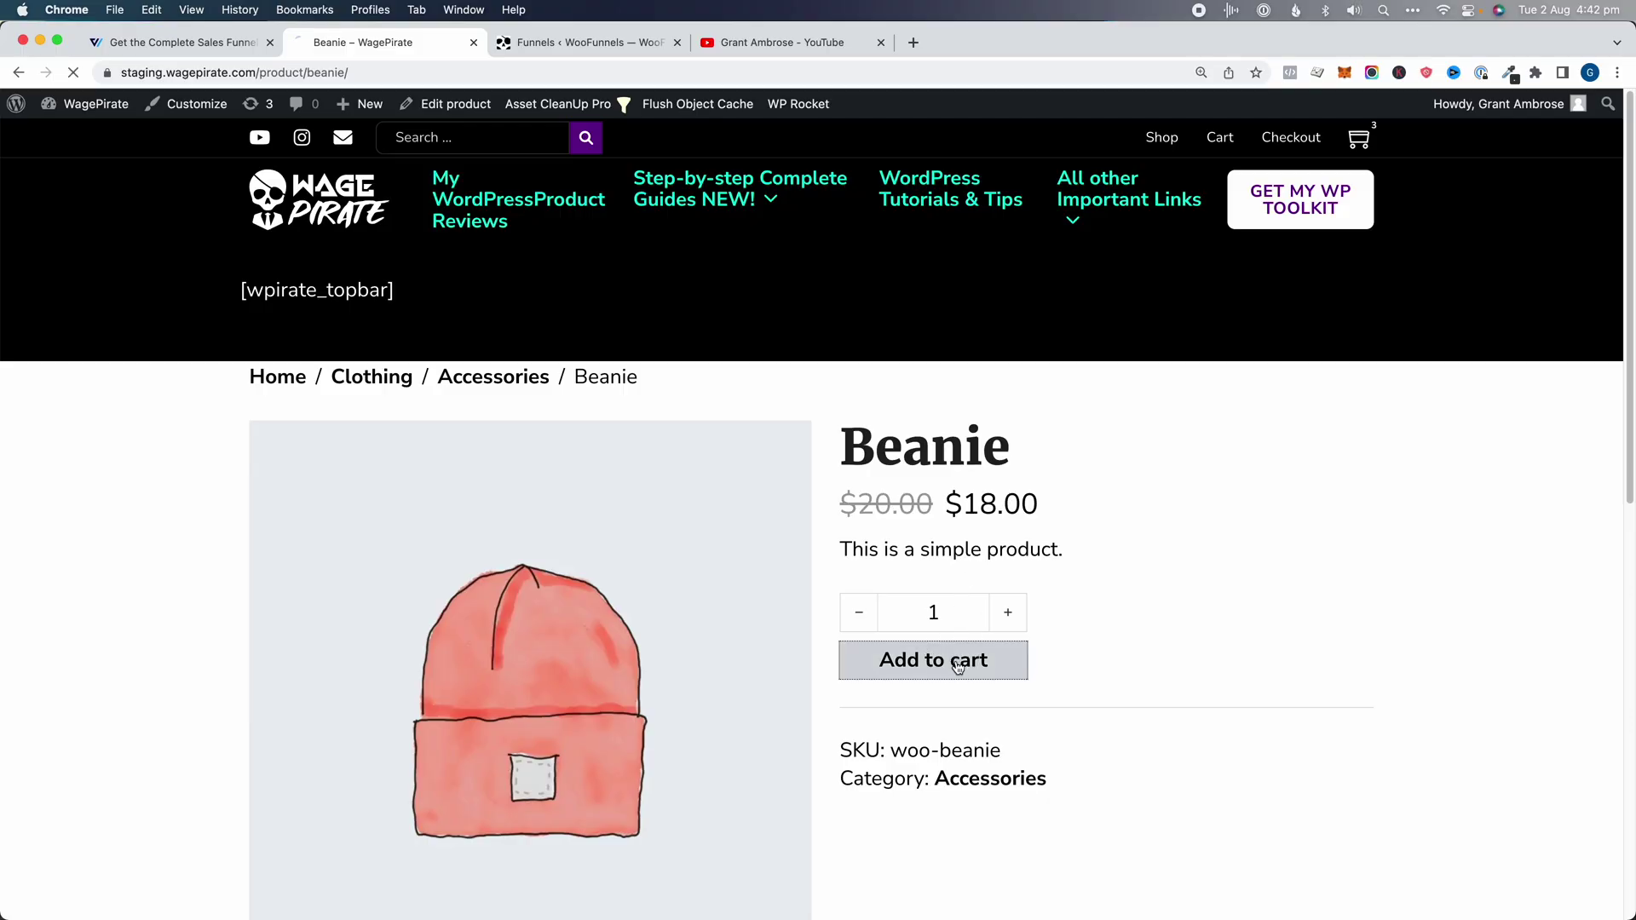
# - Add the Beanie product to the cart from its product page
pyautogui.click(1351, 139)
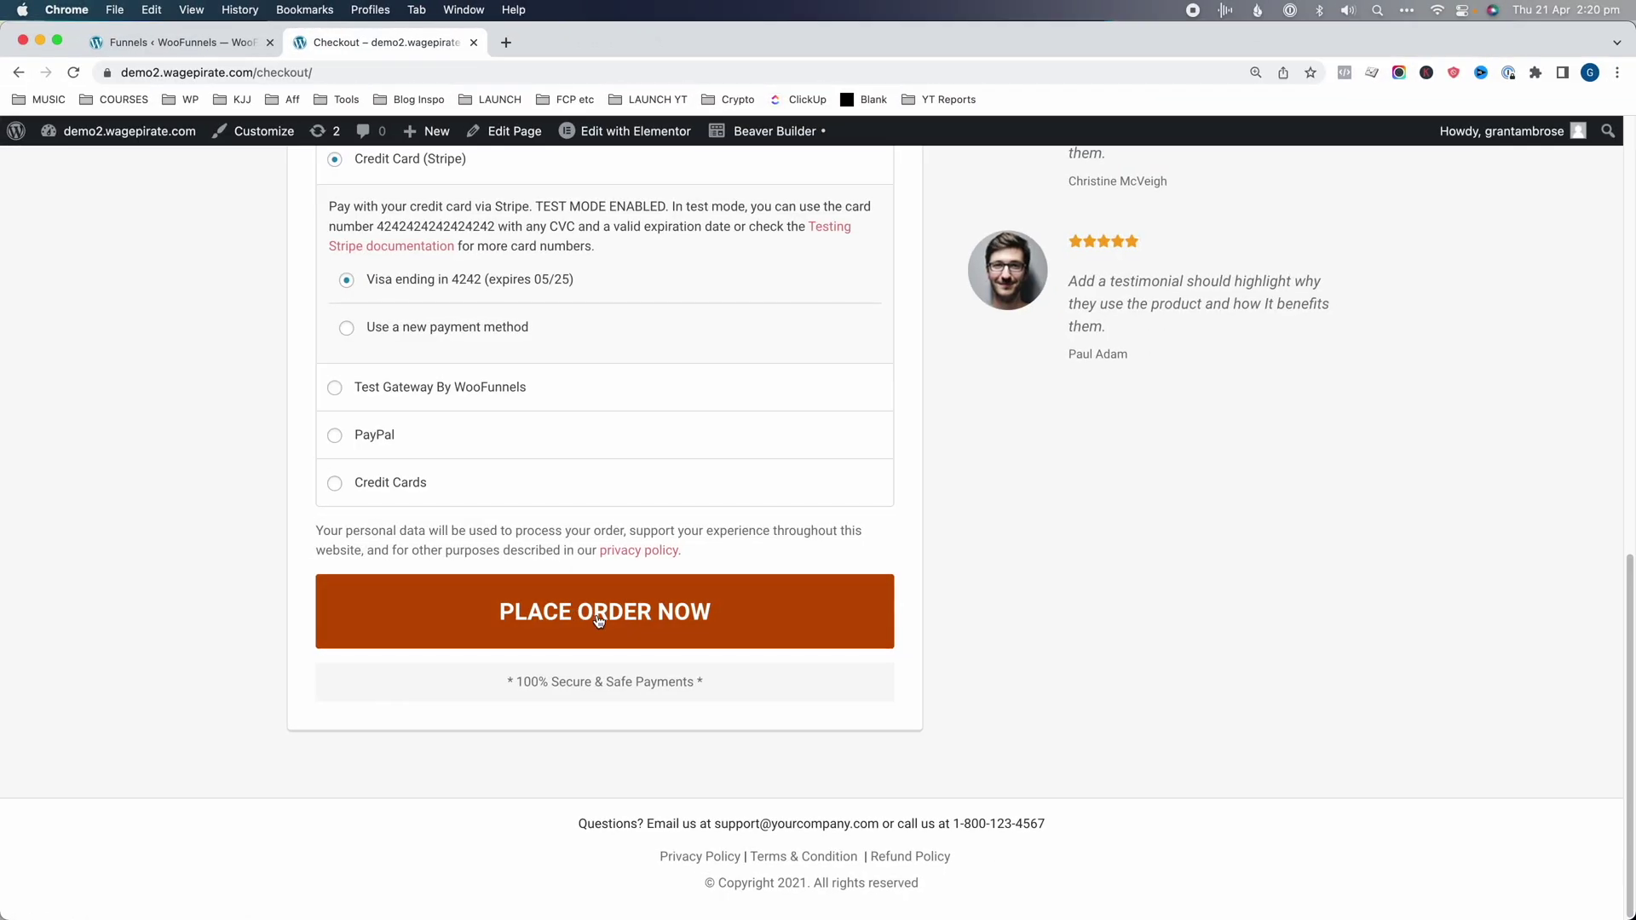
# - Place the order and decline the Cap + Belt bundle upsell
pyautogui.click(598, 618)
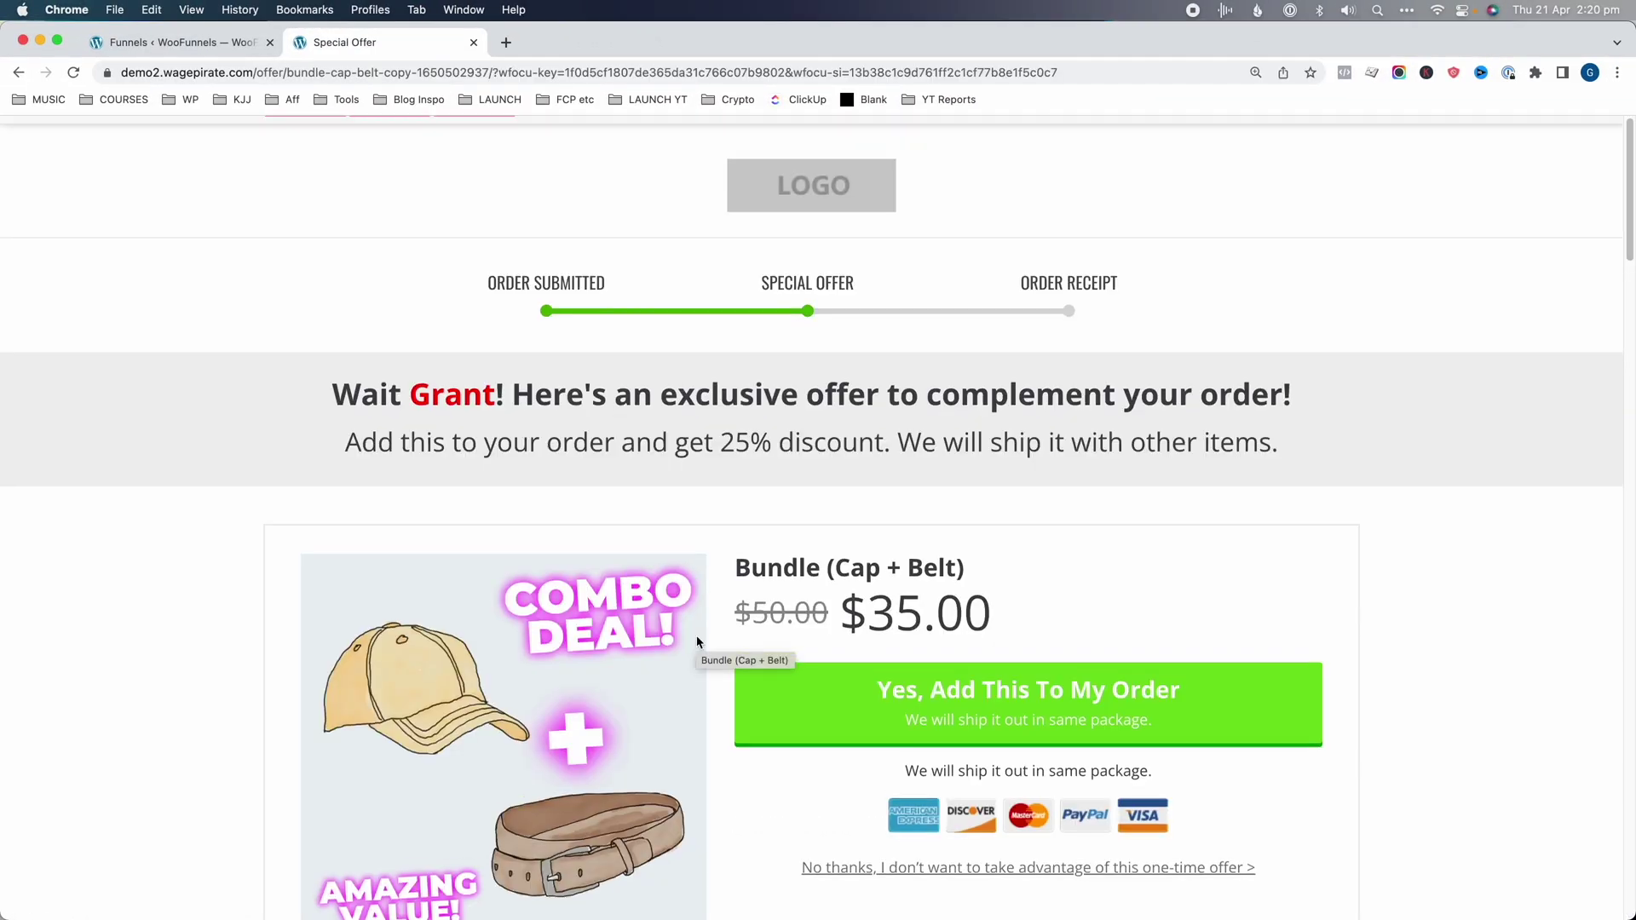
pyautogui.scroll(-3, 988, 545)
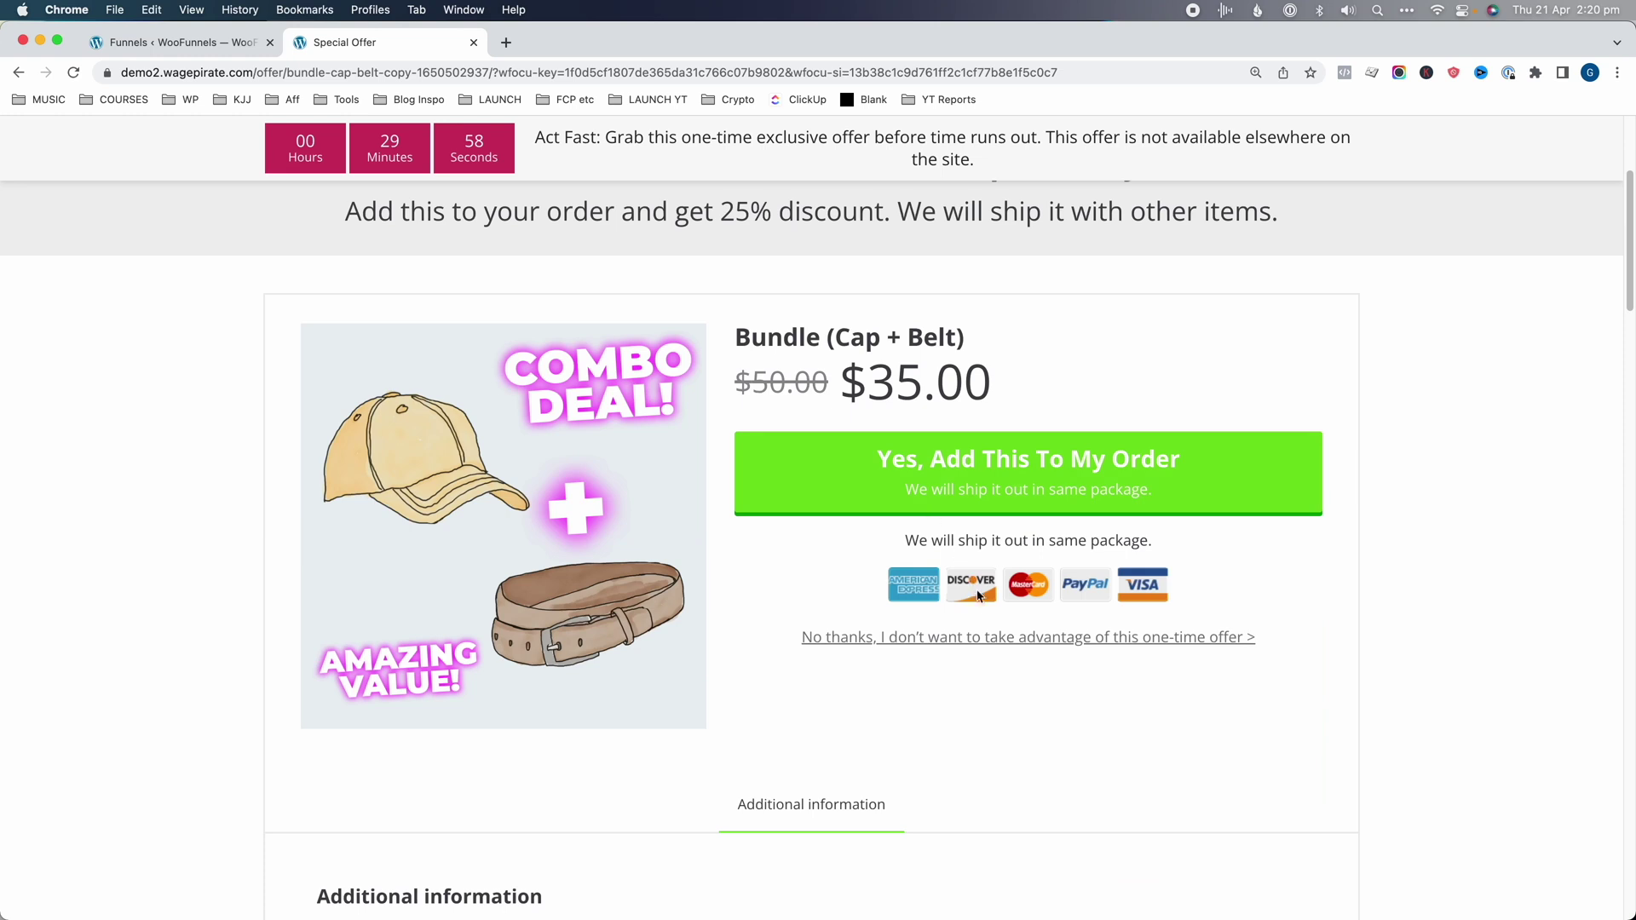
pyautogui.click(989, 639)
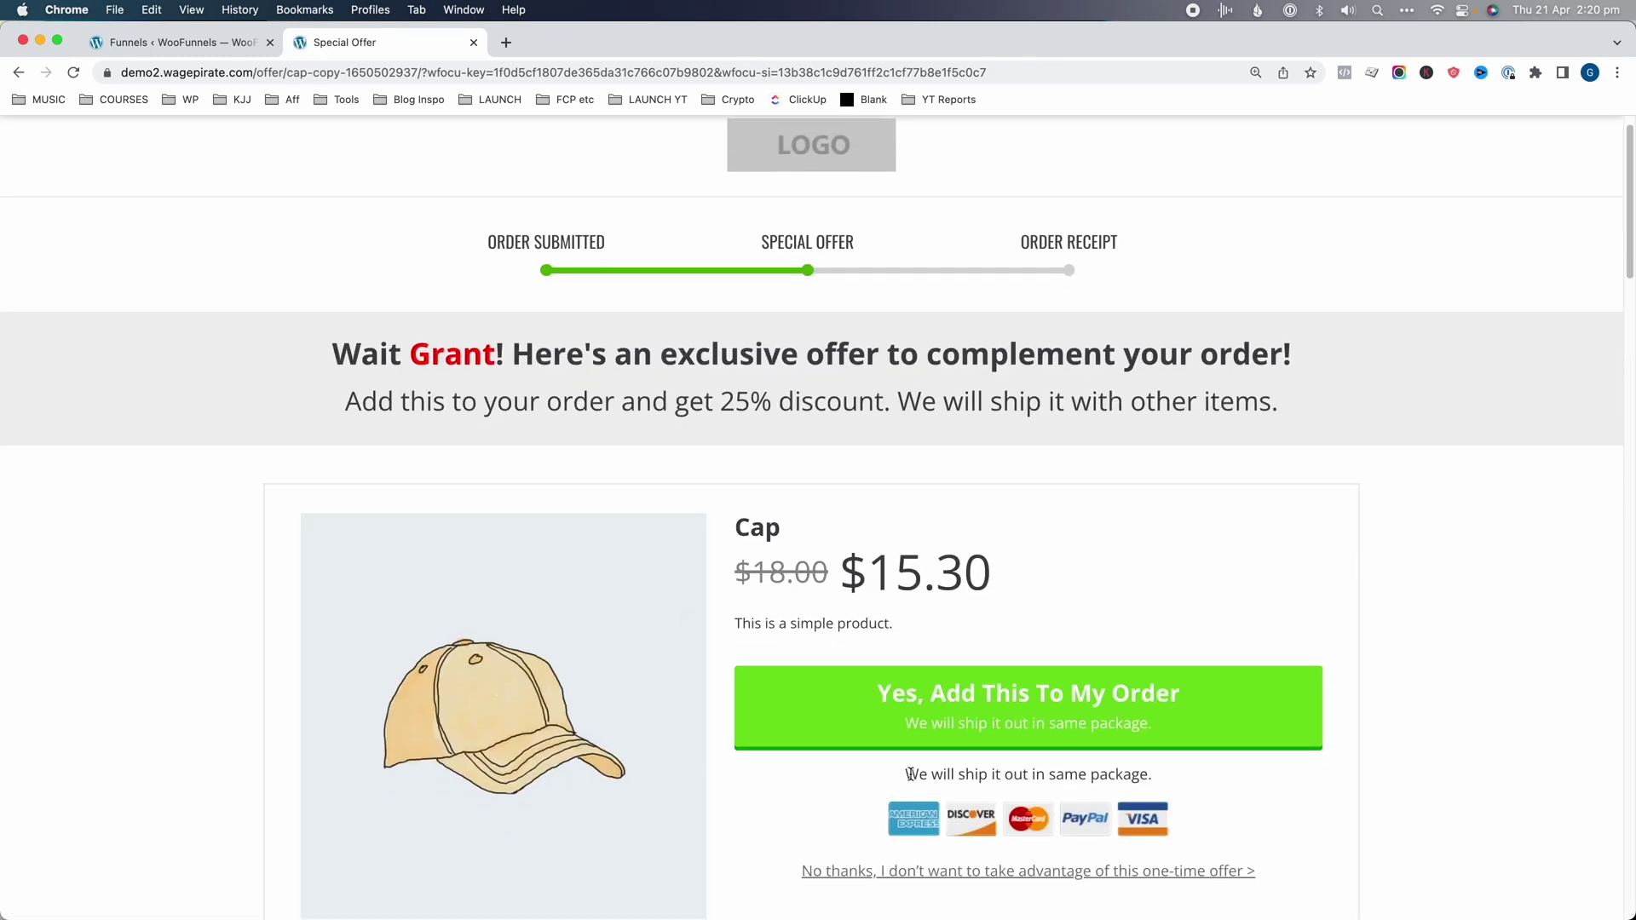
# - Decline the Cap upsell and accept the Belt upsell into the order
pyautogui.scroll(-4, 941, 703)
pyautogui.click(961, 643)
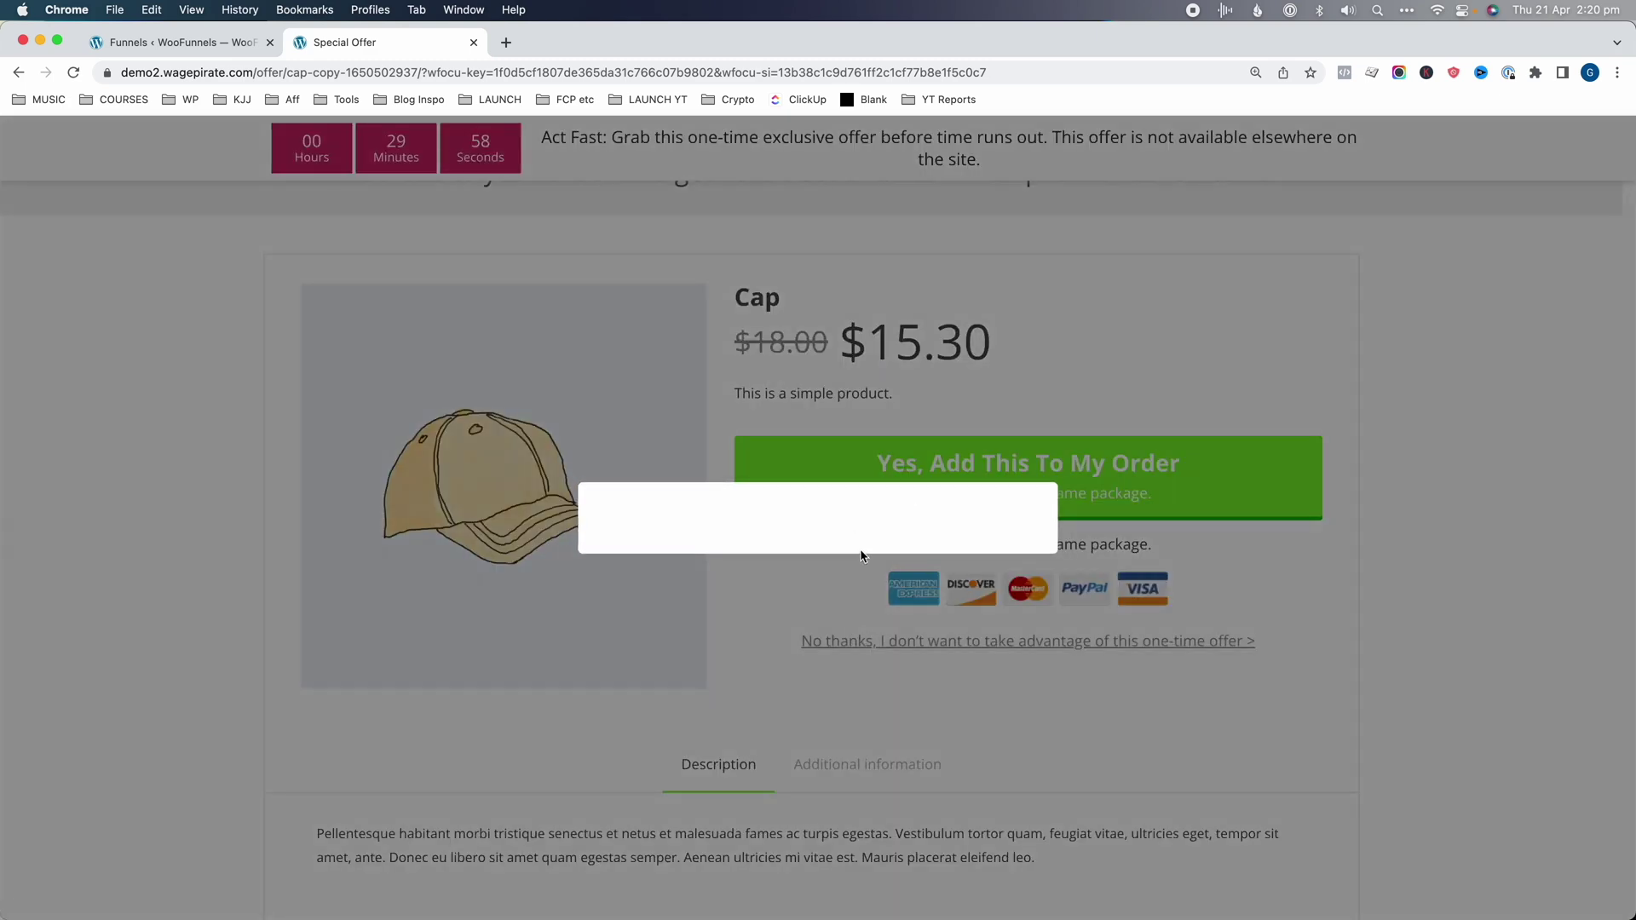
pyautogui.scroll(-5, 713, 799)
pyautogui.scroll(4, 866, 483)
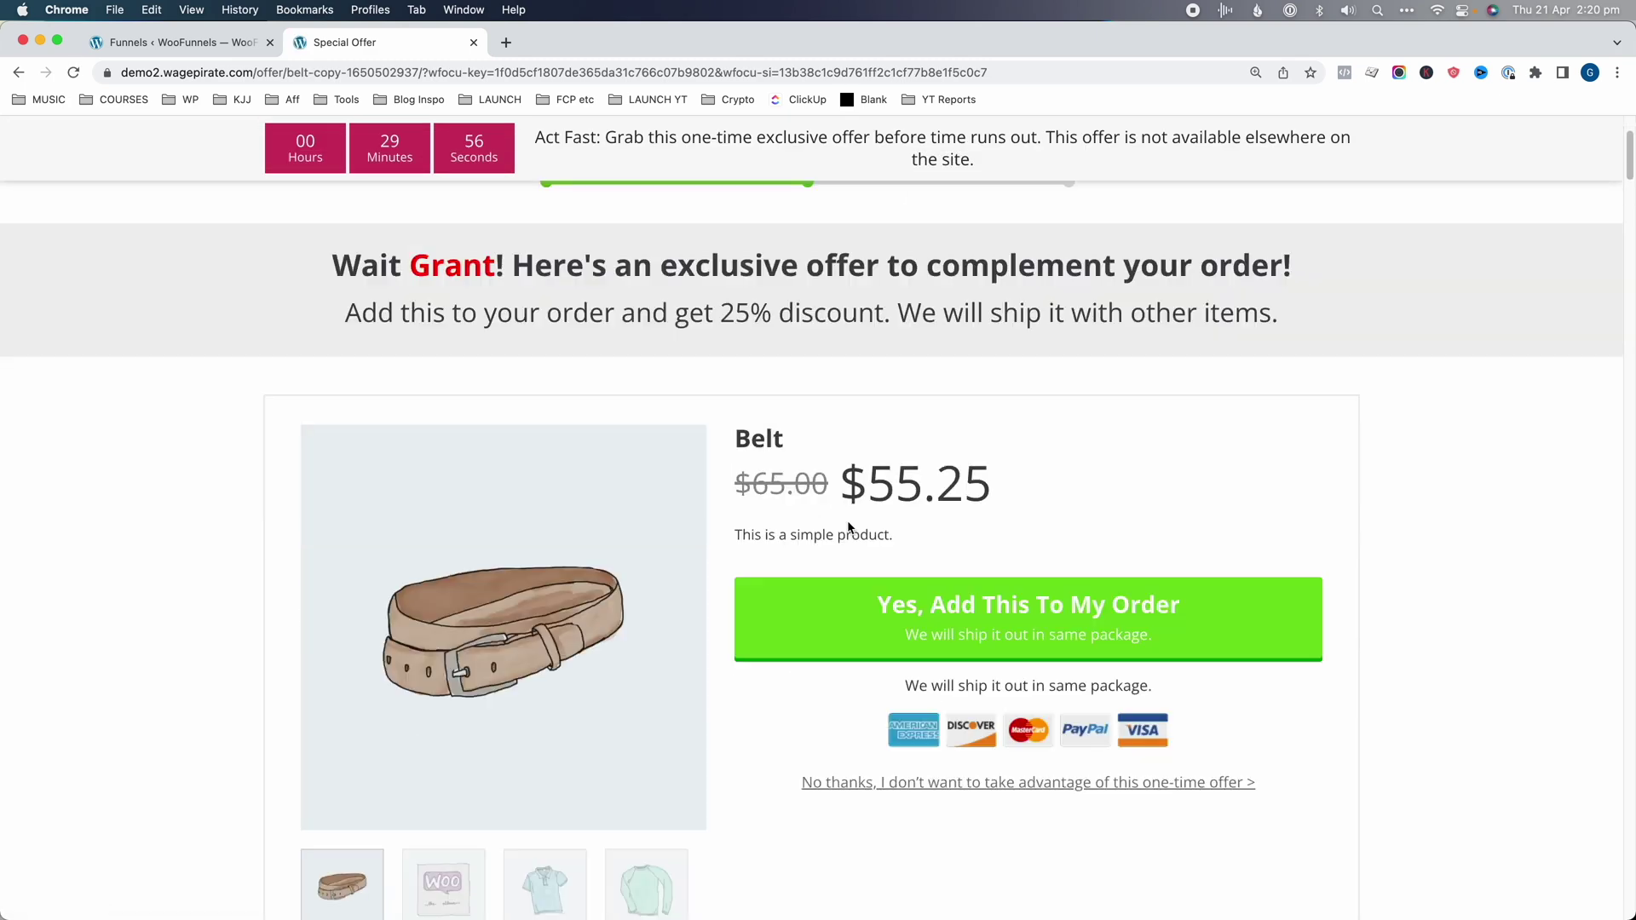
pyautogui.click(938, 601)
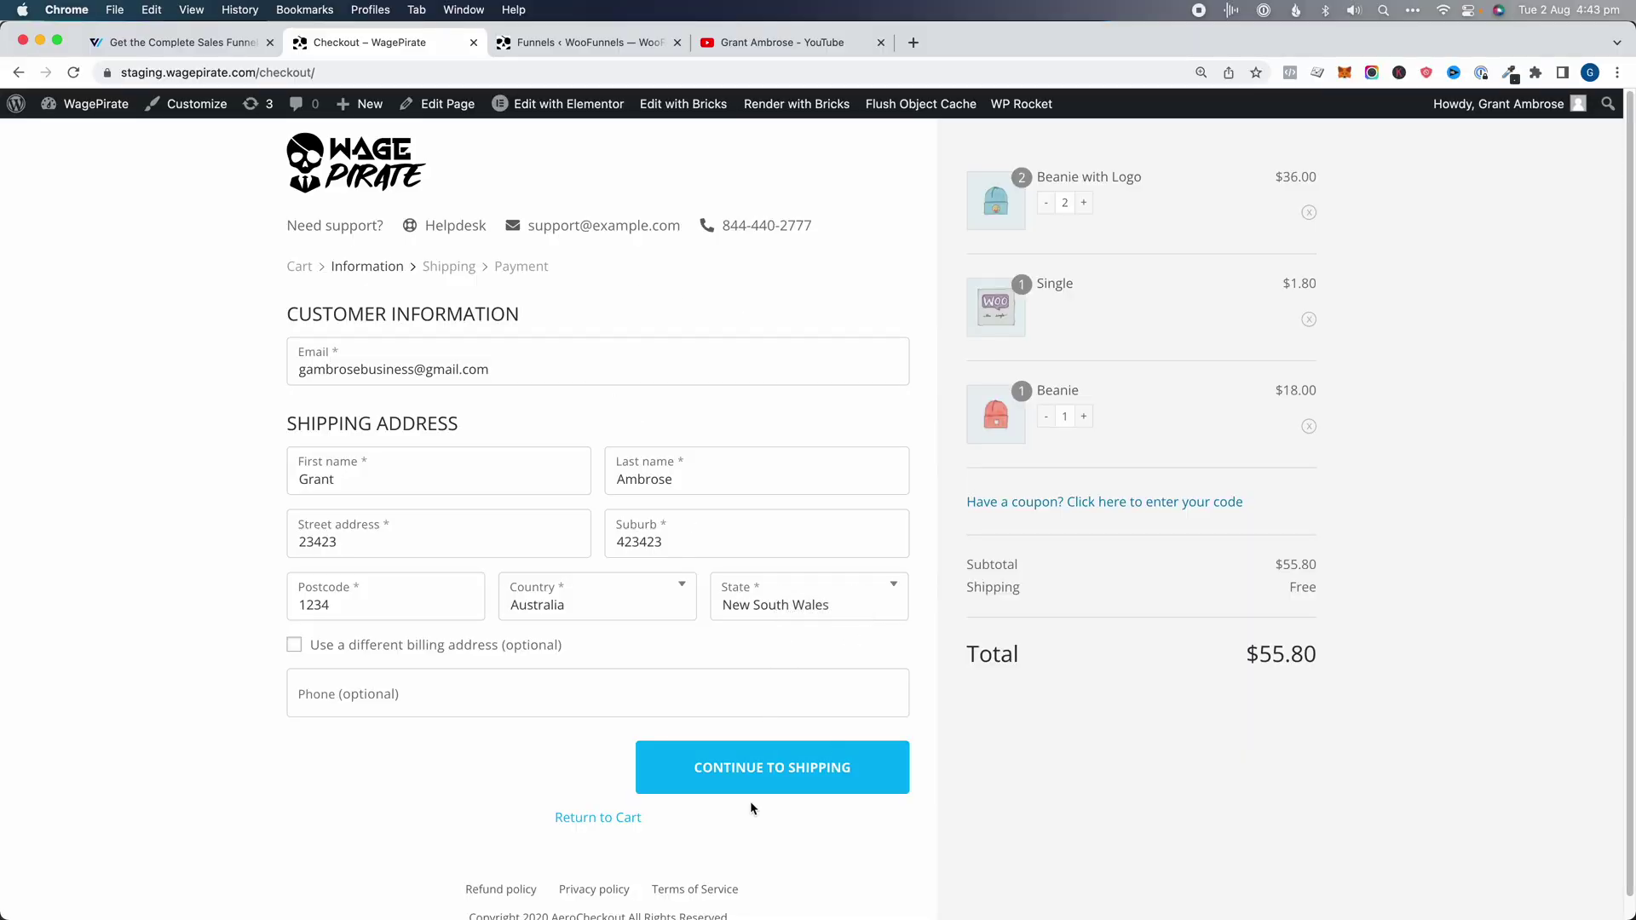
# - Move the checkout through Information and free Shipping to the Payment step
pyautogui.click(731, 771)
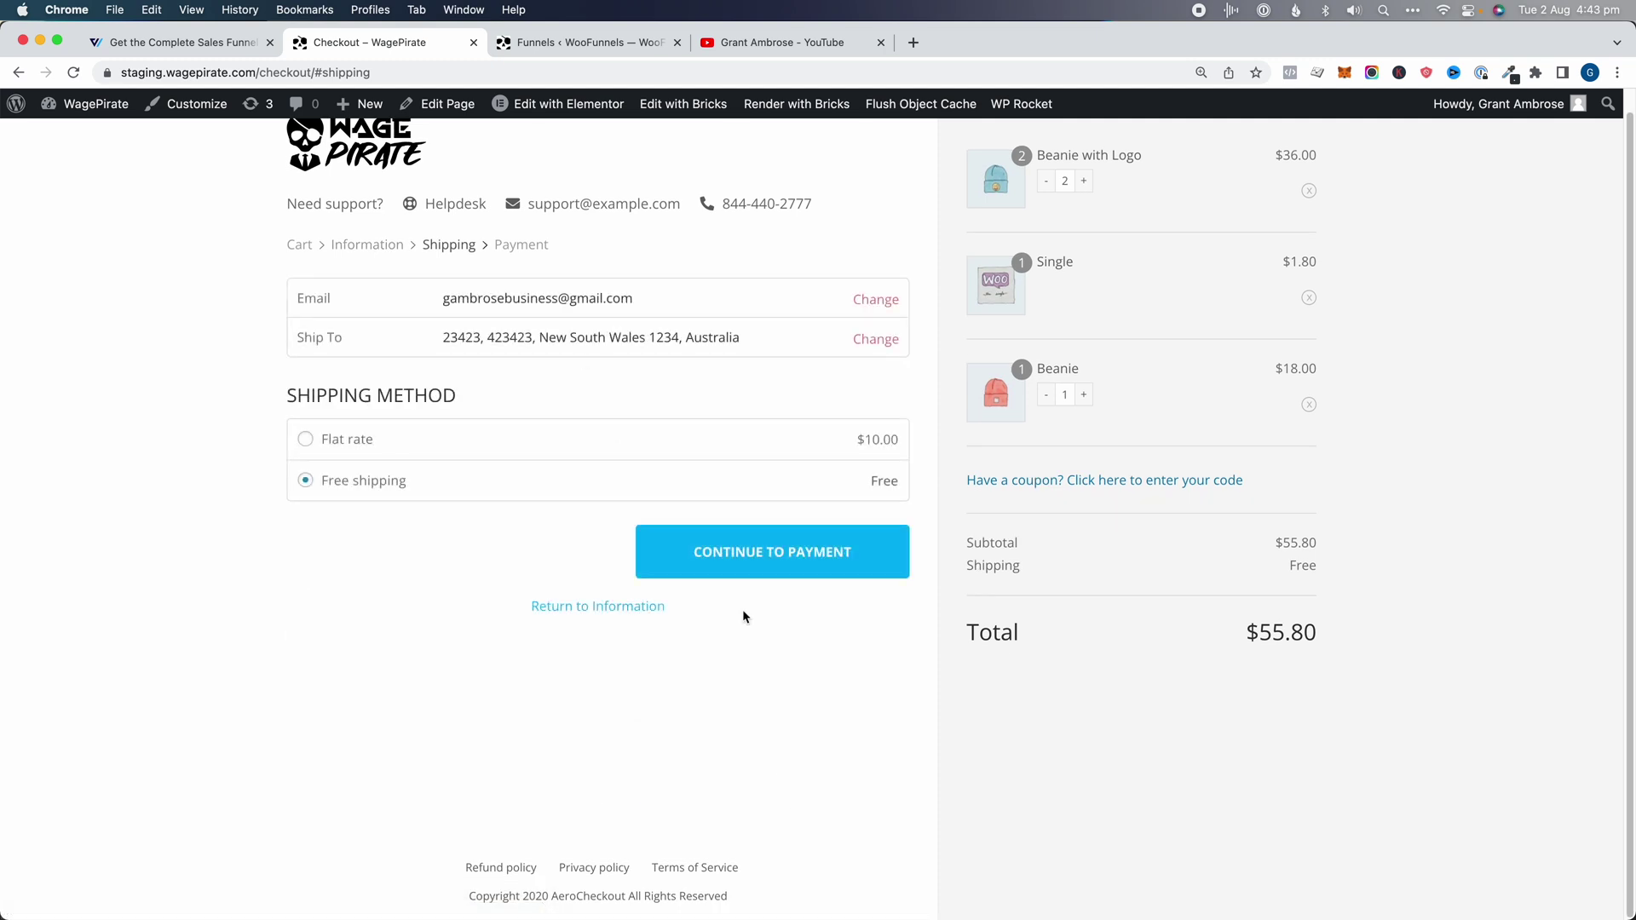
pyautogui.click(394, 245)
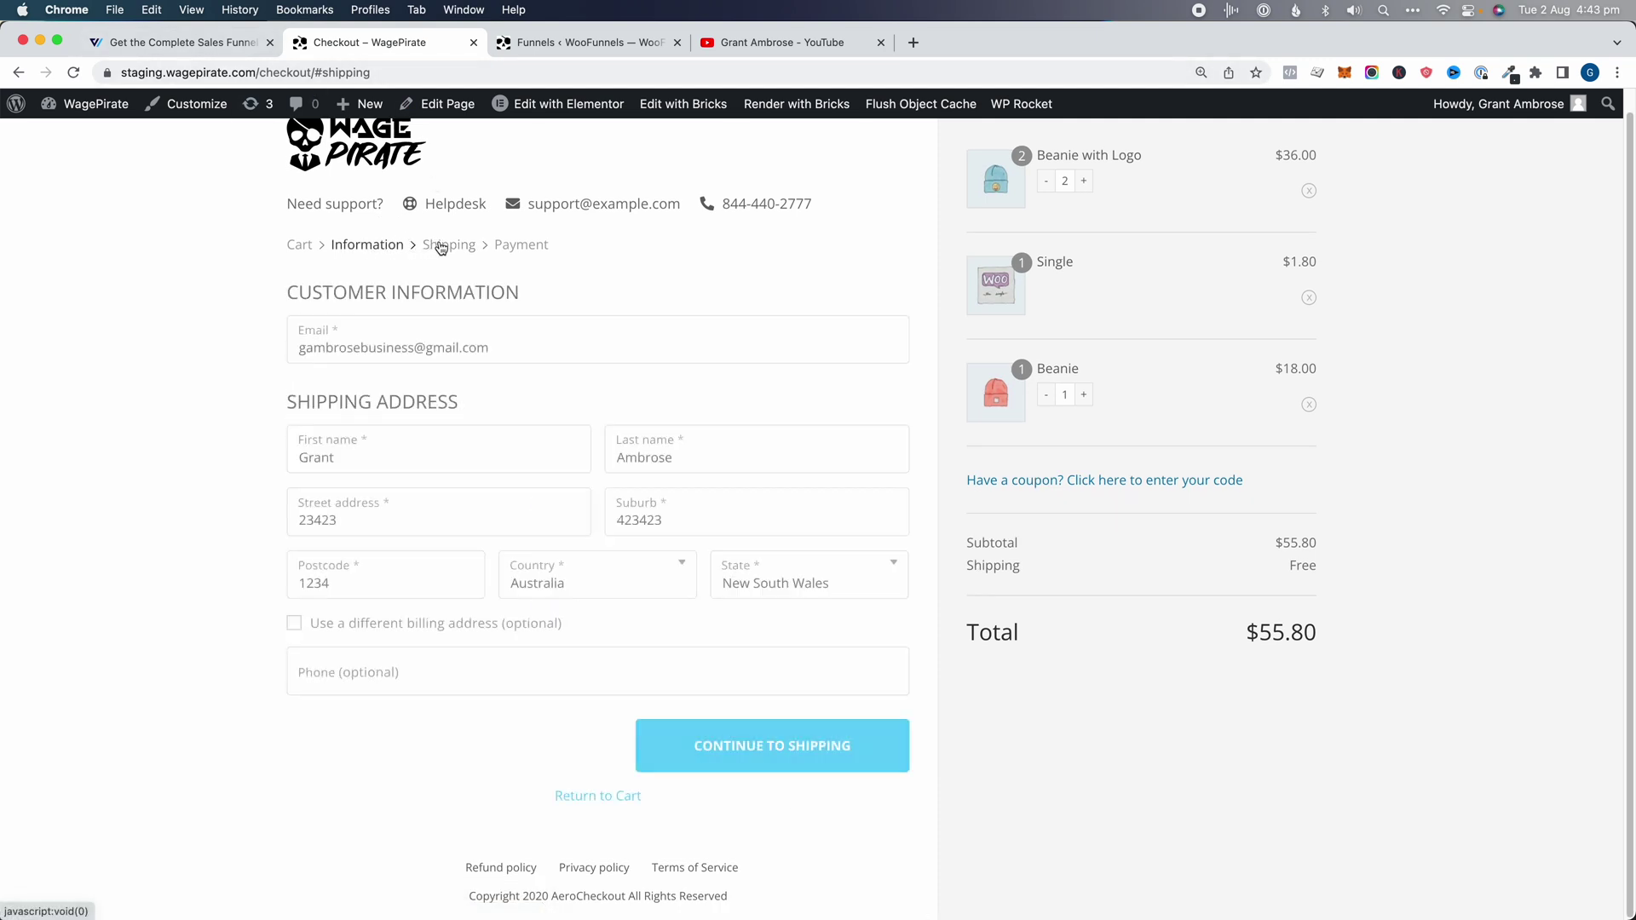
pyautogui.click(436, 247)
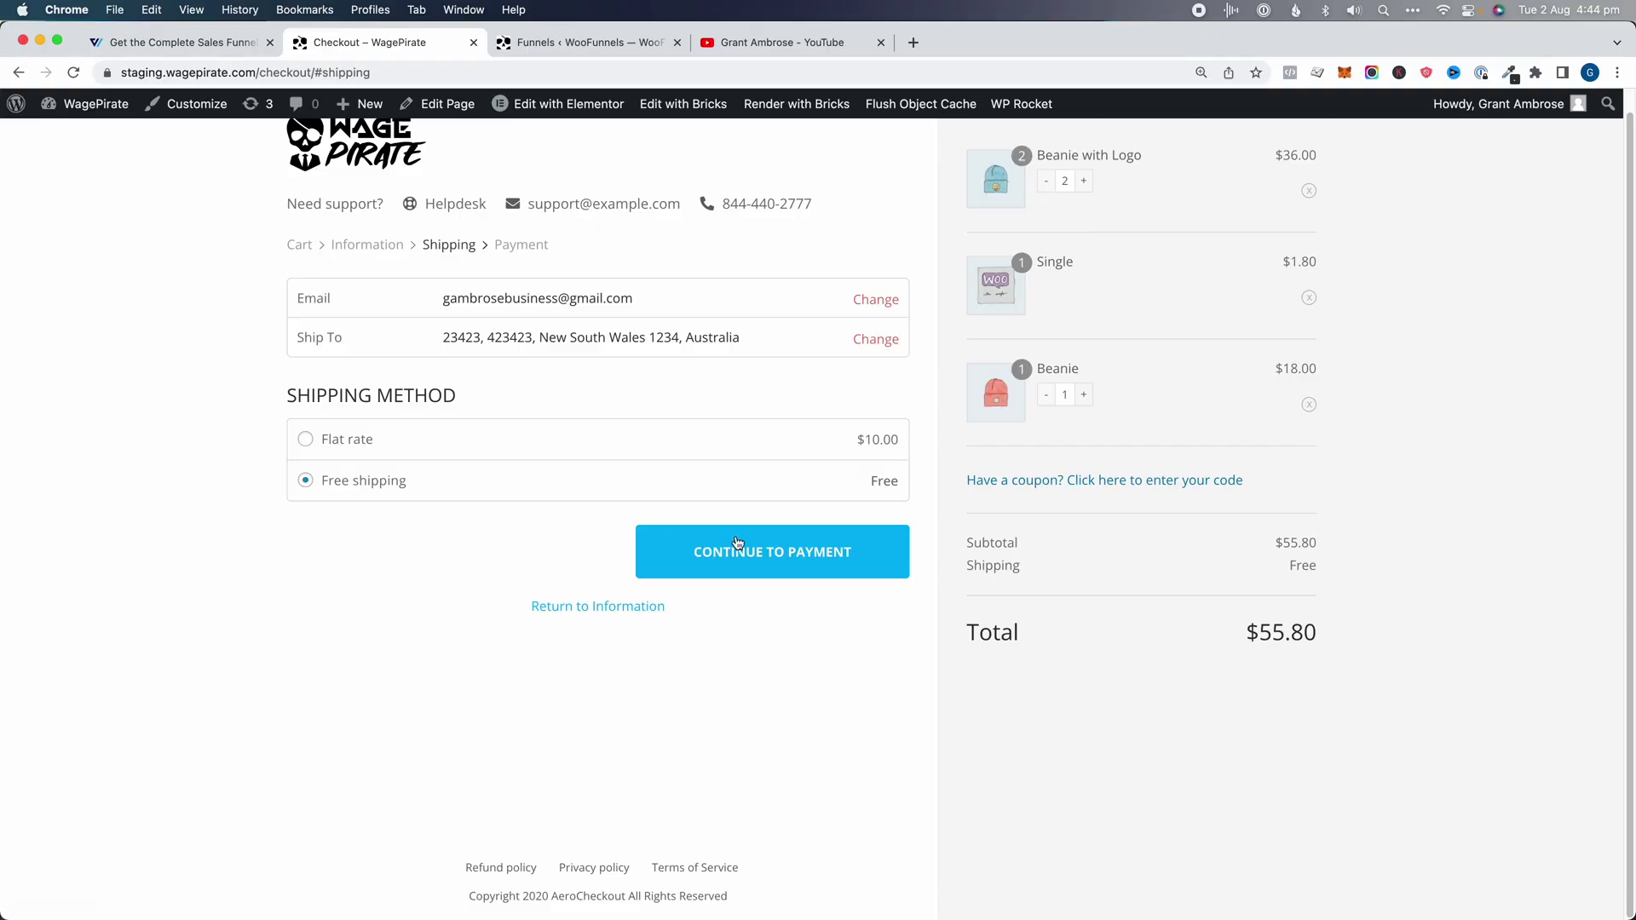
pyautogui.click(766, 550)
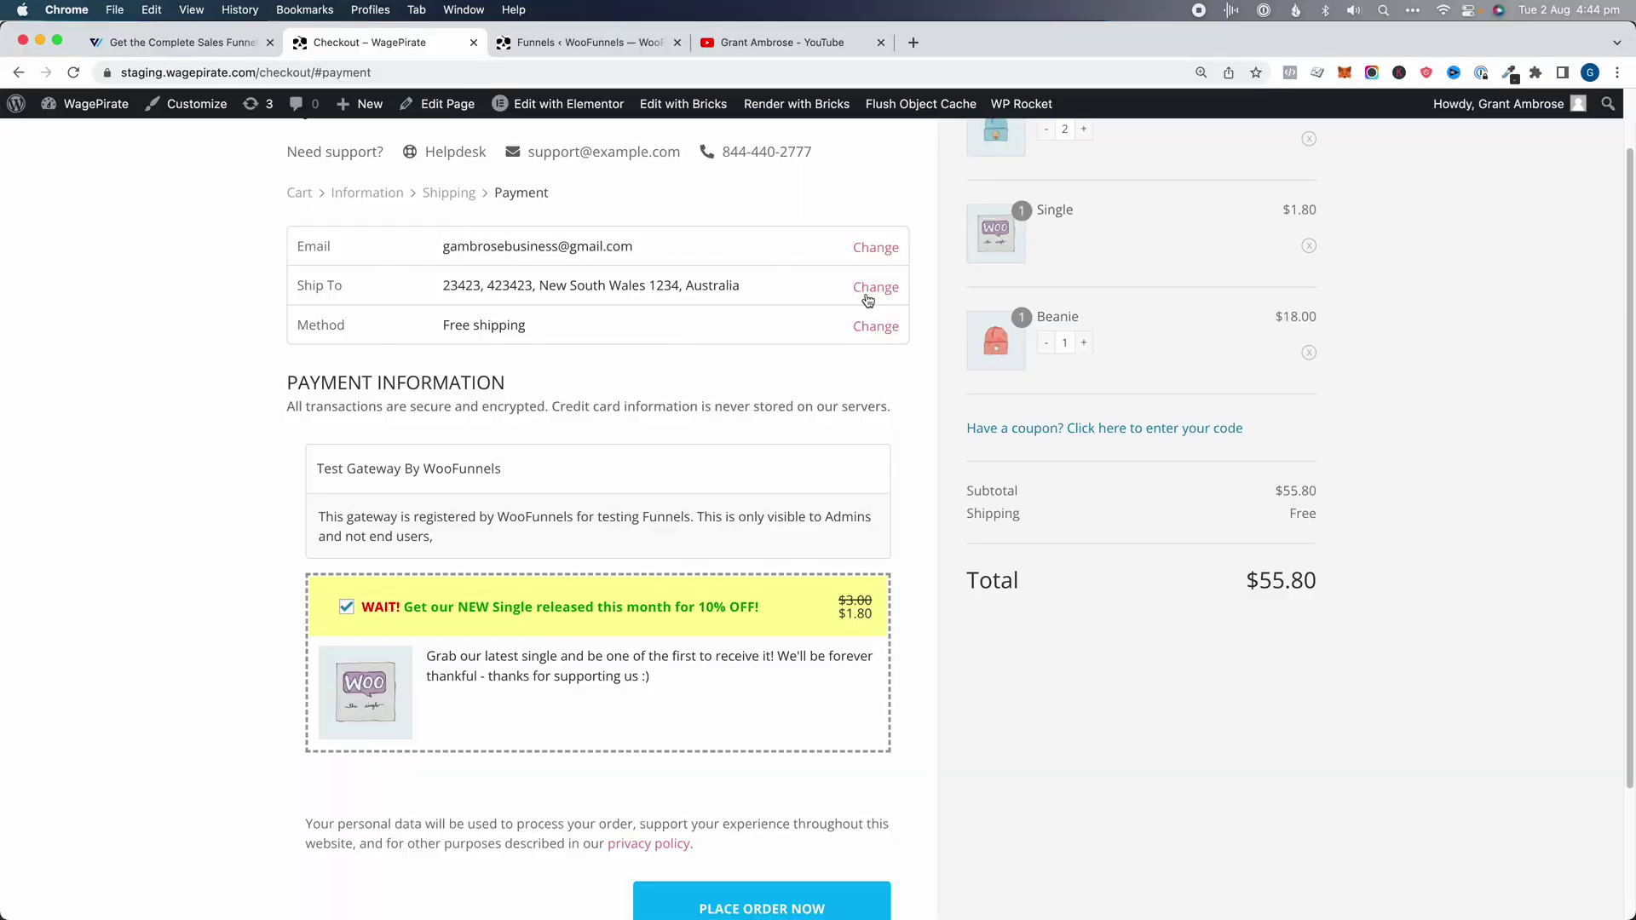
pyautogui.click(870, 333)
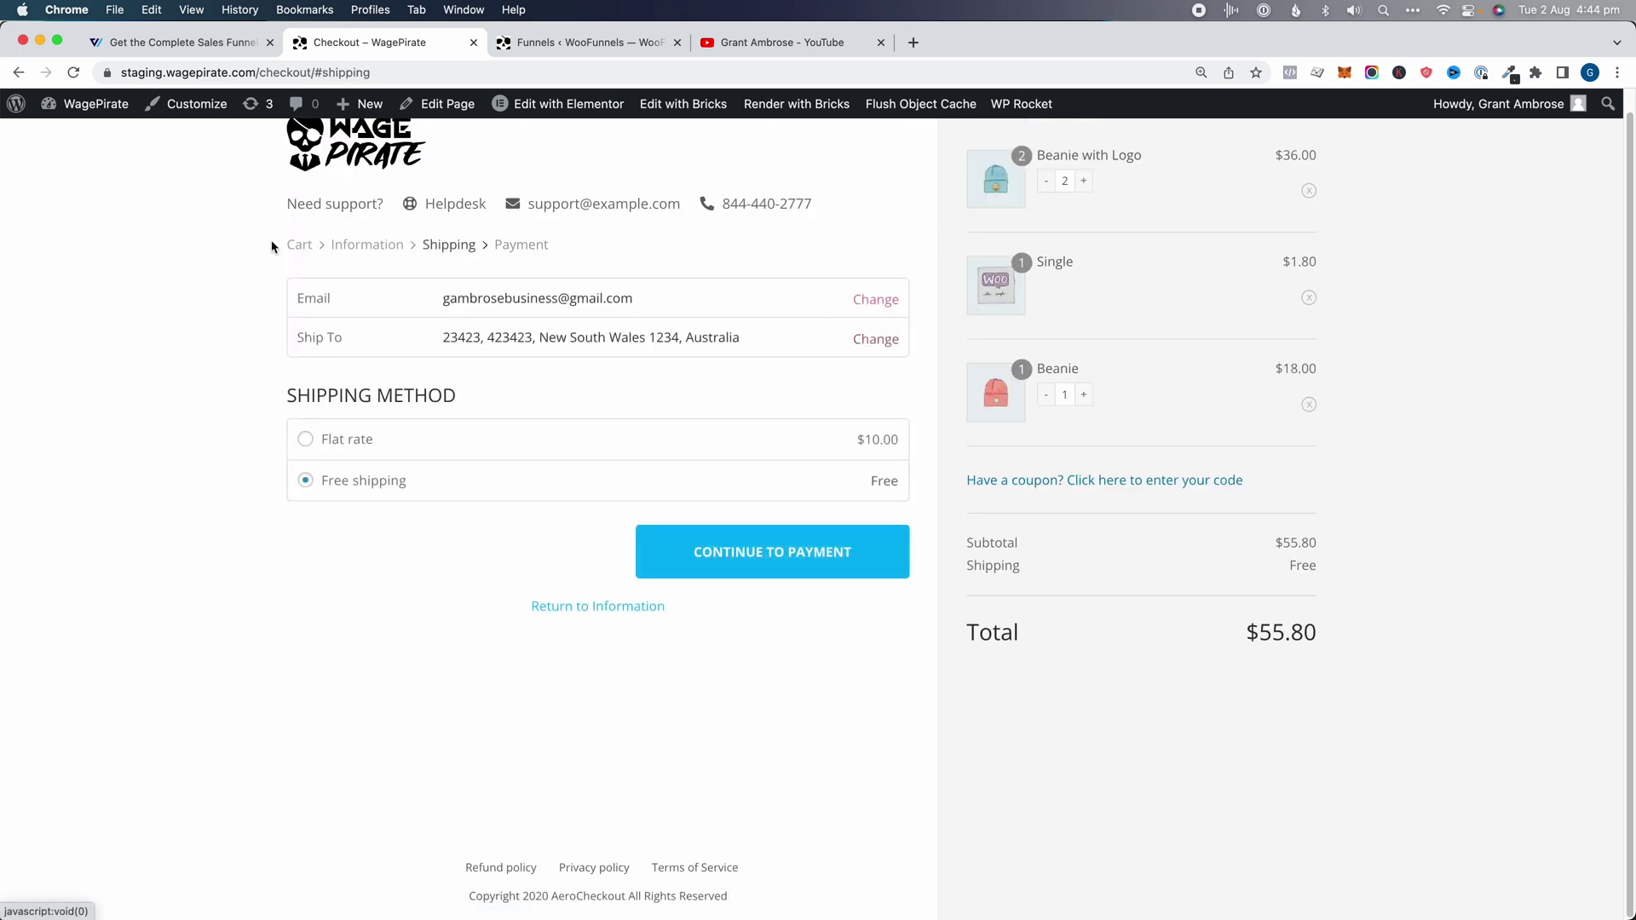
pyautogui.click(819, 450)
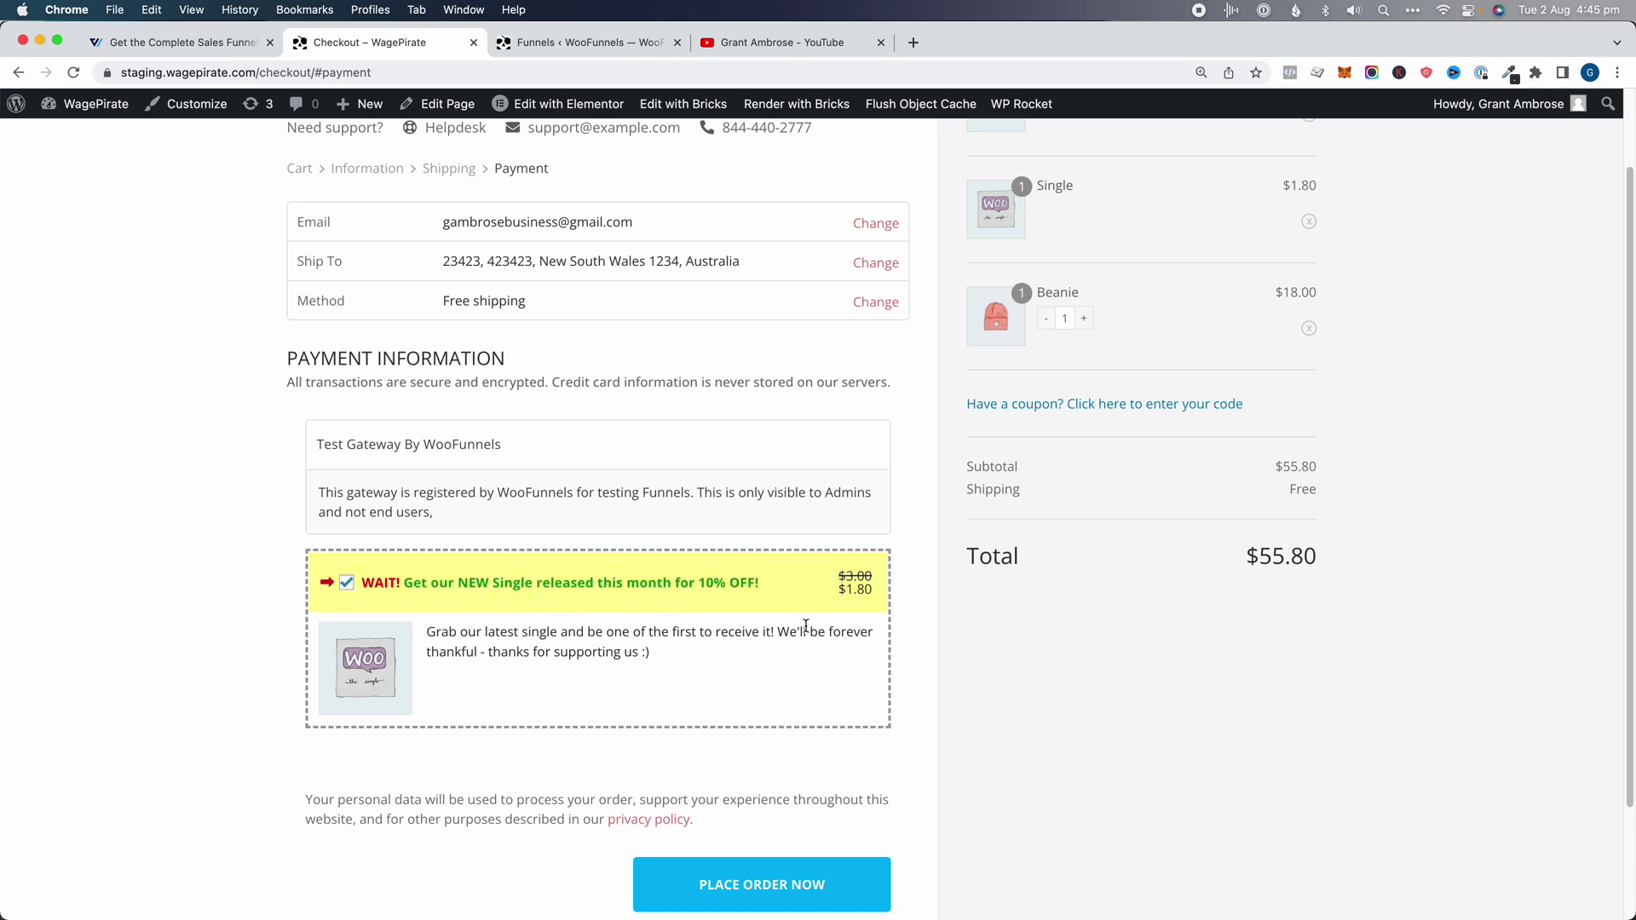
pyautogui.scroll(2, 580, 628)
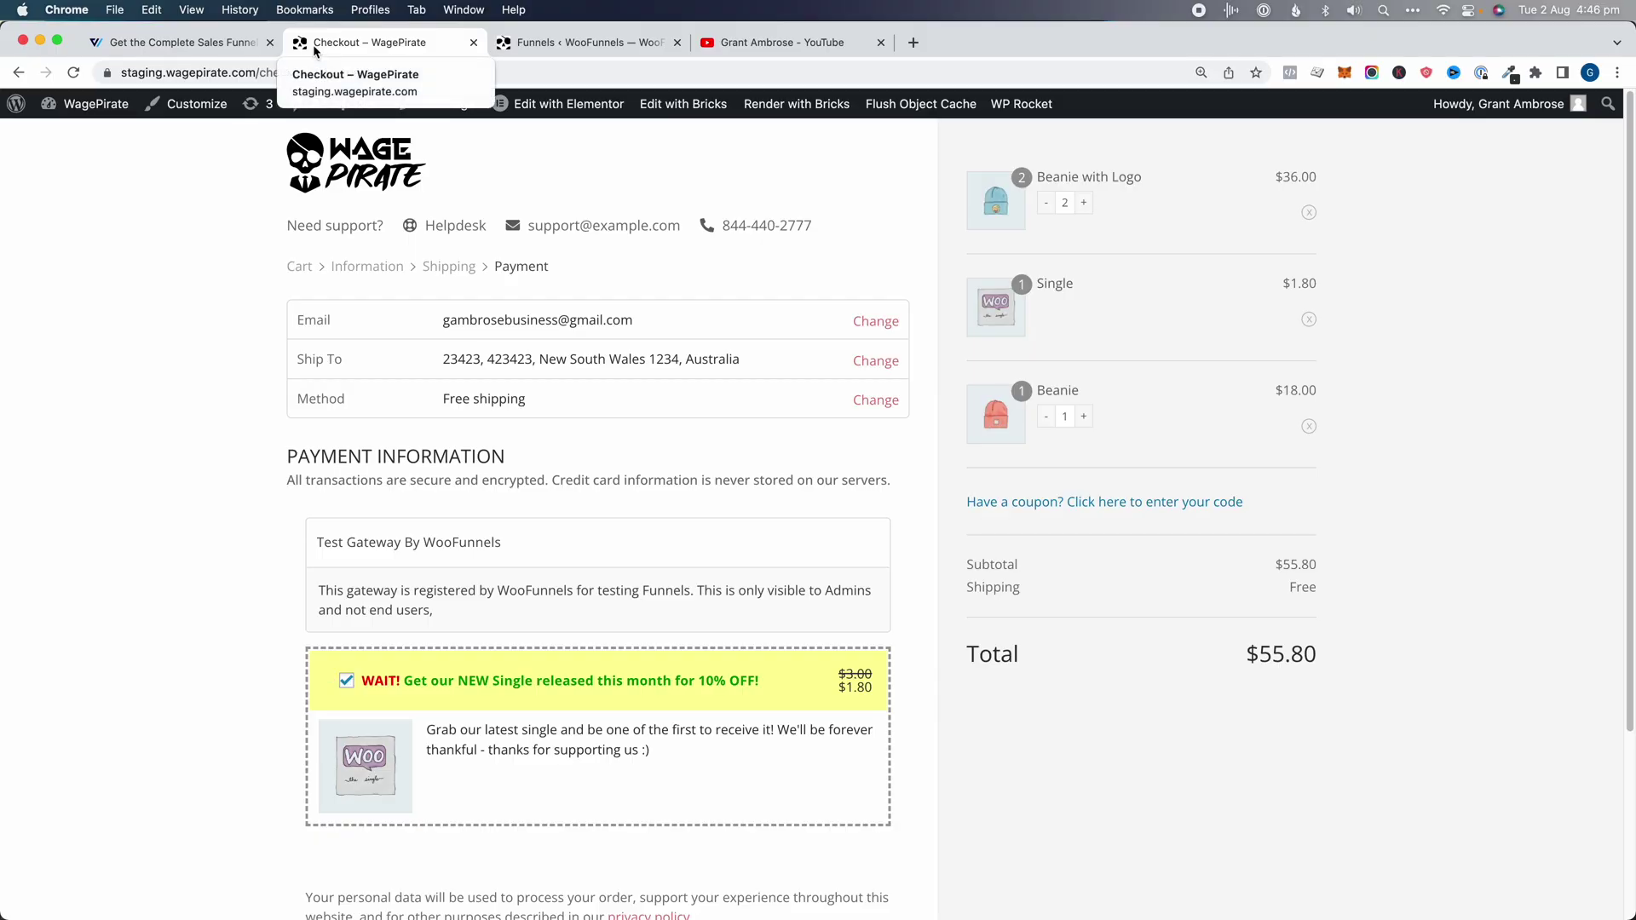
# - Browse the exclusive-offer pricing: Funnel Builder $179/yr and Funnel Builder + Autonami $229/yr
pyautogui.click(280, 51)
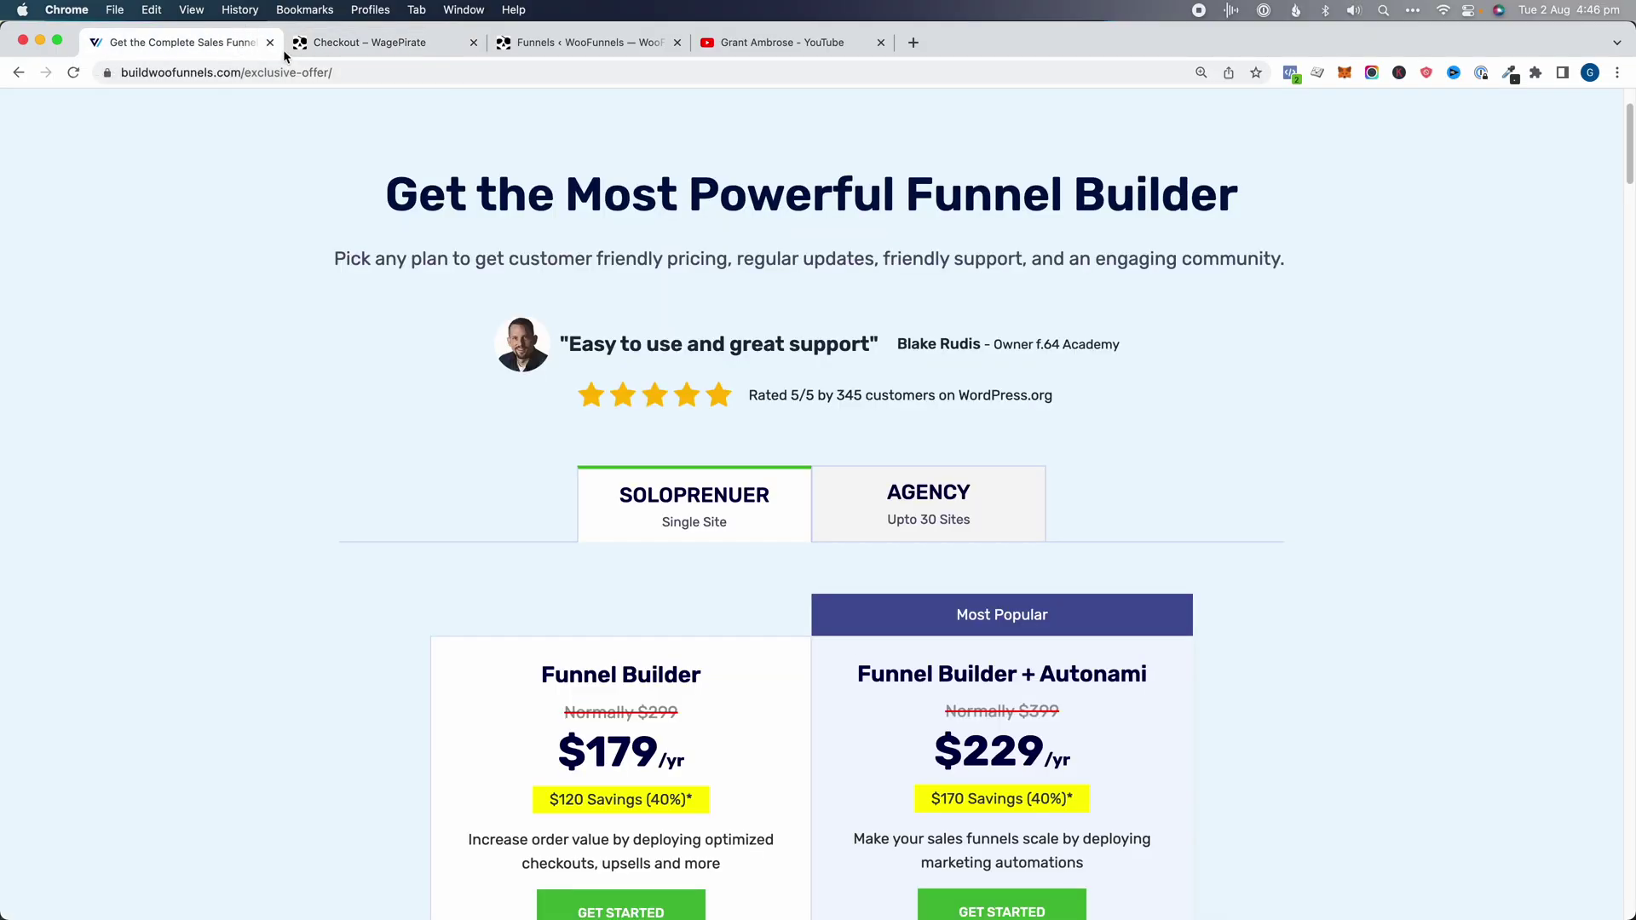
pyautogui.scroll(3, 472, 258)
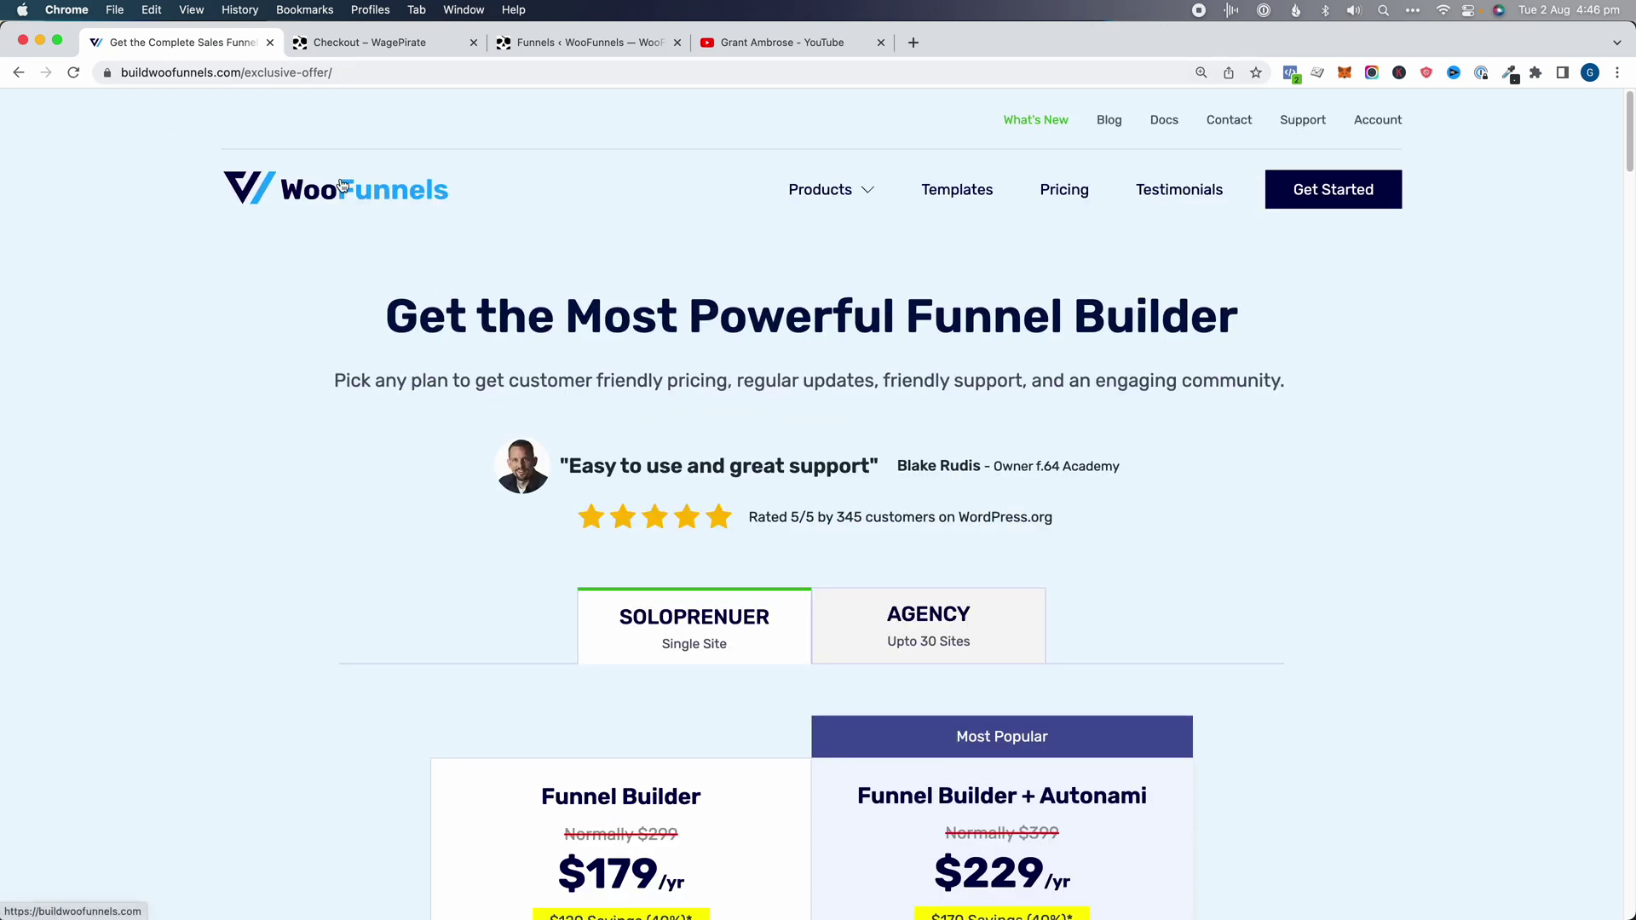
pyautogui.scroll(-5, 654, 270)
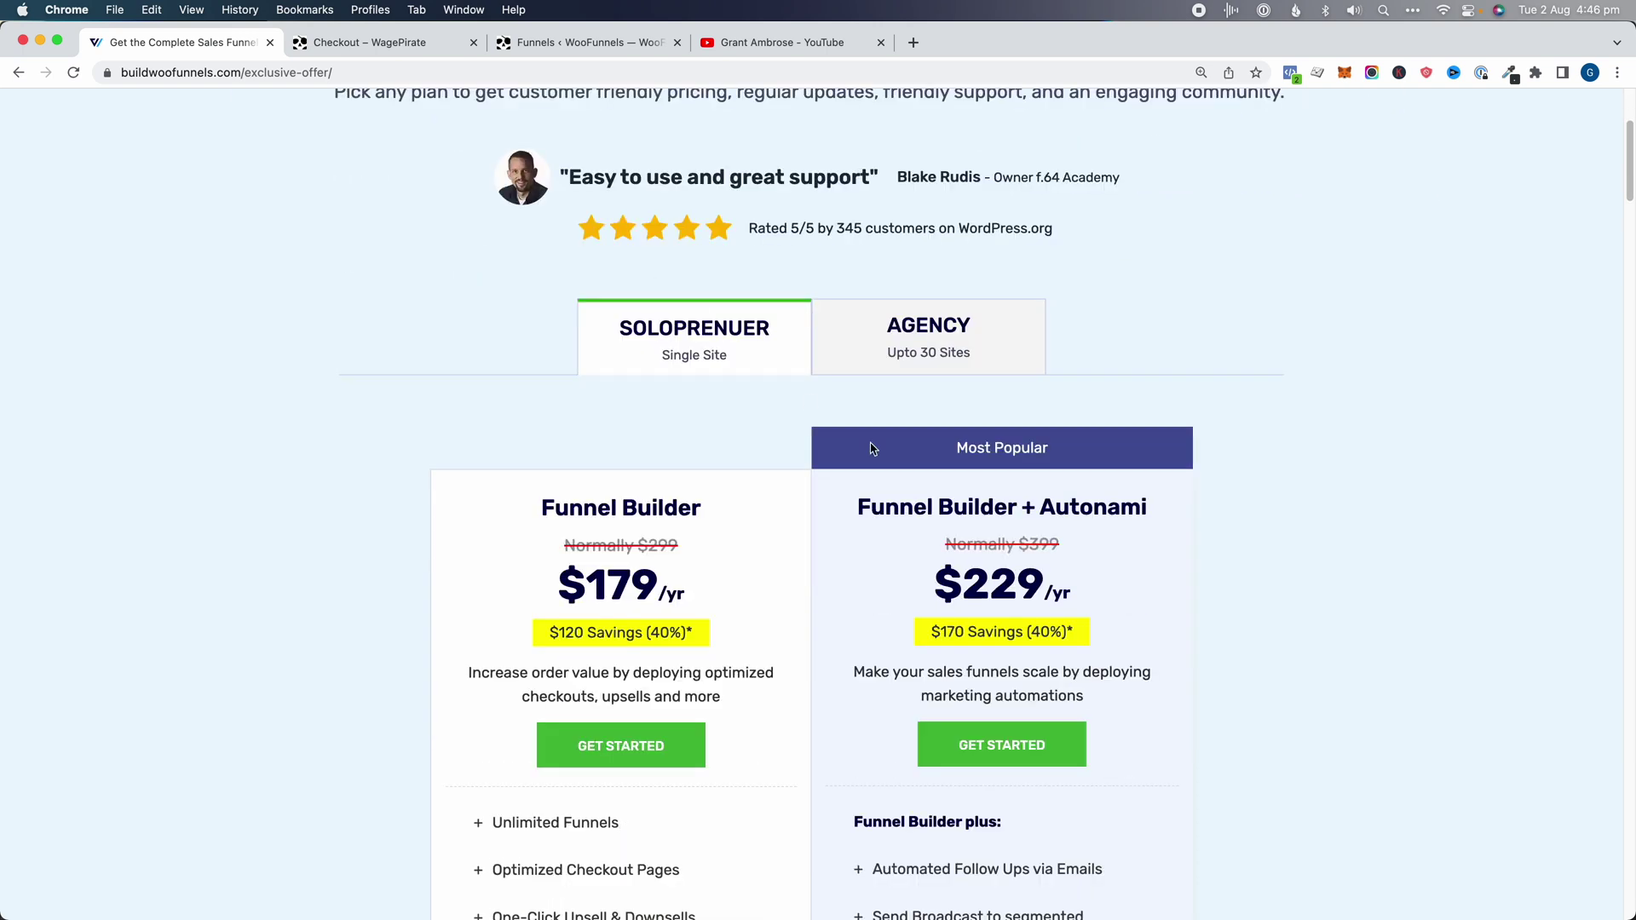
pyautogui.rightClick(957, 631)
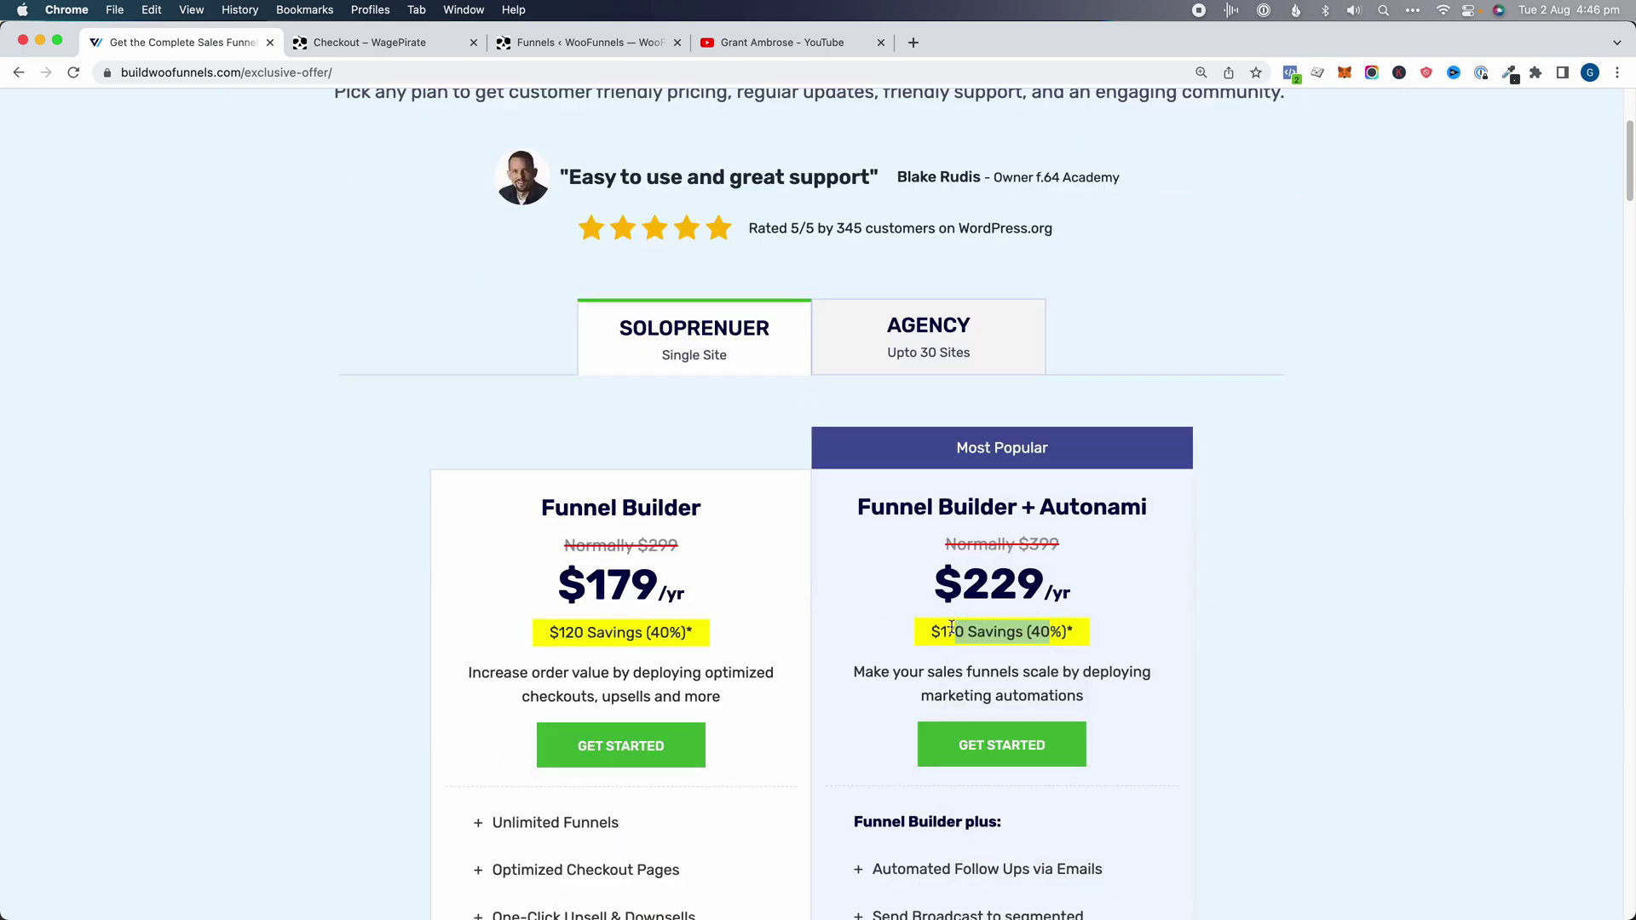
pyautogui.scroll(5, 951, 622)
pyautogui.scroll(-3, 951, 619)
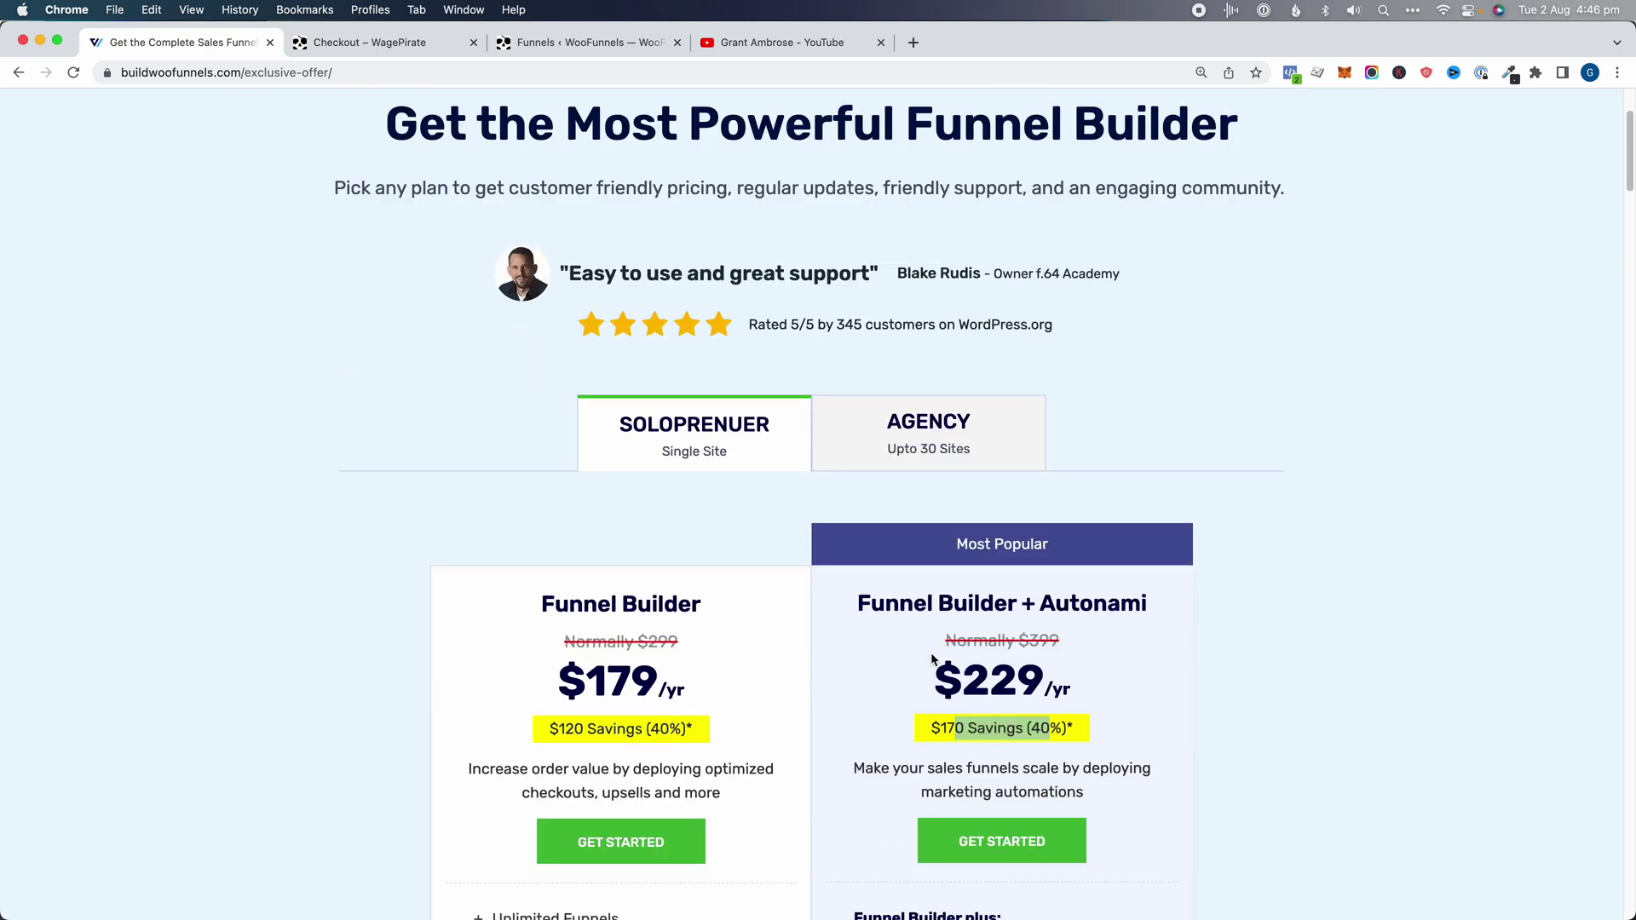
pyautogui.scroll(3, 1030, 501)
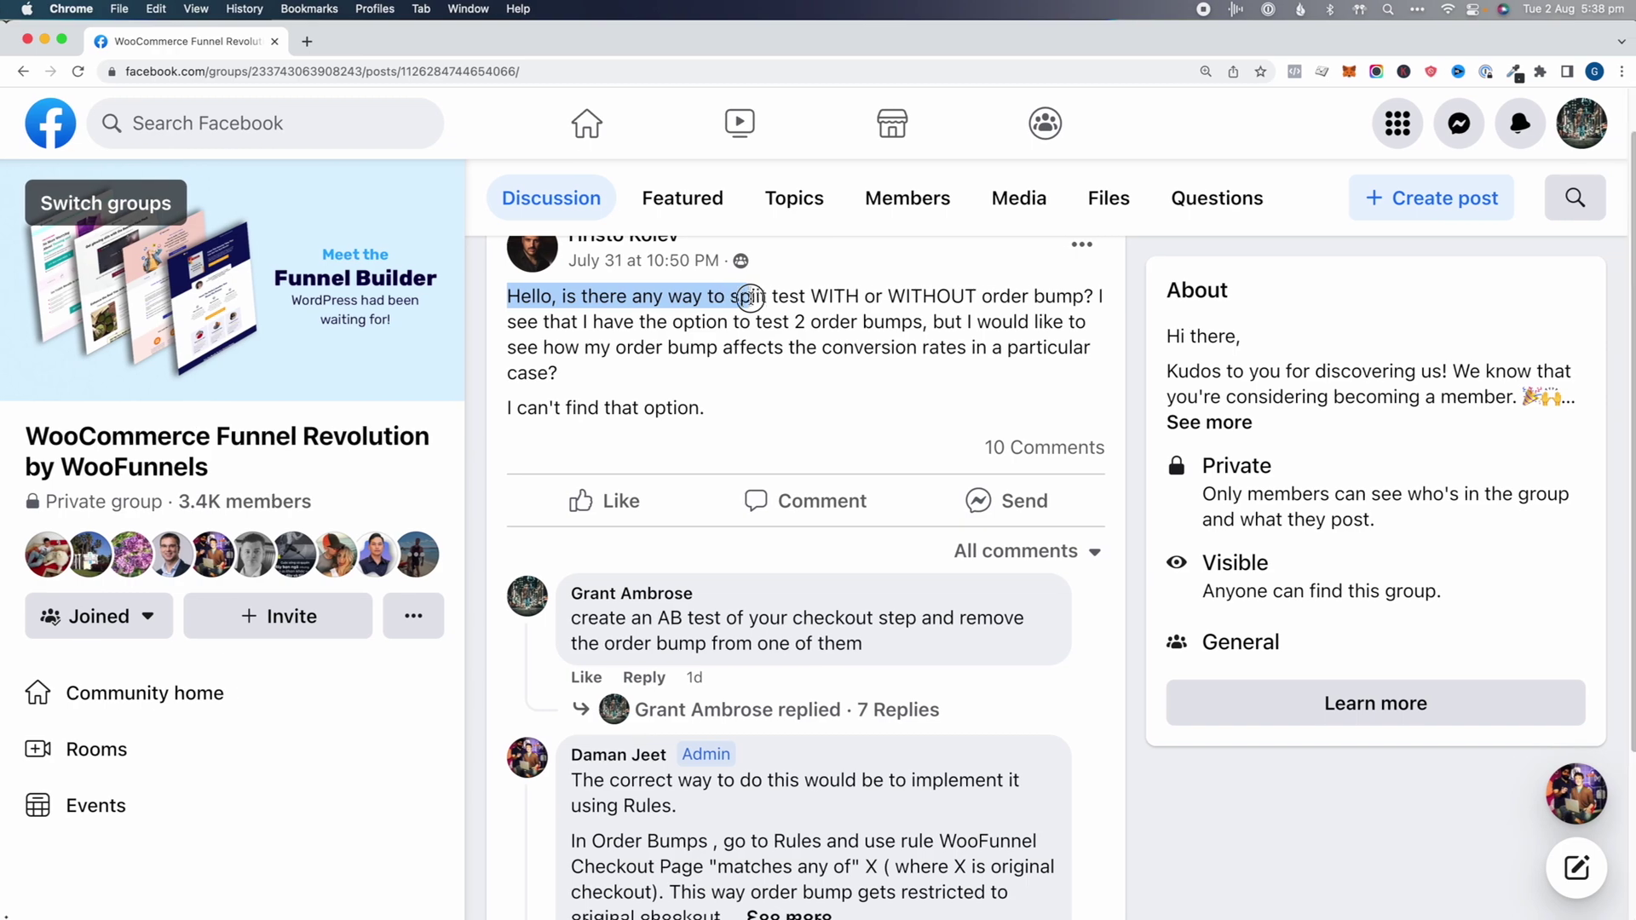
# - Highlight the split-testing question and the admin's Rules answer, expanded with See more
pyautogui.moveTo(652, 297); pyautogui.dragTo(841, 297)
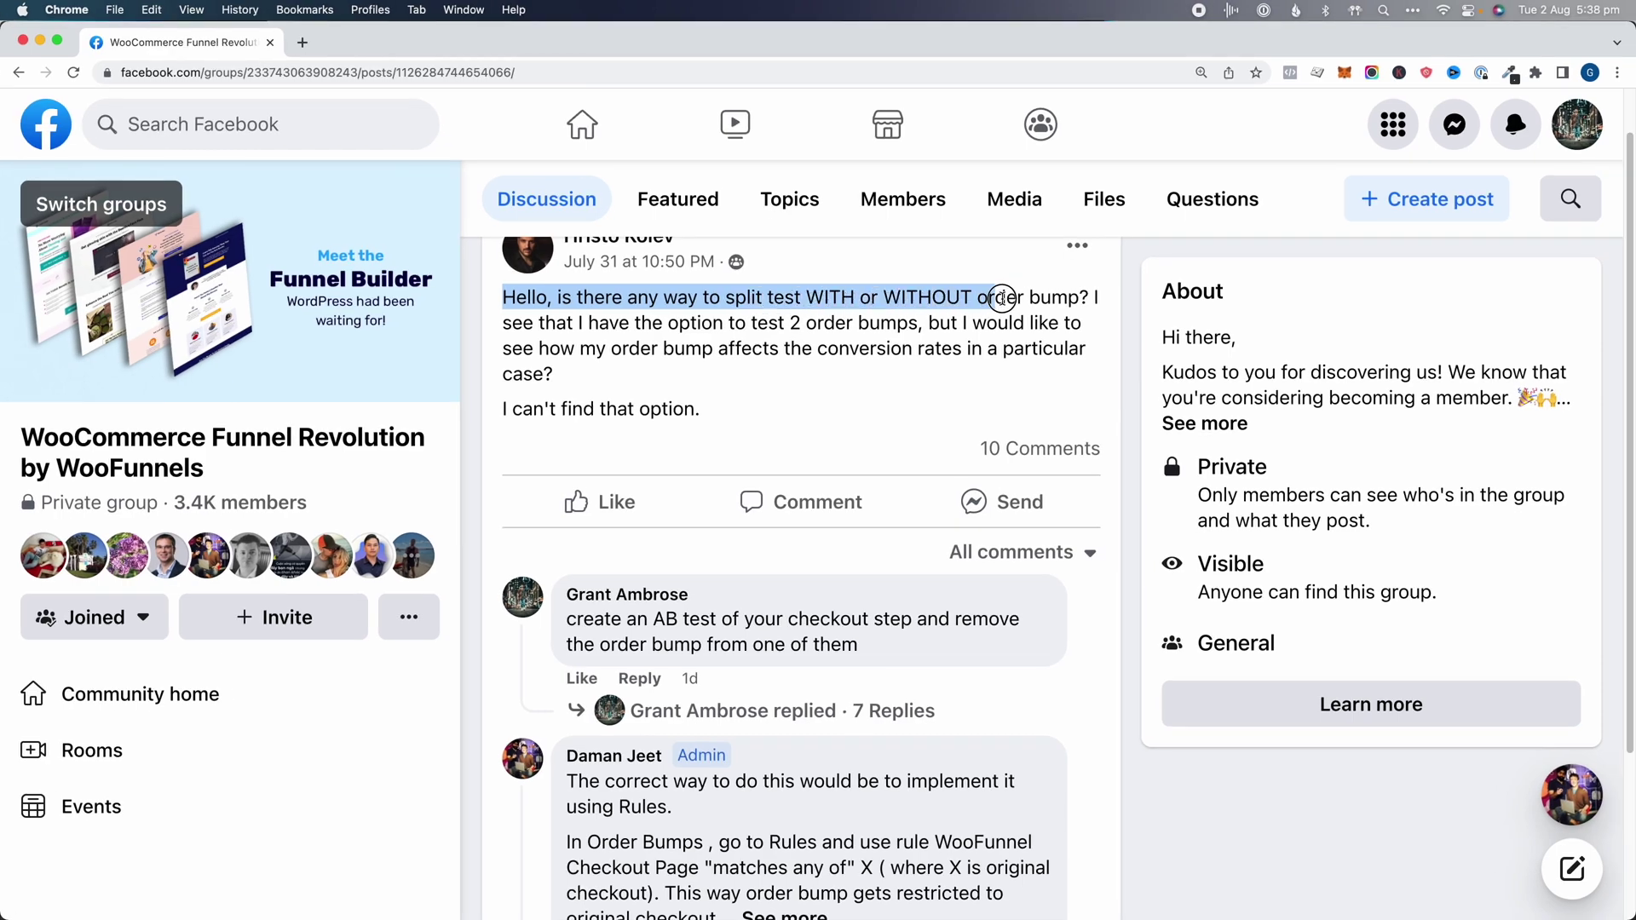
pyautogui.scroll(-3, 1108, 546)
pyautogui.moveTo(567, 564); pyautogui.dragTo(1038, 631)
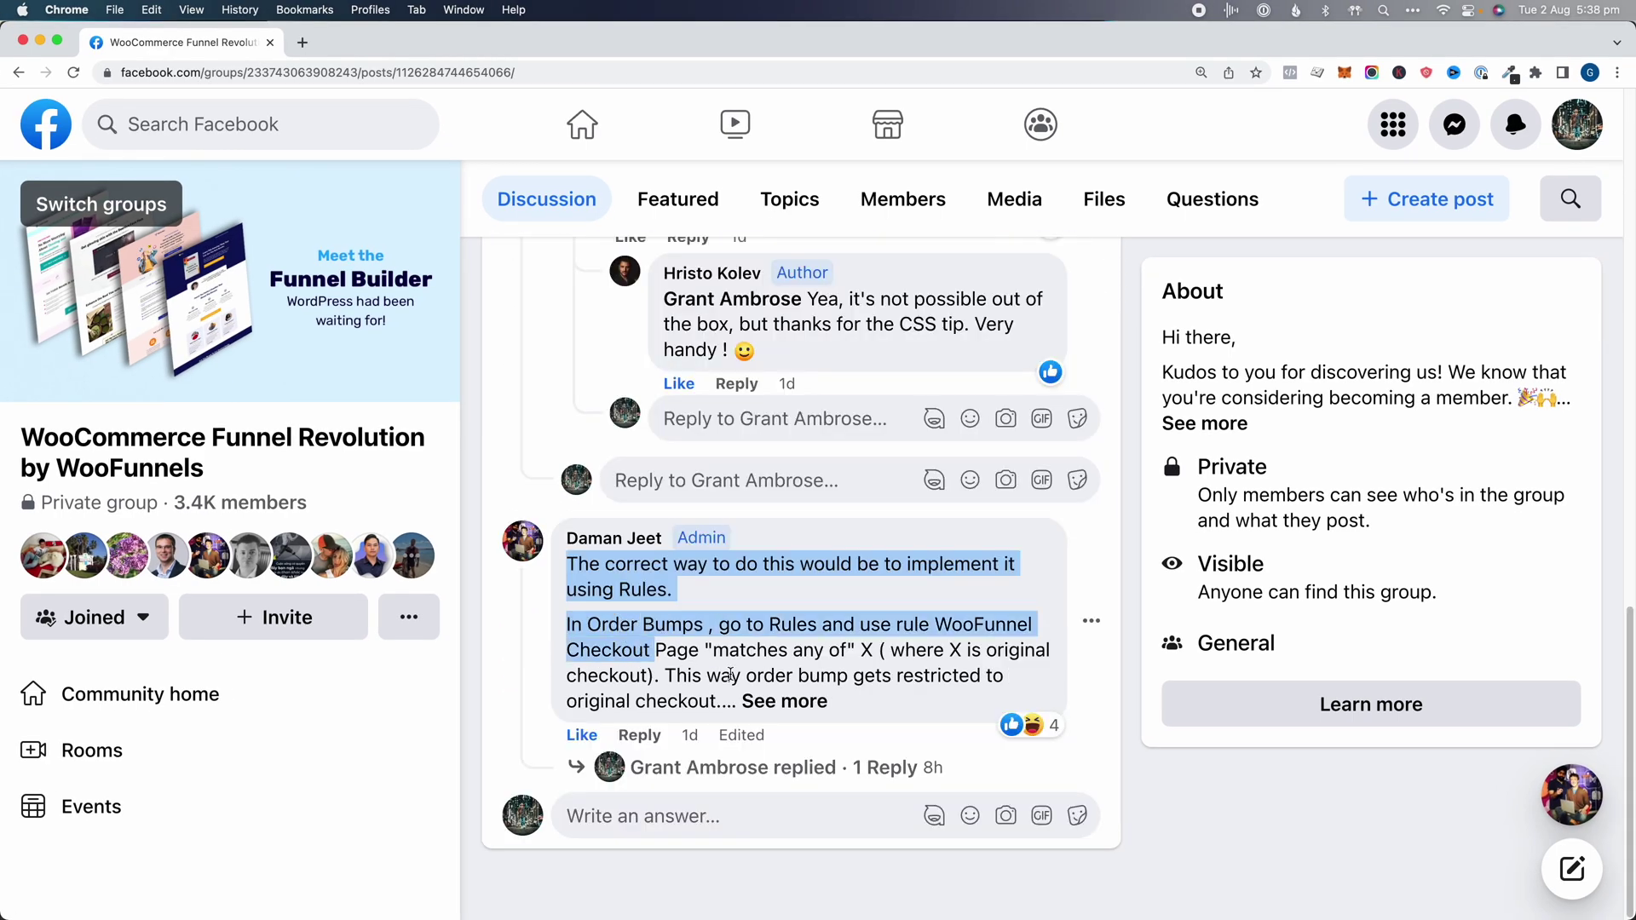
pyautogui.click(771, 701)
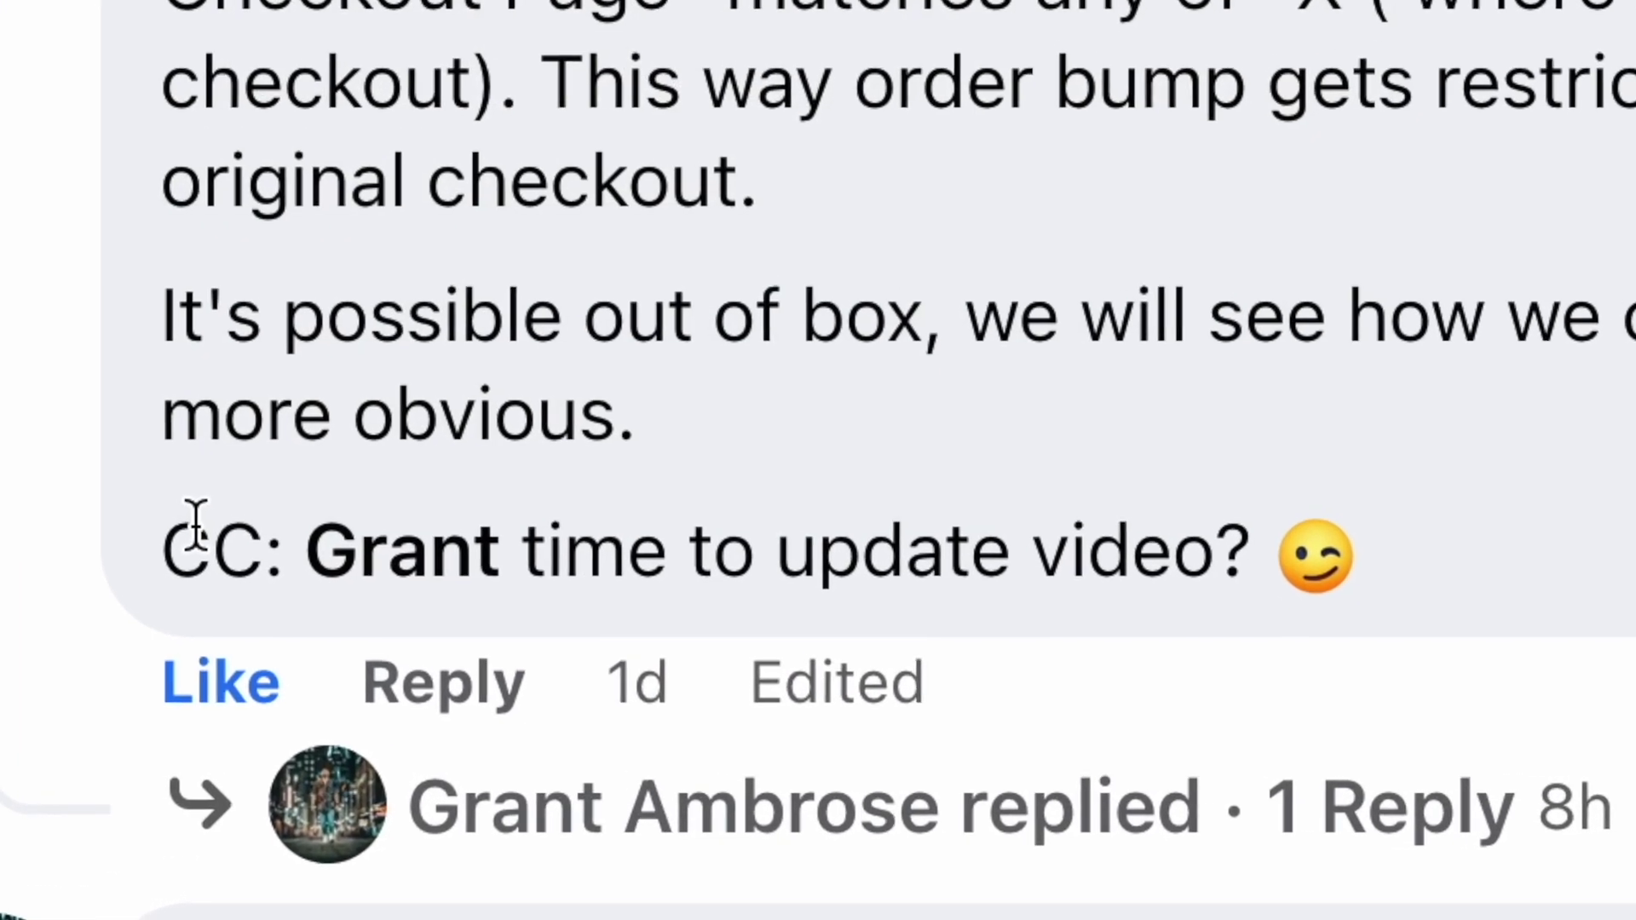
pyautogui.moveTo(567, 799); pyautogui.dragTo(597, 796)
pyautogui.moveTo(273, 541); pyautogui.dragTo(1381, 628)
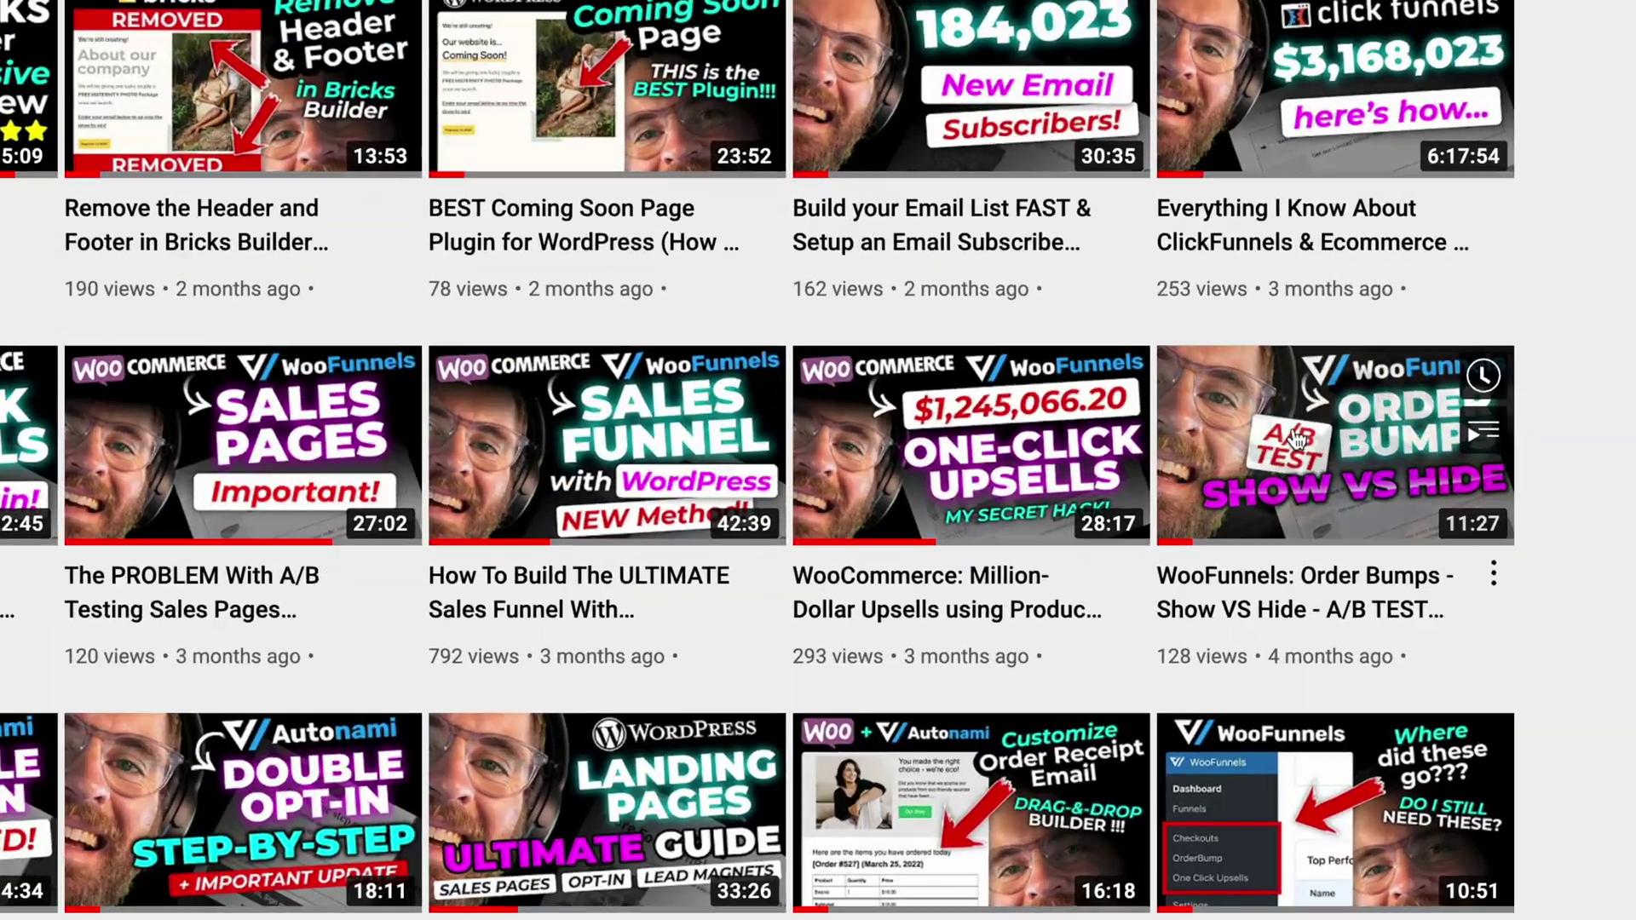
pyautogui.moveTo(1340, 489)
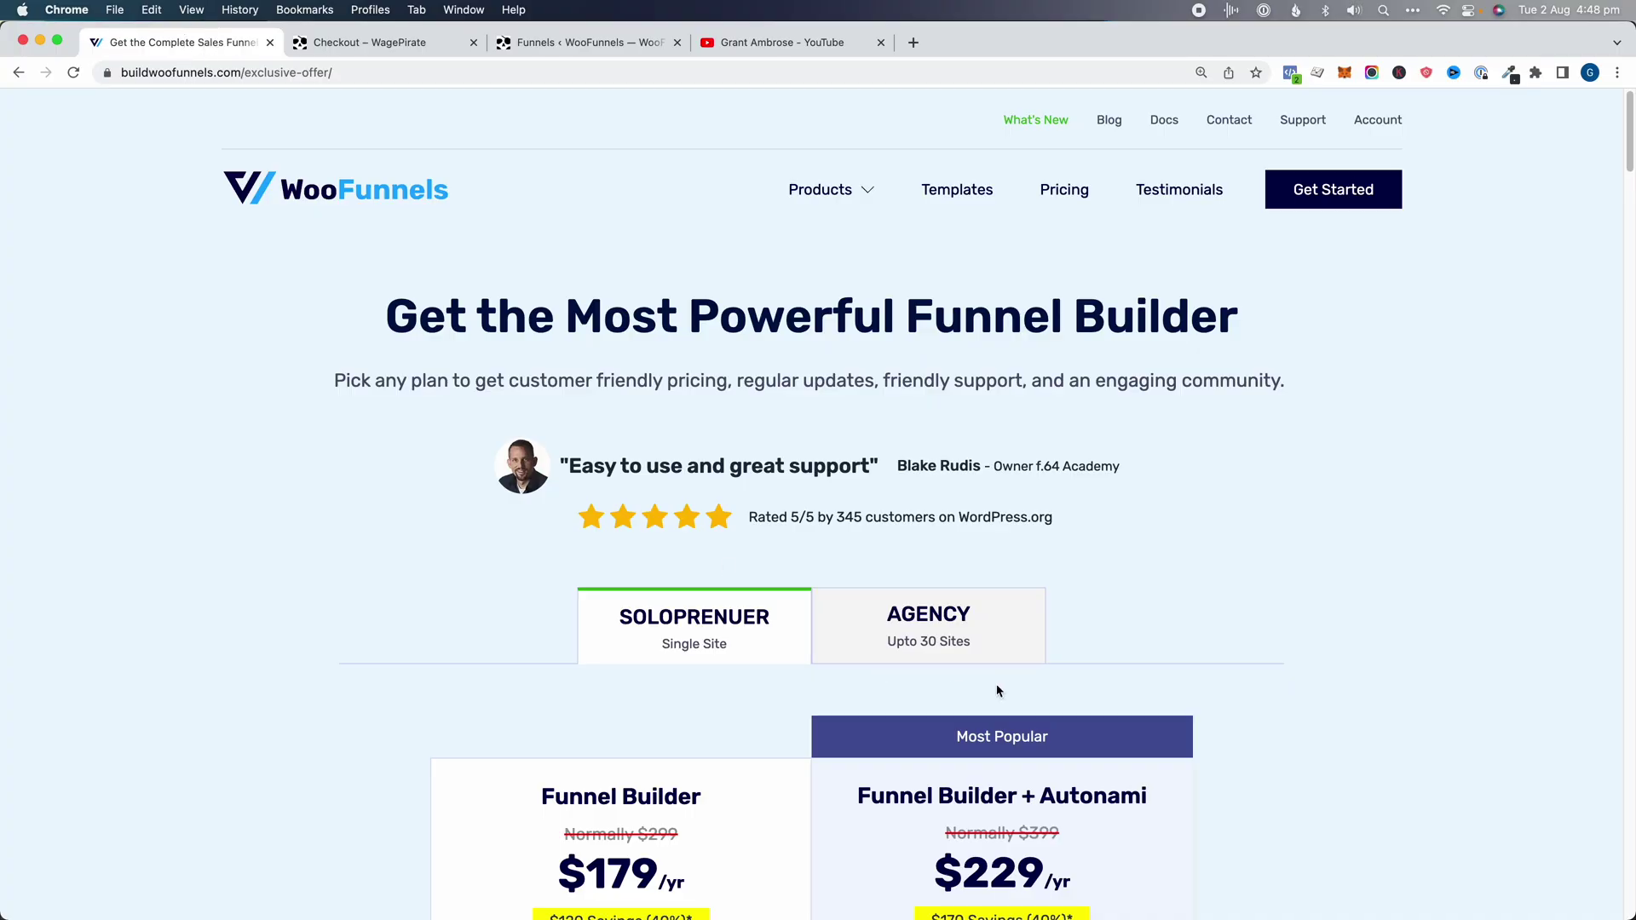
pyautogui.scroll(-3, 1021, 693)
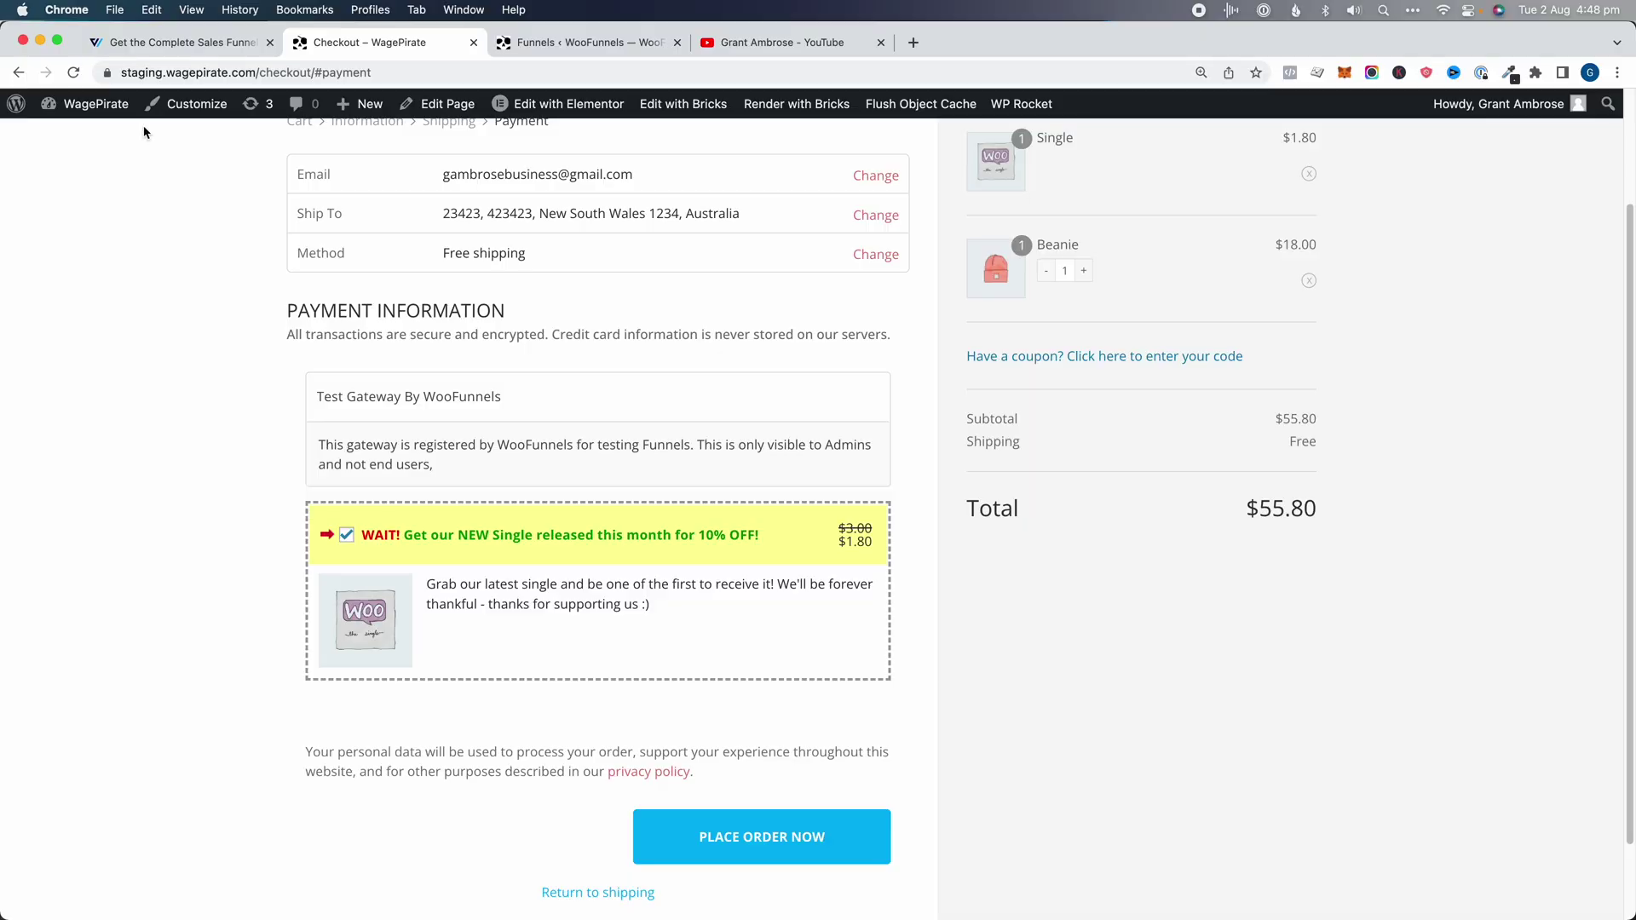
pyautogui.moveTo(96, 111)
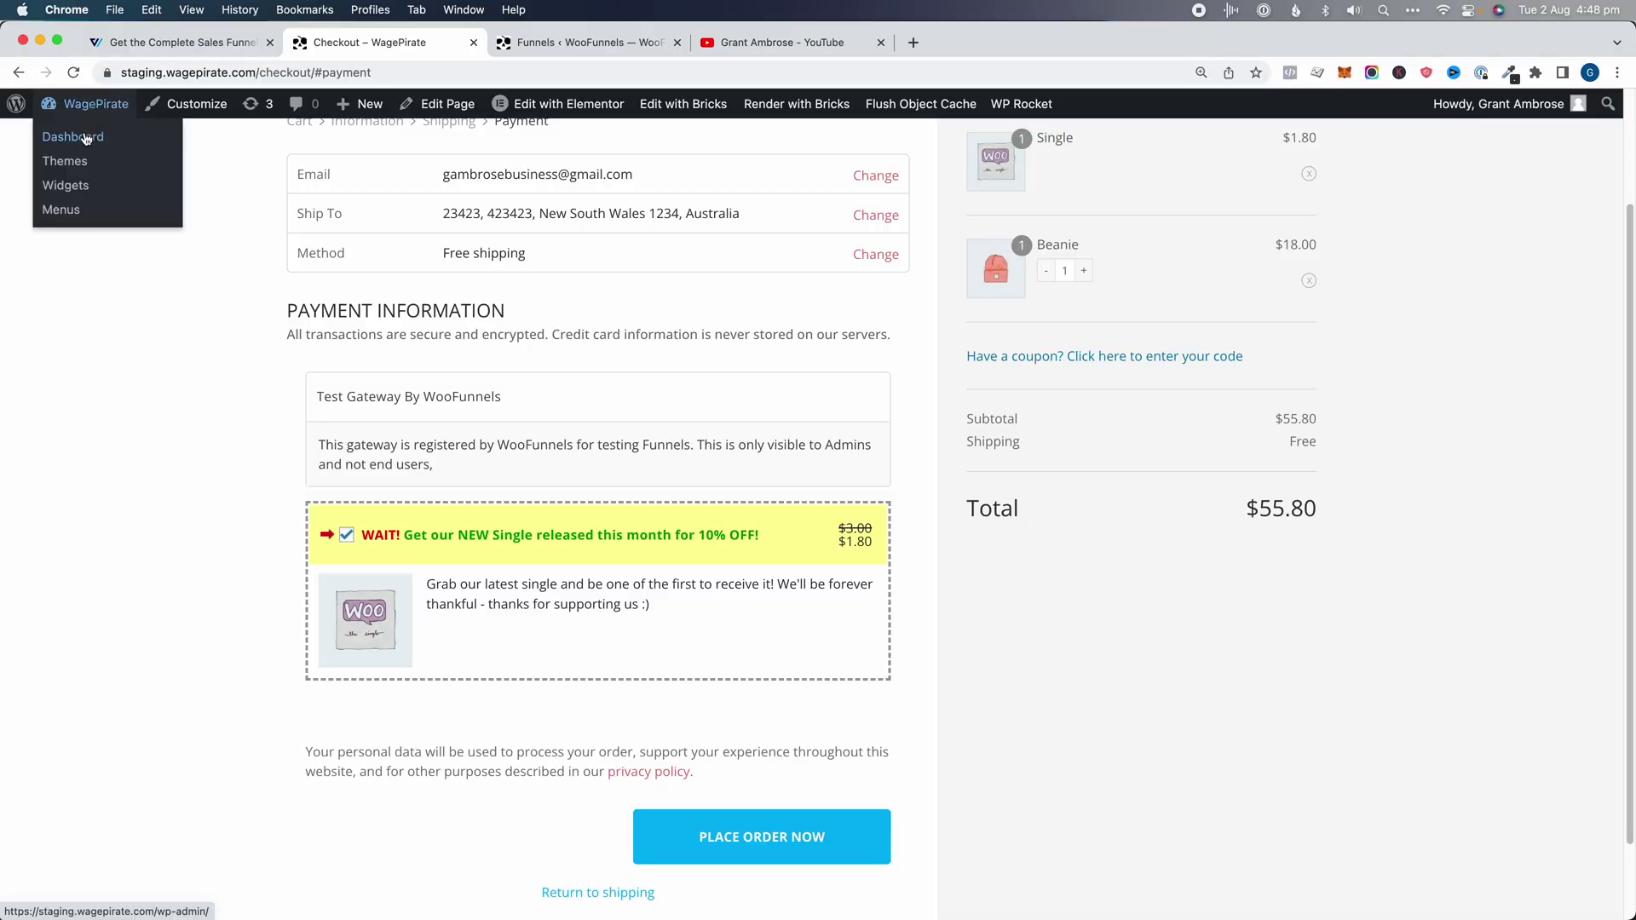
# - Open the Global Checkout funnel from the WooFunnels Funnels list
pyautogui.click(73, 159)
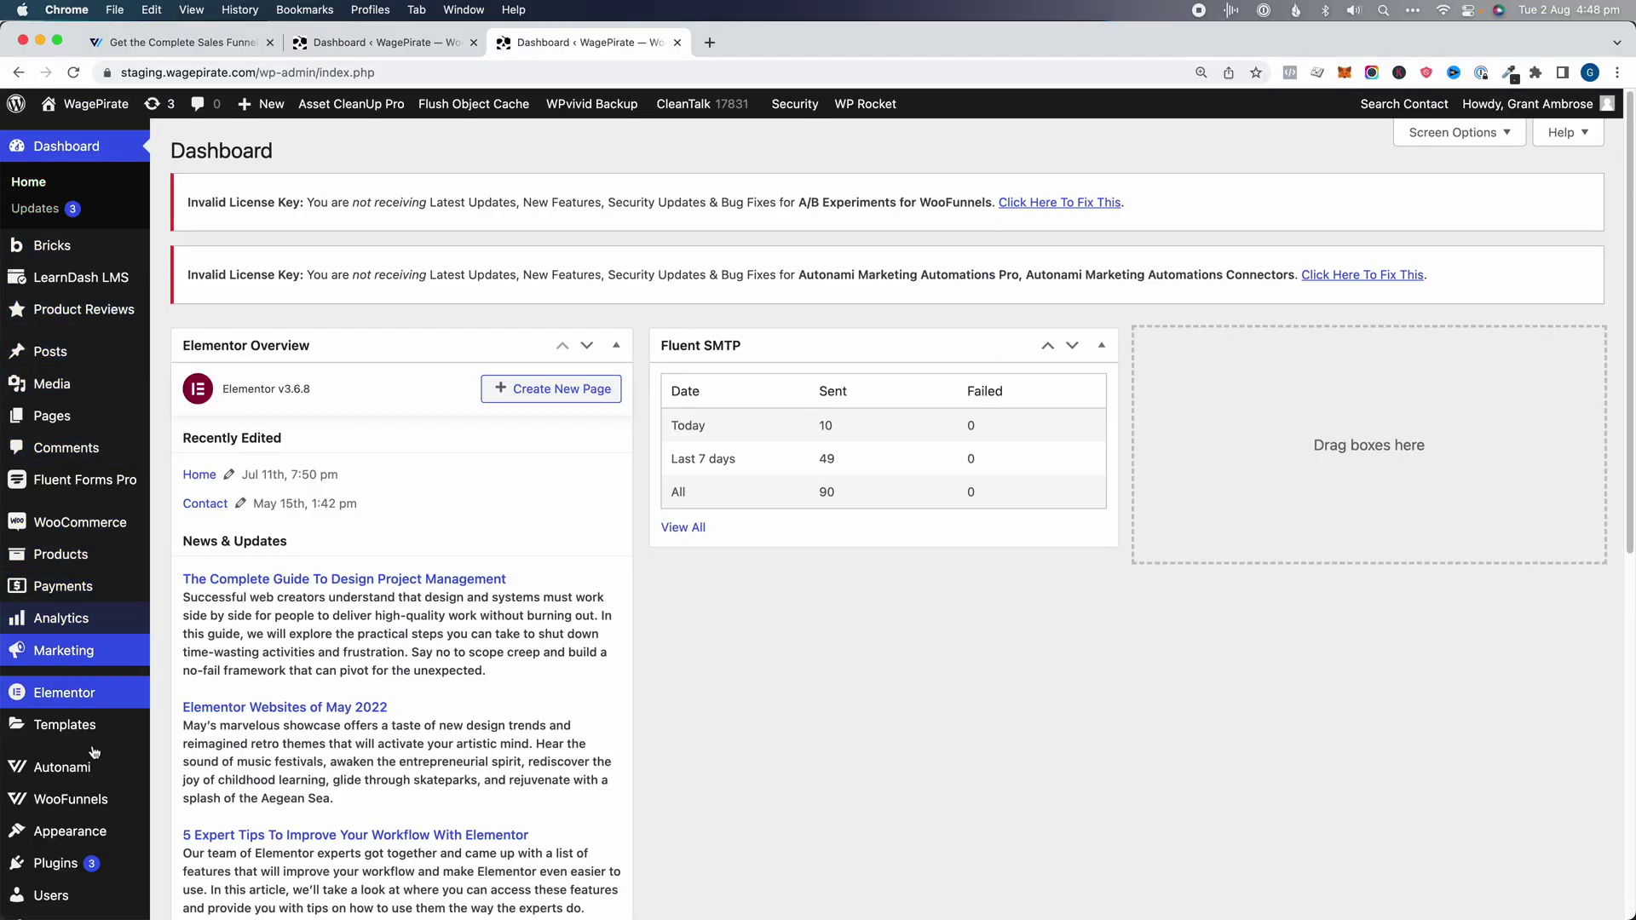
pyautogui.moveTo(85, 798)
pyautogui.click(205, 805)
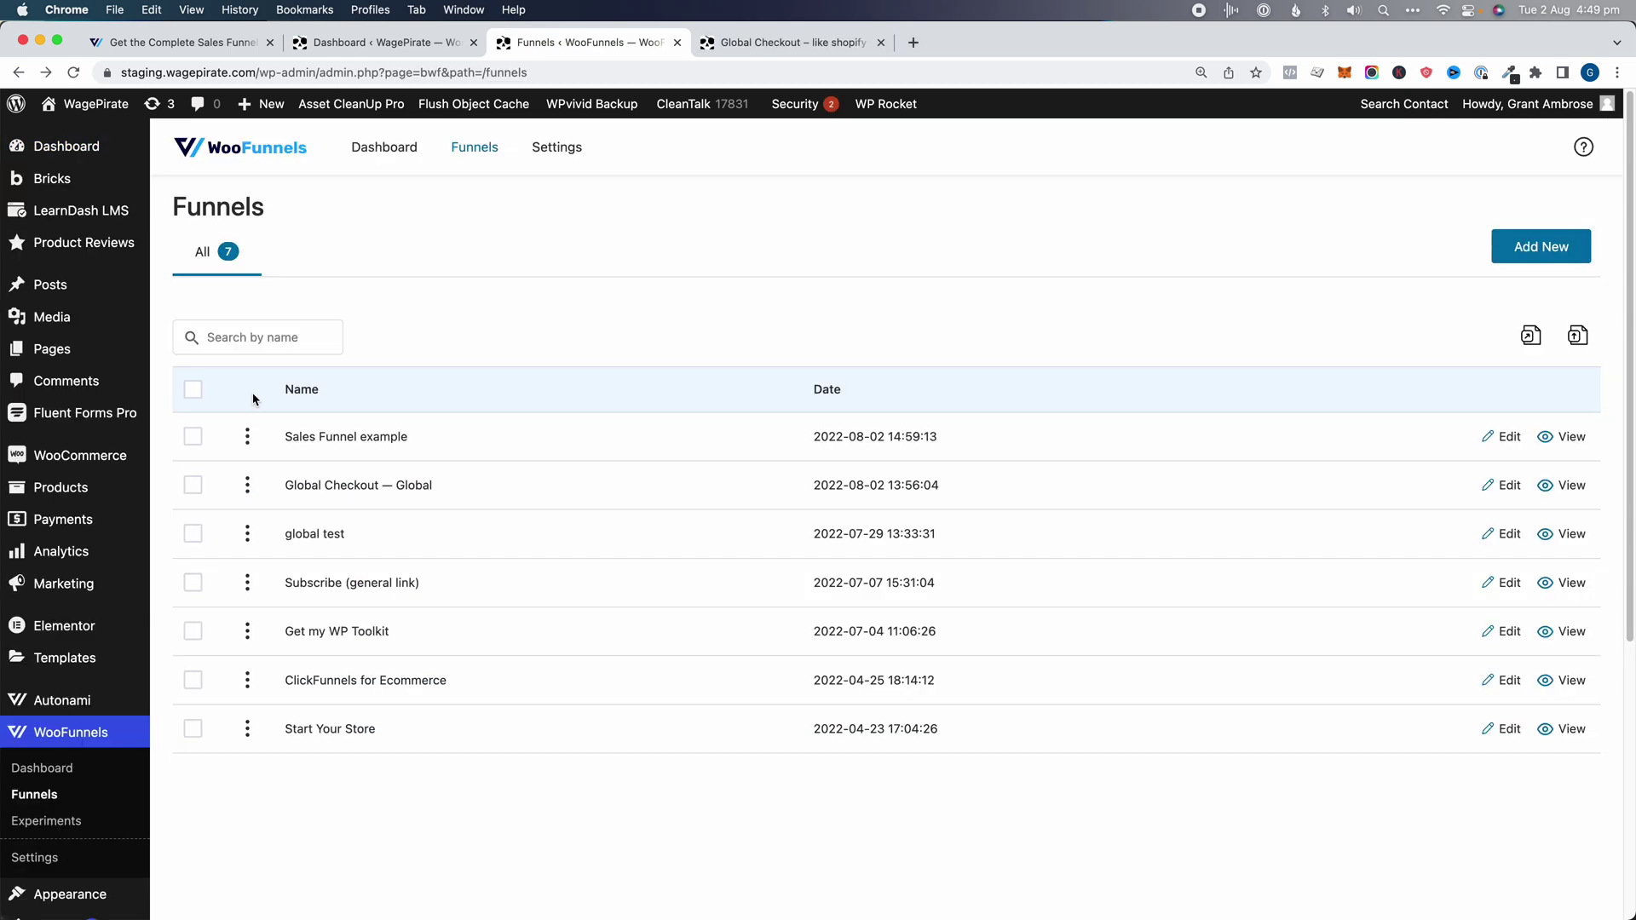
pyautogui.click(359, 486)
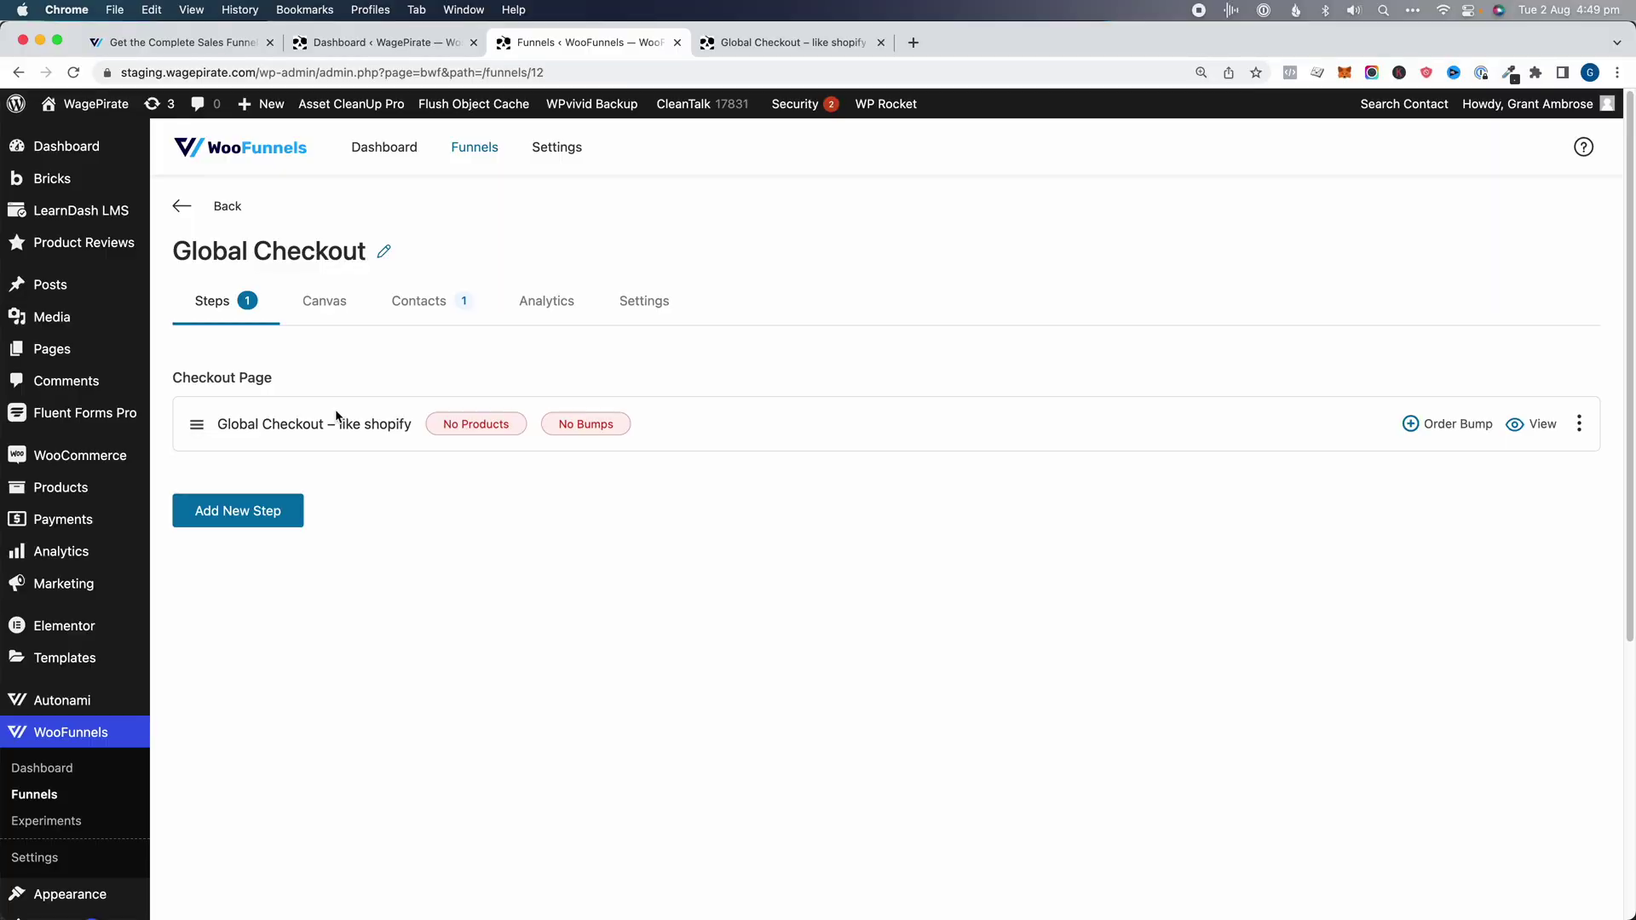
pyautogui.click(34, 857)
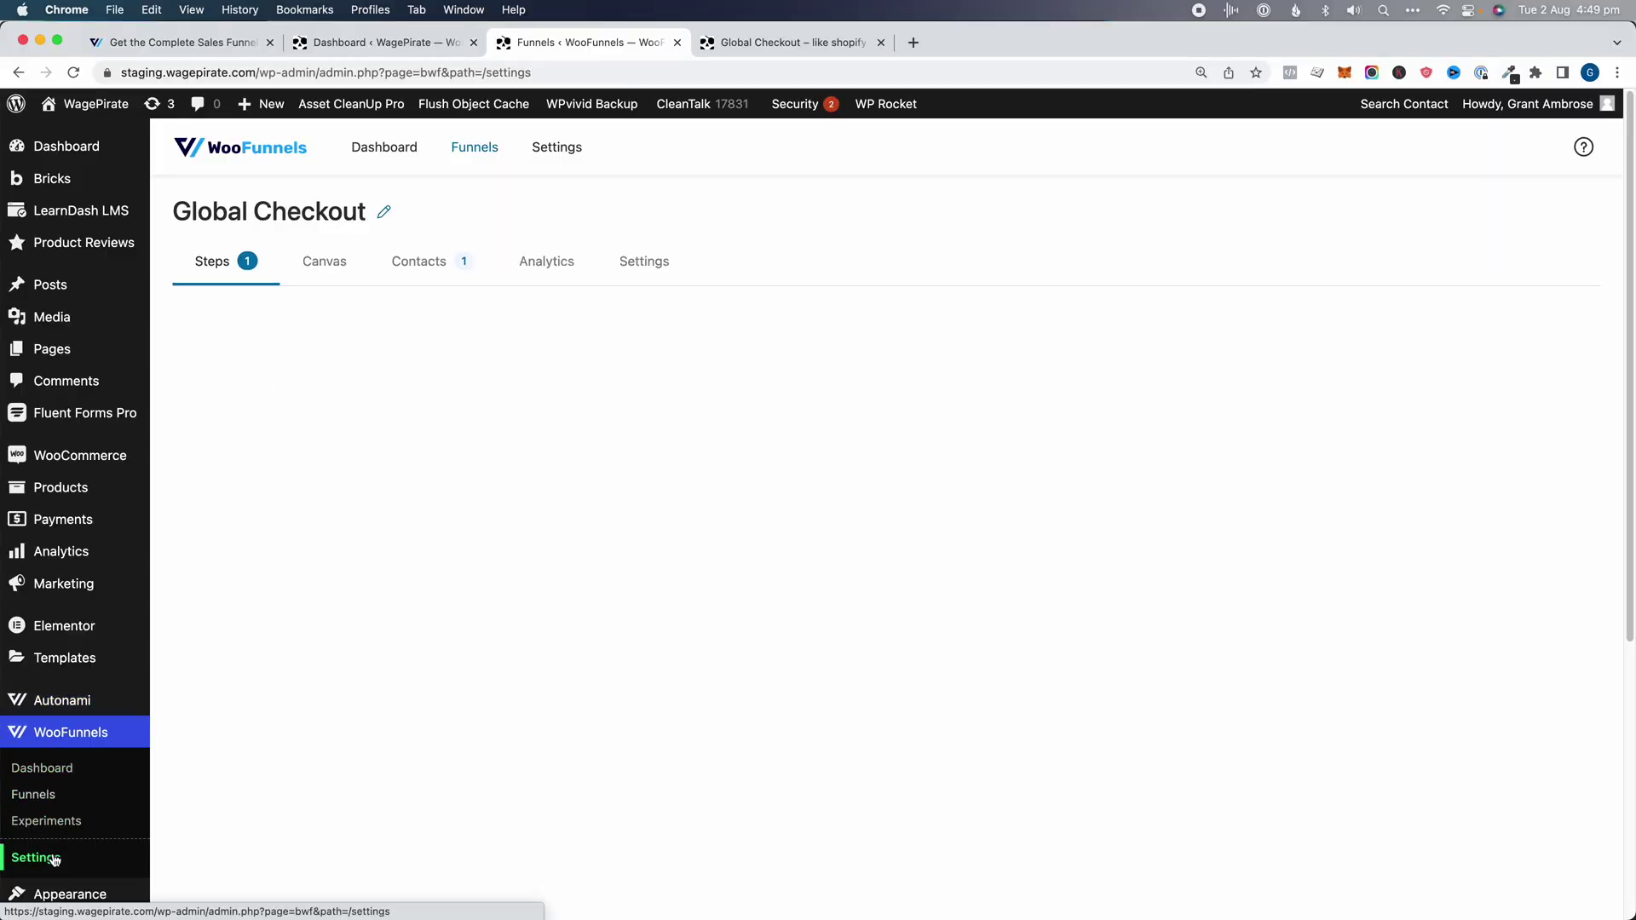
pyautogui.click(554, 236)
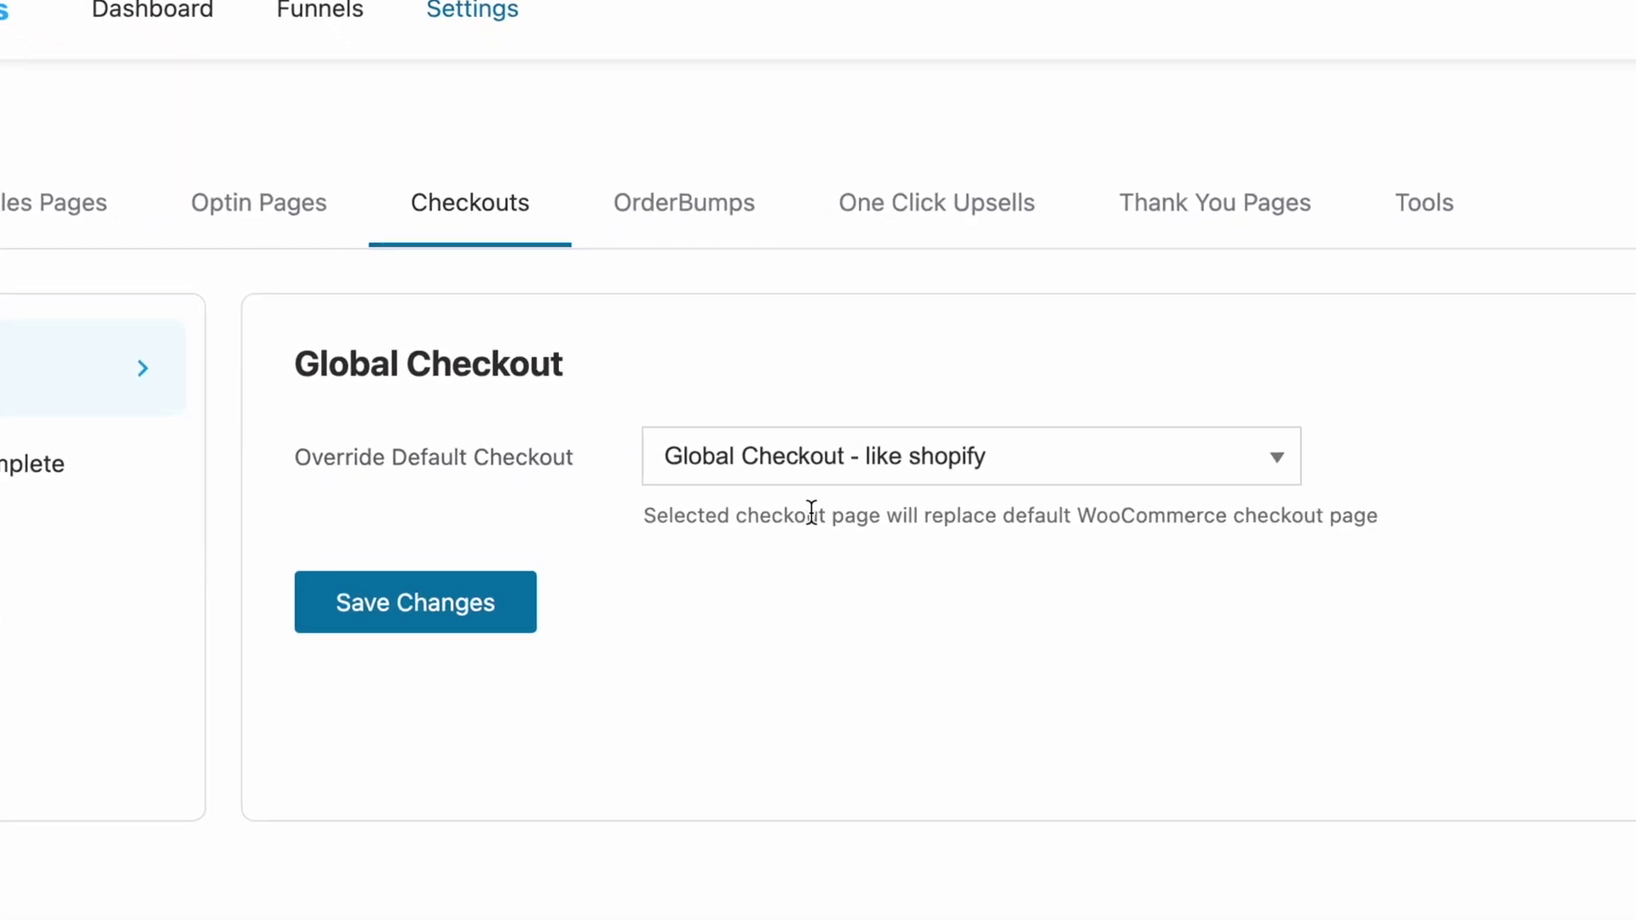
pyautogui.moveTo(974, 528); pyautogui.dragTo(1384, 521)
pyautogui.click(1256, 511)
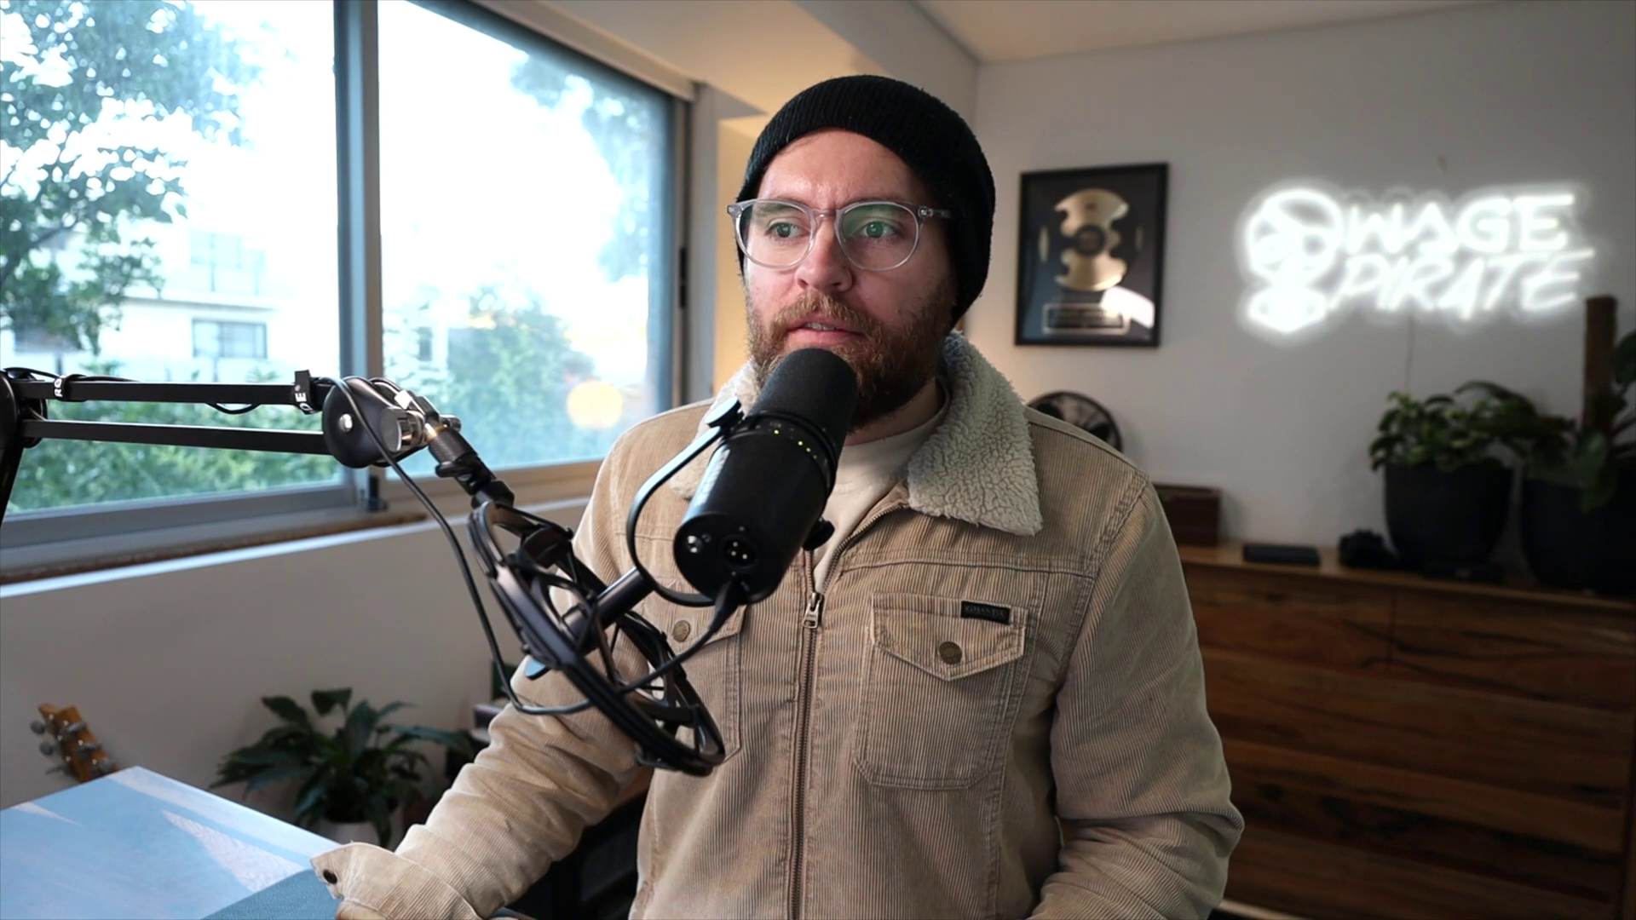
pyautogui.moveTo(680, 425); pyautogui.dragTo(1055, 416)
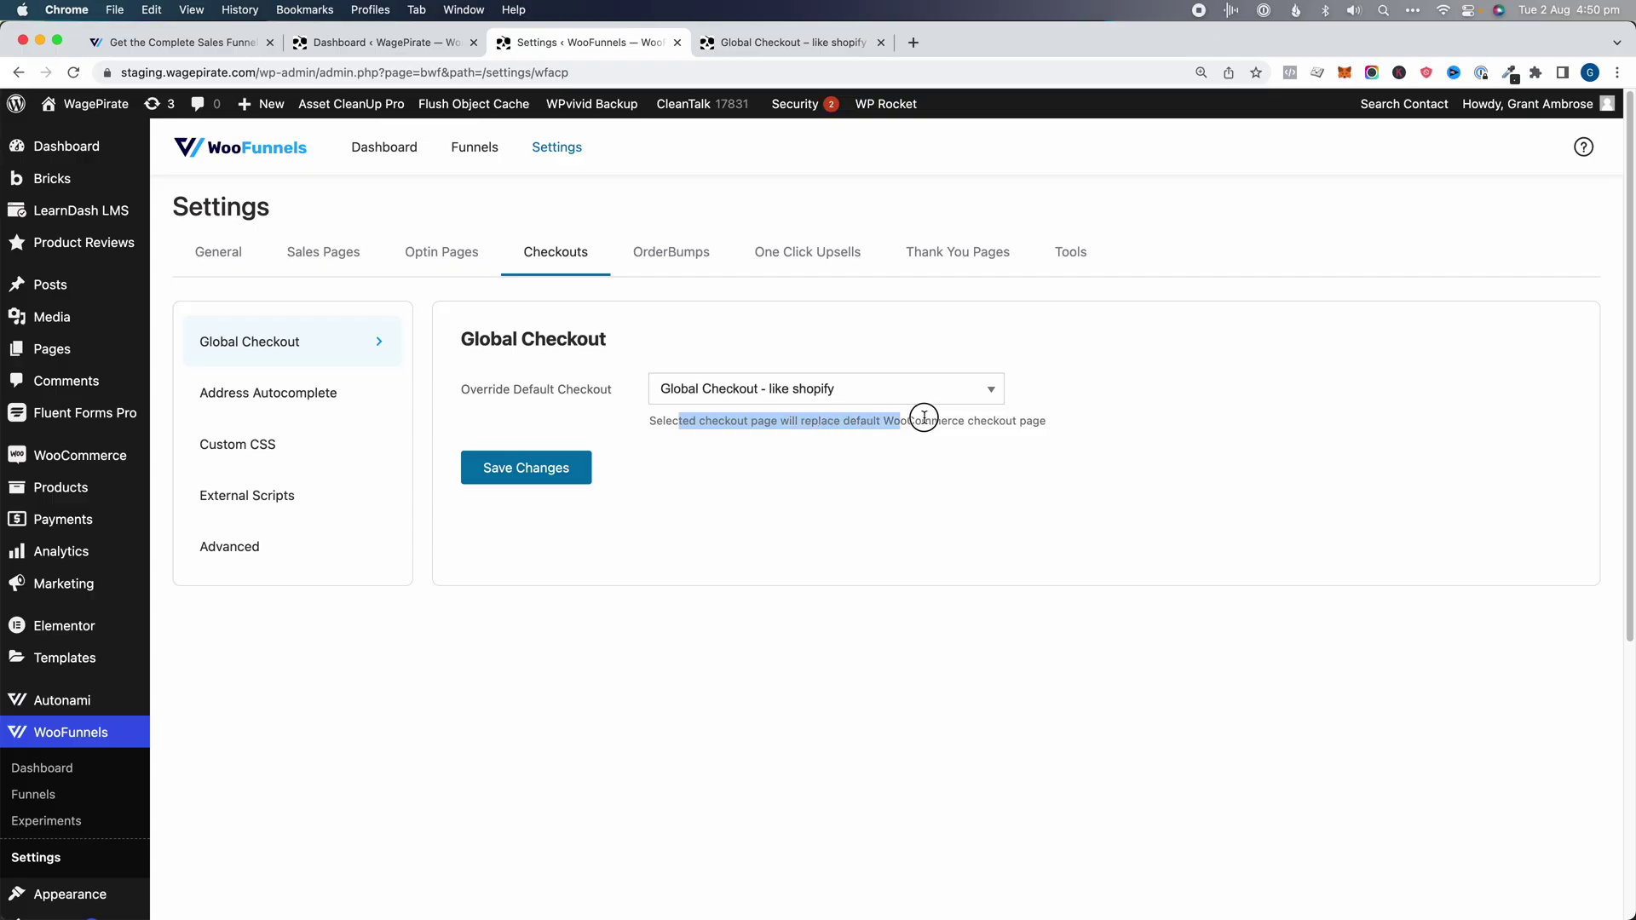
pyautogui.click(1008, 414)
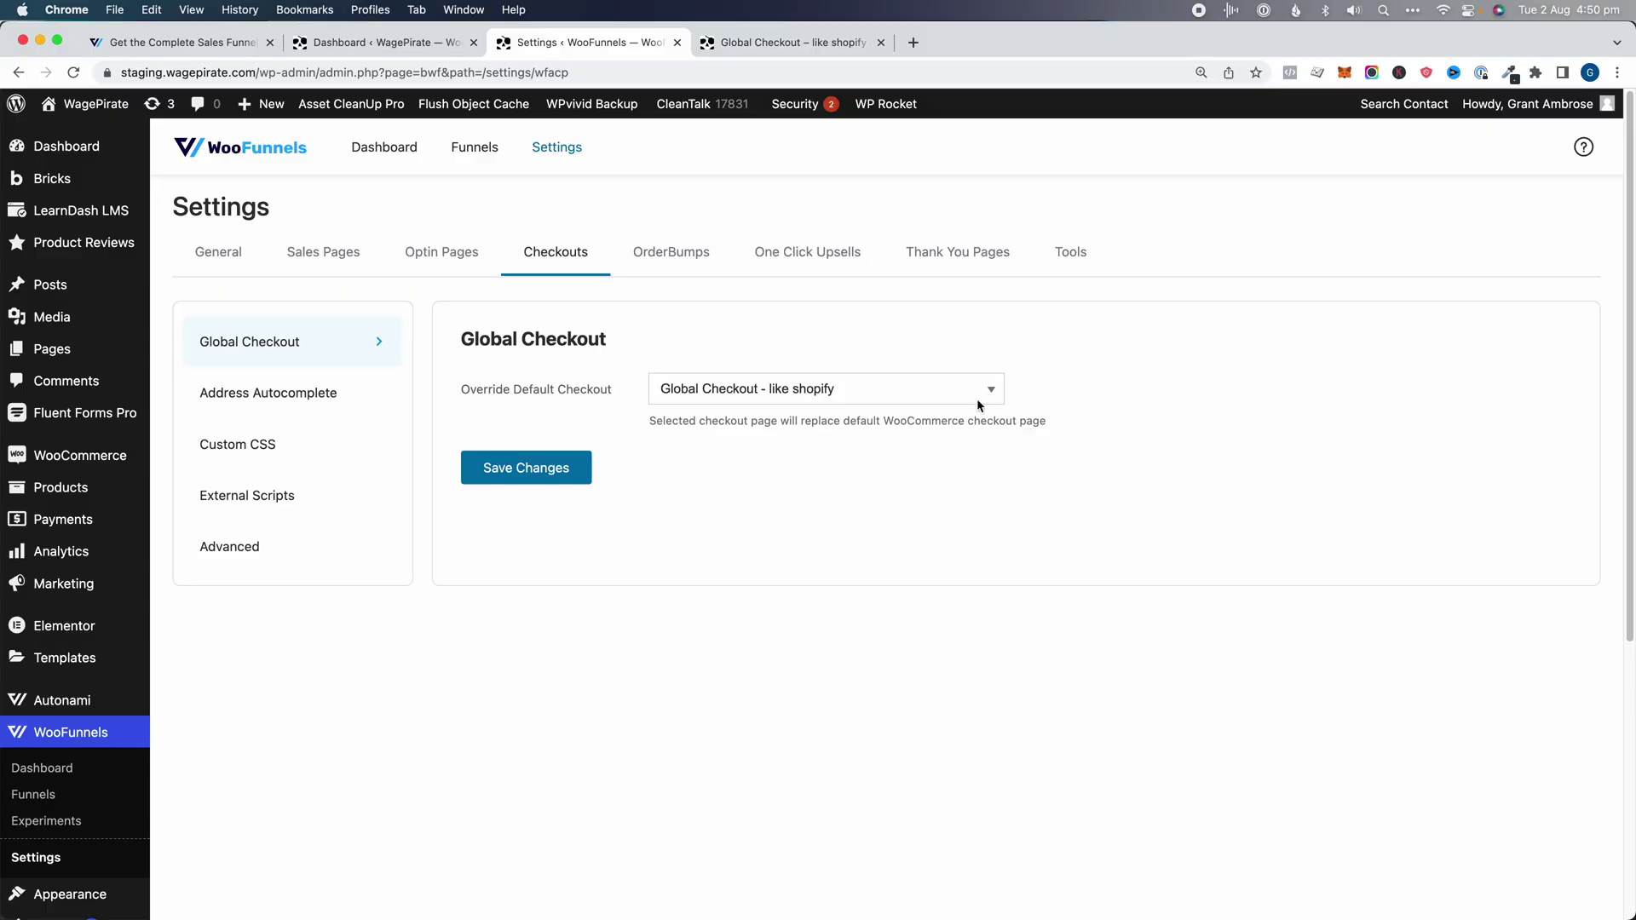
pyautogui.click(760, 388)
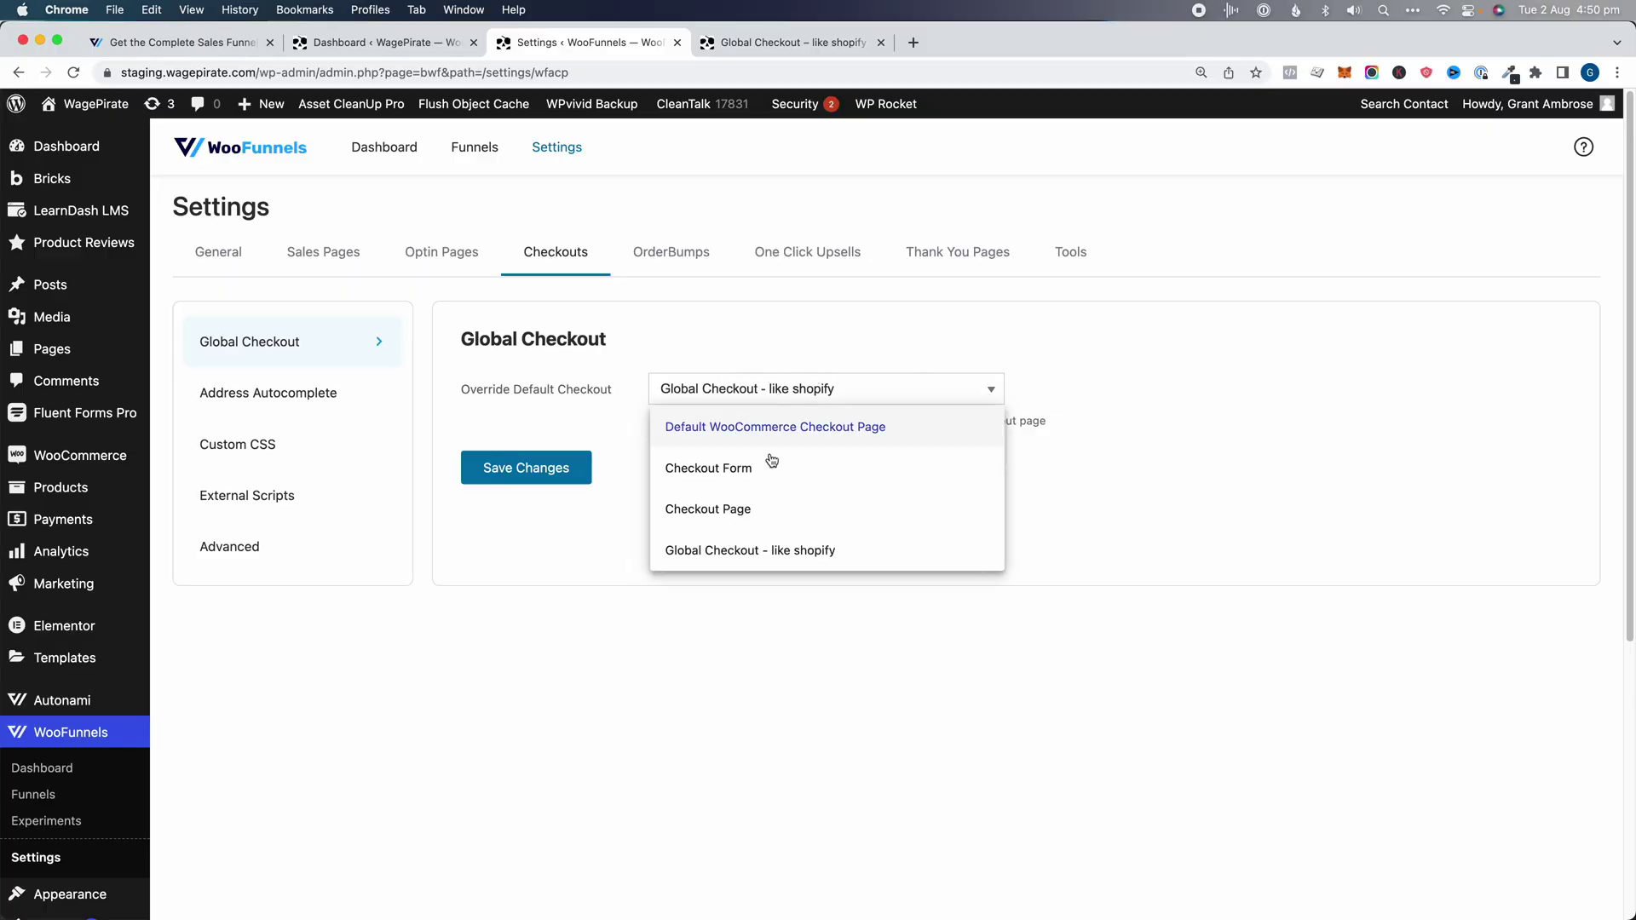
pyautogui.click(501, 554)
pyautogui.click(10, 796)
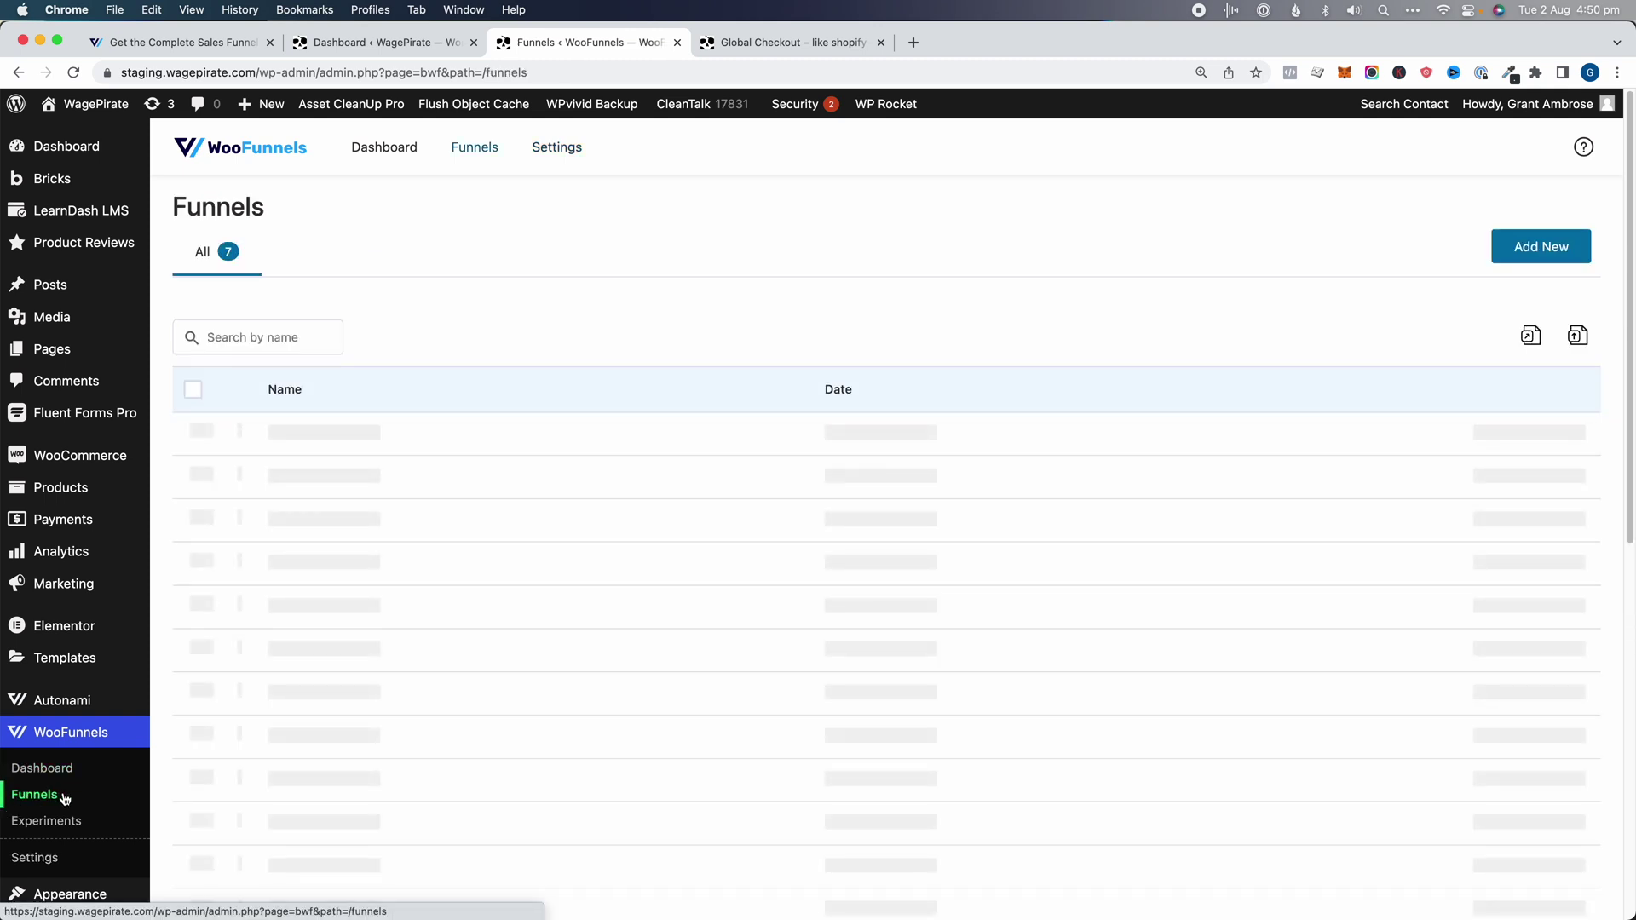
pyautogui.click(341, 484)
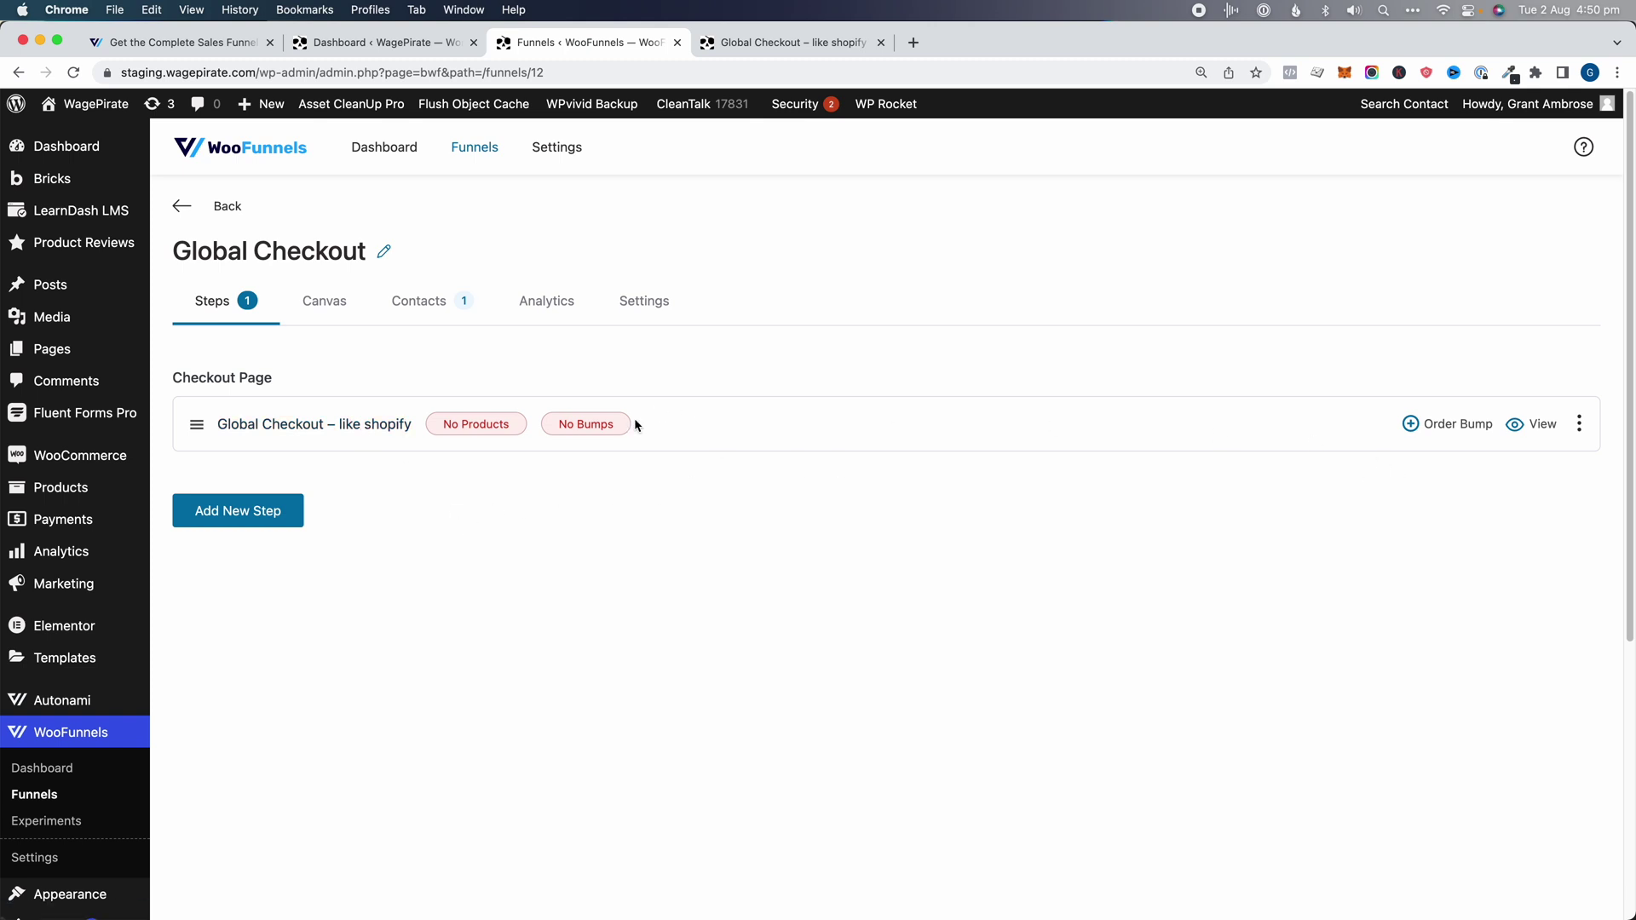
# - Add an order bump titled 'My new SINGLE' and search its products for 'single'
pyautogui.click(1453, 432)
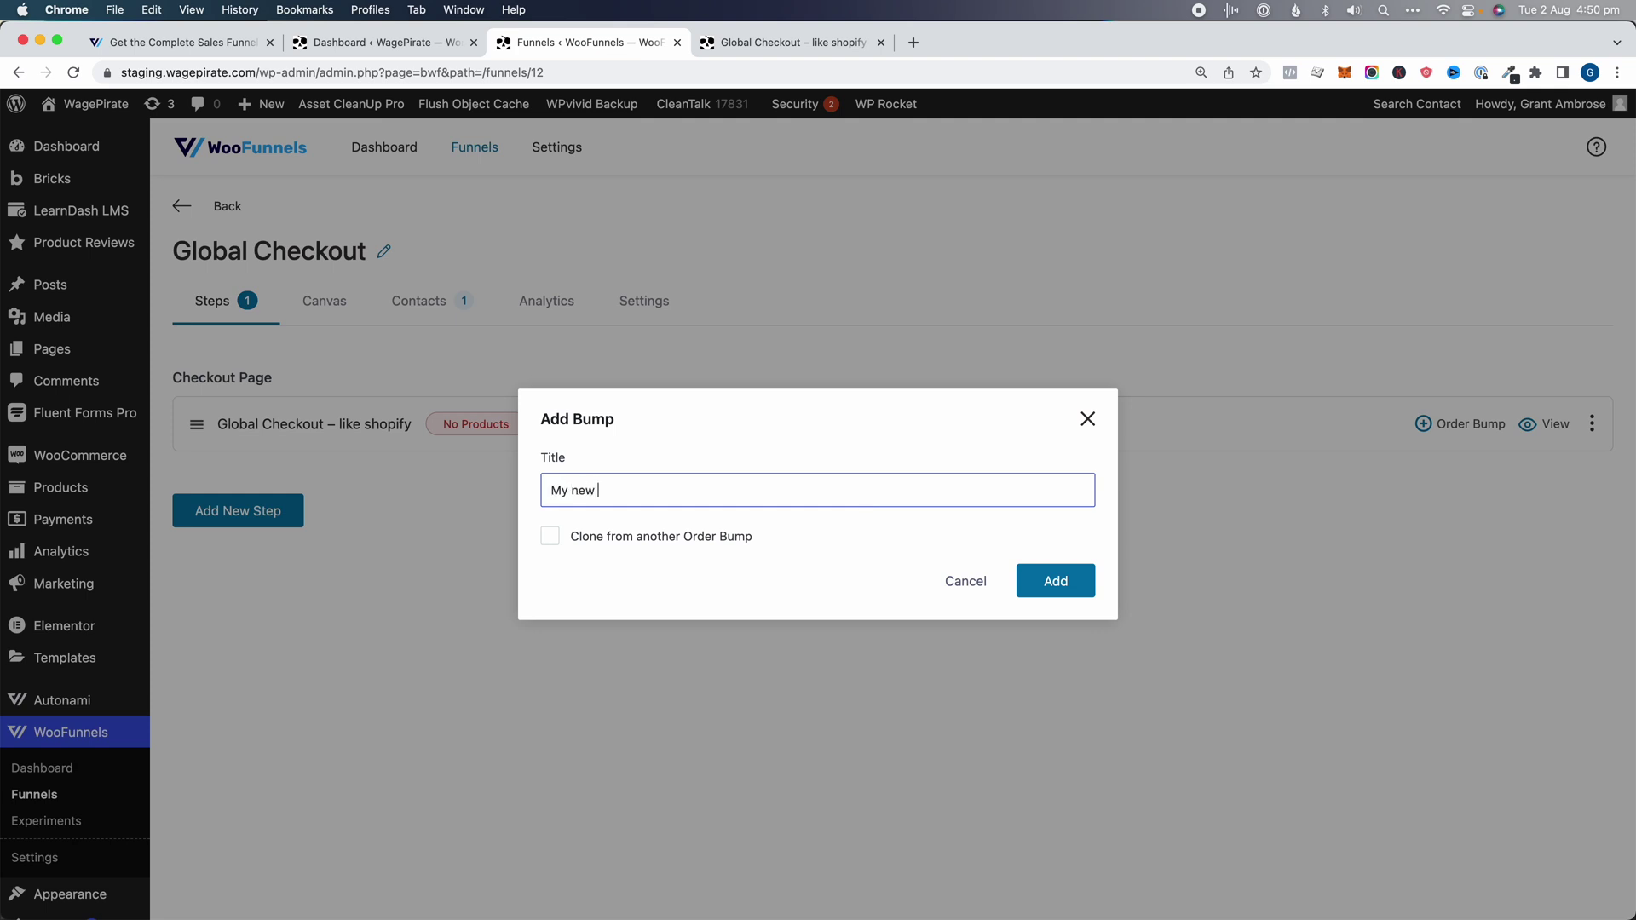
pyautogui.click(1051, 583)
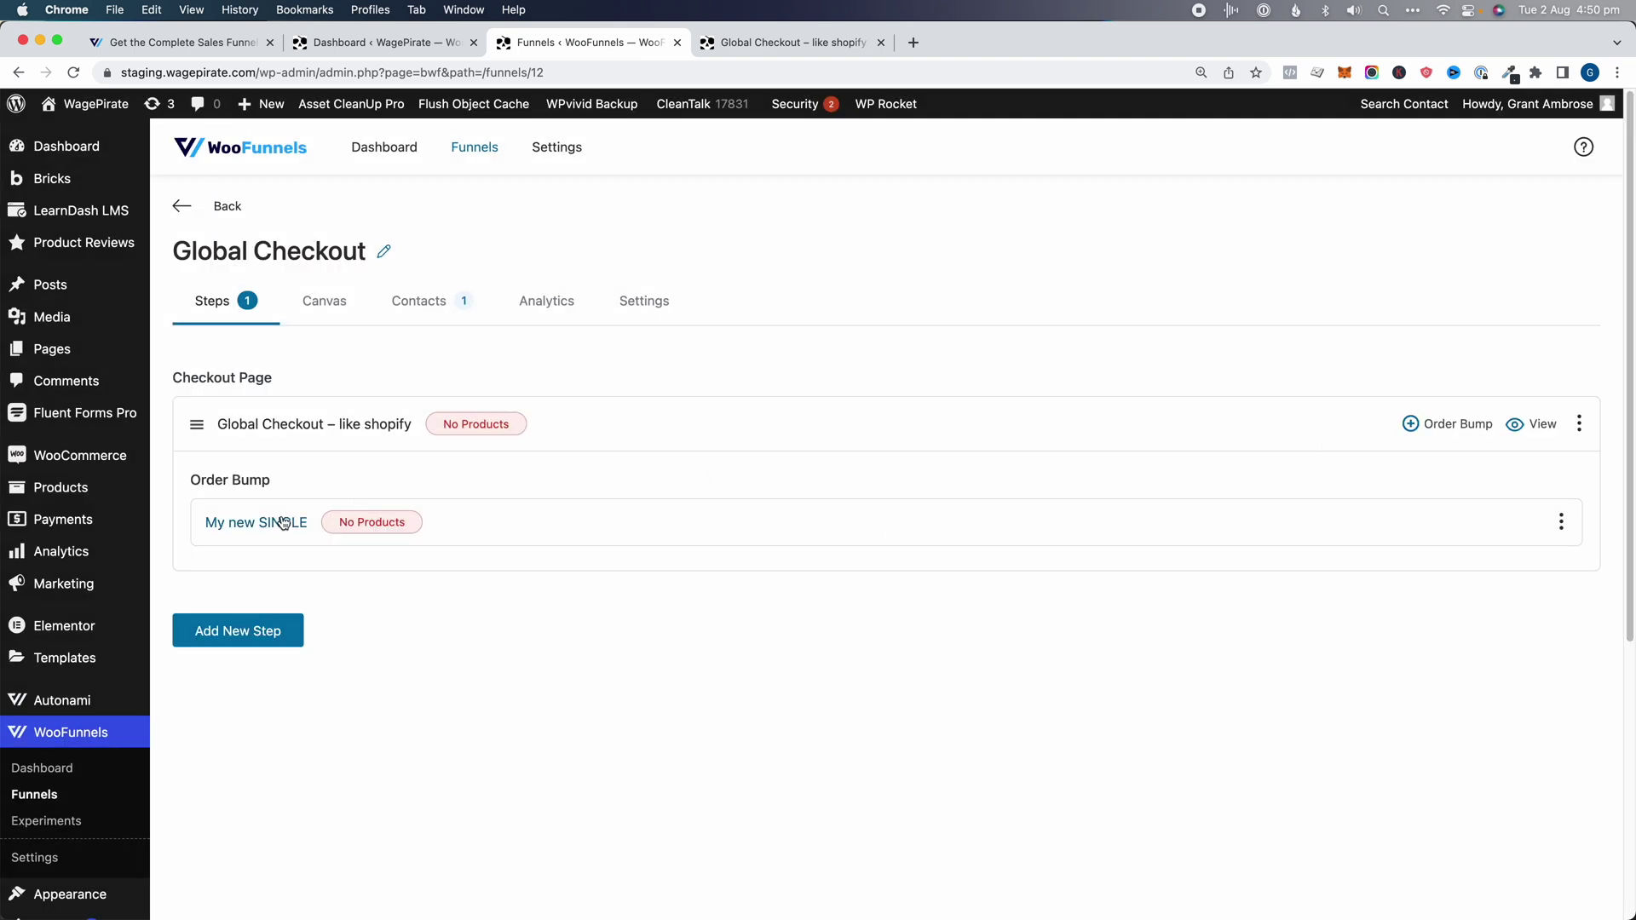
pyautogui.click(283, 522)
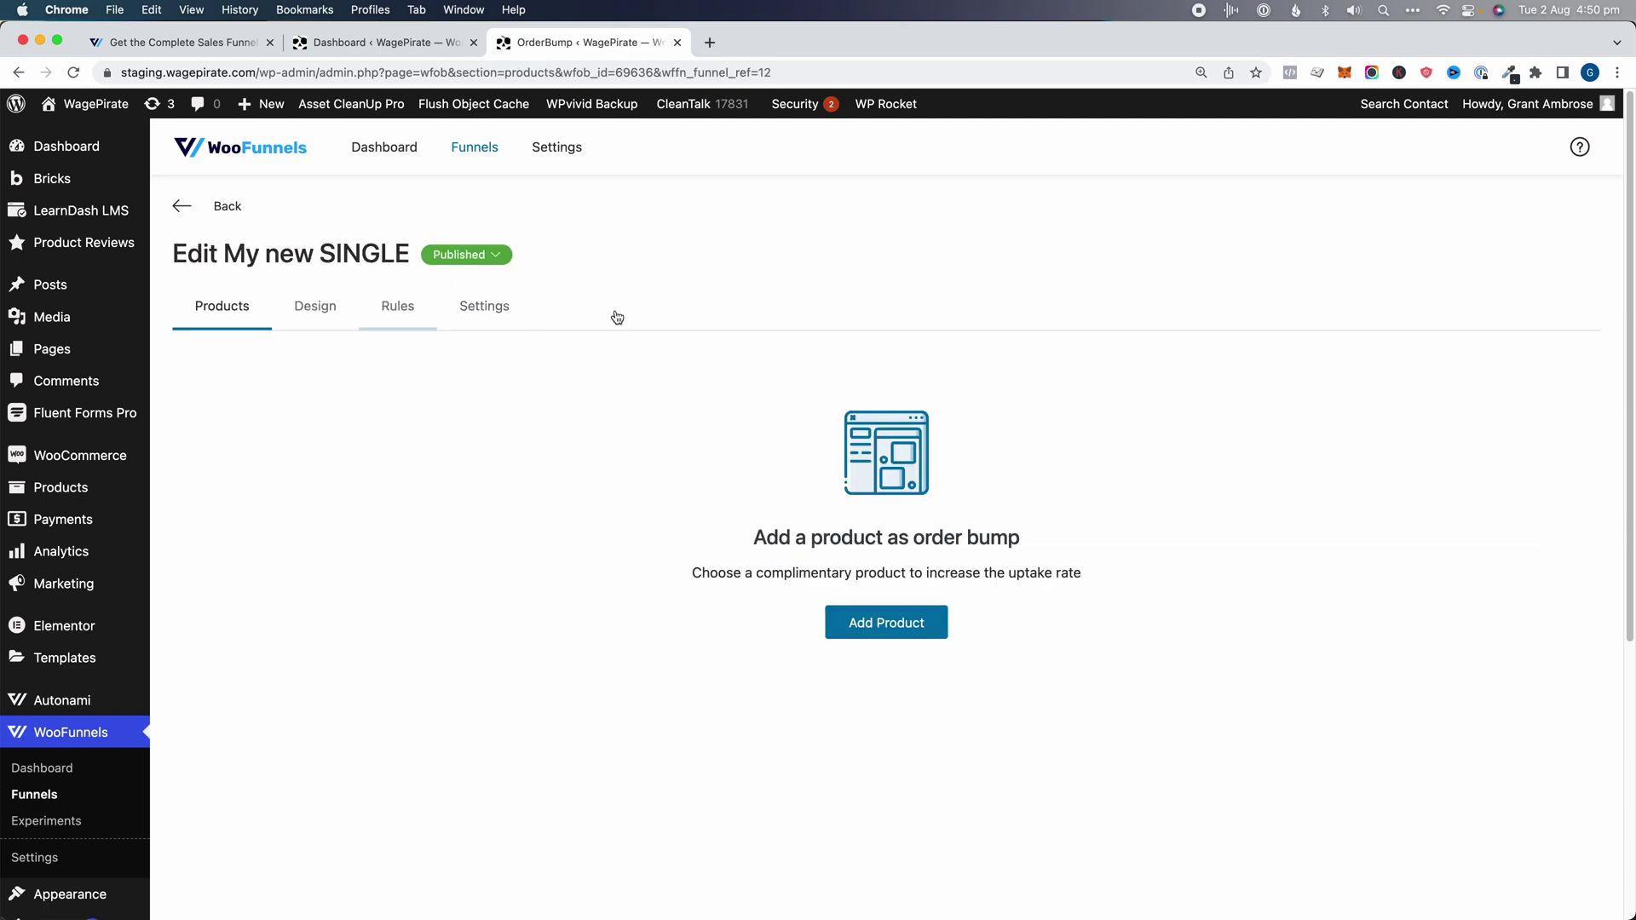
pyautogui.click(862, 612)
pyautogui.write('single')
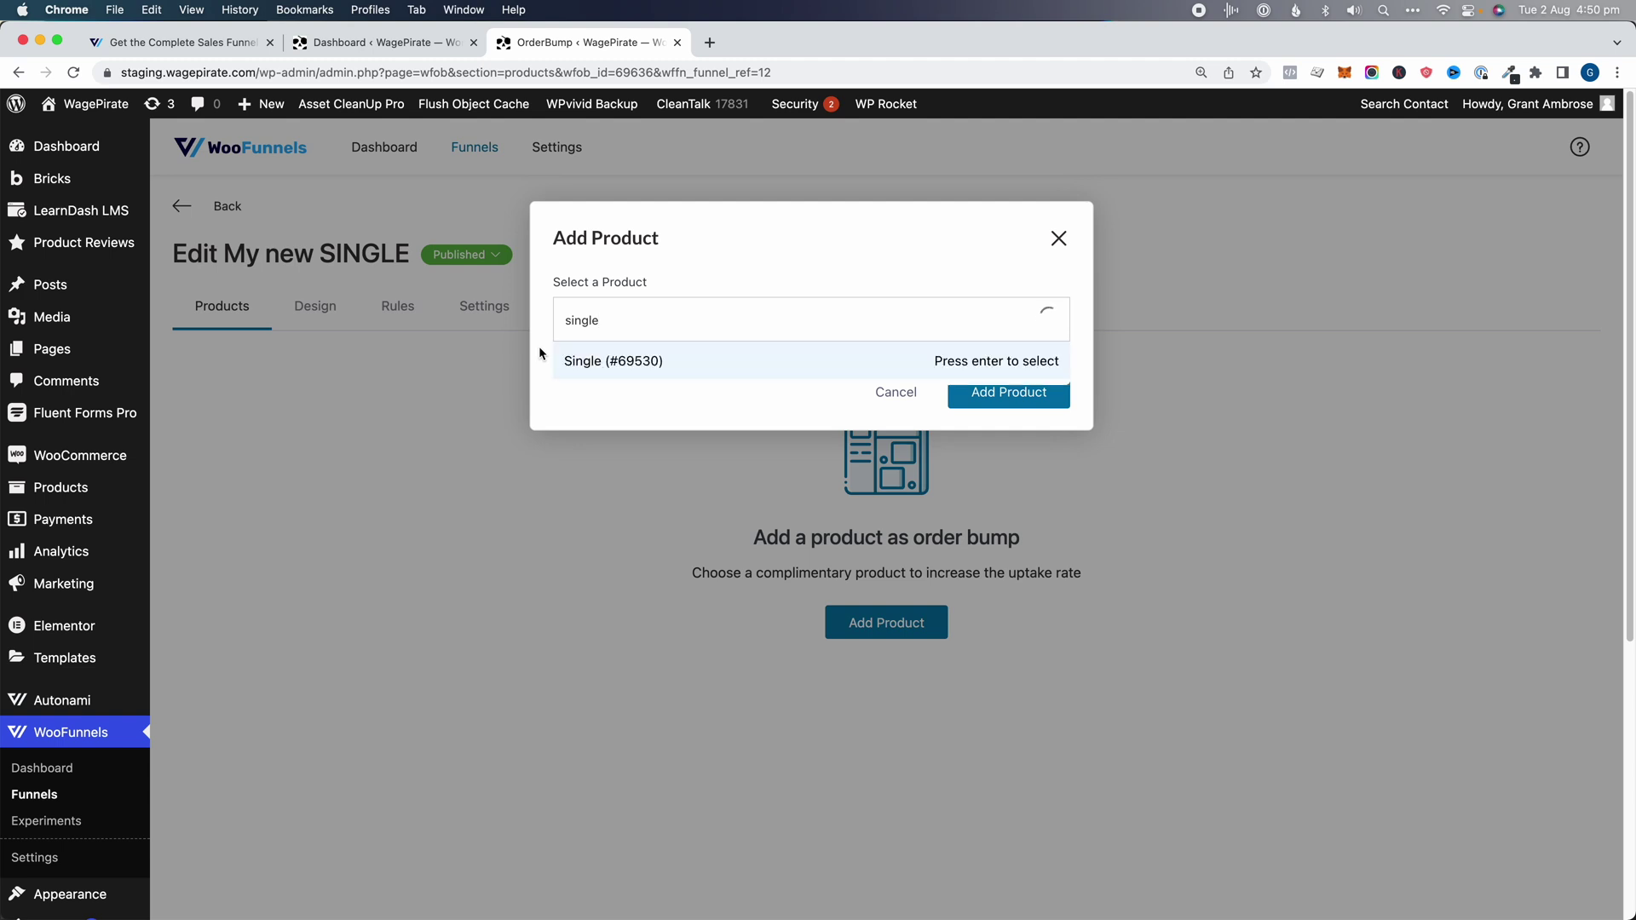
# - Add the Single product to the bump with a 15% discount
pyautogui.click(602, 363)
pyautogui.click(1043, 411)
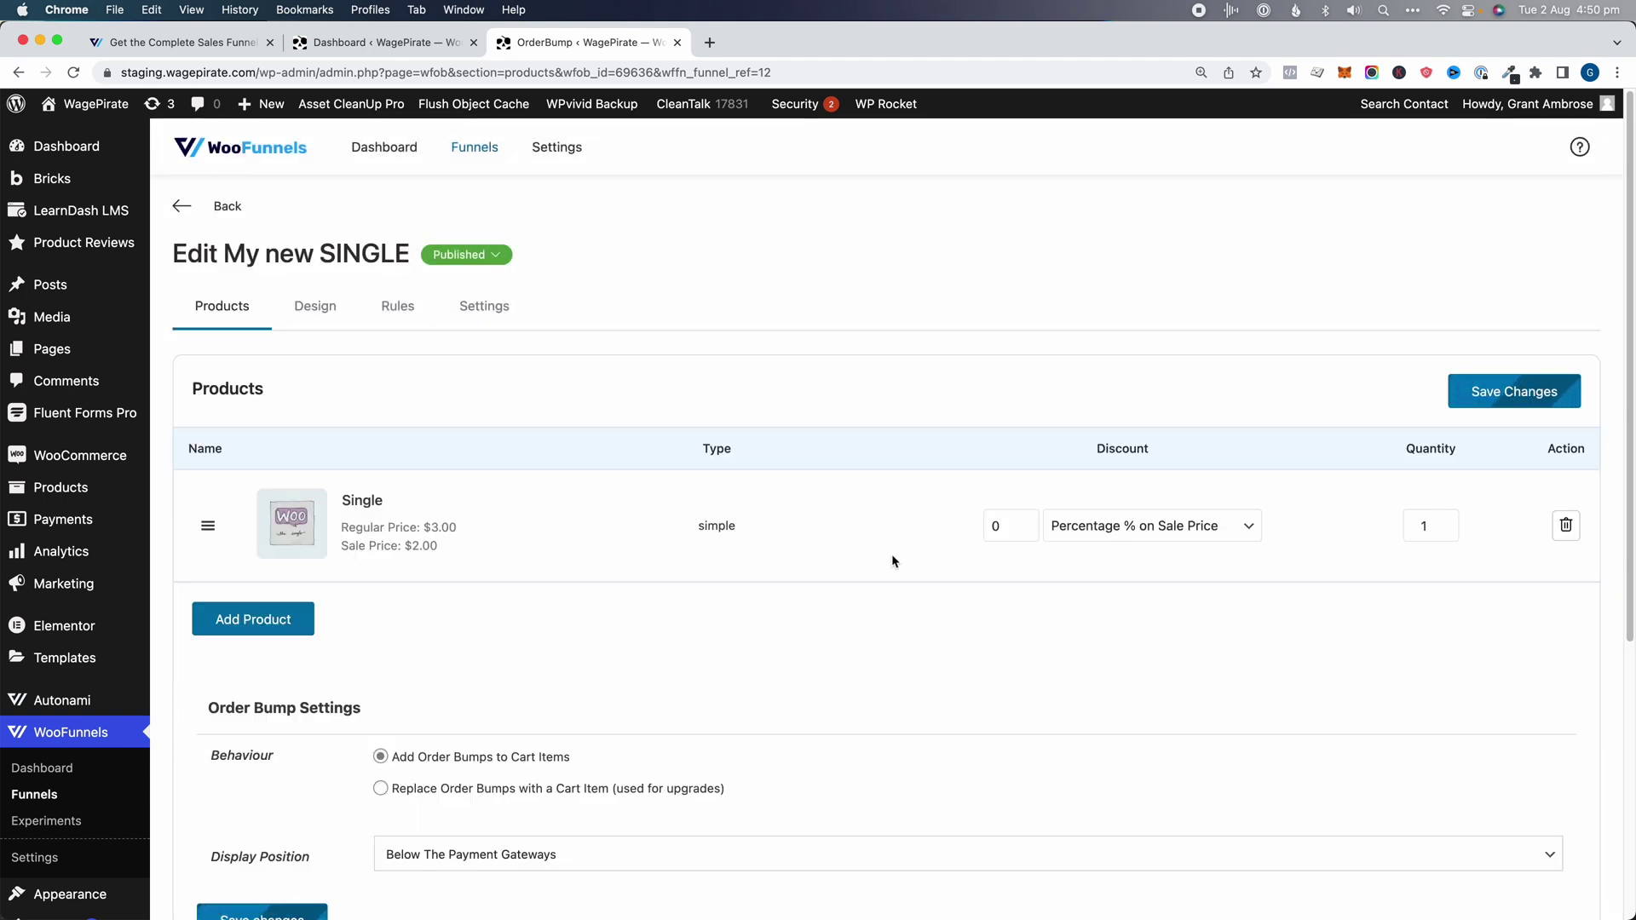
pyautogui.doubleClick(1006, 537)
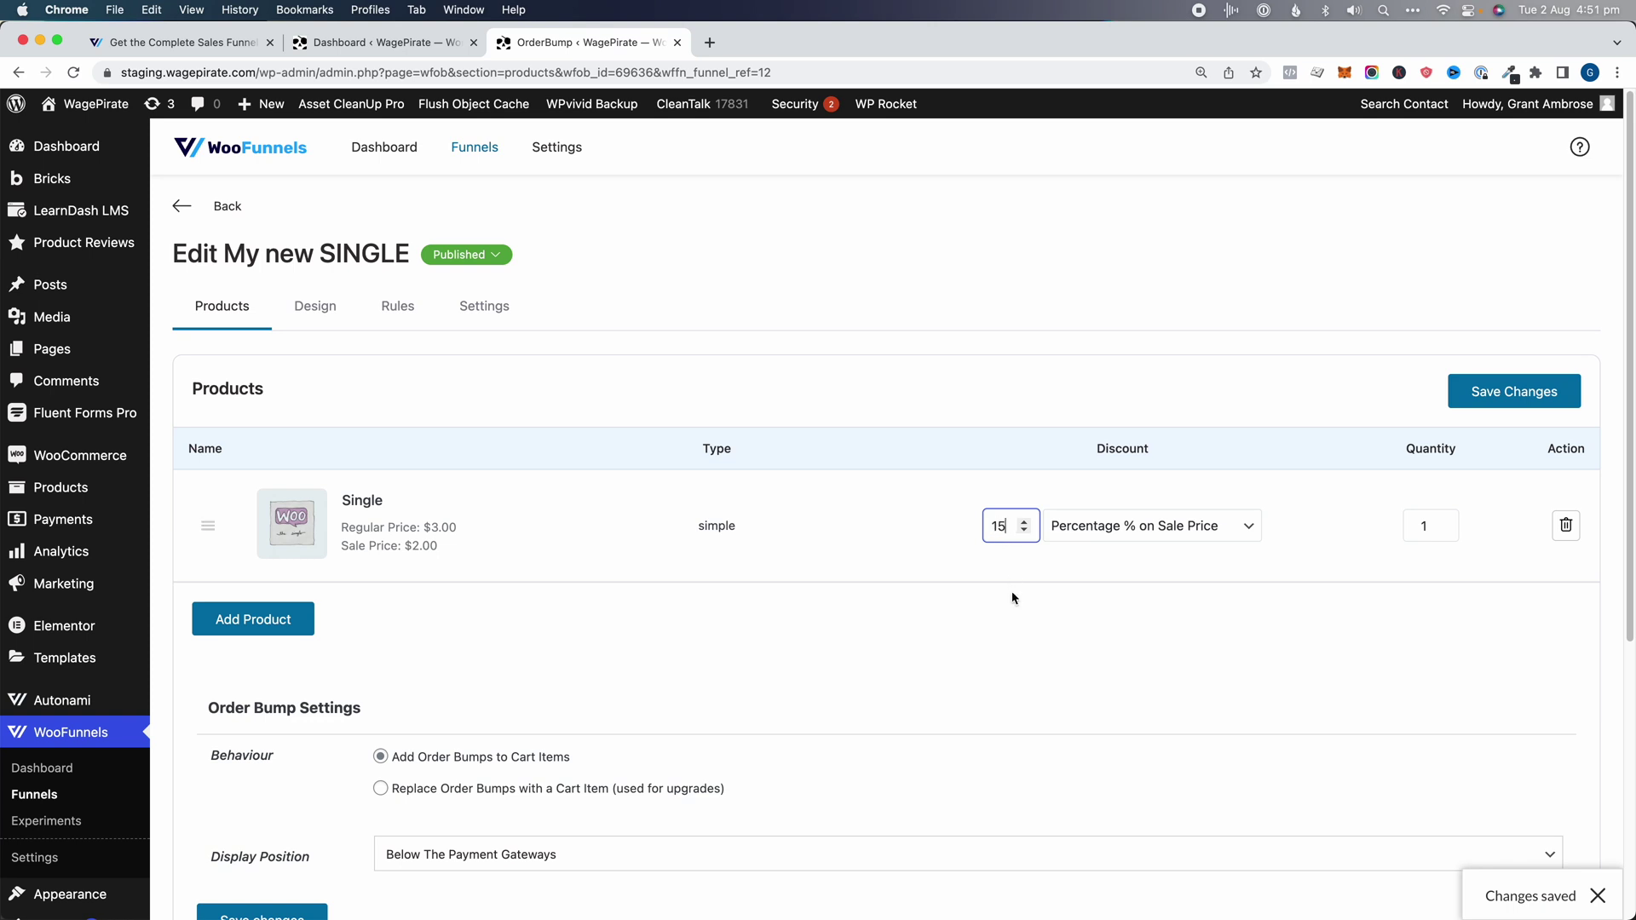
# - Keep the bump Below The Payment Gateways and save the product settings
pyautogui.scroll(-3, 1321, 502)
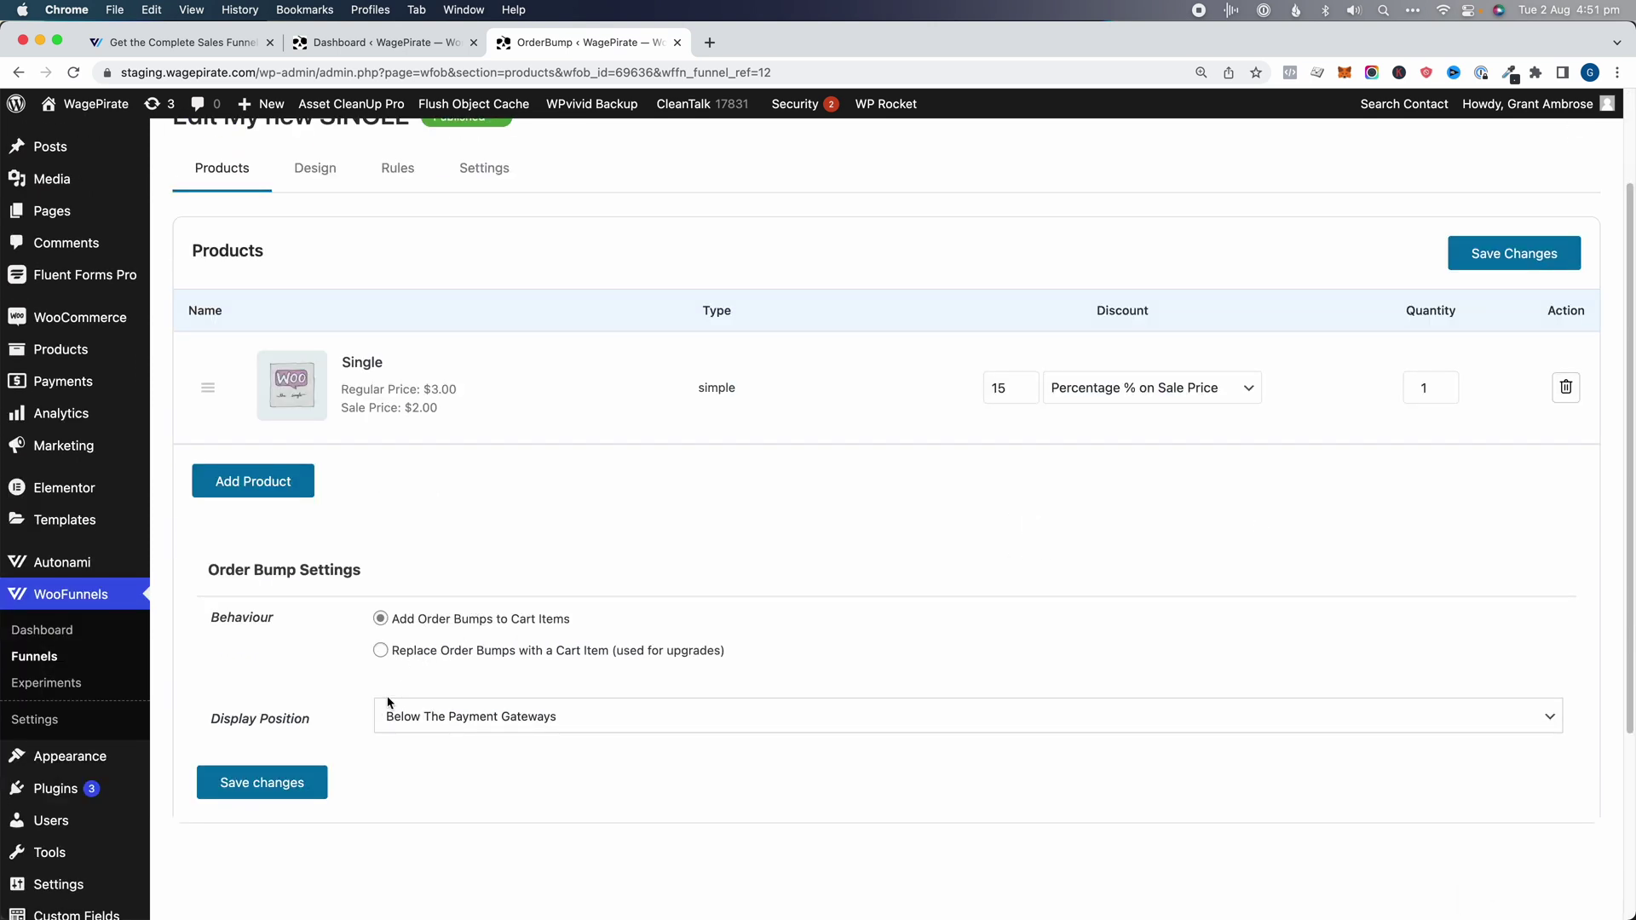
pyautogui.click(418, 716)
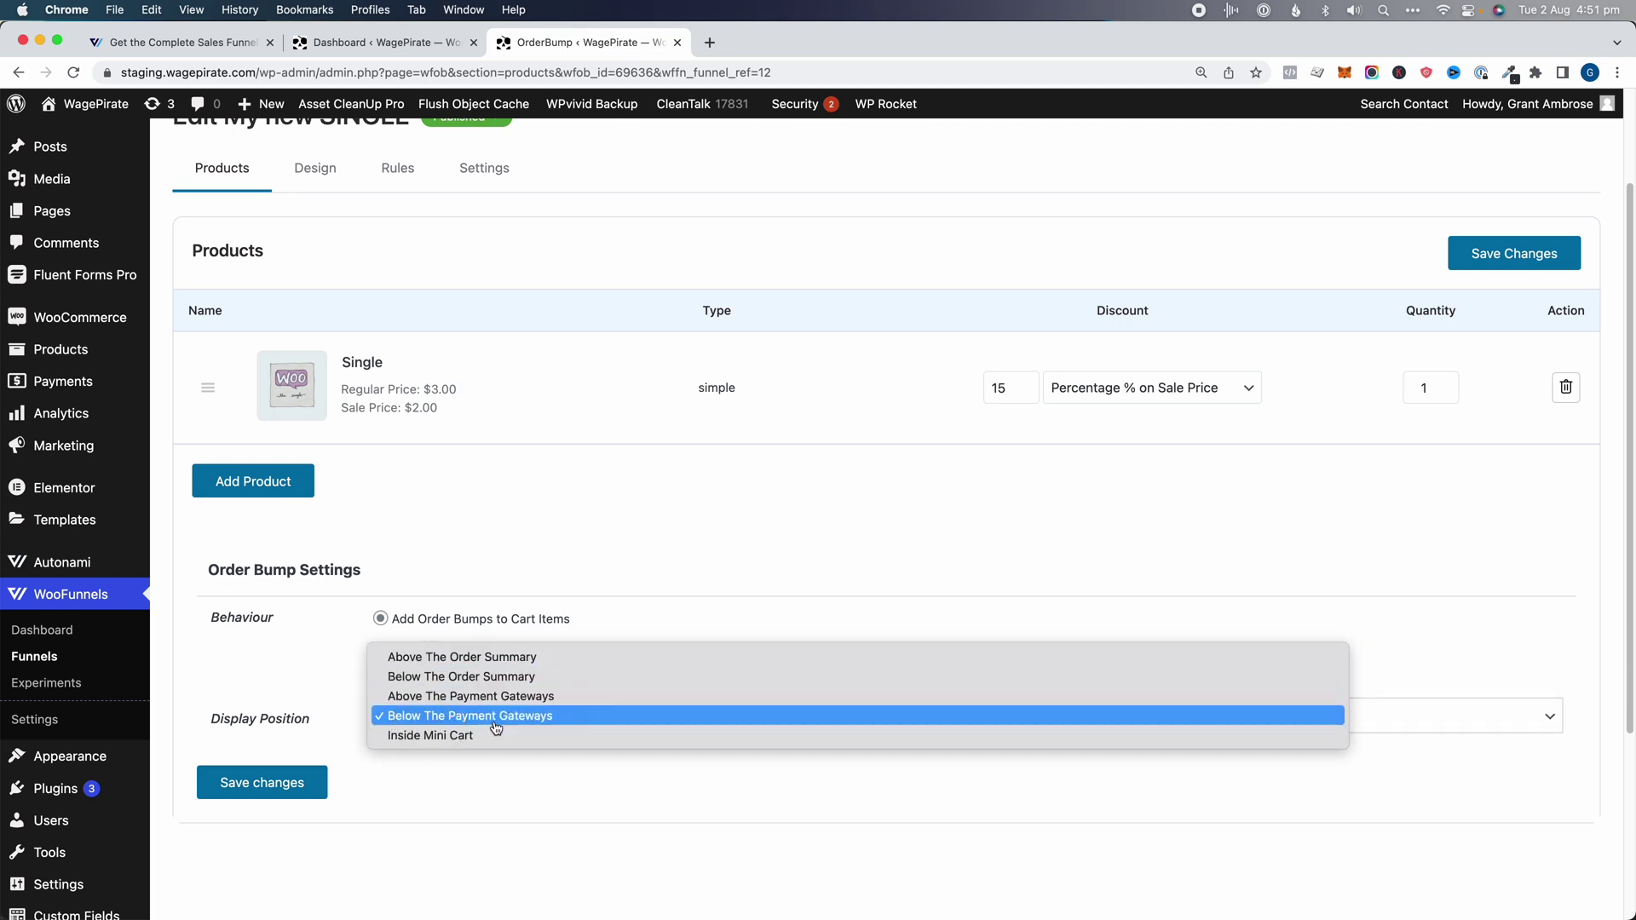
pyautogui.click(582, 821)
pyautogui.click(255, 783)
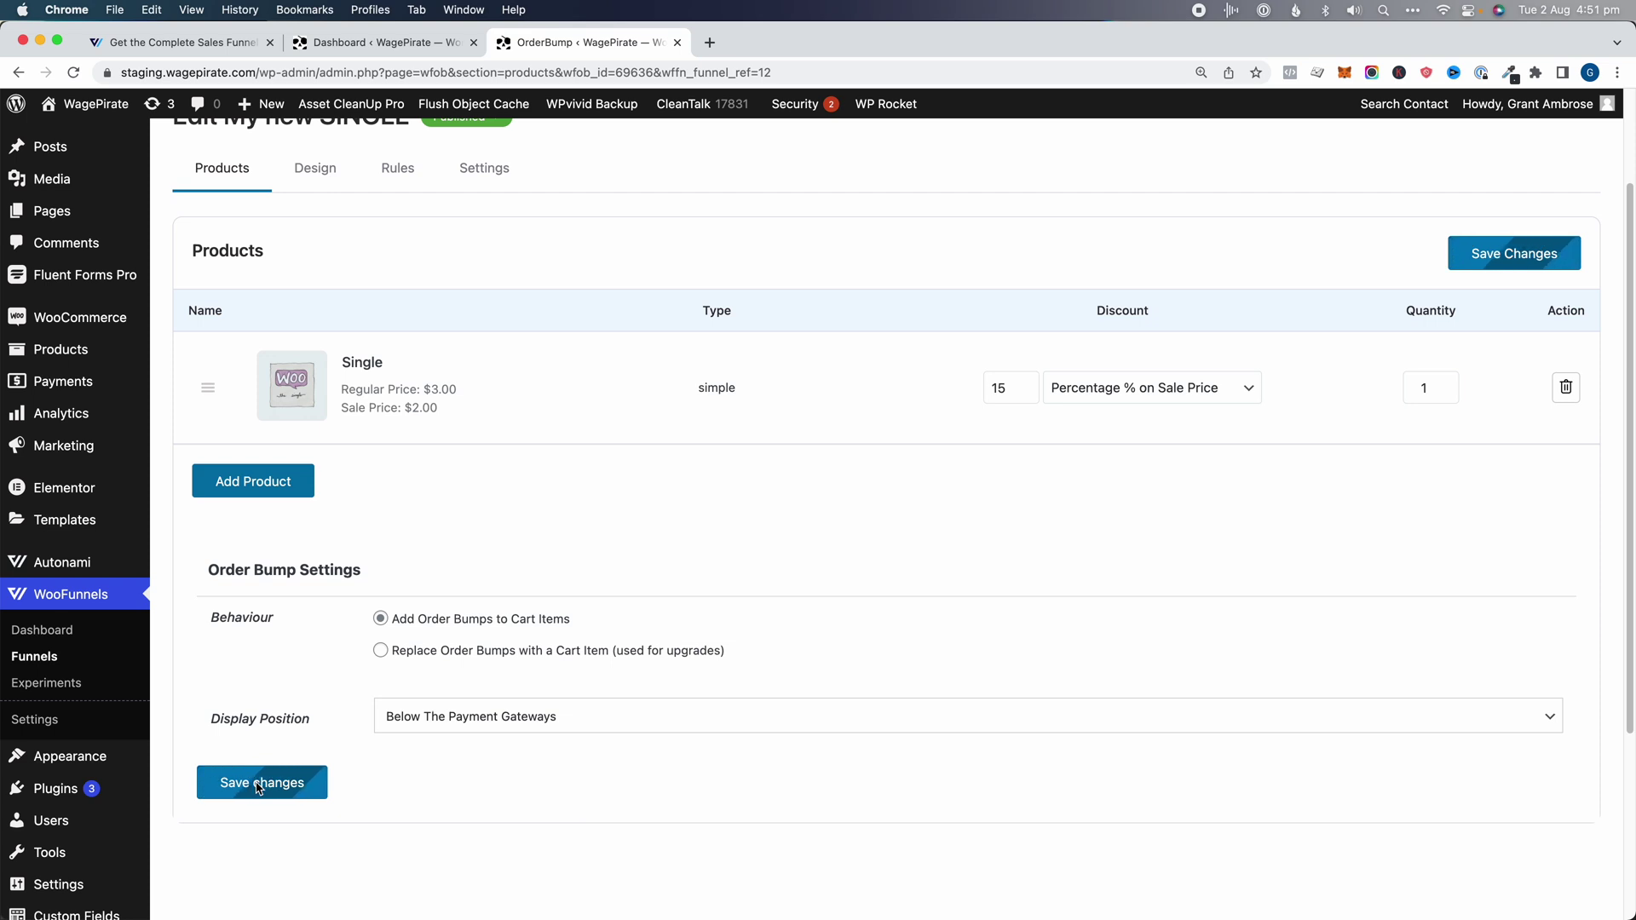
pyautogui.click(329, 311)
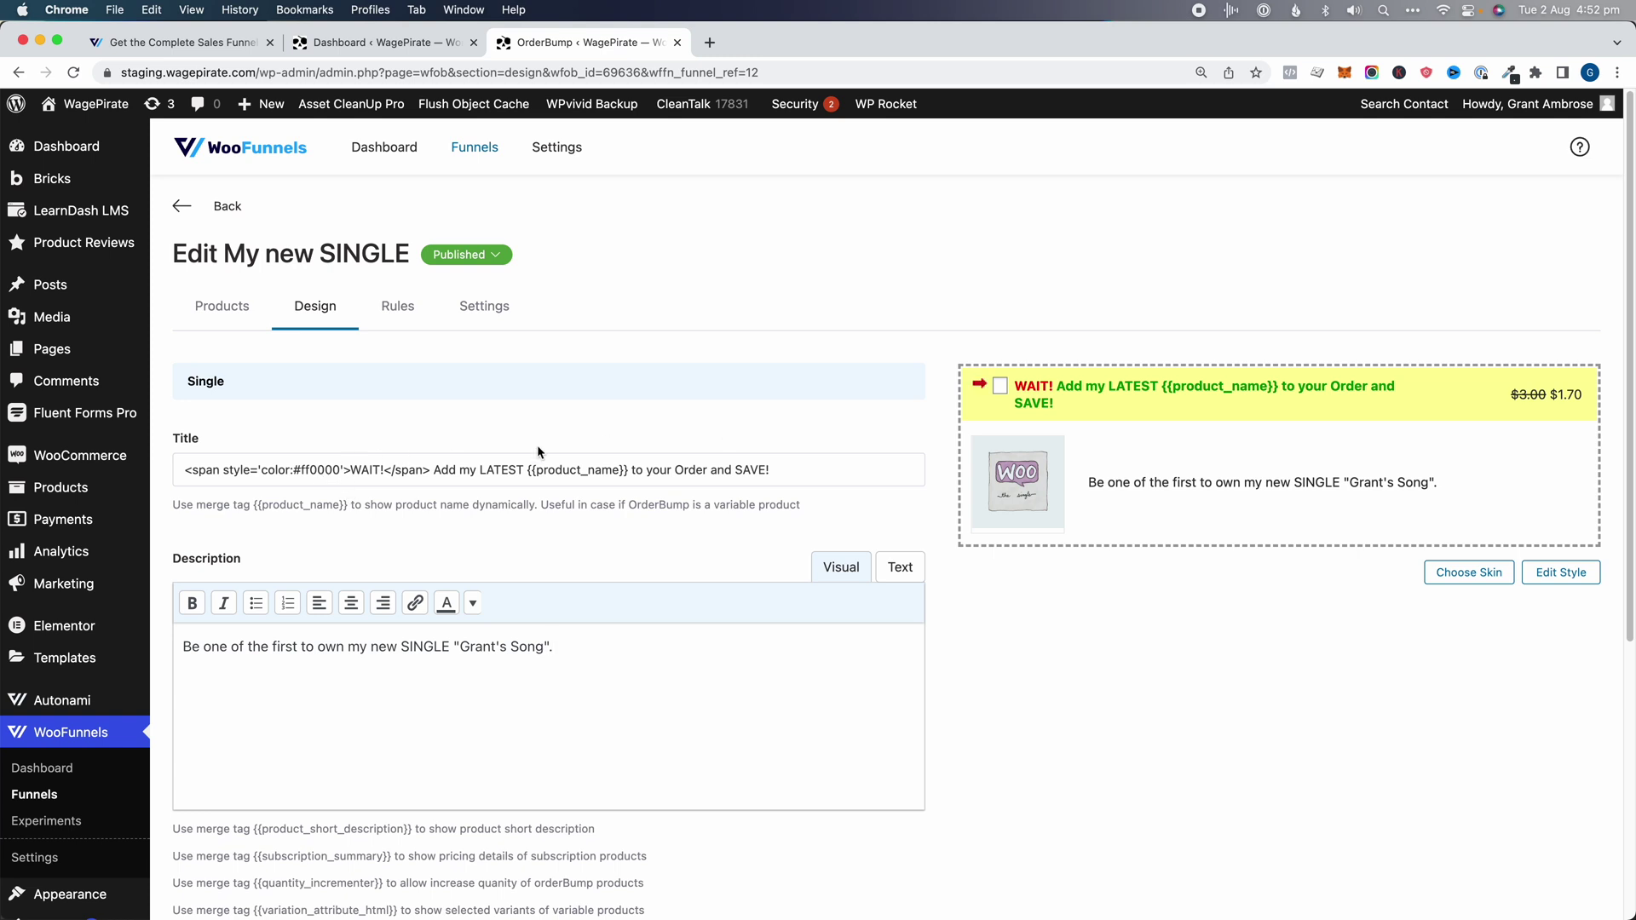
# - Save the bump design with the 'WAIT!… SAVE!' title, description and 100 px left image
pyautogui.moveTo(634, 469); pyautogui.dragTo(762, 468)
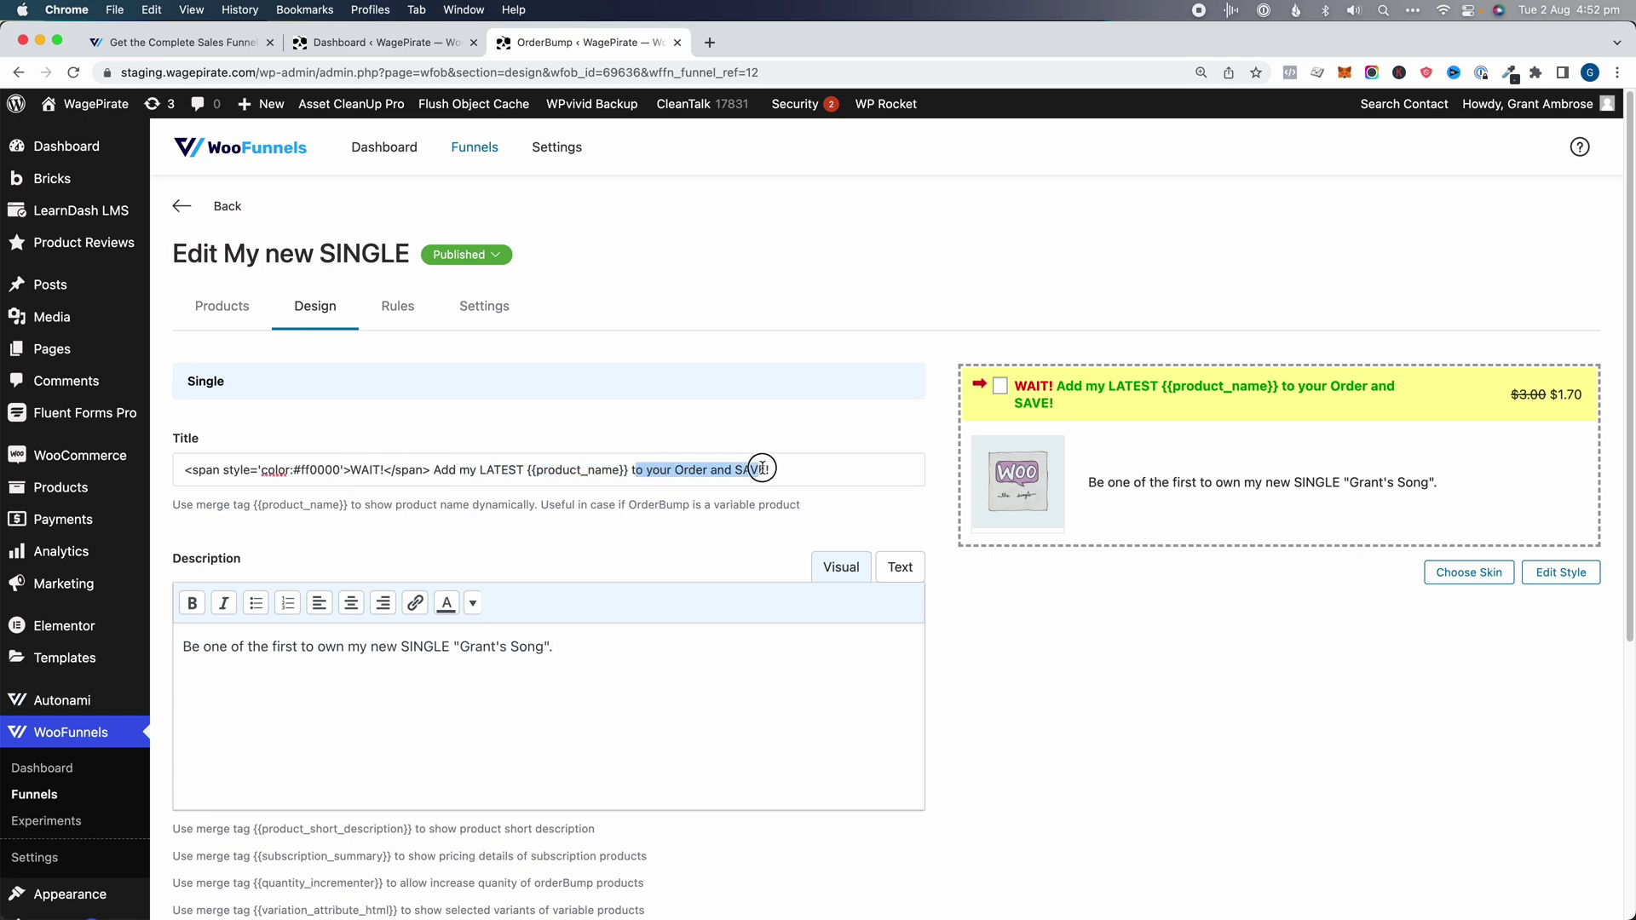
pyautogui.click(296, 662)
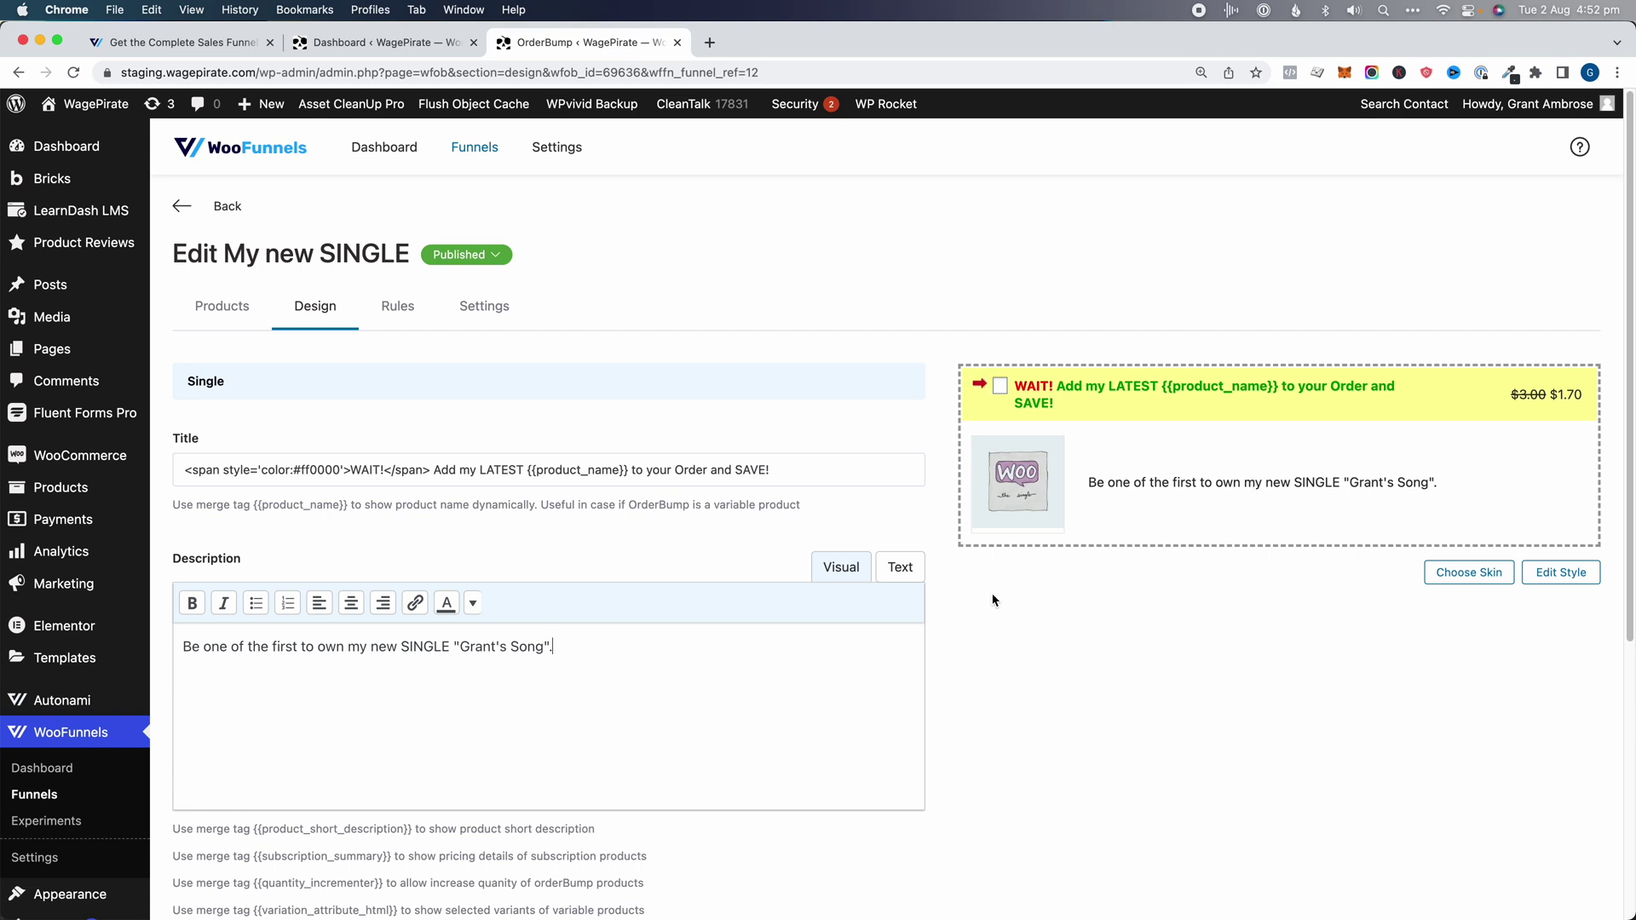
pyautogui.scroll(-5, 997, 600)
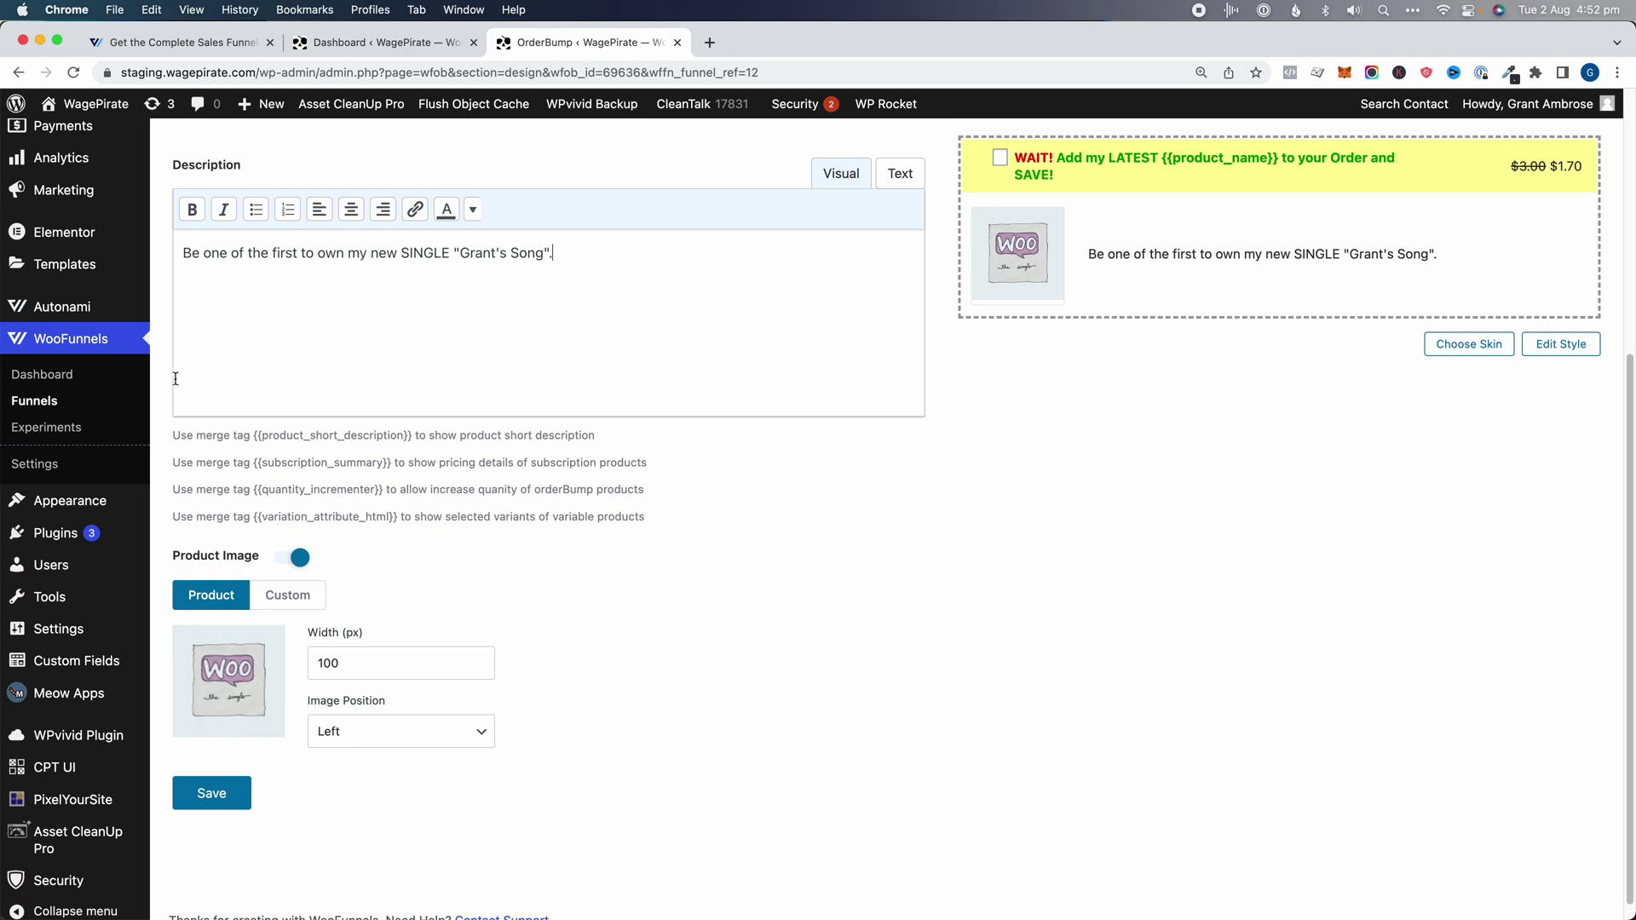
pyautogui.click(237, 798)
pyautogui.scroll(5, 1112, 676)
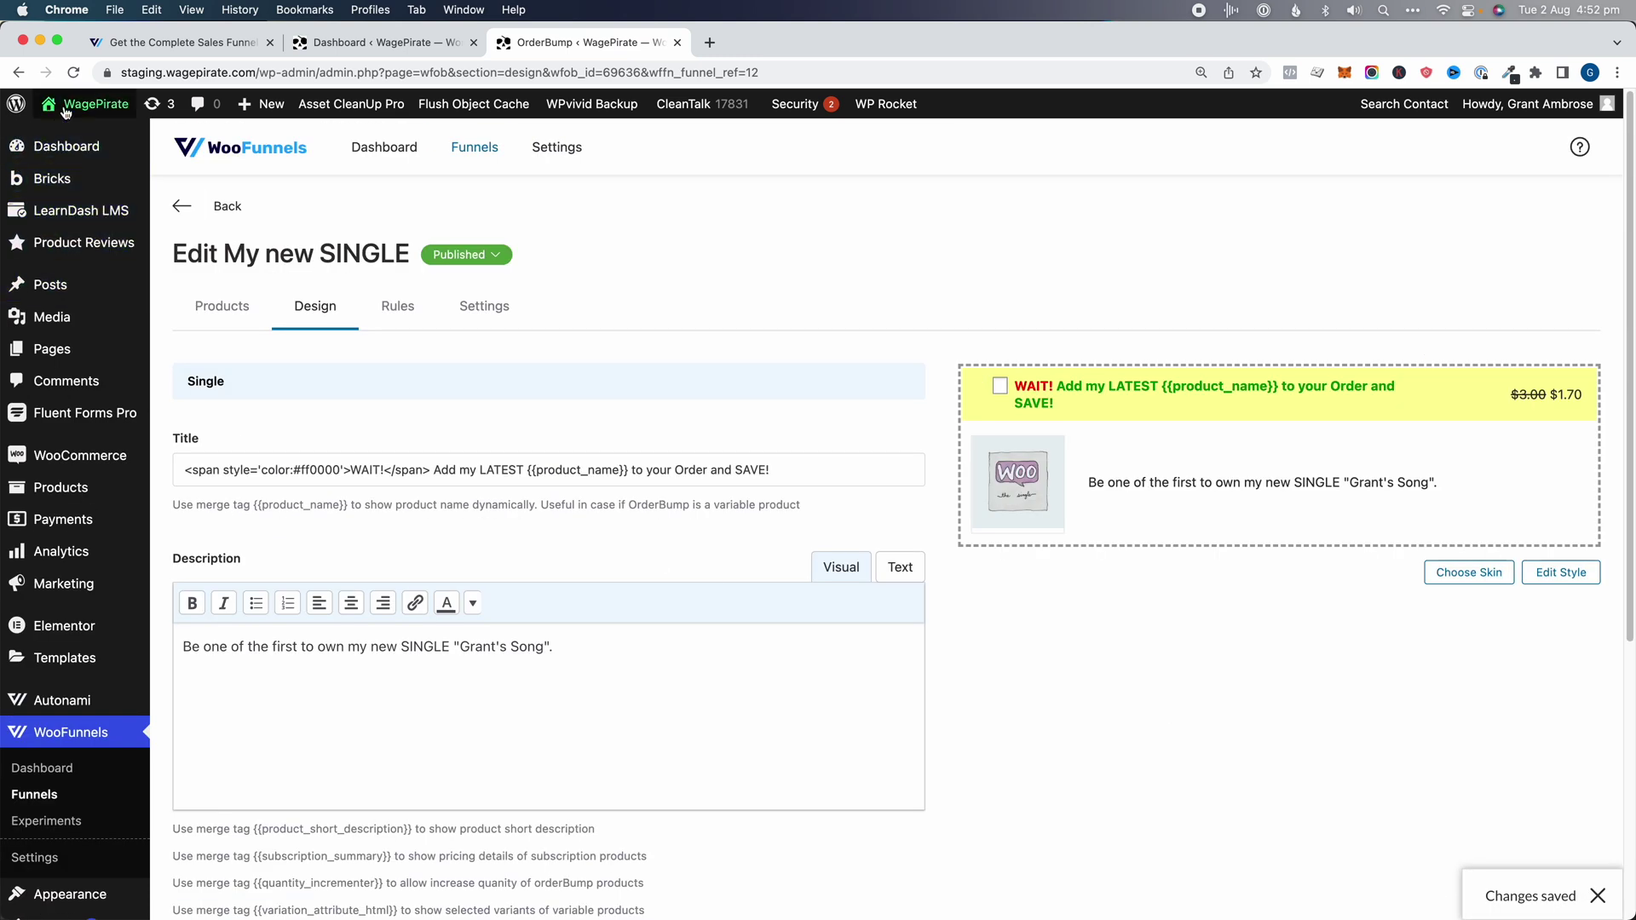
pyautogui.click(76, 133)
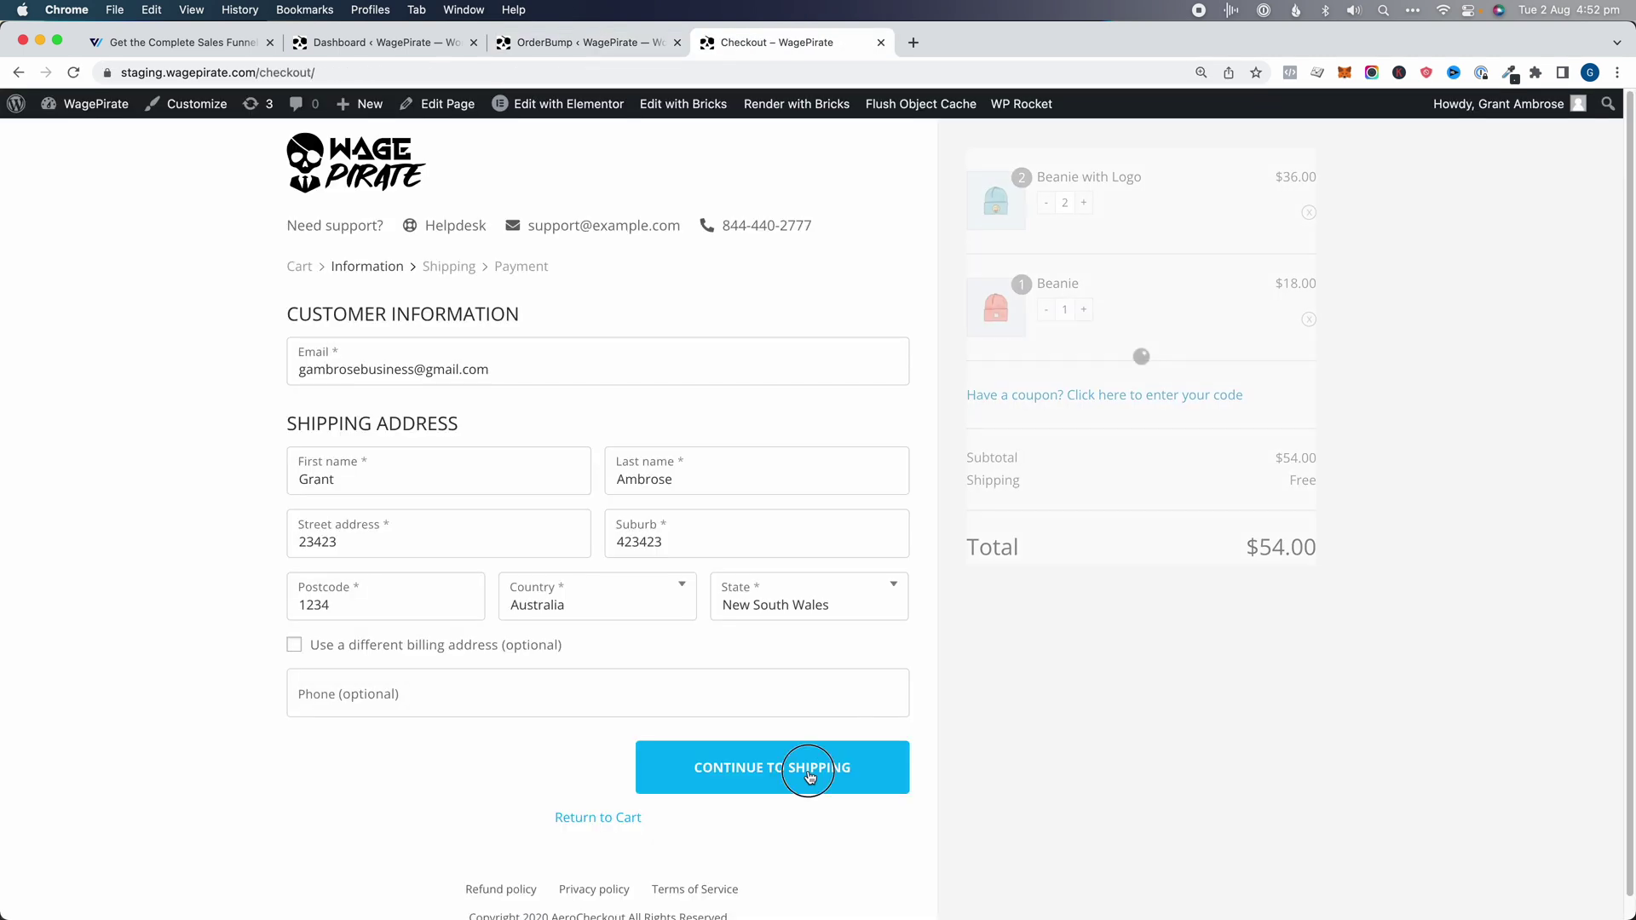
# - On the live checkout, advance to Payment and tick the $1.70 Single order bump
pyautogui.click(771, 764)
pyautogui.click(765, 554)
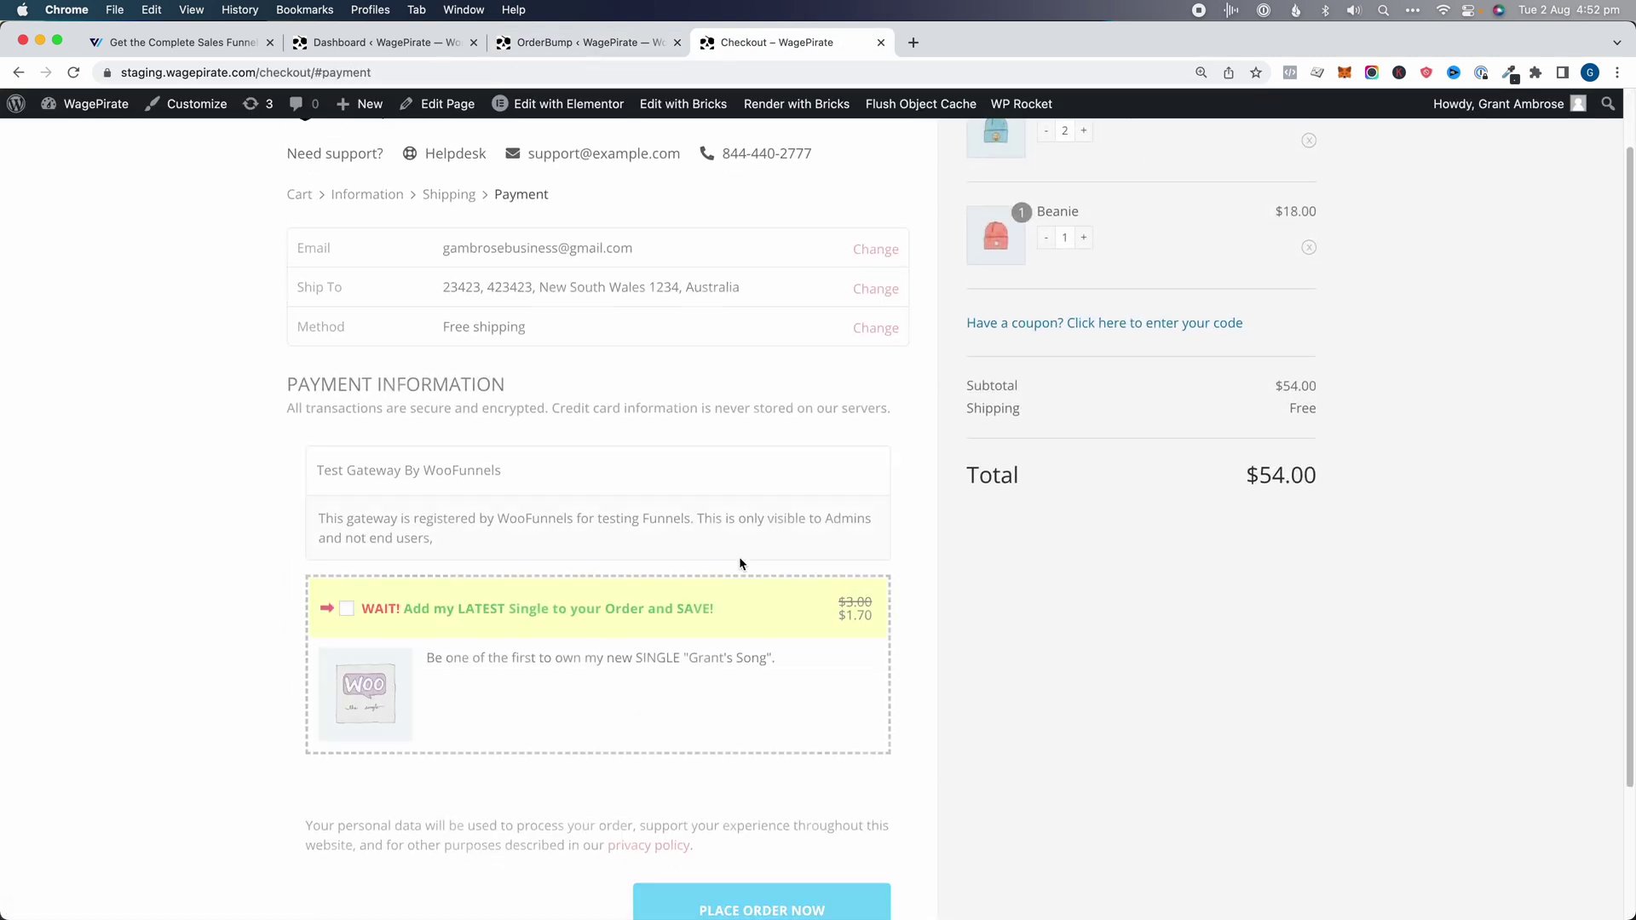
pyautogui.scroll(-1, 738, 556)
pyautogui.click(390, 526)
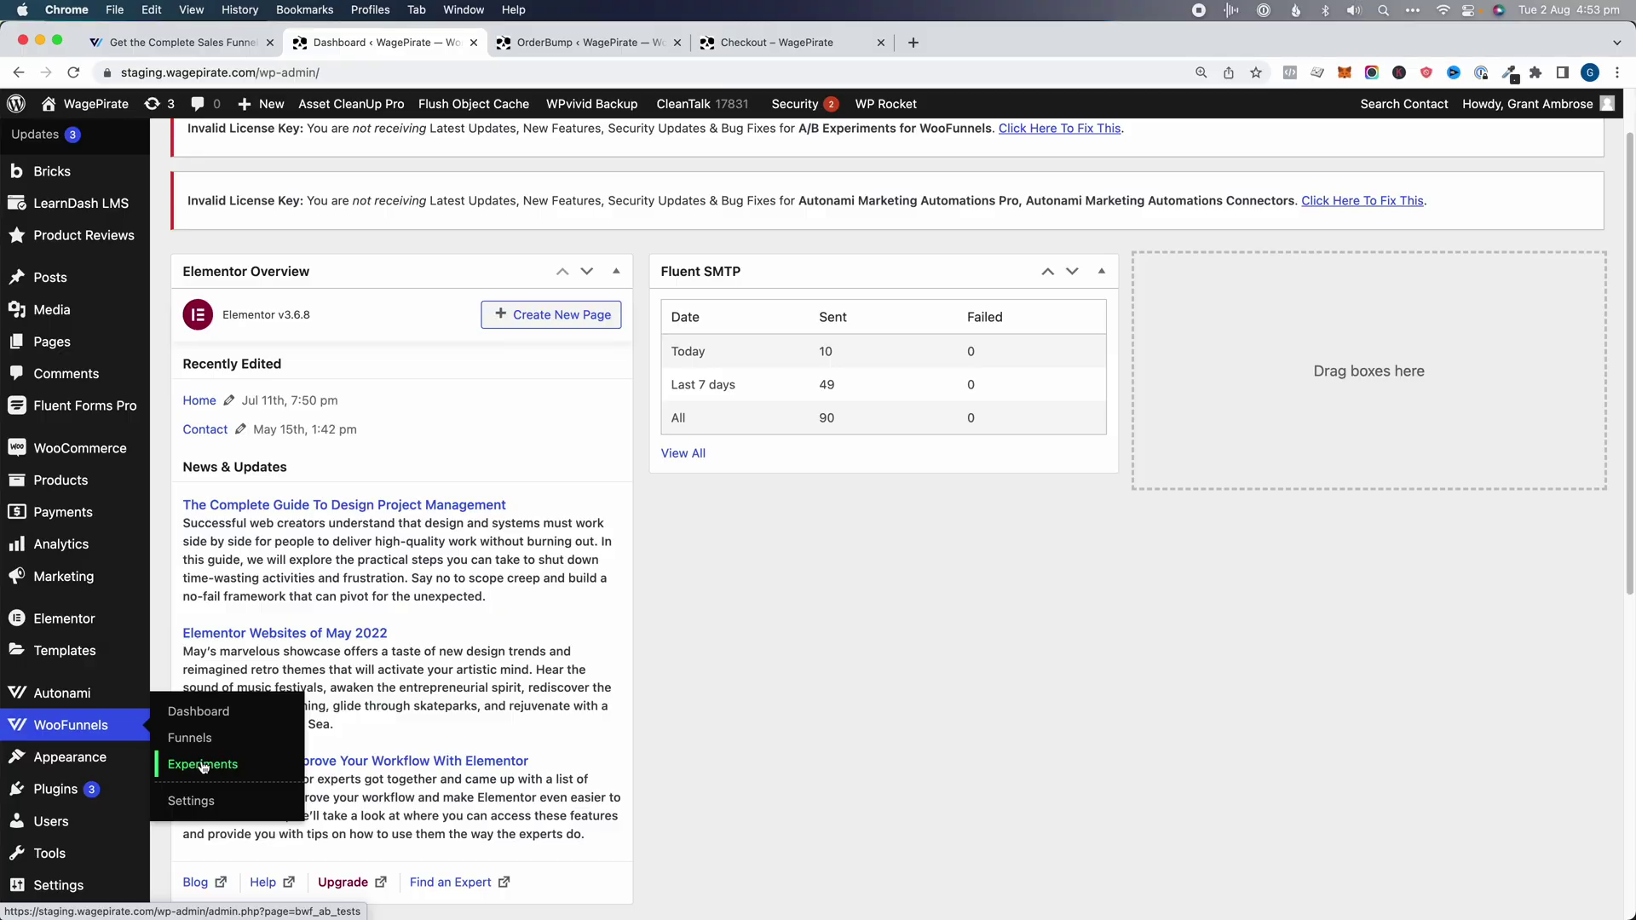
pyautogui.click(203, 766)
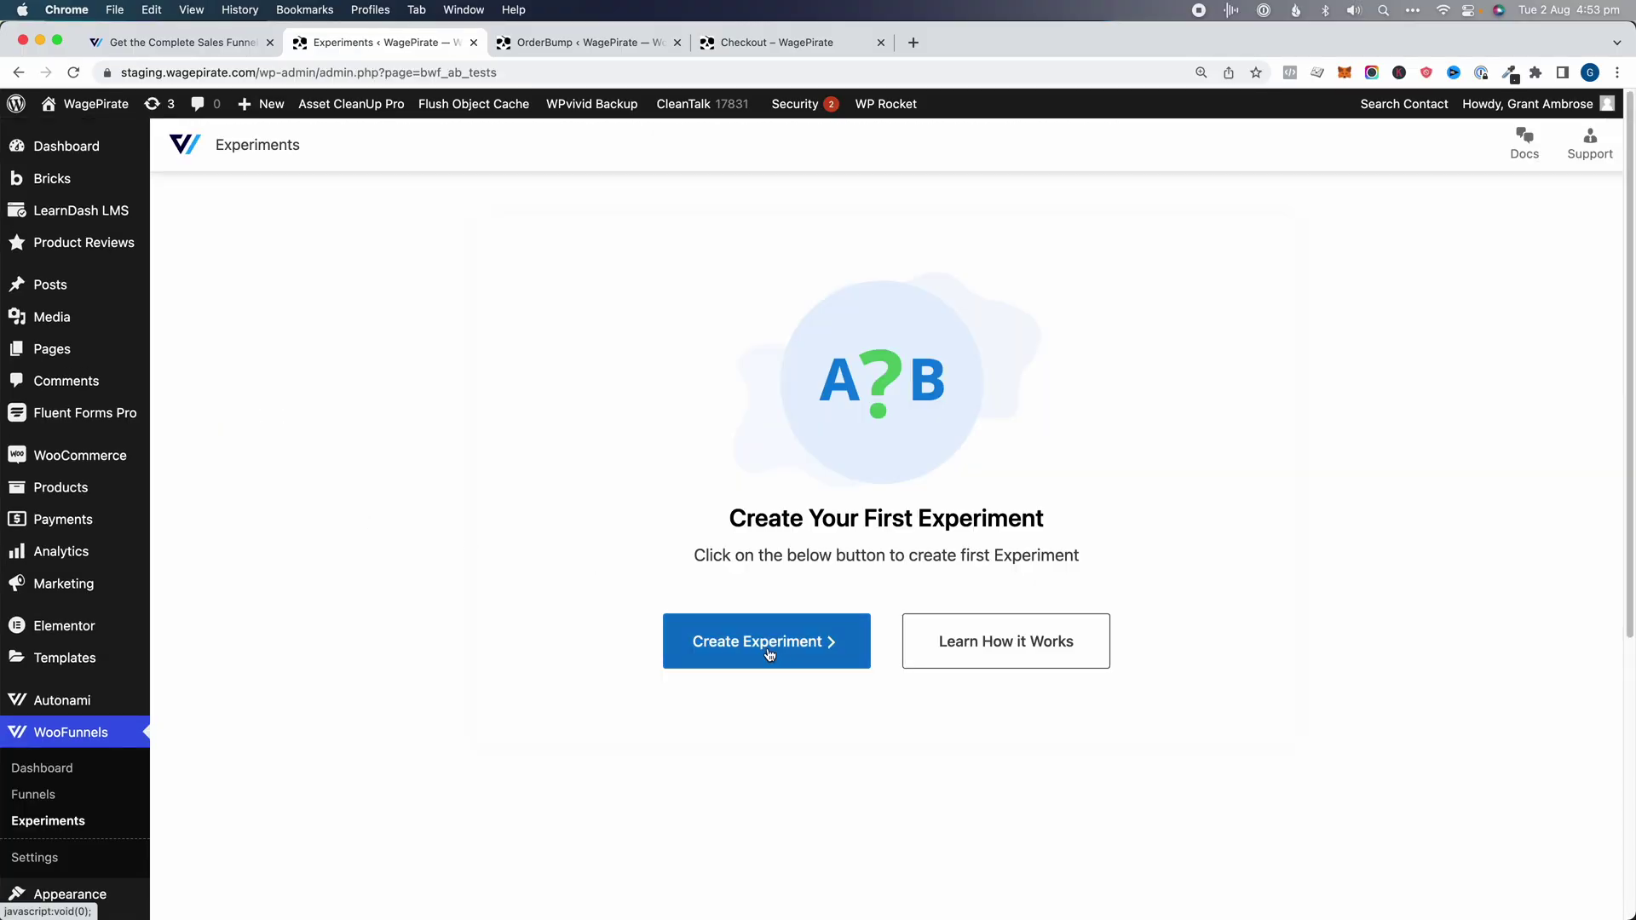
# - Create the Checkout Page experiment 'Show VS Hide MY SINGLE' with Global Checkout - like shopify as original
pyautogui.click(775, 652)
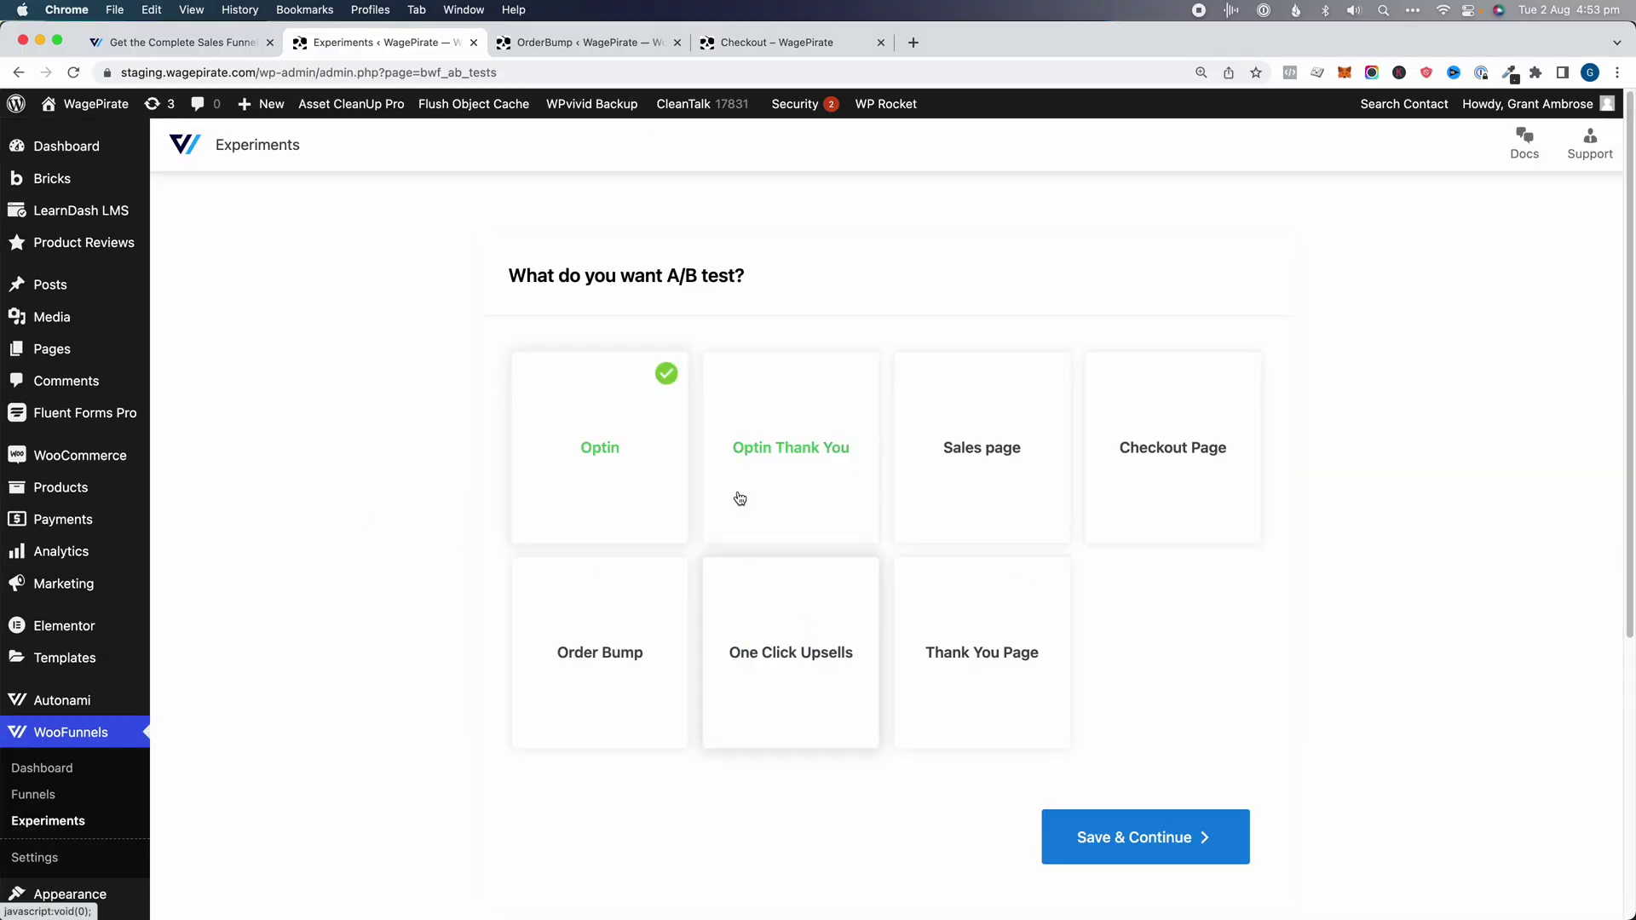
pyautogui.click(1164, 837)
pyautogui.click(615, 418)
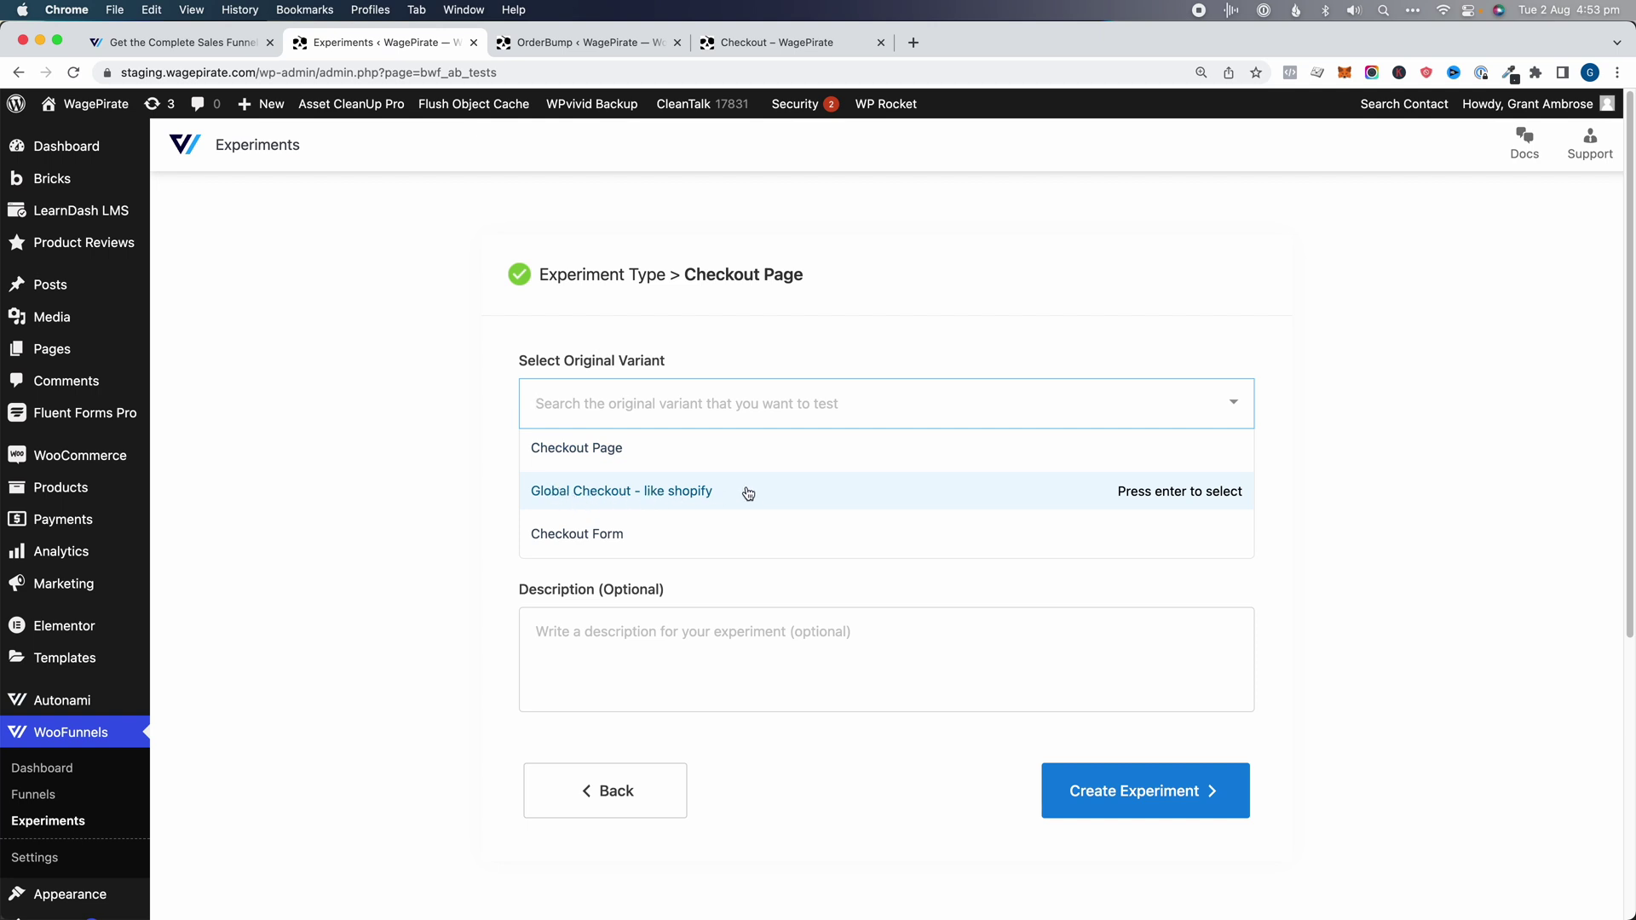
pyautogui.click(682, 497)
pyautogui.click(691, 512)
pyautogui.write('Show VS Hide MY SINGLE')
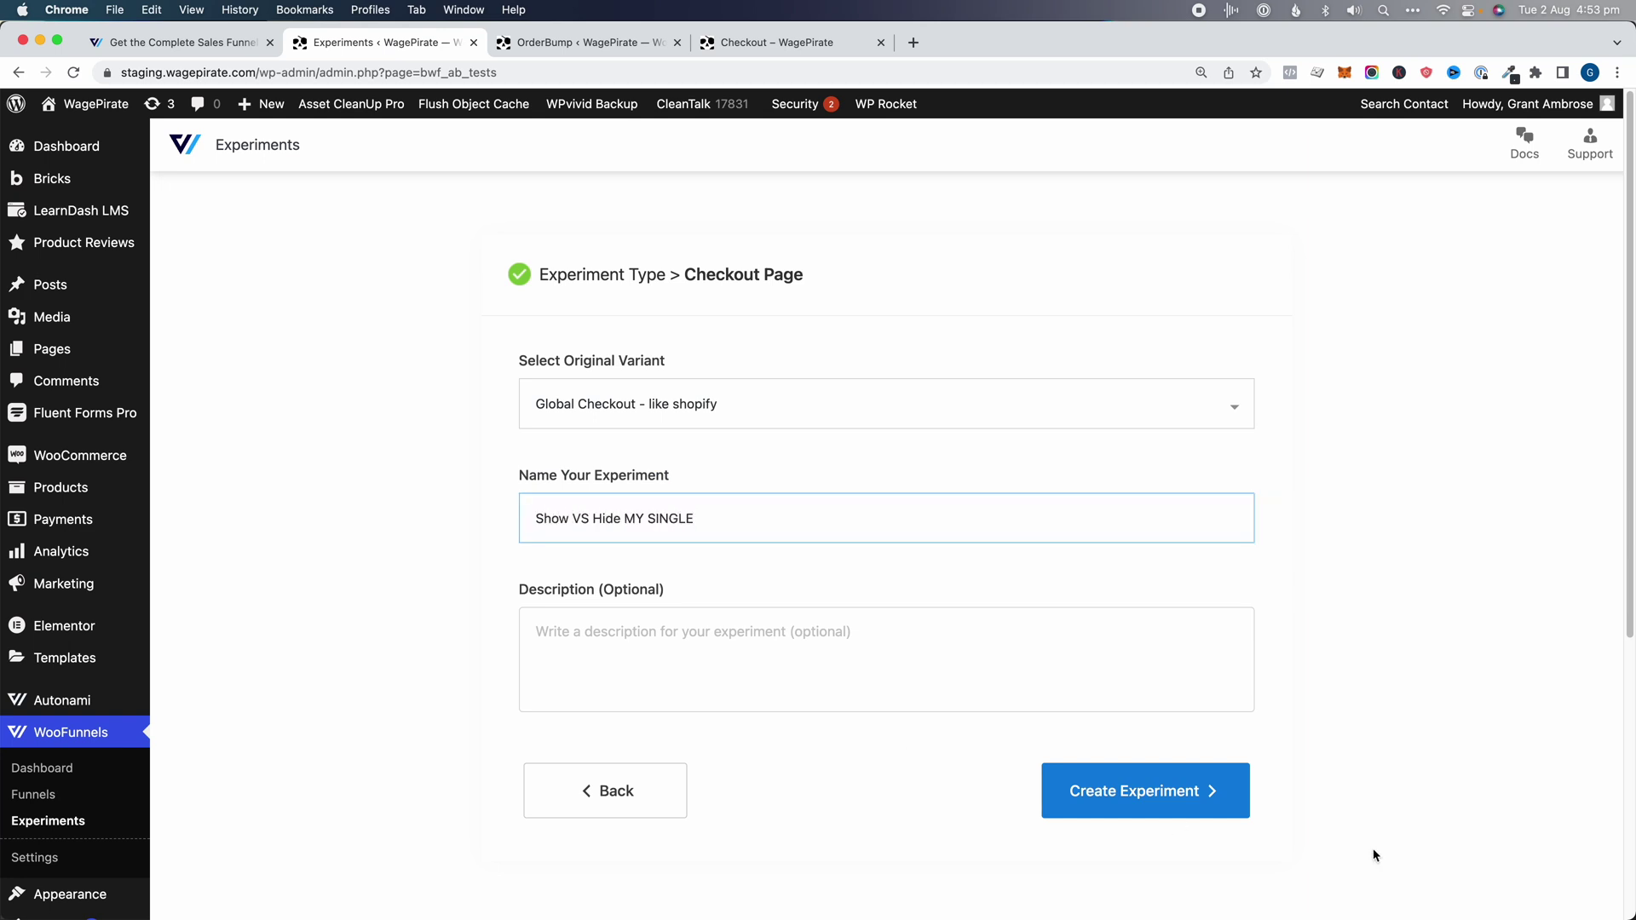
pyautogui.click(1133, 788)
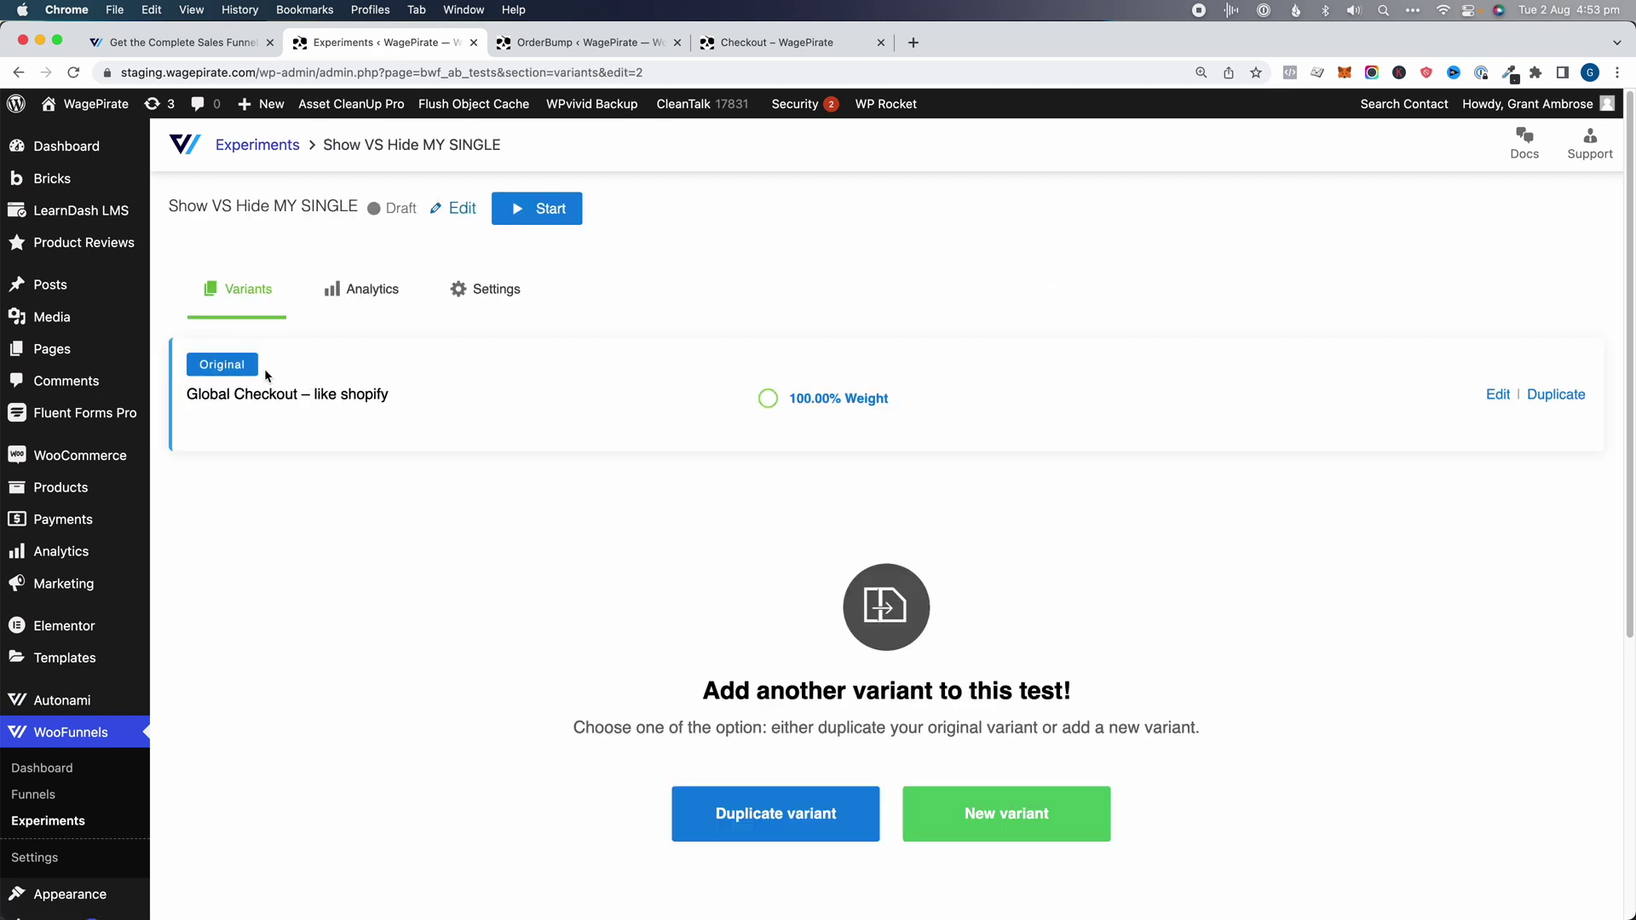
# - Duplicate the original checkout as a second variant and split traffic 50/50 between them
pyautogui.click(1556, 395)
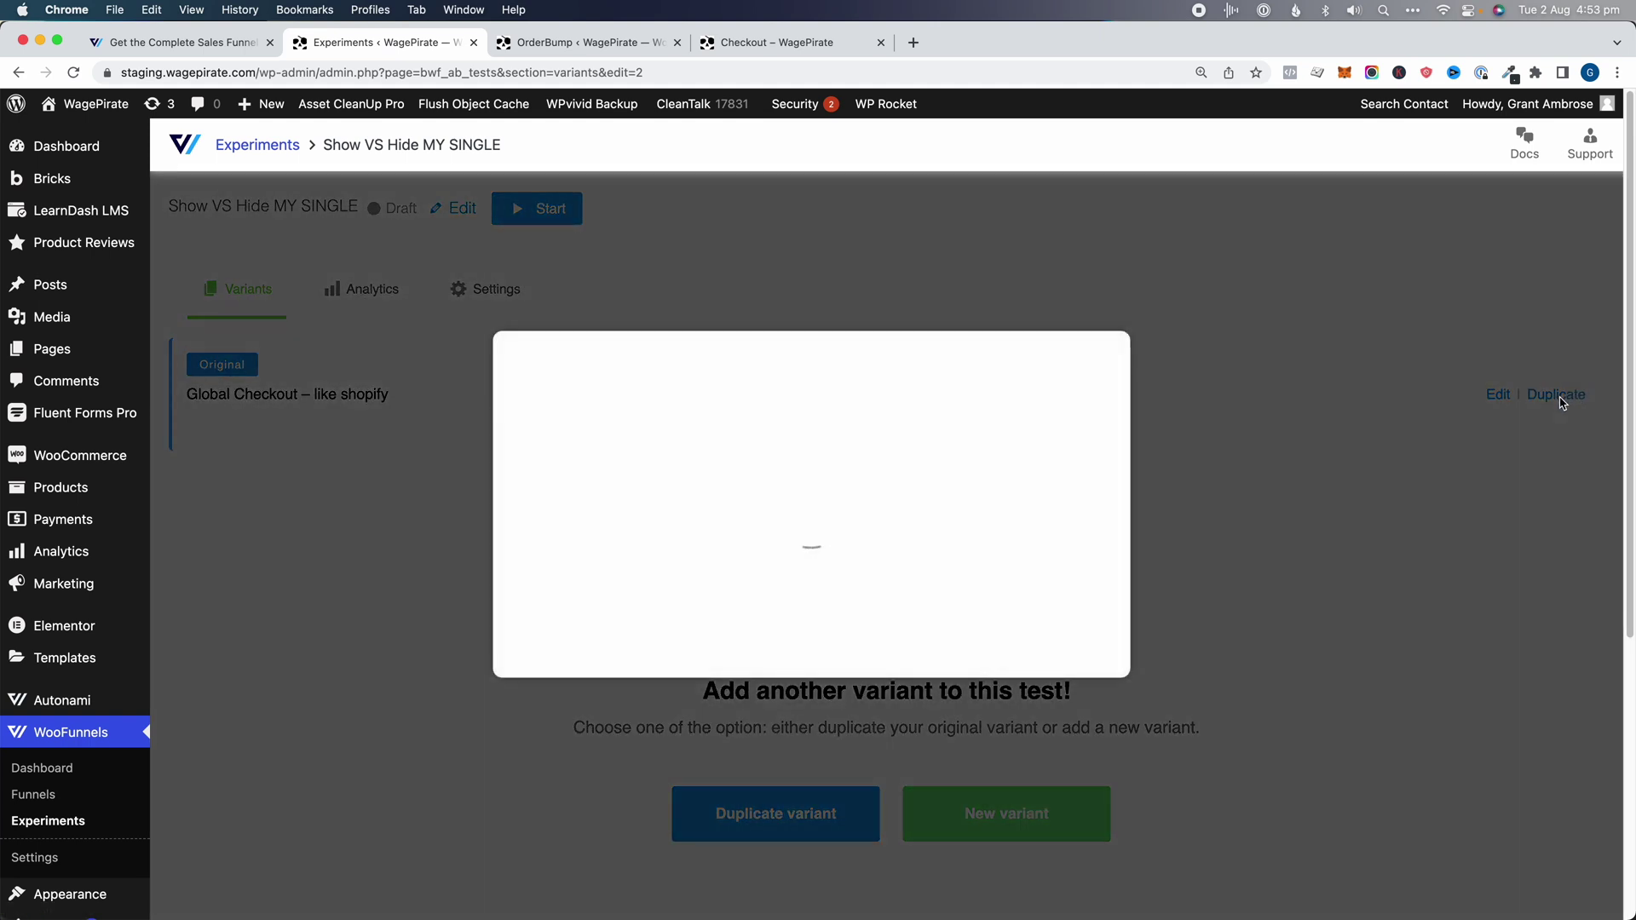
pyautogui.click(746, 581)
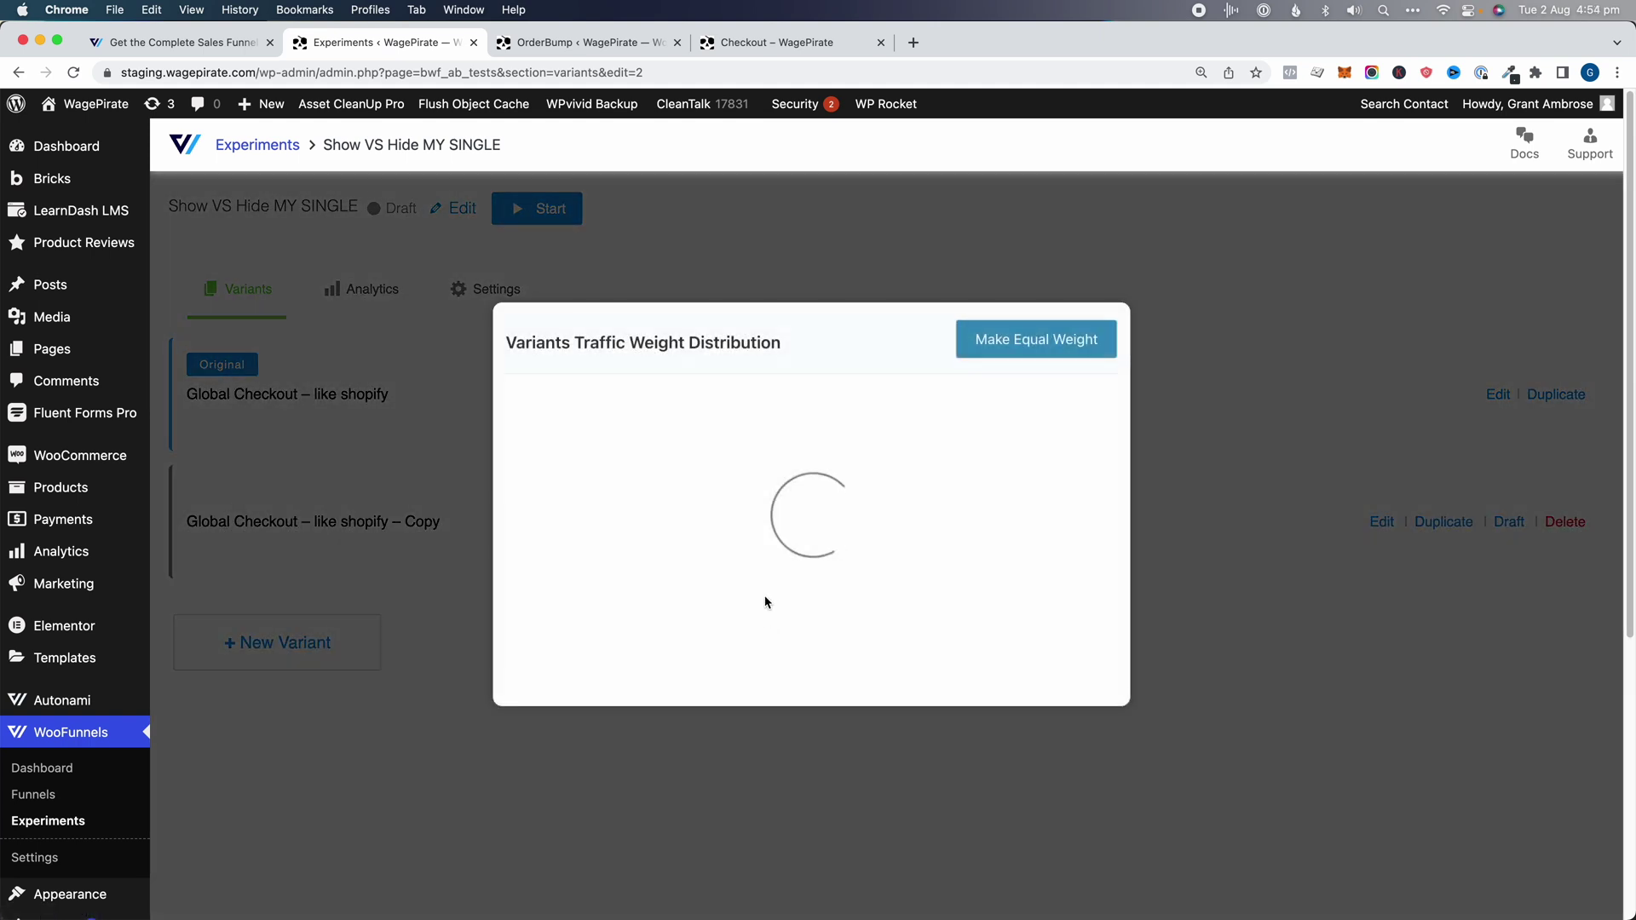
pyautogui.click(1008, 324)
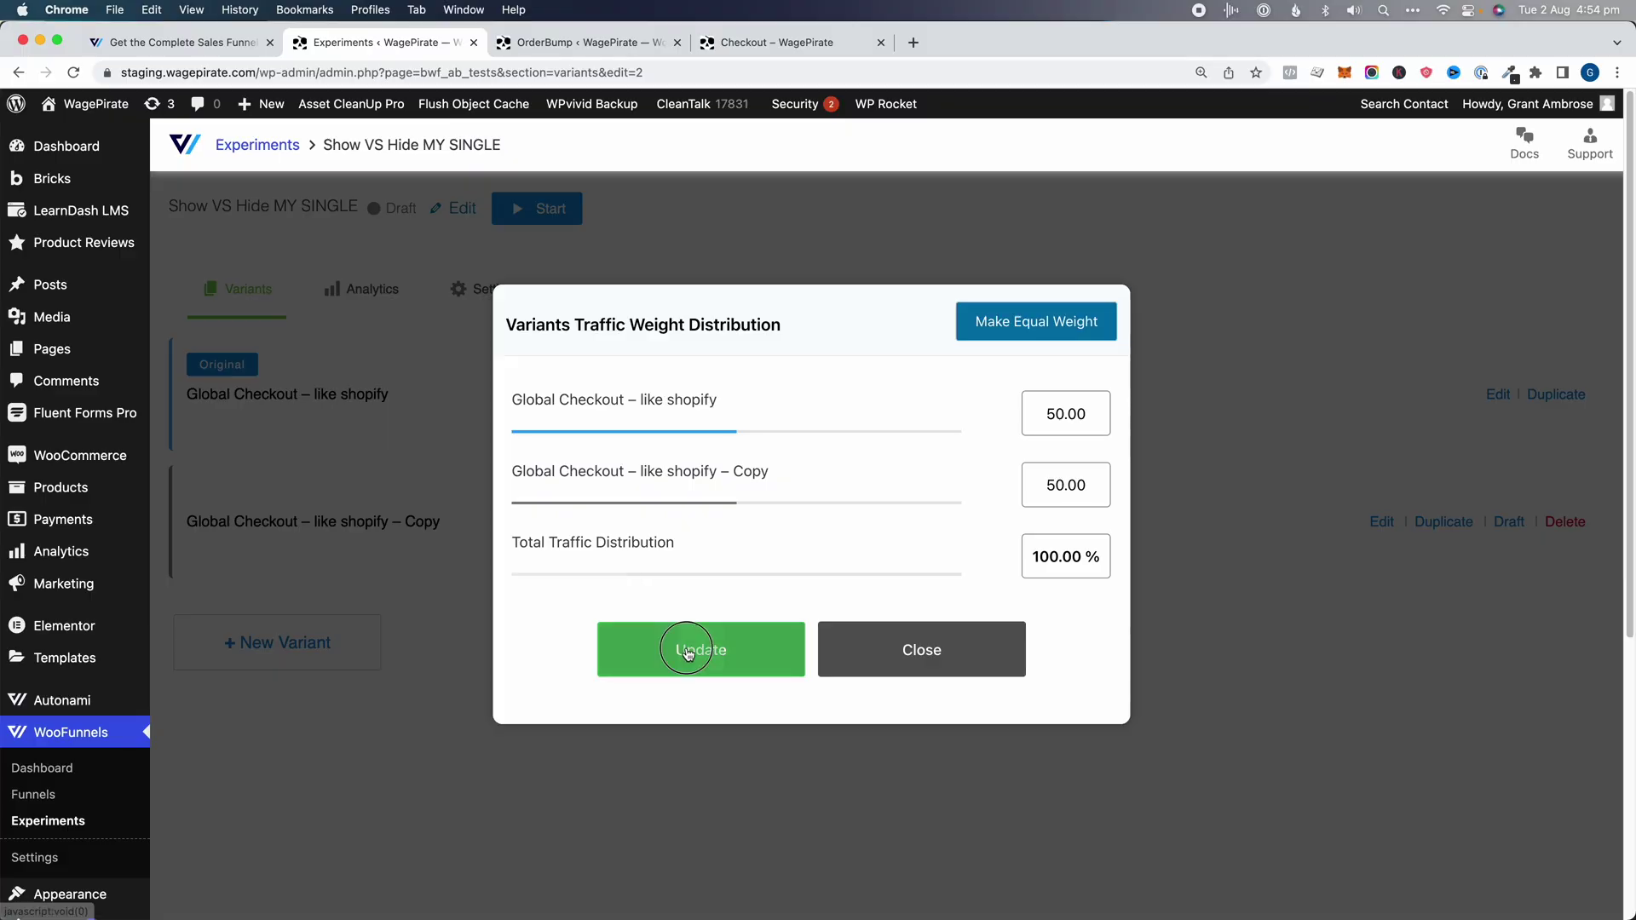
pyautogui.click(661, 651)
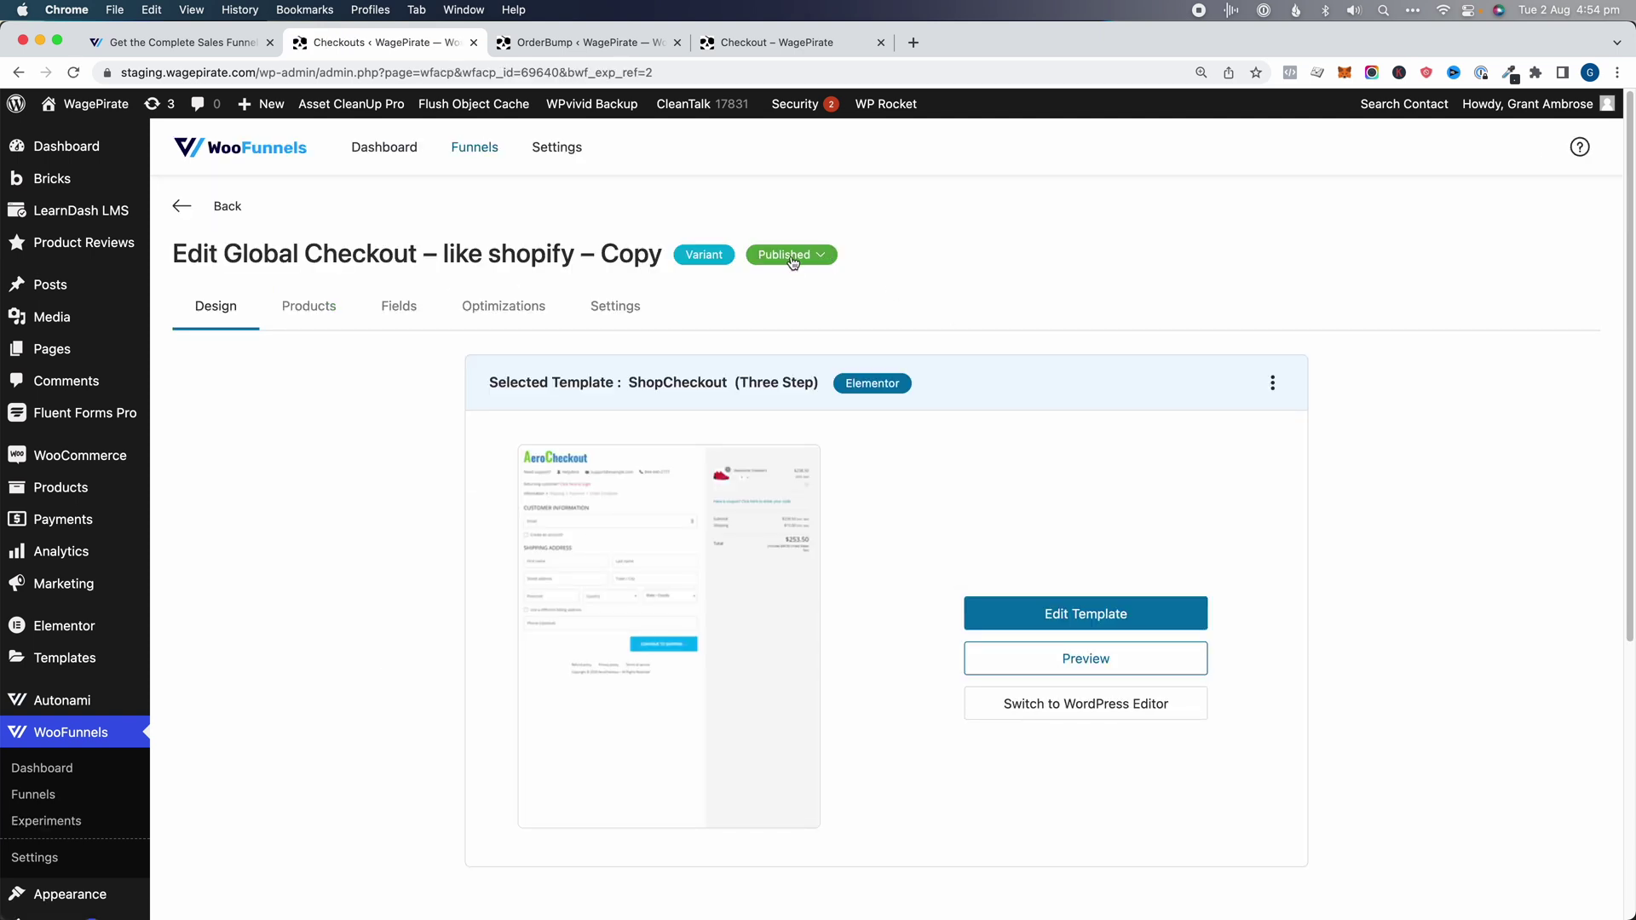
# - Retitle the copy 'Global Checkout – like shopify – with order bump MY SINGLE', then return to Experiments
pyautogui.click(697, 294)
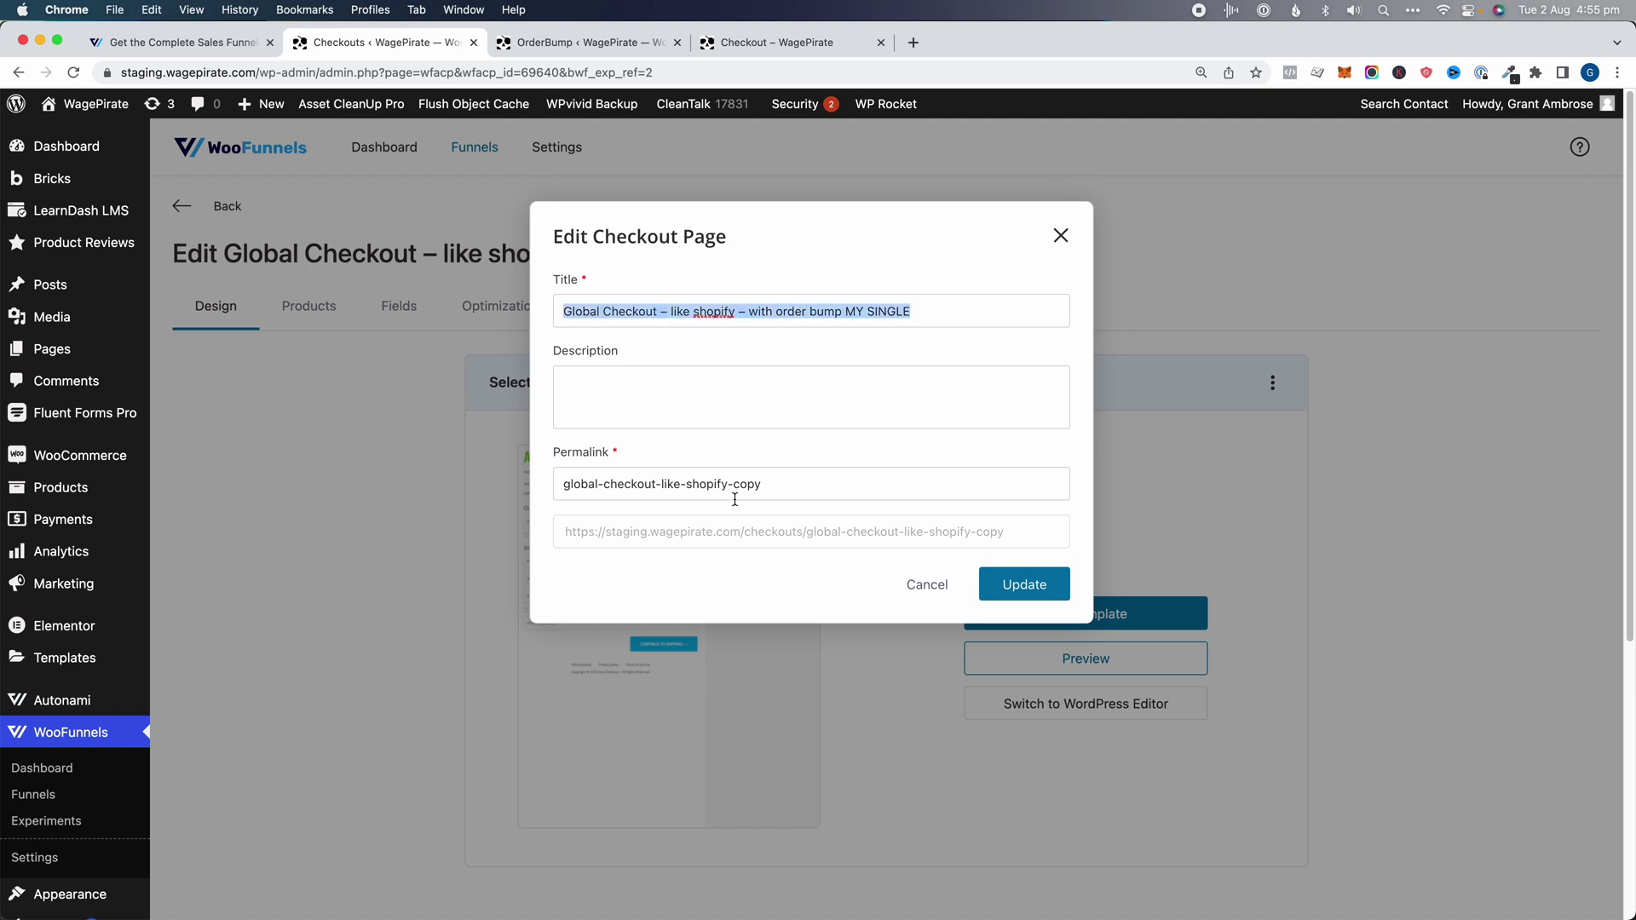
pyautogui.click(1028, 588)
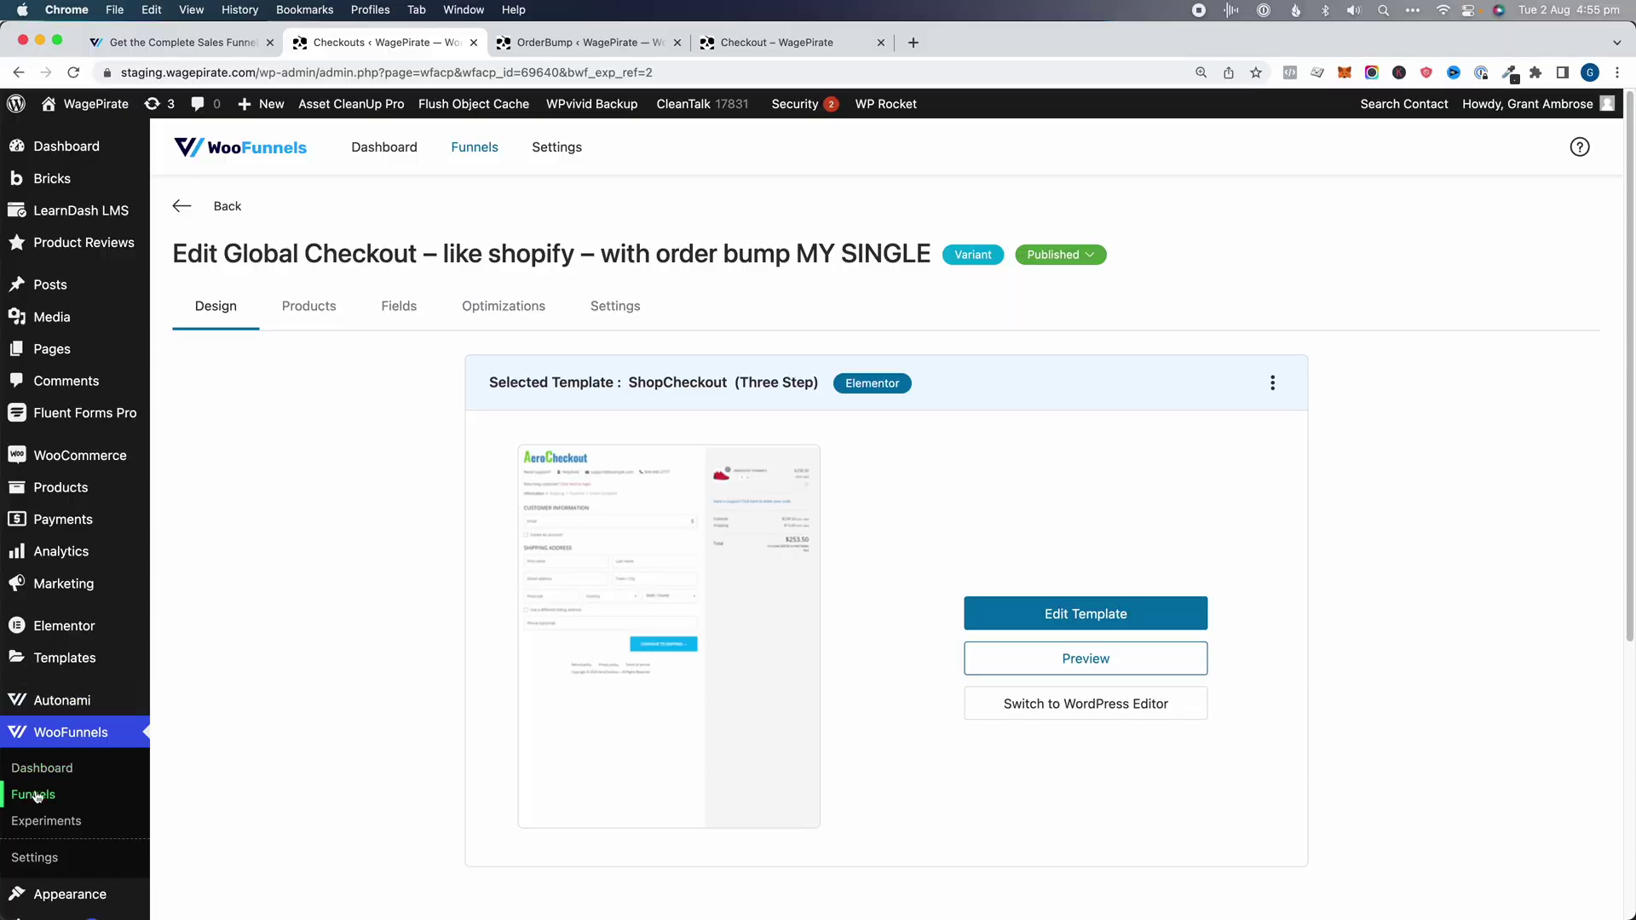
pyautogui.click(46, 822)
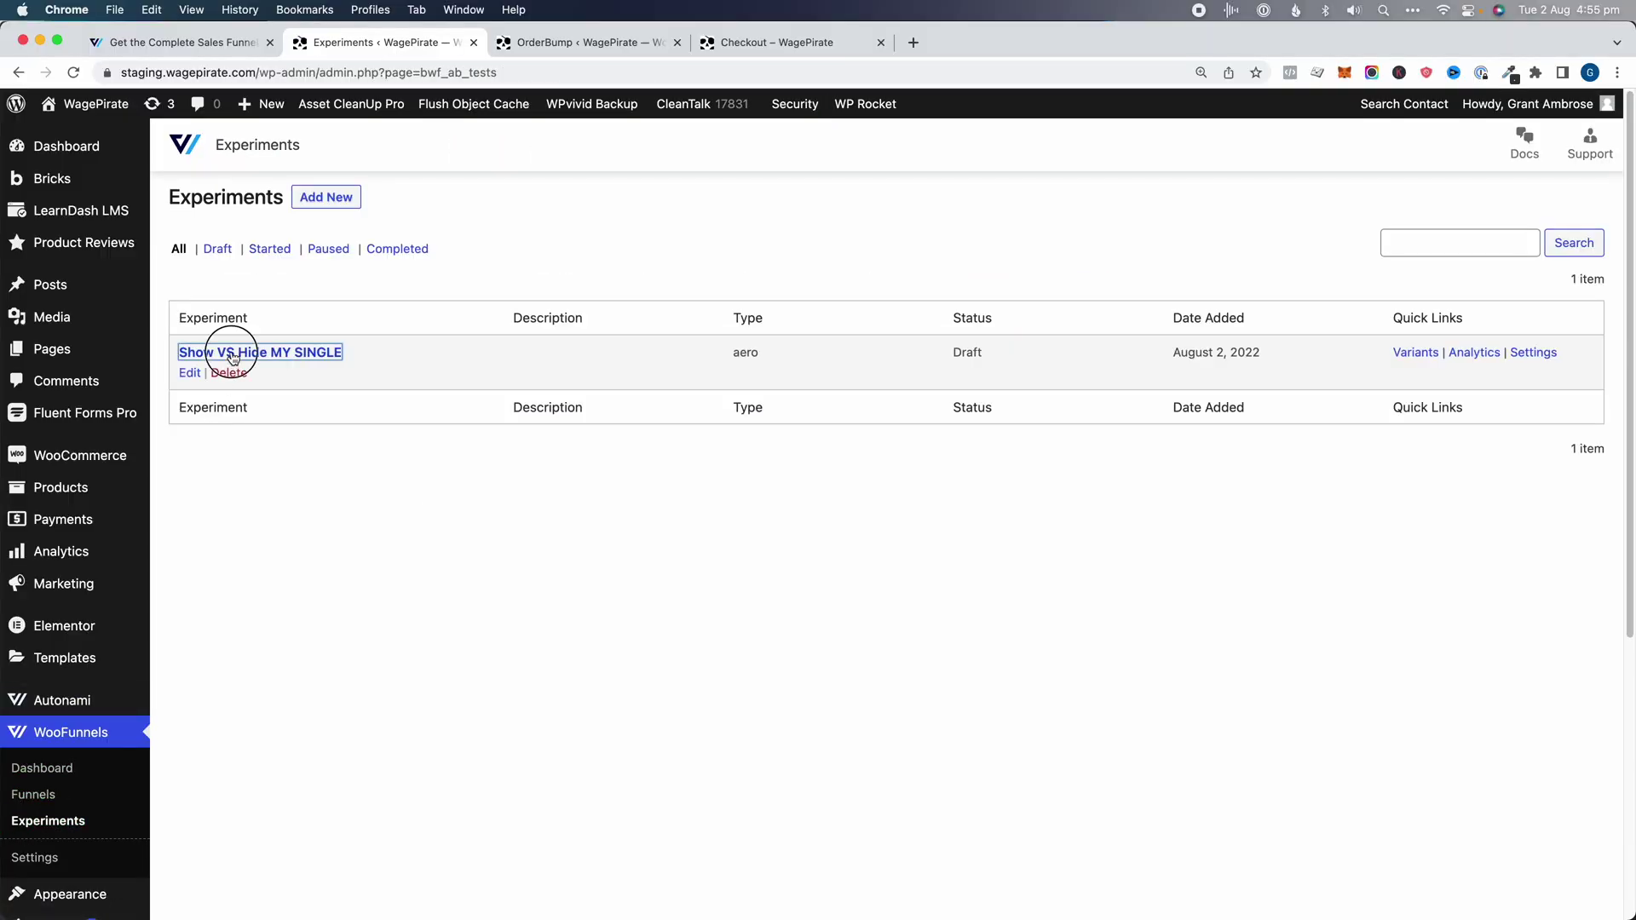
# - Check both Show VS Hide MY SINGLE variants sit at 50%, then open the Global Checkout funnel
pyautogui.click(232, 354)
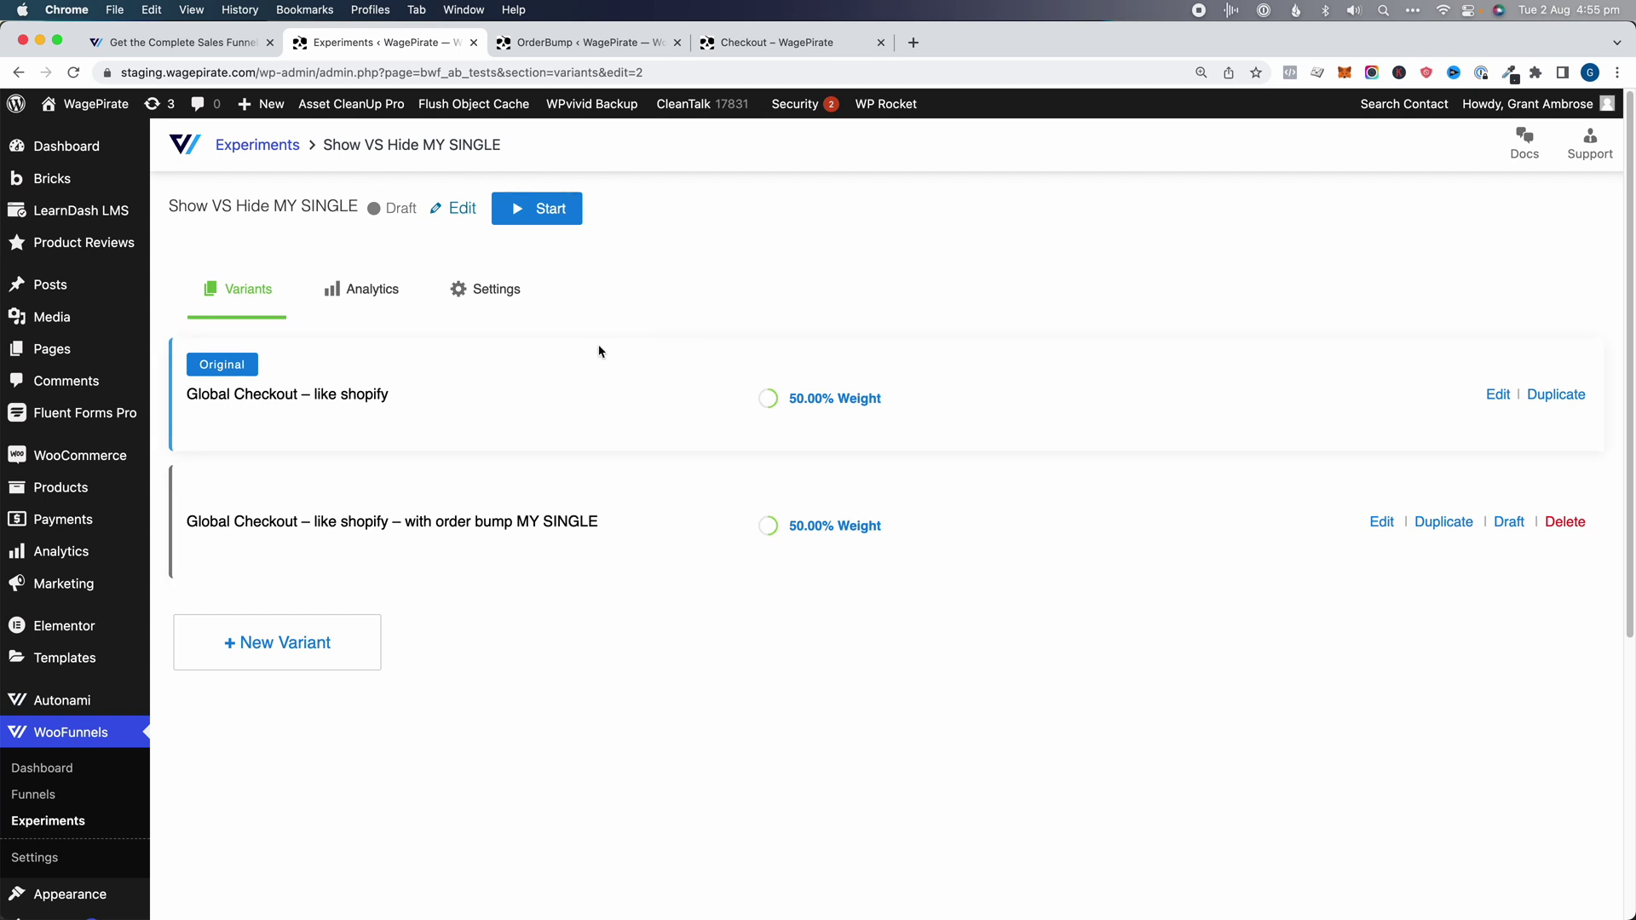
pyautogui.click(32, 794)
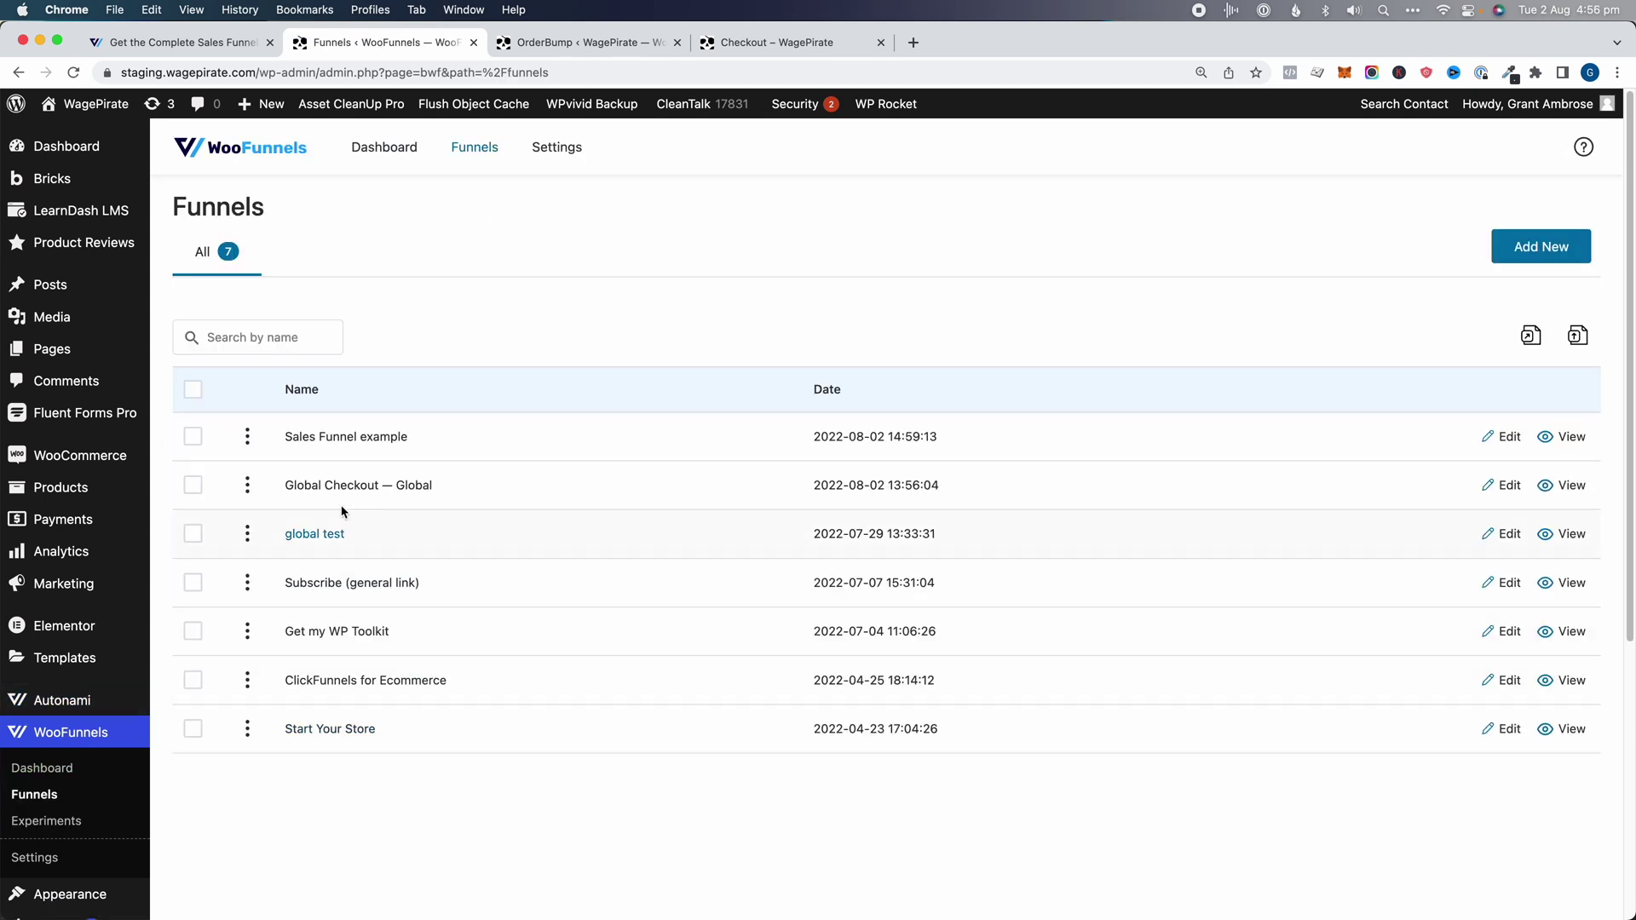
pyautogui.click(339, 486)
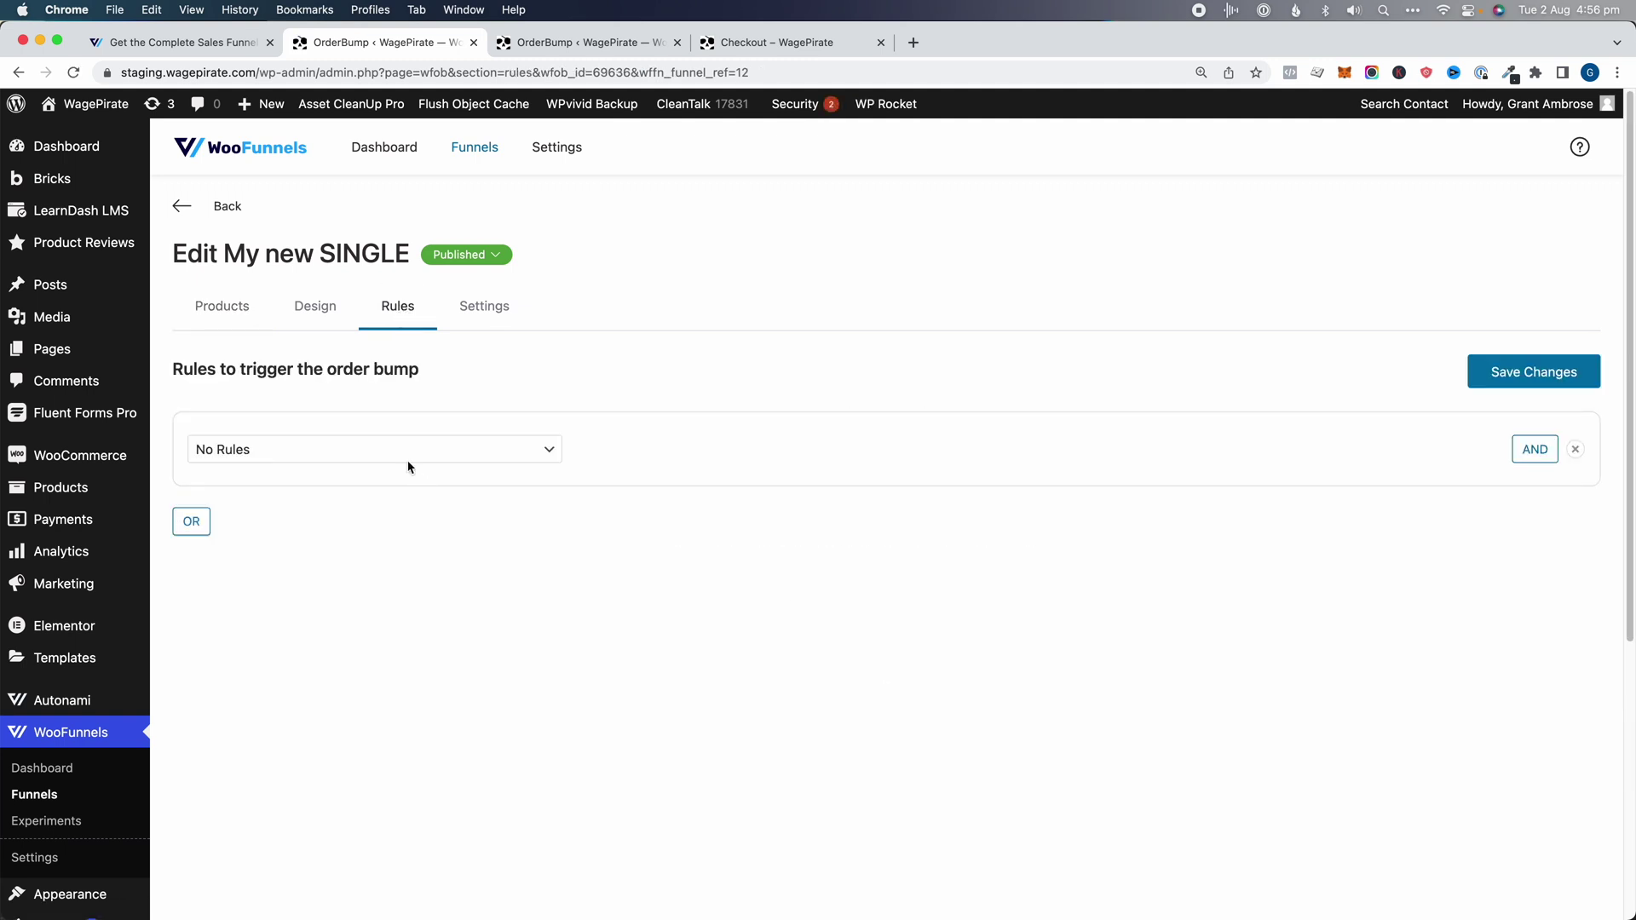
# - Limit the order bump's rule to the WooFunnels checkout page 'with order bump MY SINGLE'
pyautogui.click(407, 460)
pyautogui.scroll(-1, 382, 660)
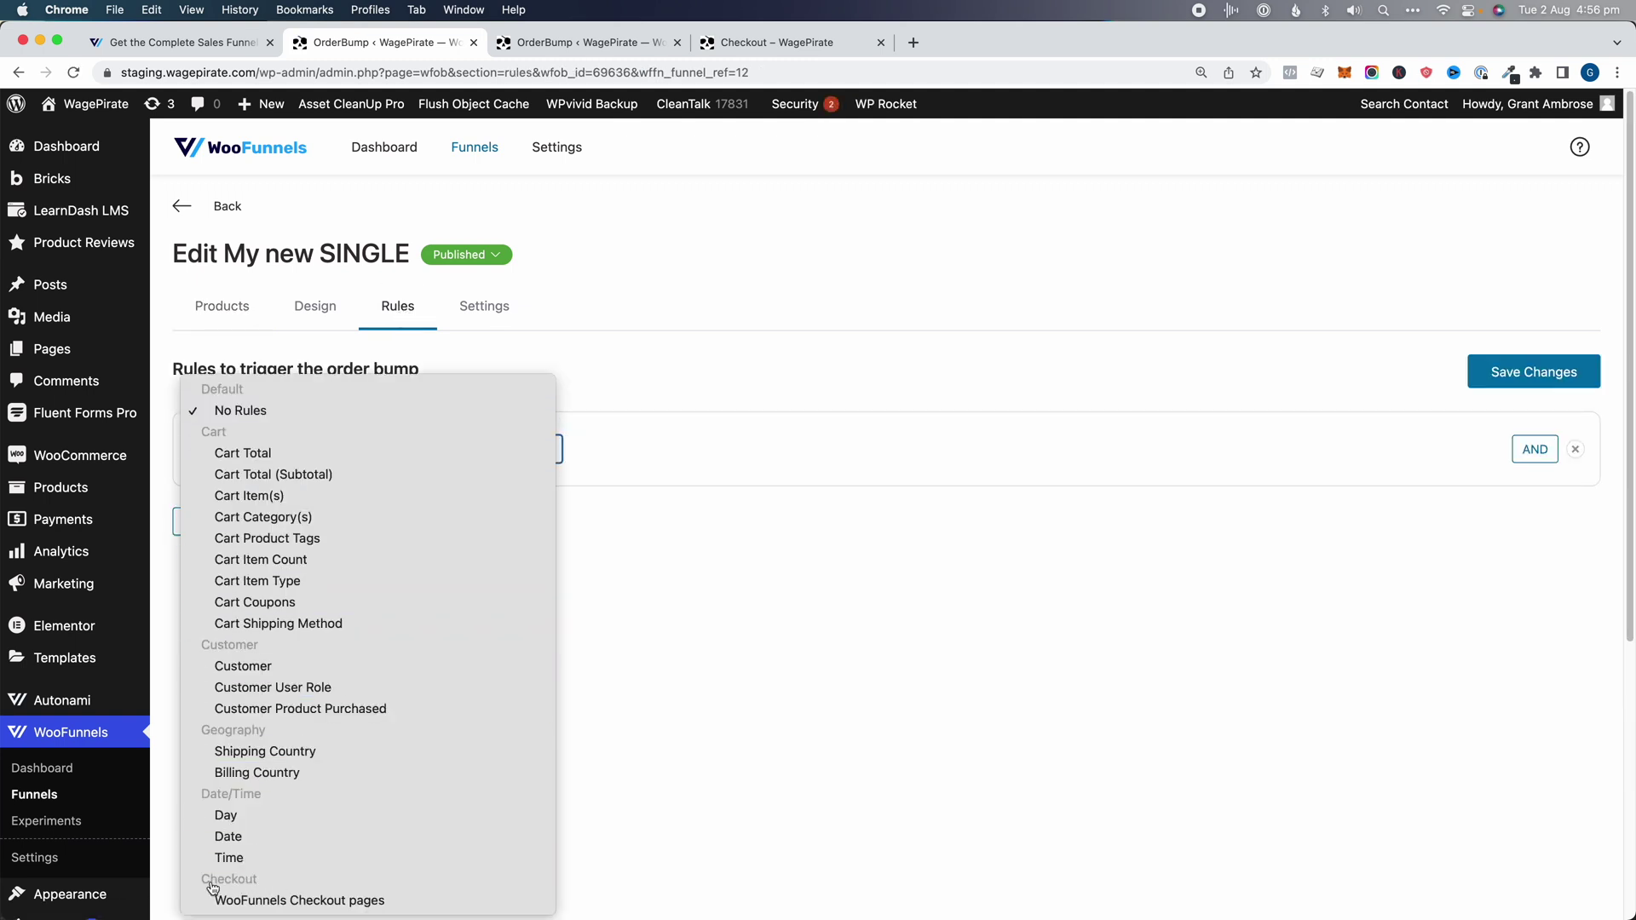
pyautogui.click(340, 901)
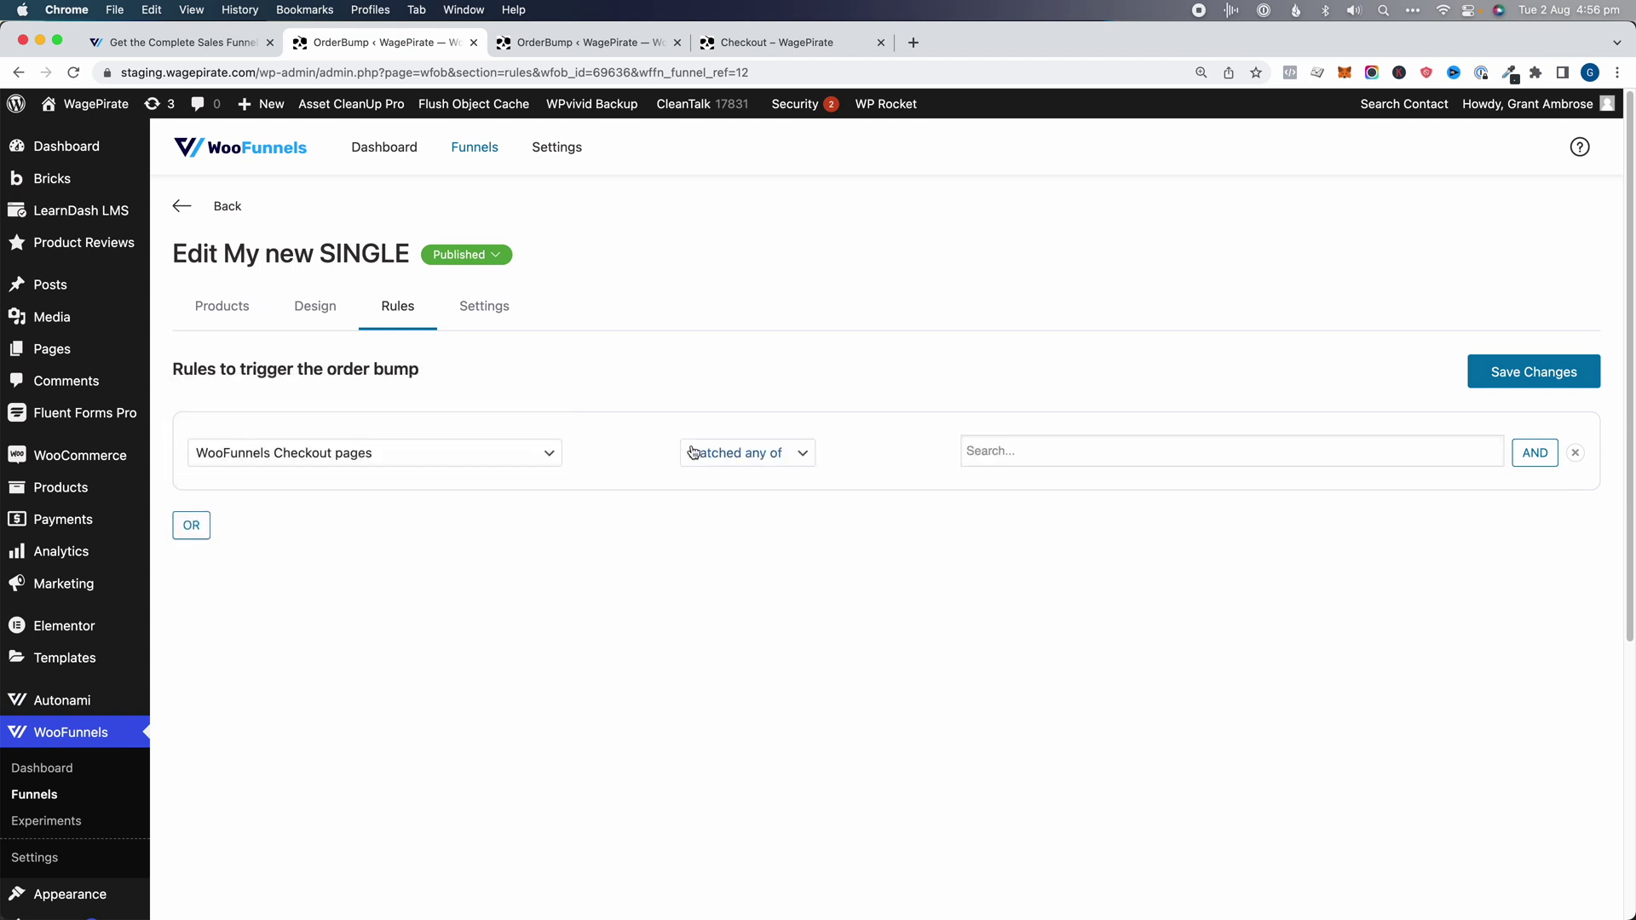
pyautogui.click(1001, 451)
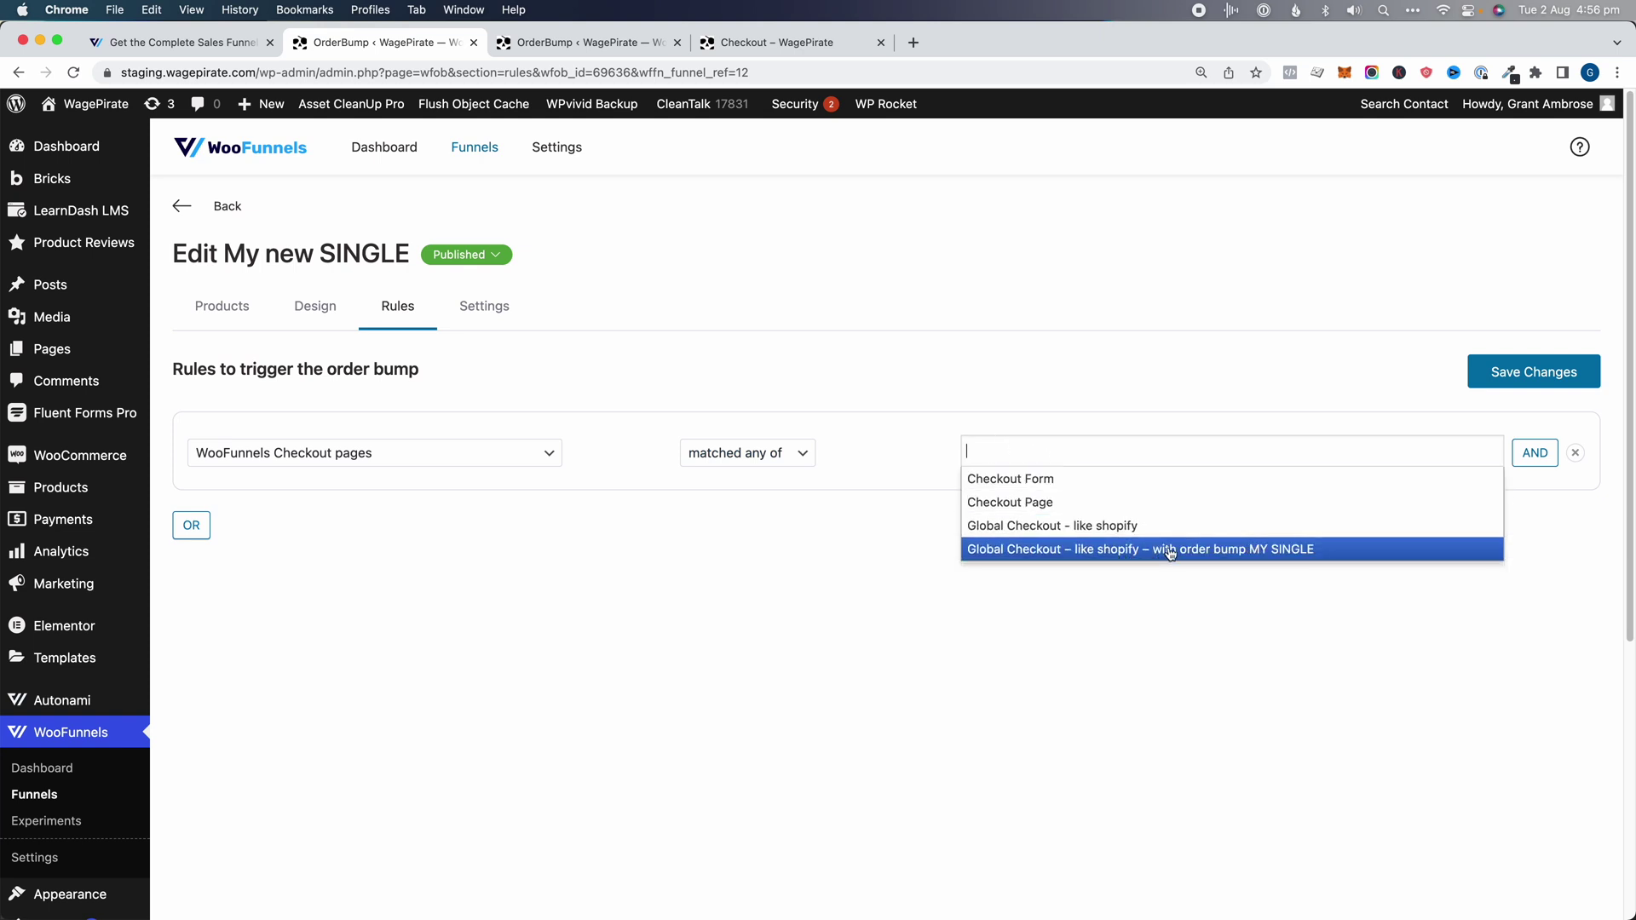
pyautogui.click(1256, 556)
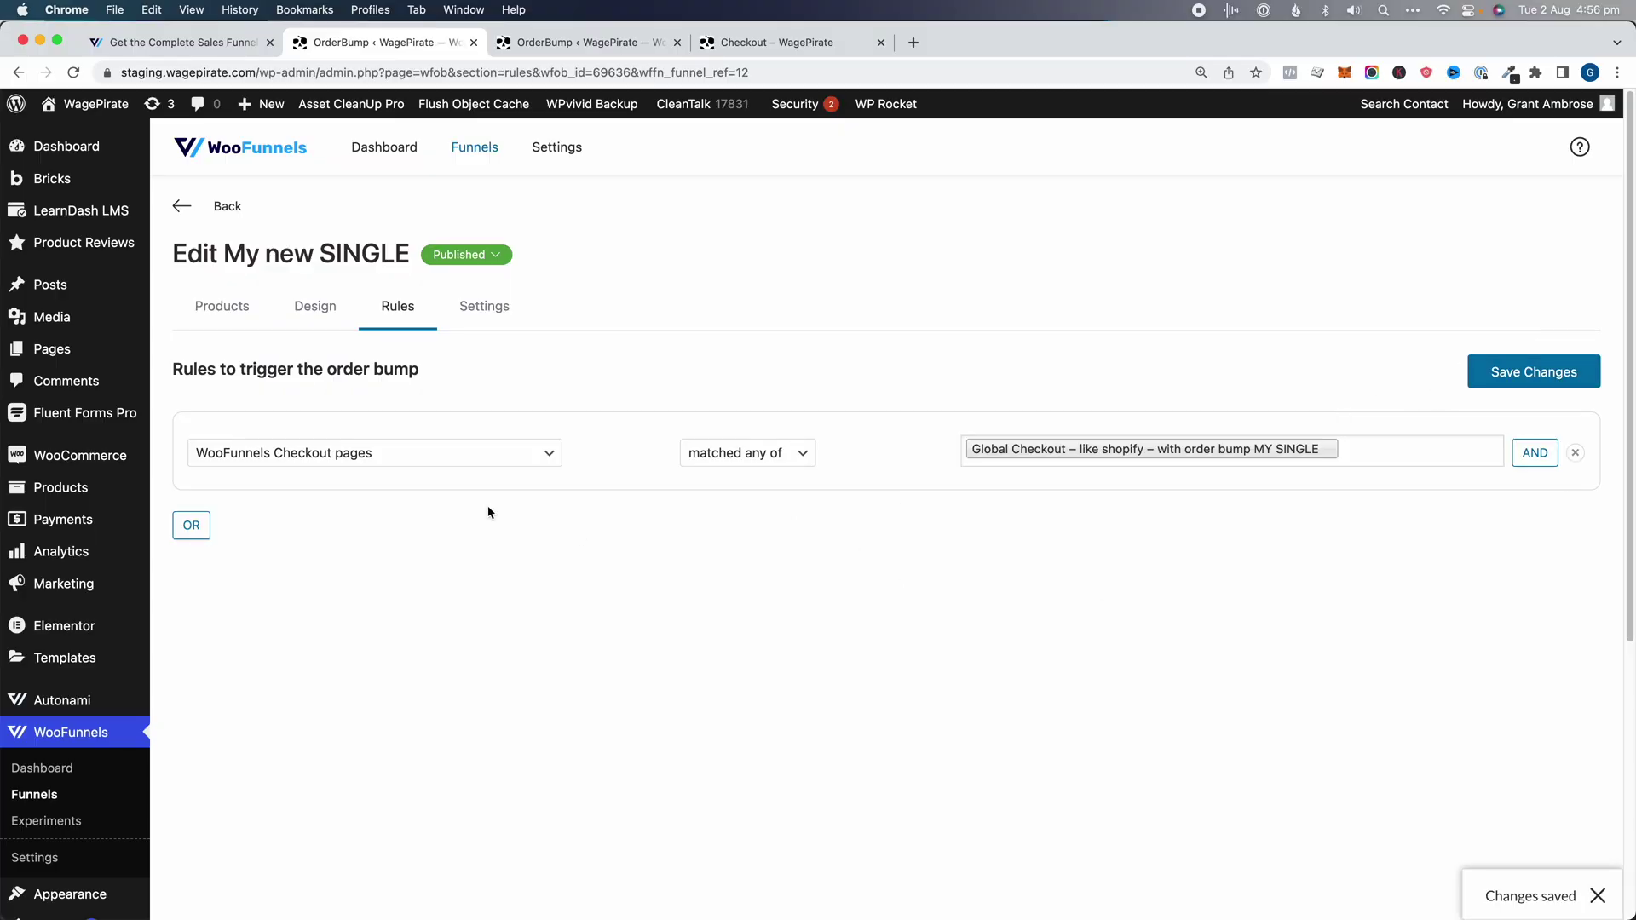
pyautogui.click(38, 822)
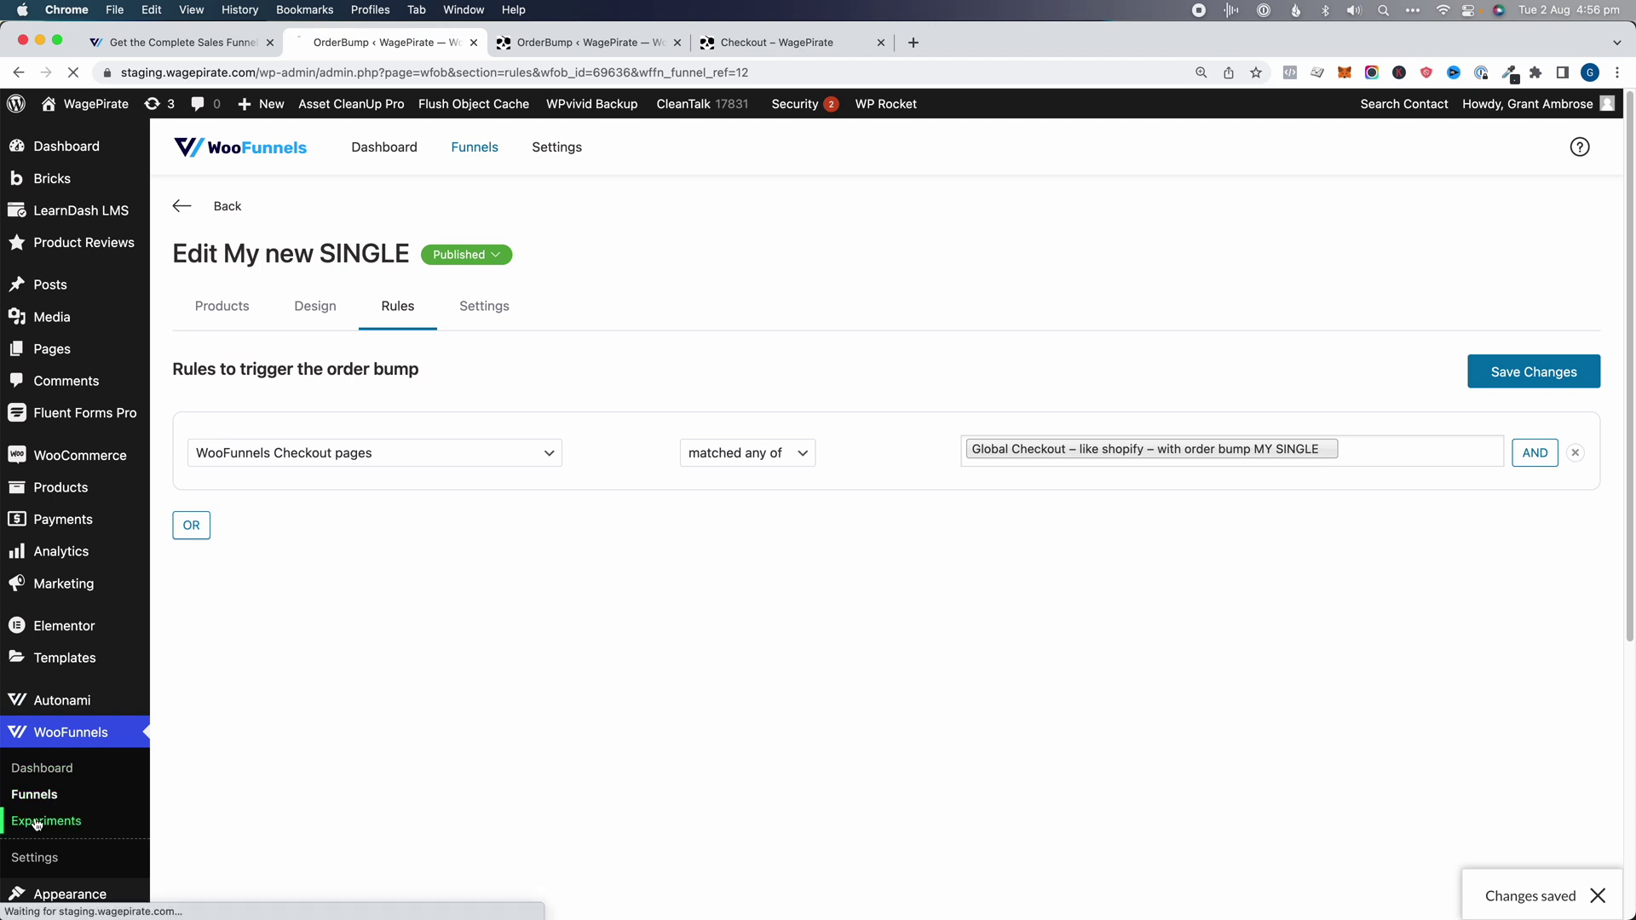
# - Start the Show VS Hide MY SINGLE experiment now and open winner selection from its analytics
pyautogui.click(191, 373)
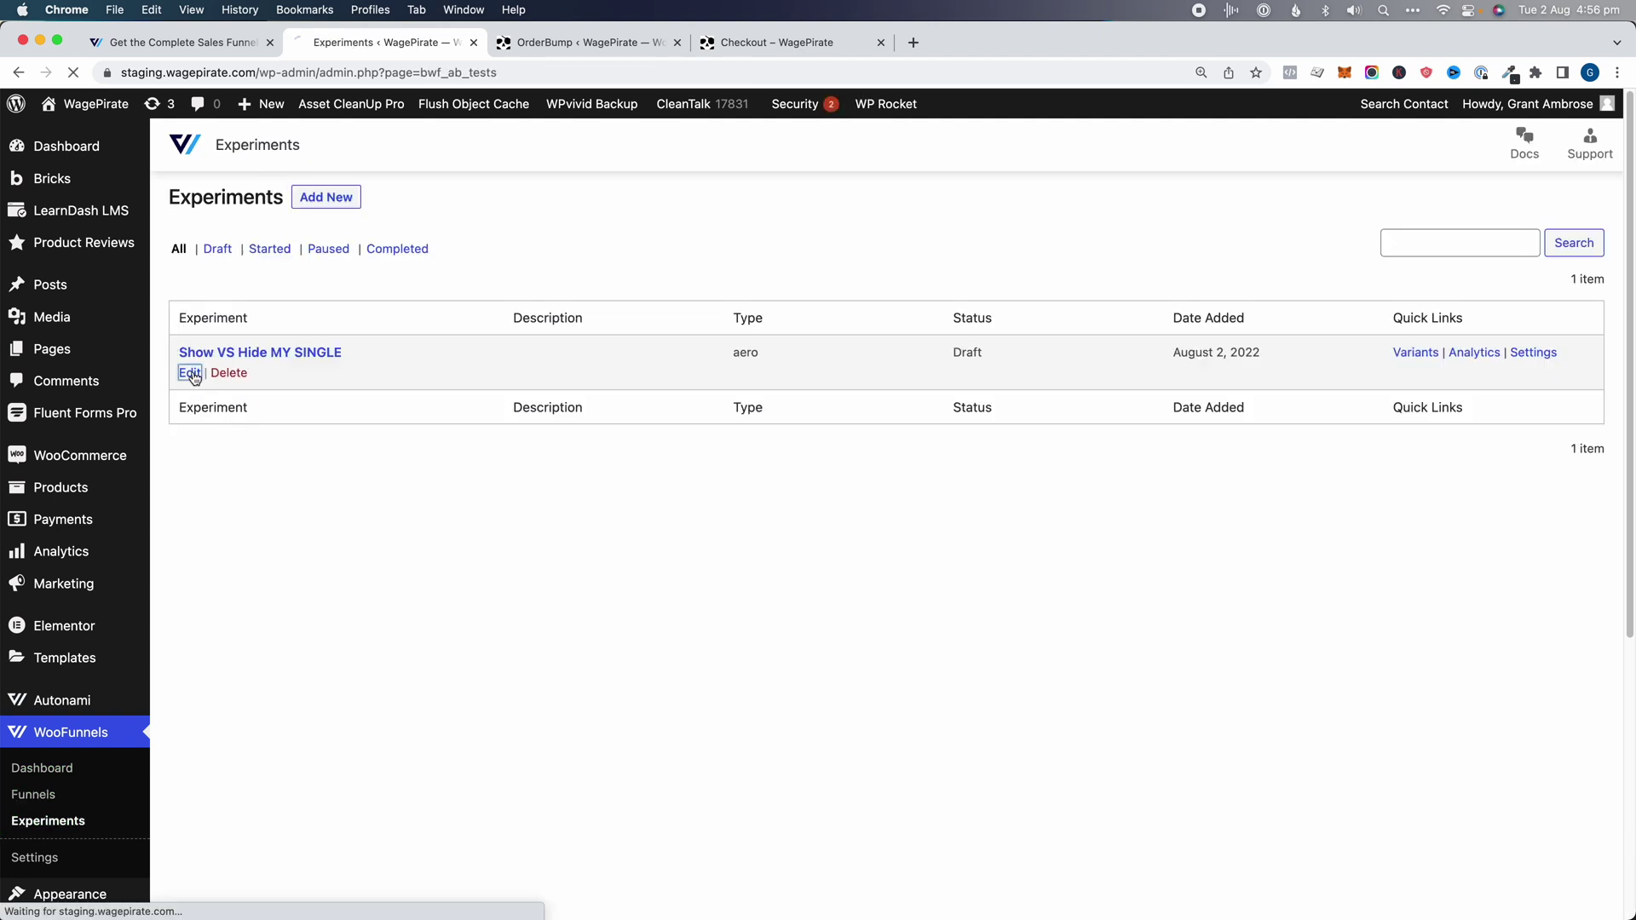
pyautogui.click(522, 212)
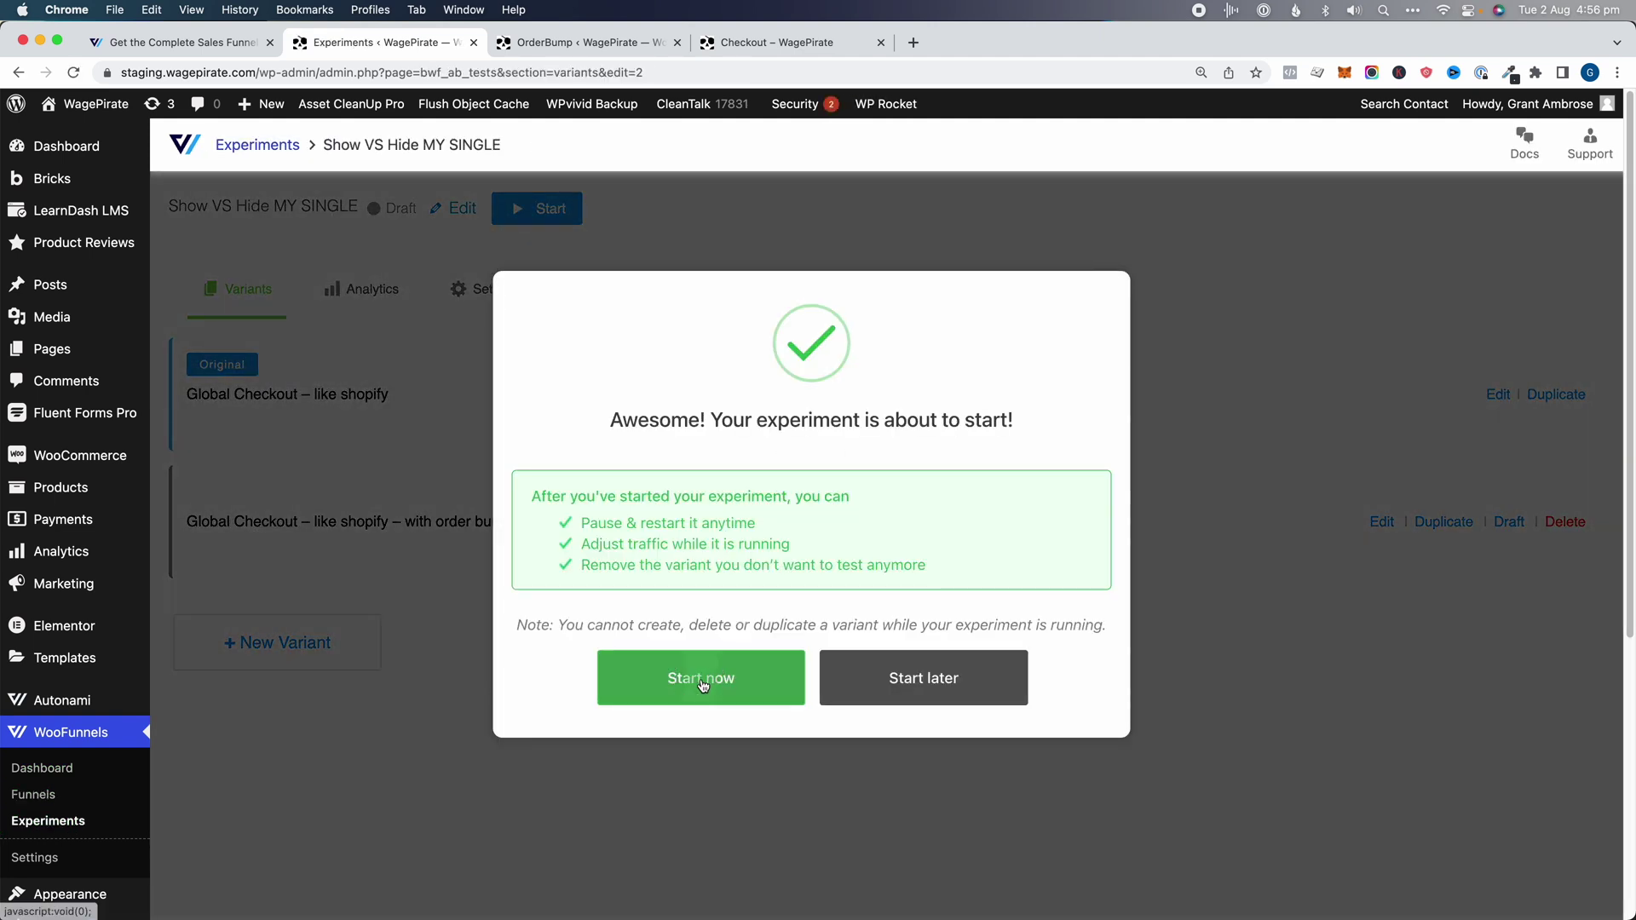
pyautogui.click(700, 675)
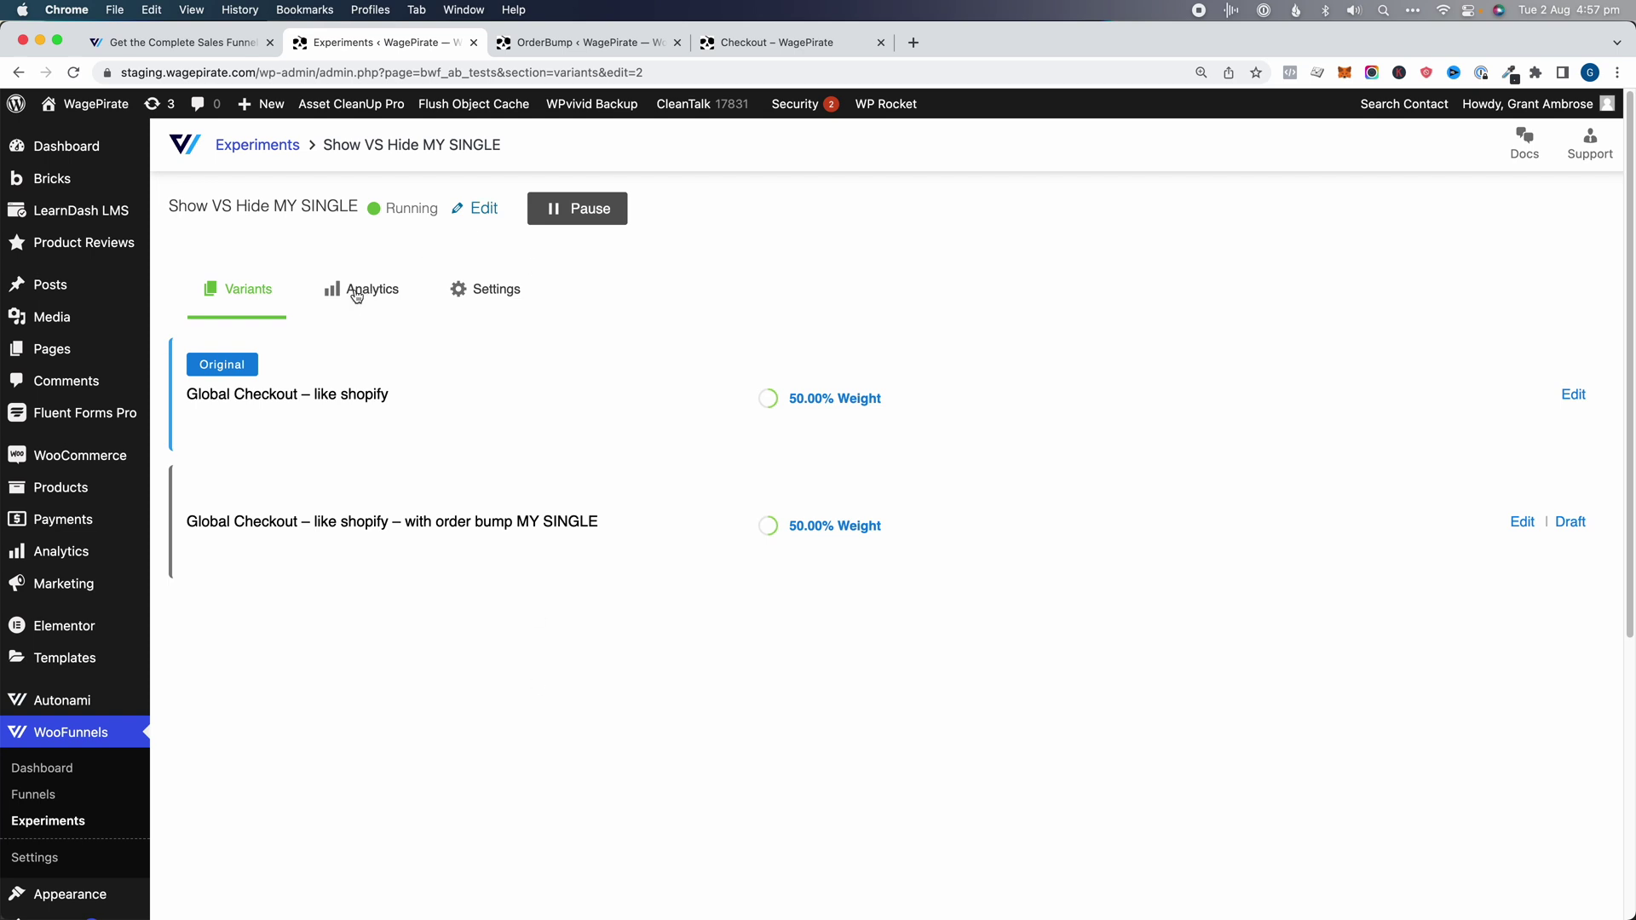
pyautogui.scroll(-5, 987, 426)
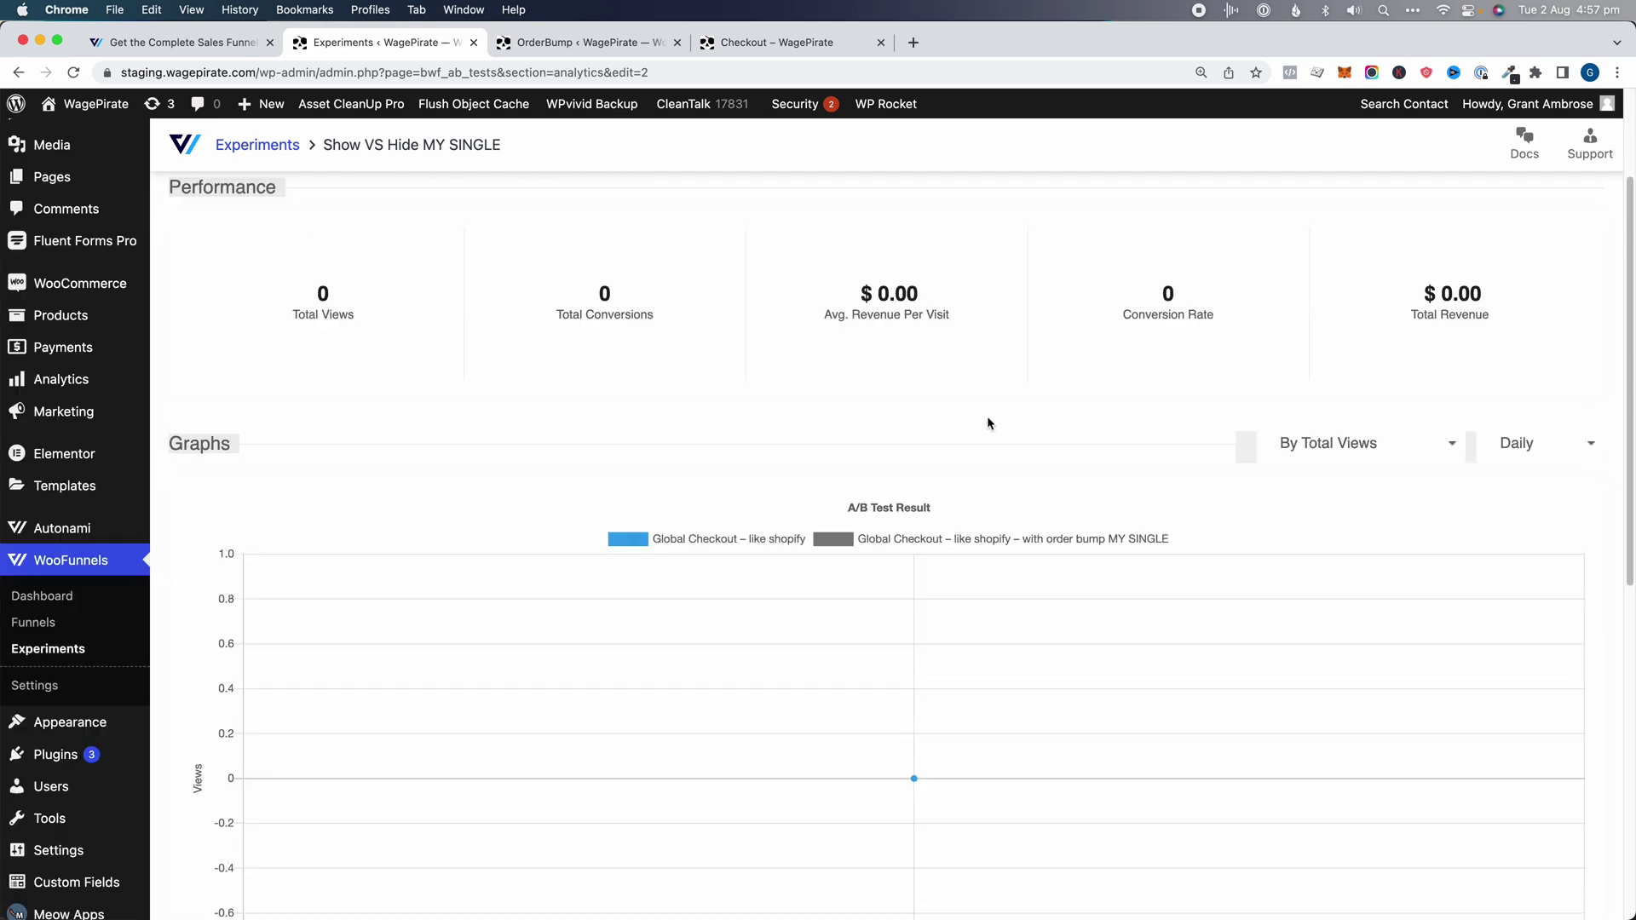
pyautogui.scroll(-7, 928, 601)
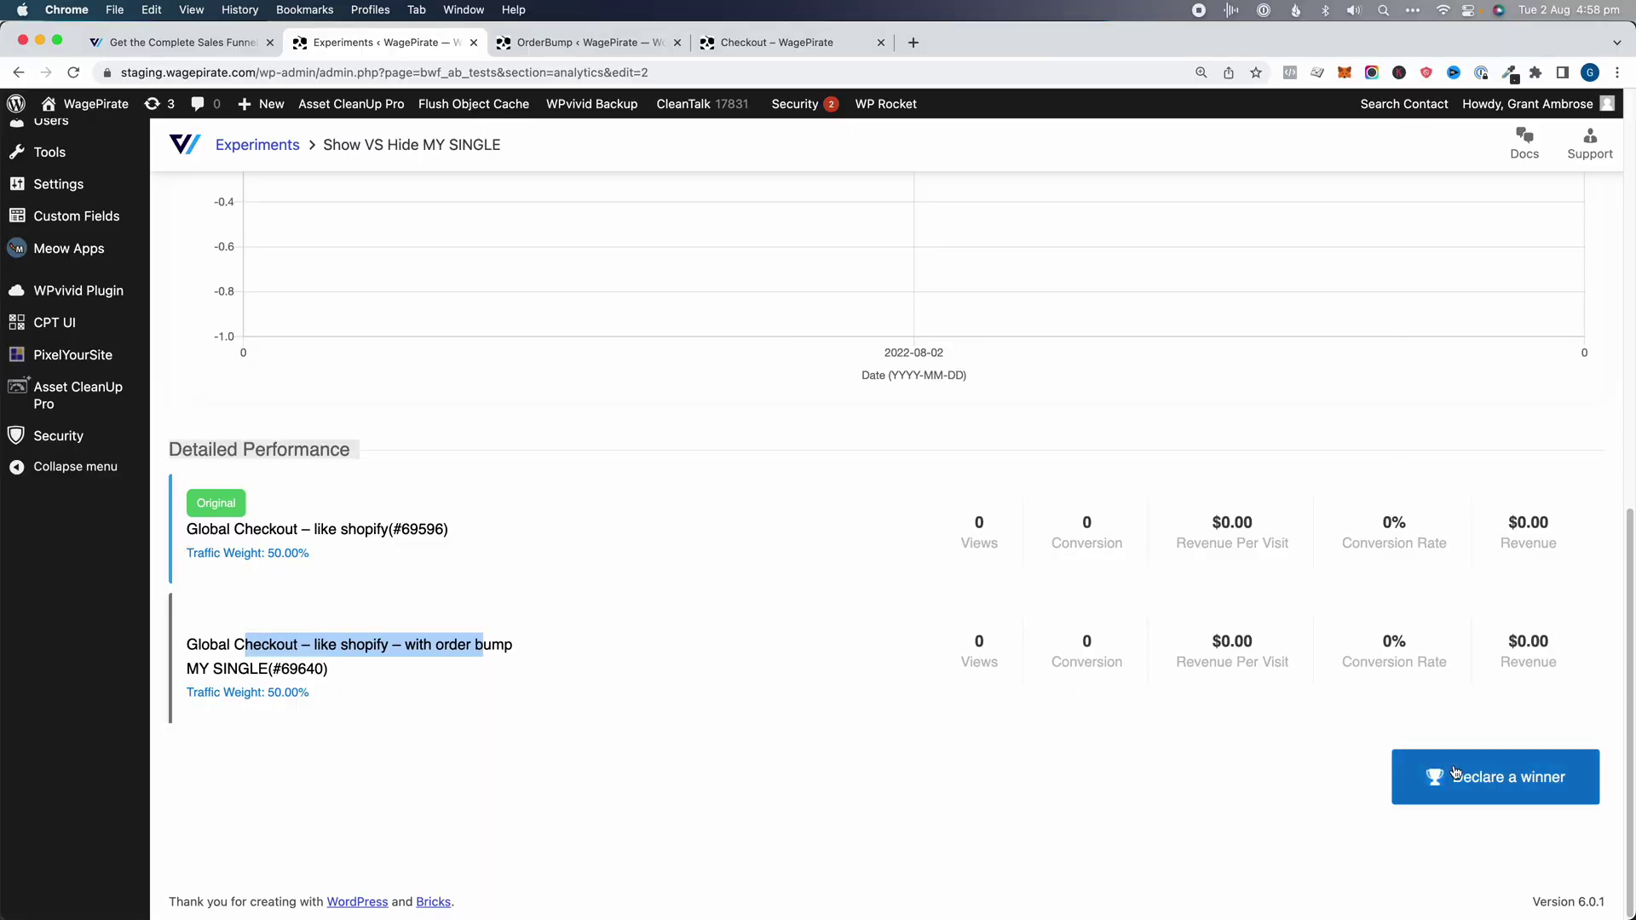
pyautogui.click(1491, 783)
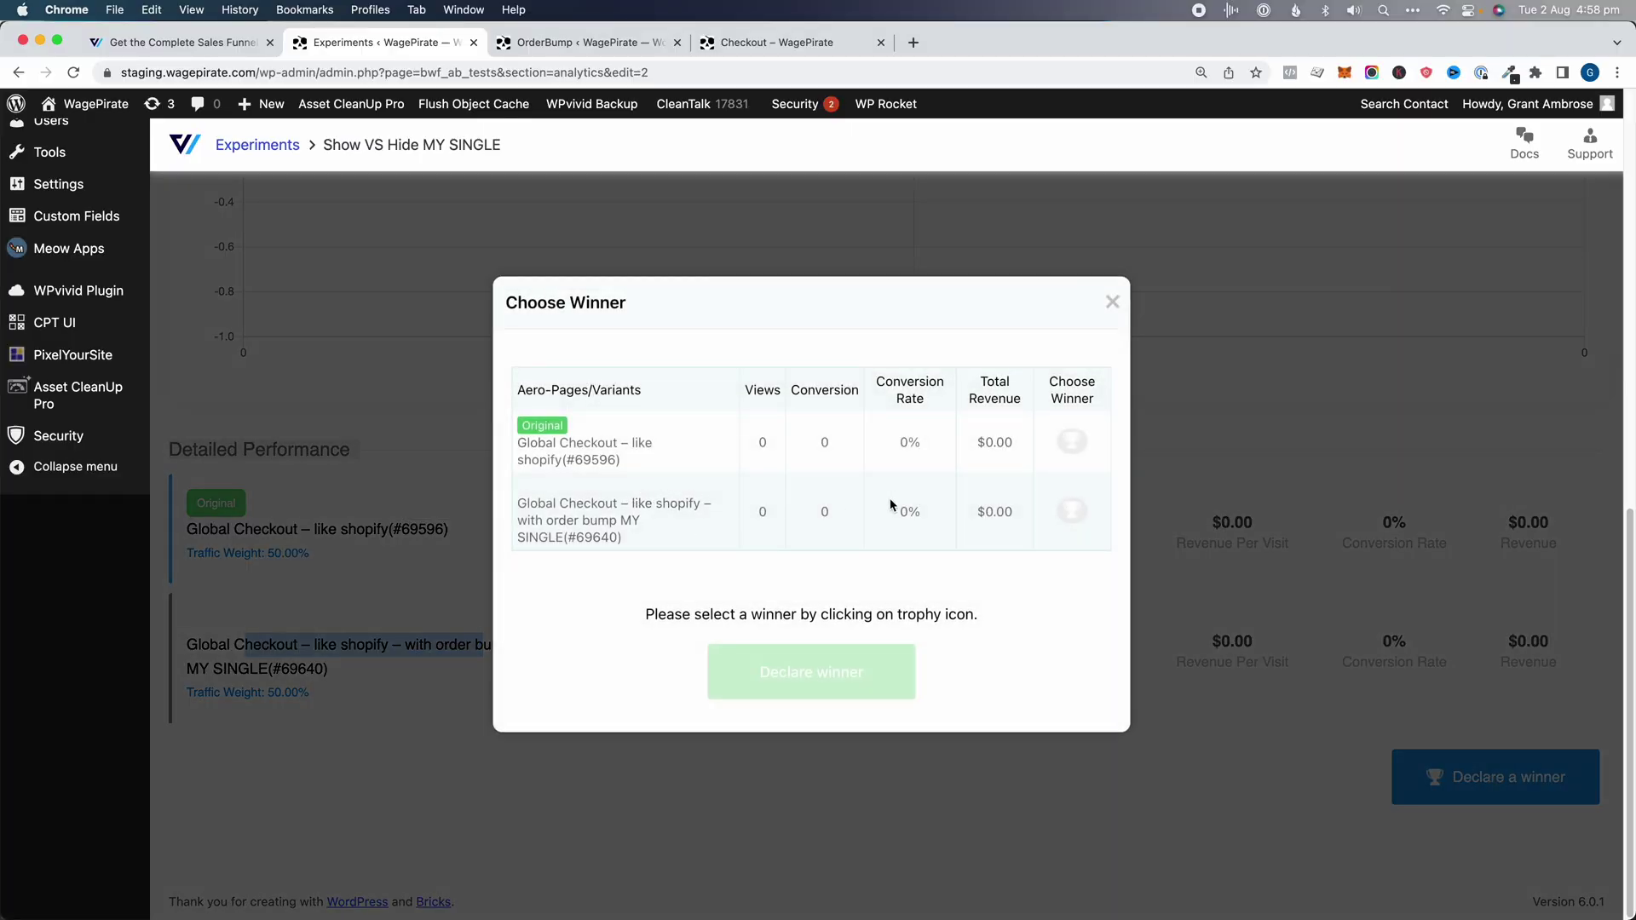
# - Declare the 'with order bump MY SINGLE' variant the winner, completing the experiment
pyautogui.click(1073, 512)
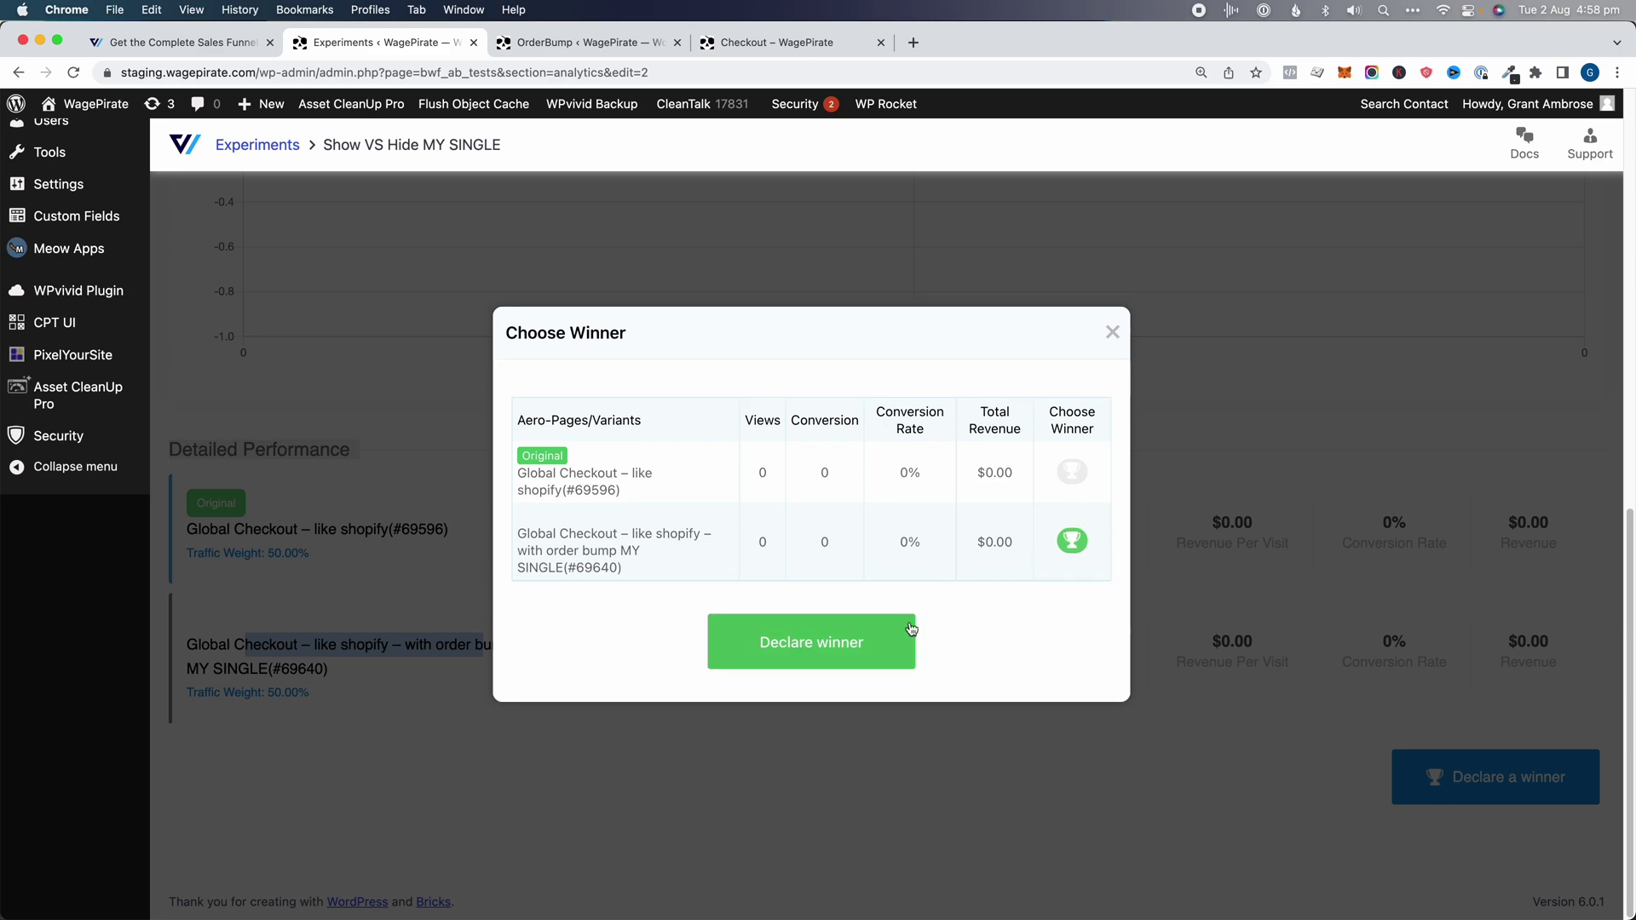
pyautogui.click(903, 656)
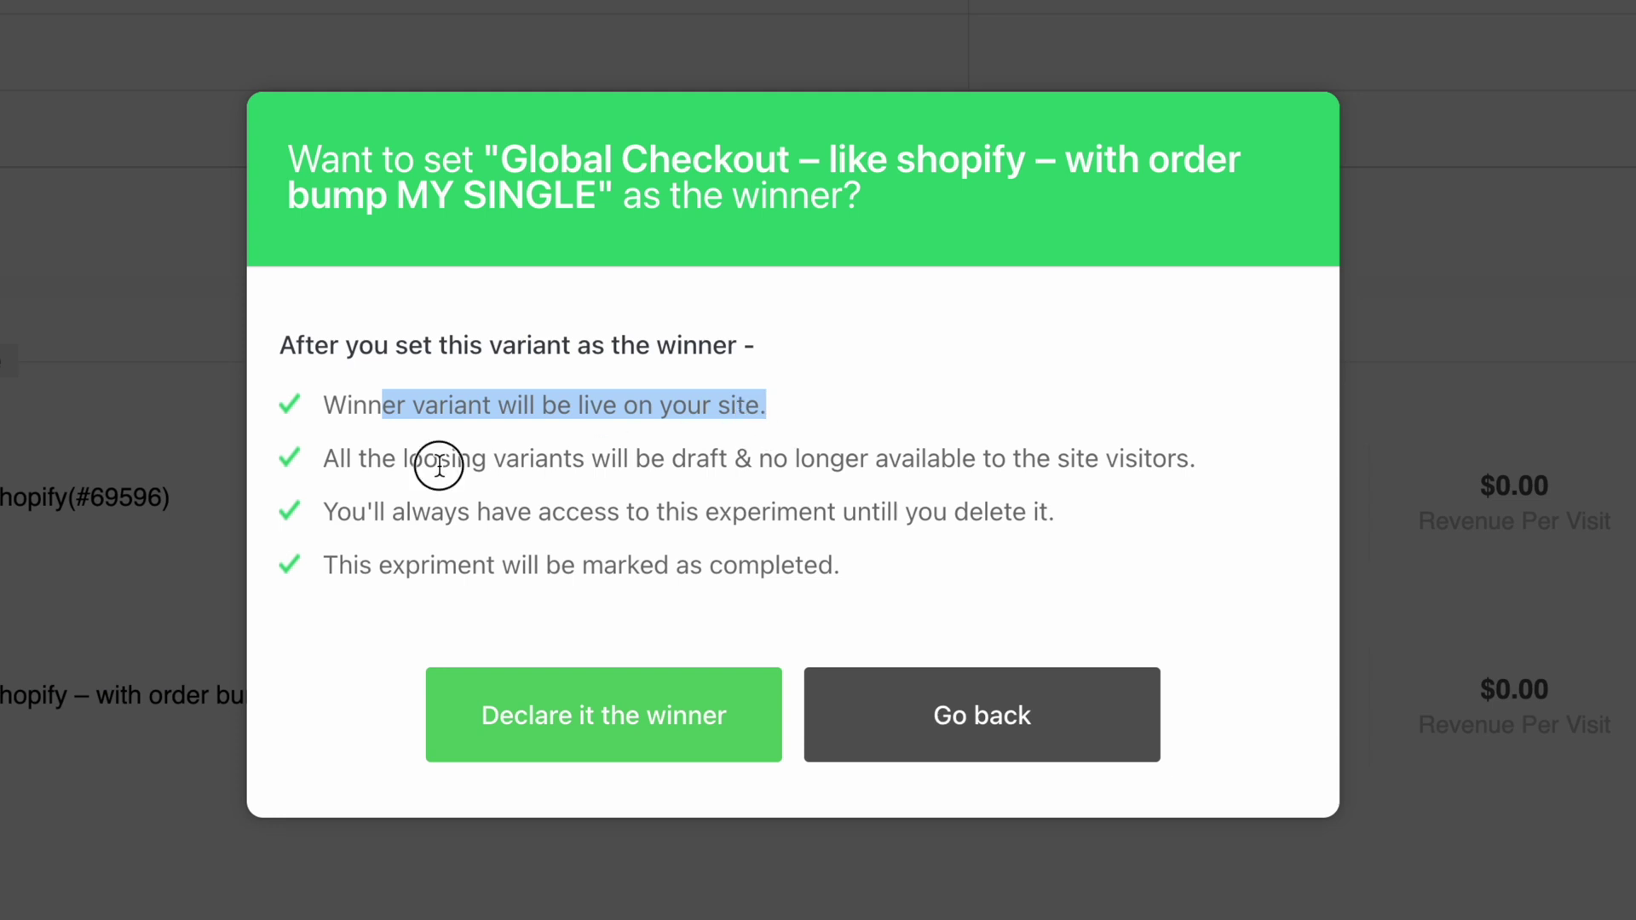
pyautogui.moveTo(439, 460); pyautogui.dragTo(557, 464)
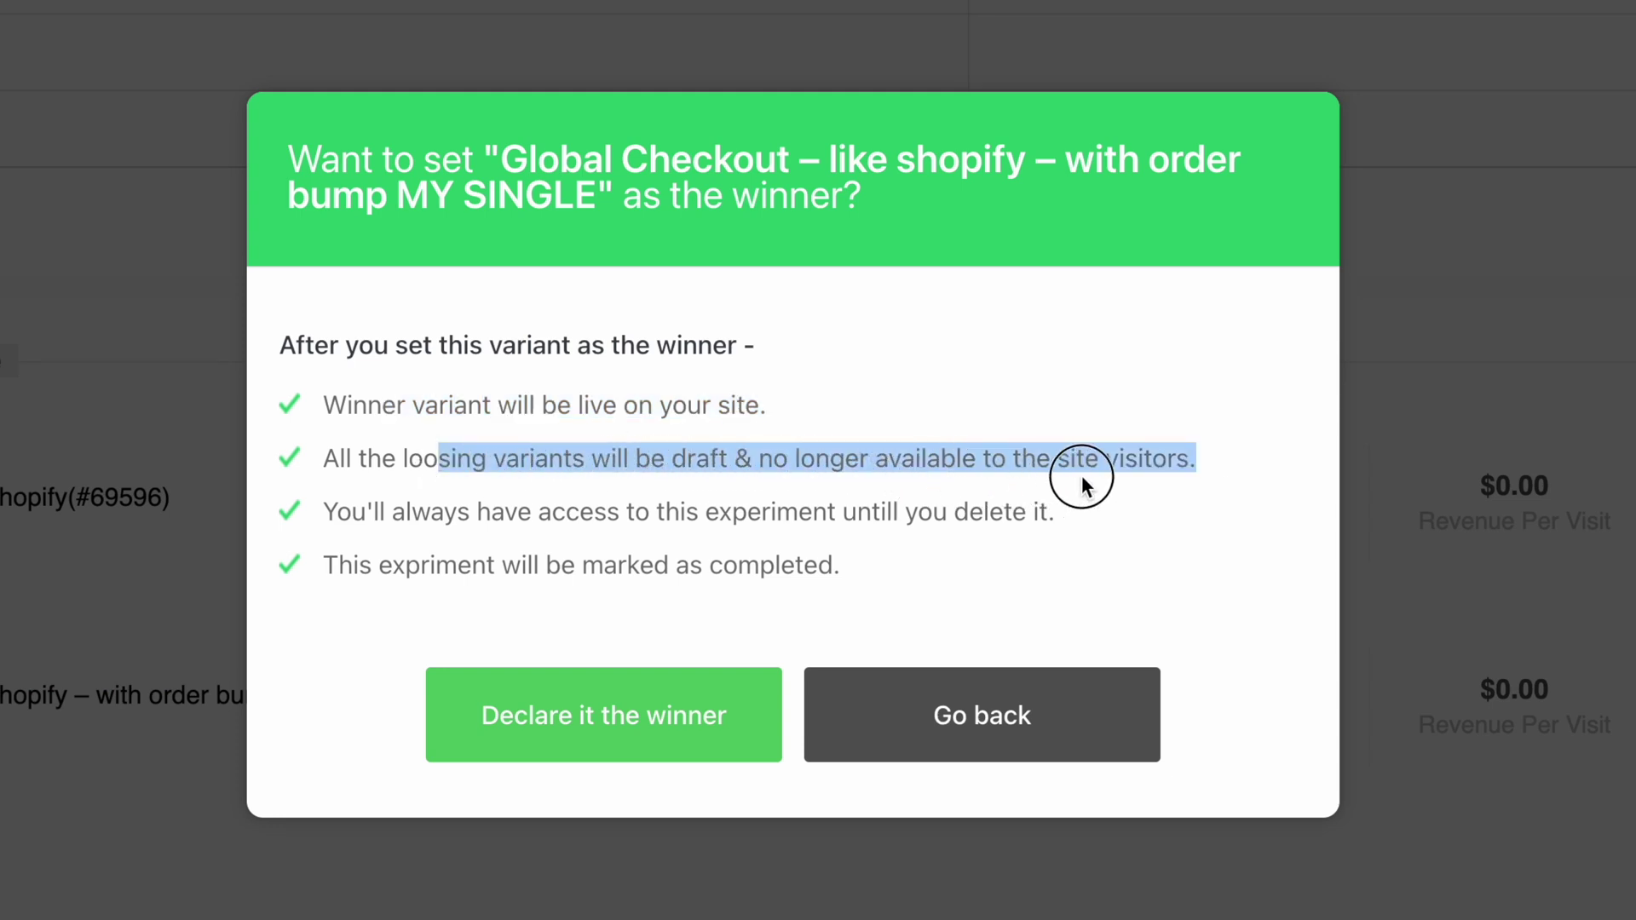
pyautogui.moveTo(429, 512); pyautogui.dragTo(639, 516)
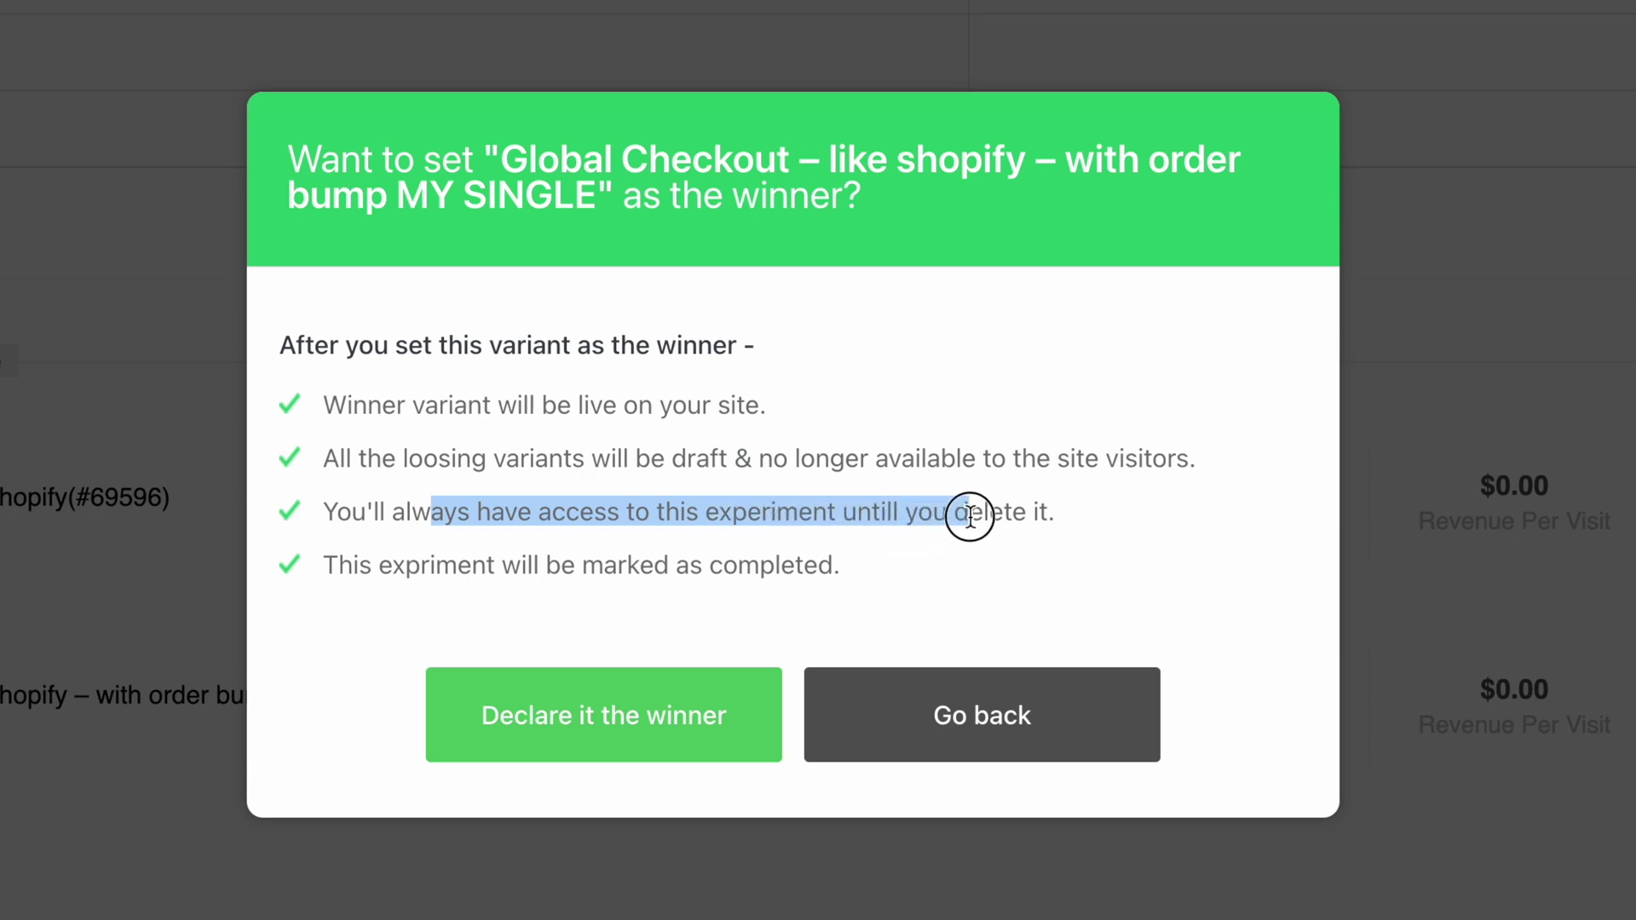
pyautogui.moveTo(861, 571); pyautogui.dragTo(435, 567)
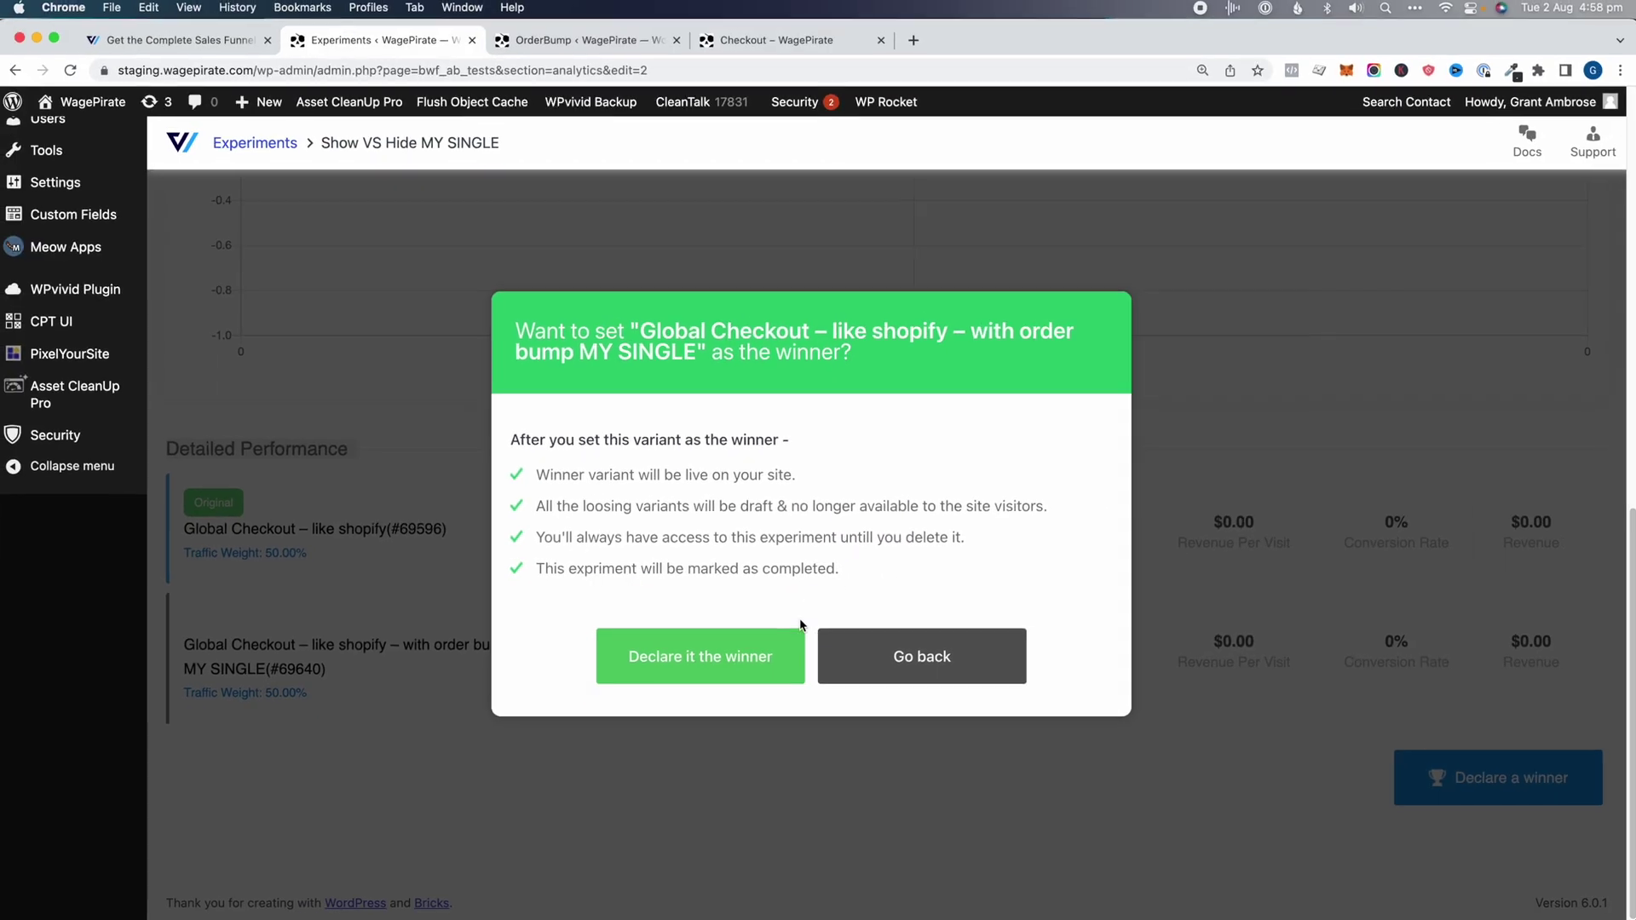
pyautogui.click(618, 716)
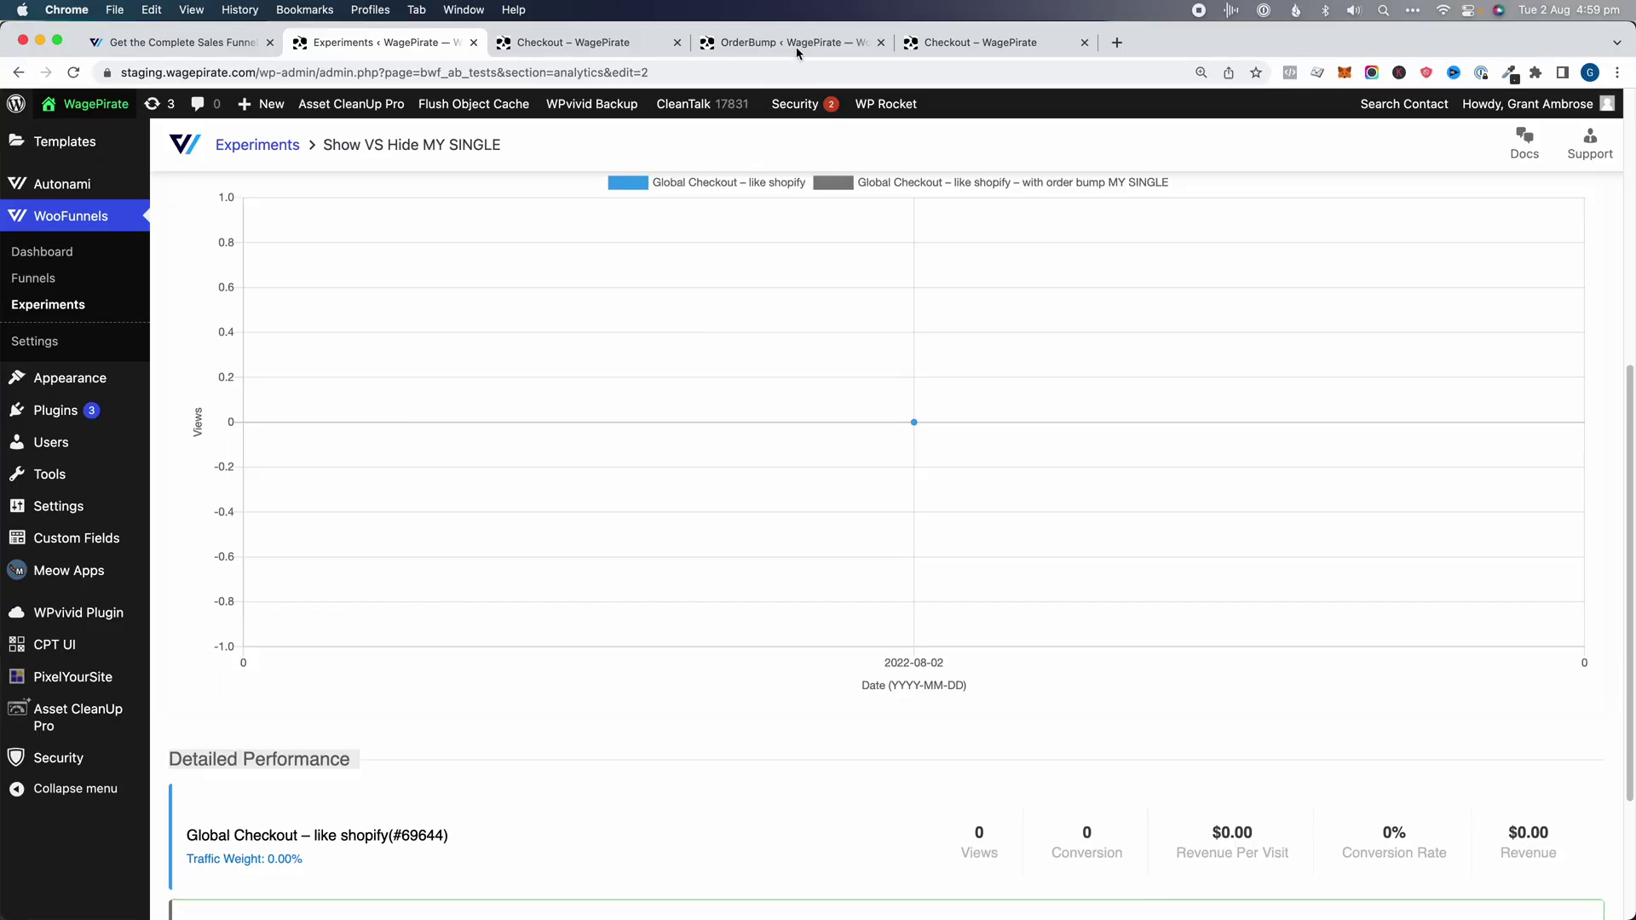
# - Advance the storefront checkout through shipping to the payment step
pyautogui.click(980, 42)
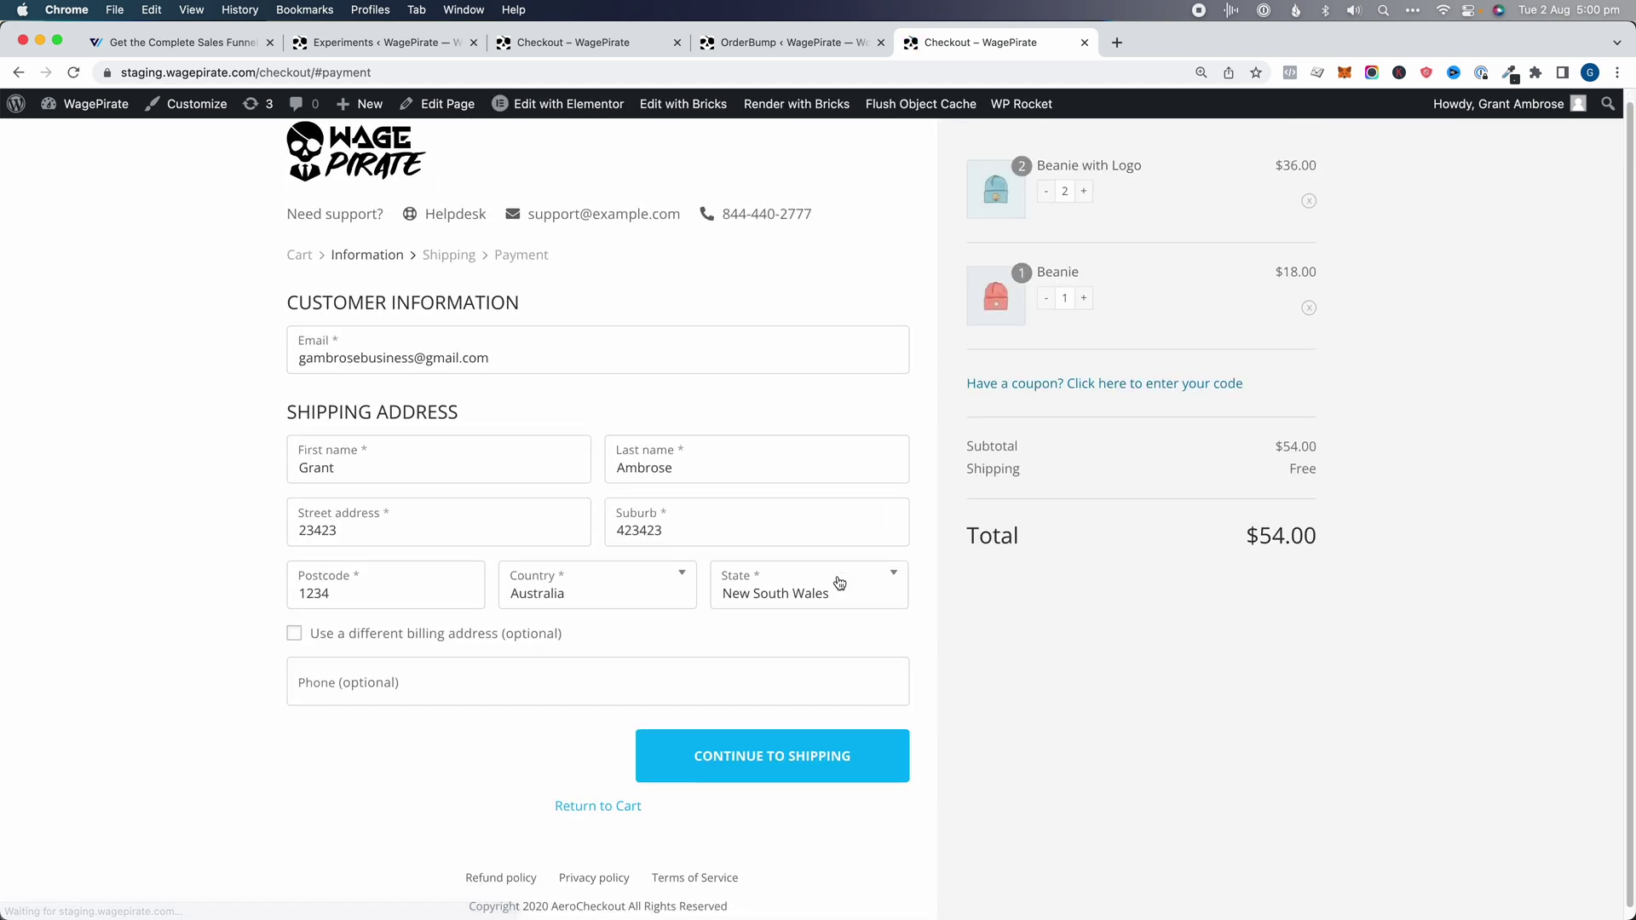
pyautogui.click(847, 753)
pyautogui.click(832, 522)
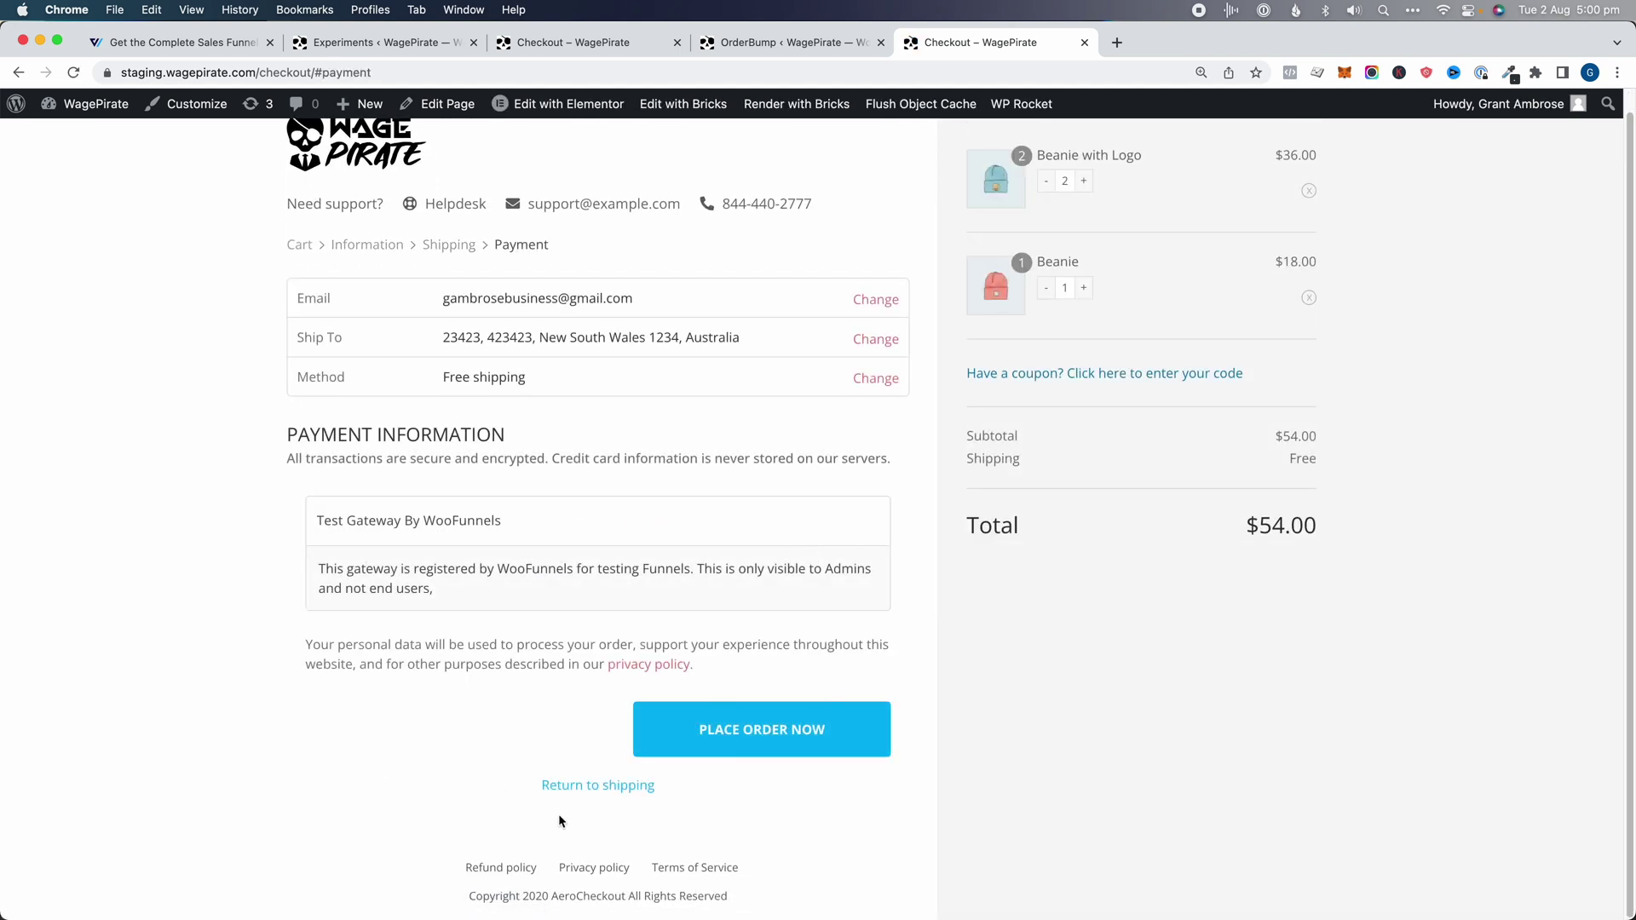
# - Review the experiment analytics, then return to the Global Checkout funnel
pyautogui.press('super+2')
pyautogui.scroll(-2, 274, 778)
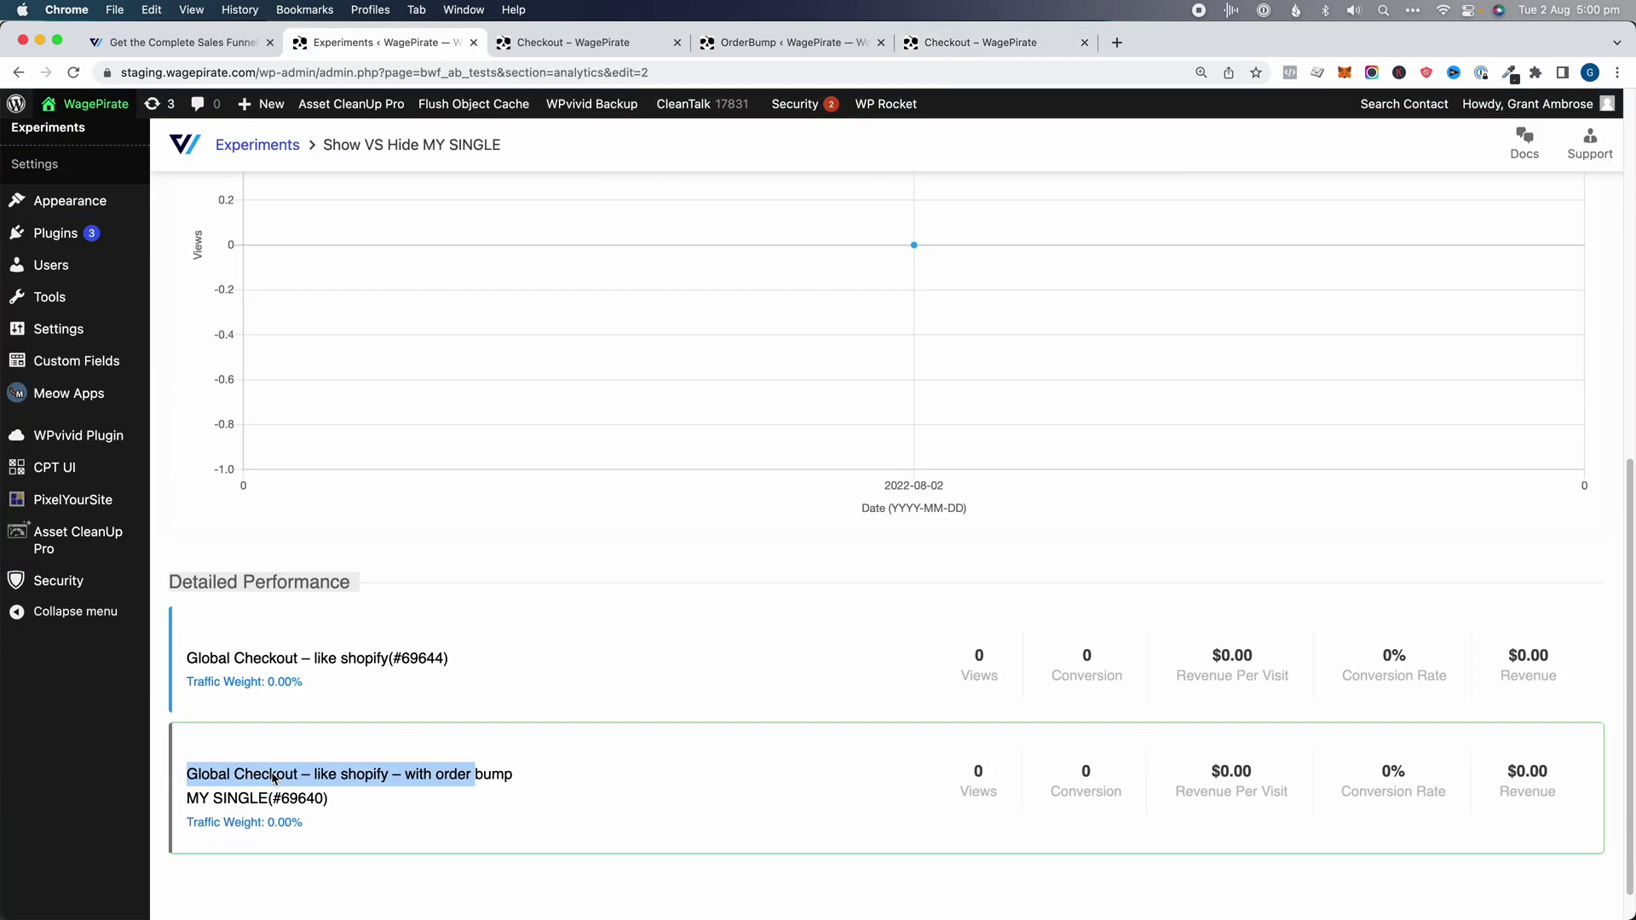
pyautogui.moveTo(463, 774); pyautogui.dragTo(262, 781)
pyautogui.scroll(4, 339, 788)
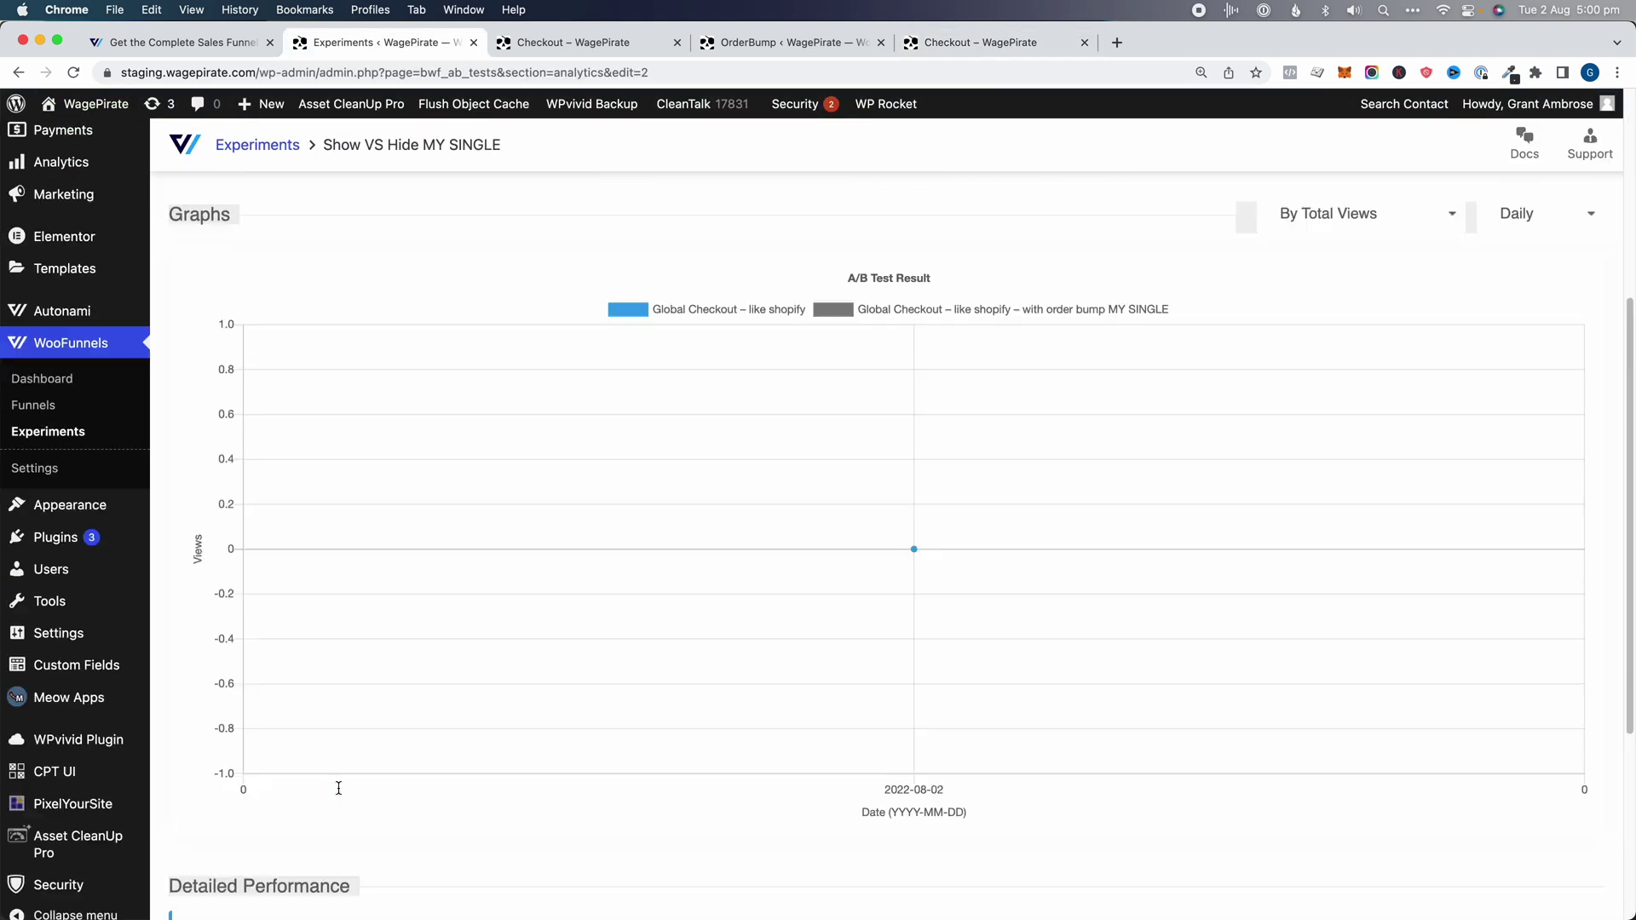
pyautogui.click(44, 404)
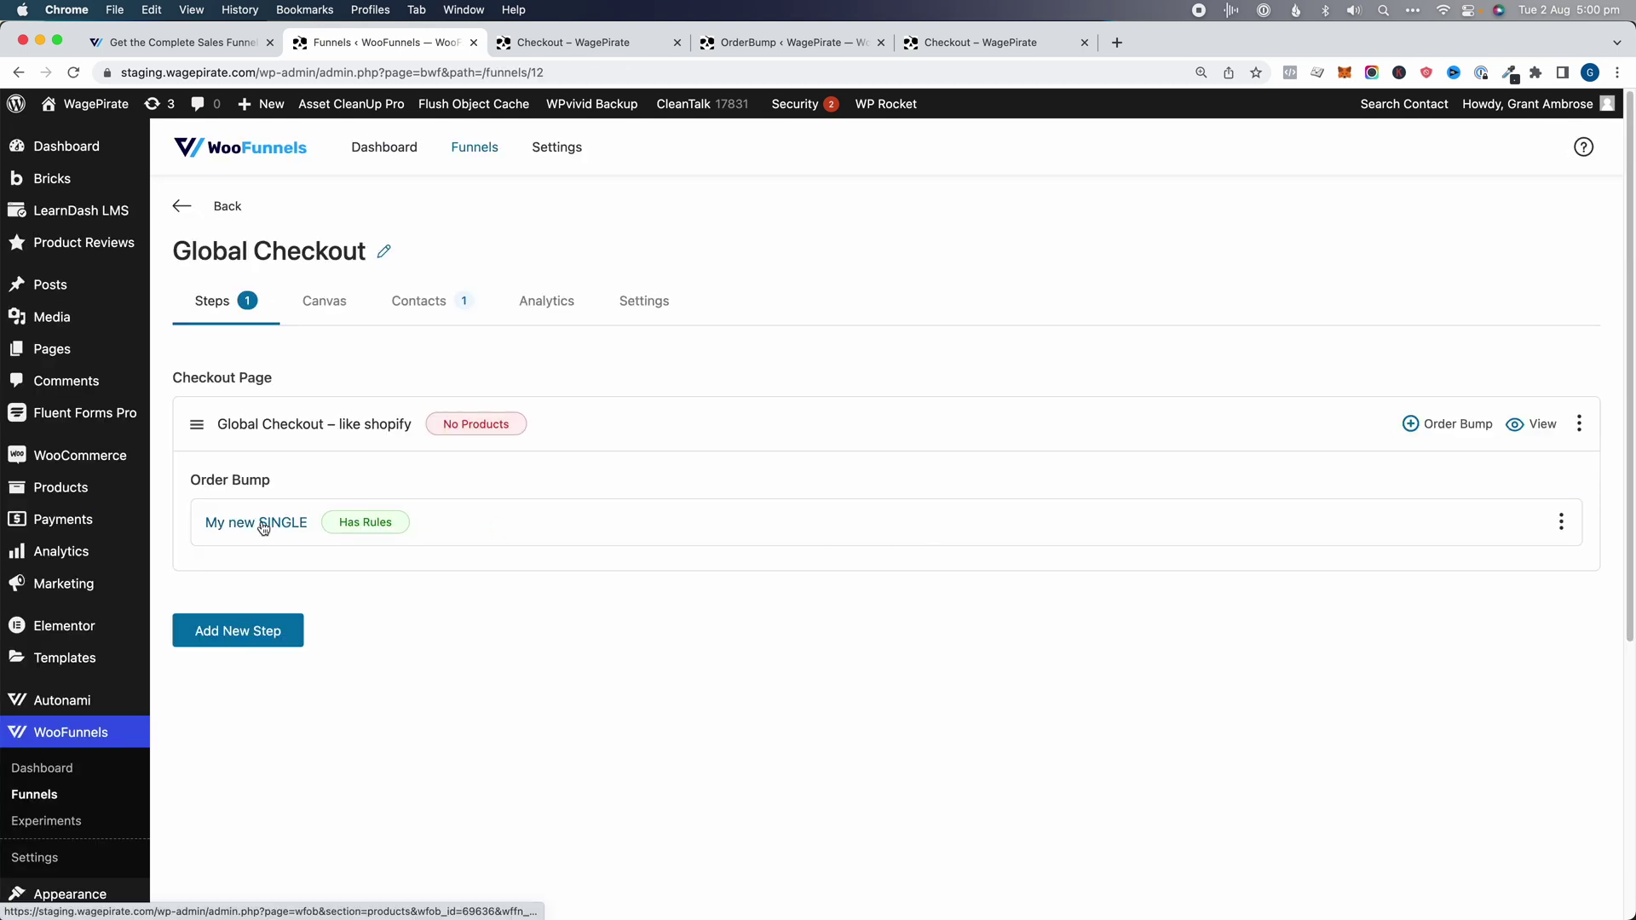
# - Reset the My new SINGLE order bump's trigger rule to No Rules, then return to the store checkout
pyautogui.click(295, 518)
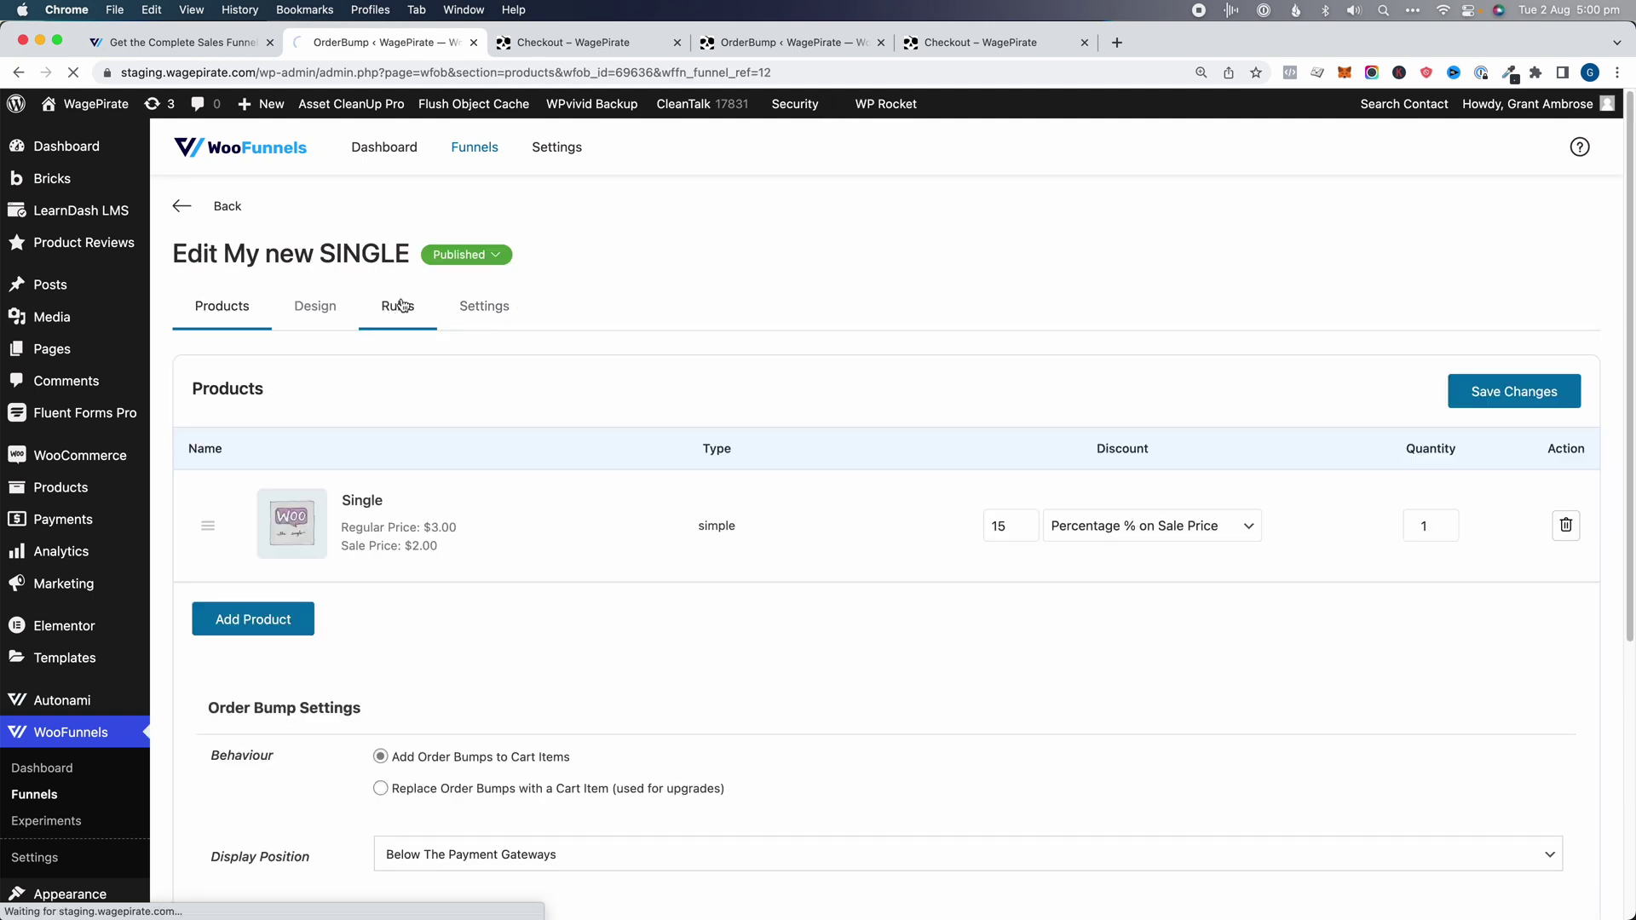
pyautogui.click(409, 305)
pyautogui.click(369, 450)
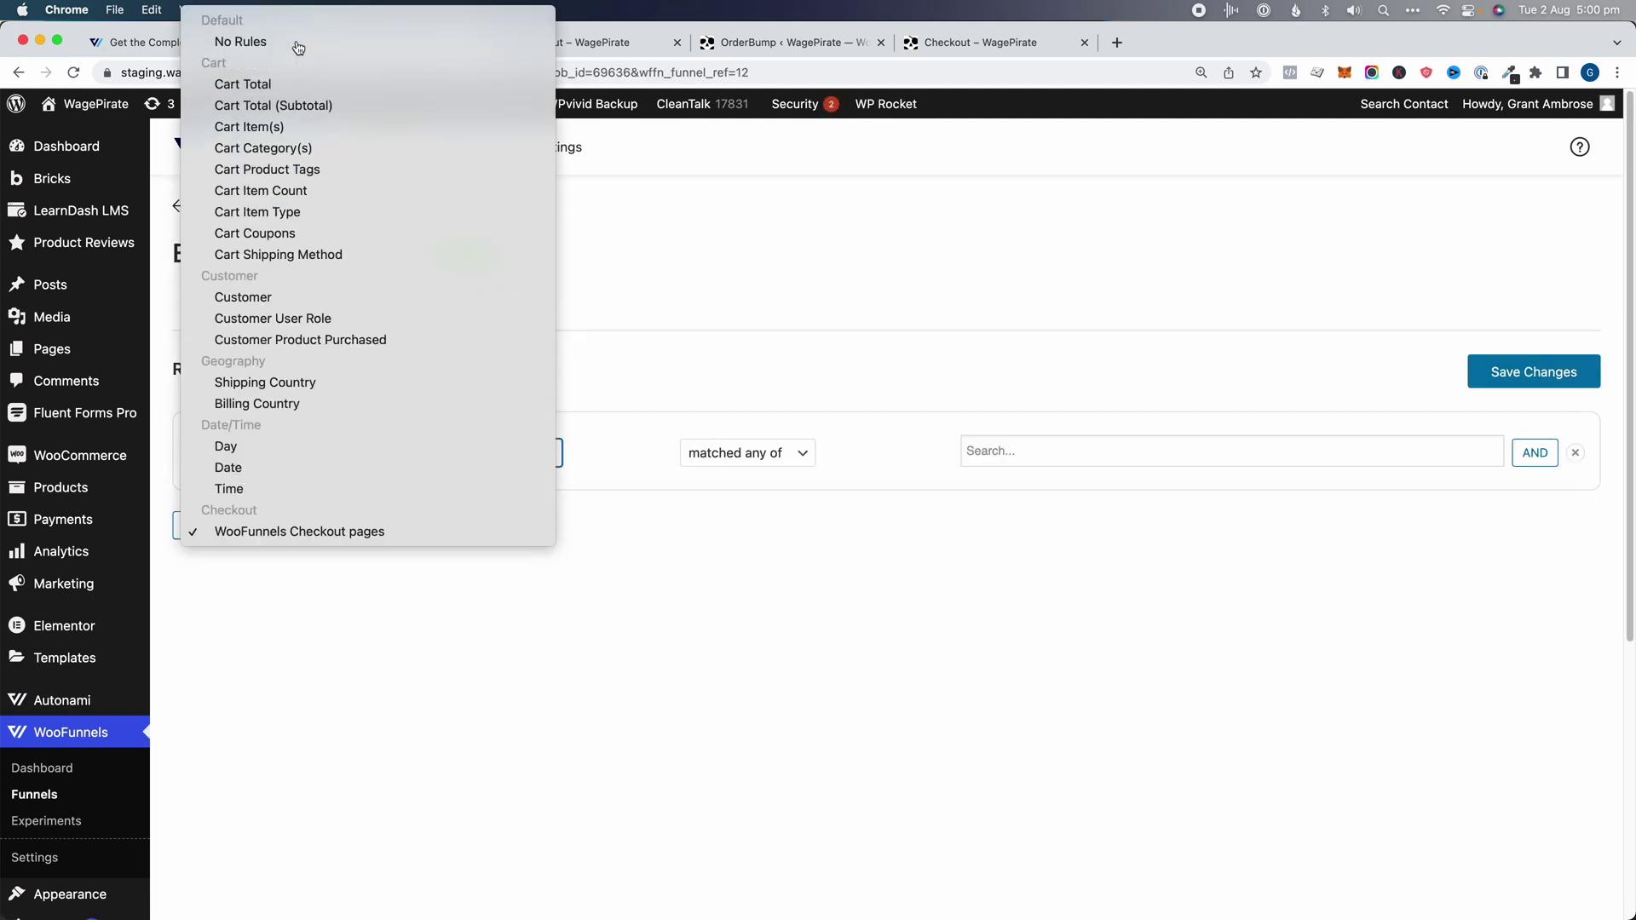
pyautogui.click(296, 42)
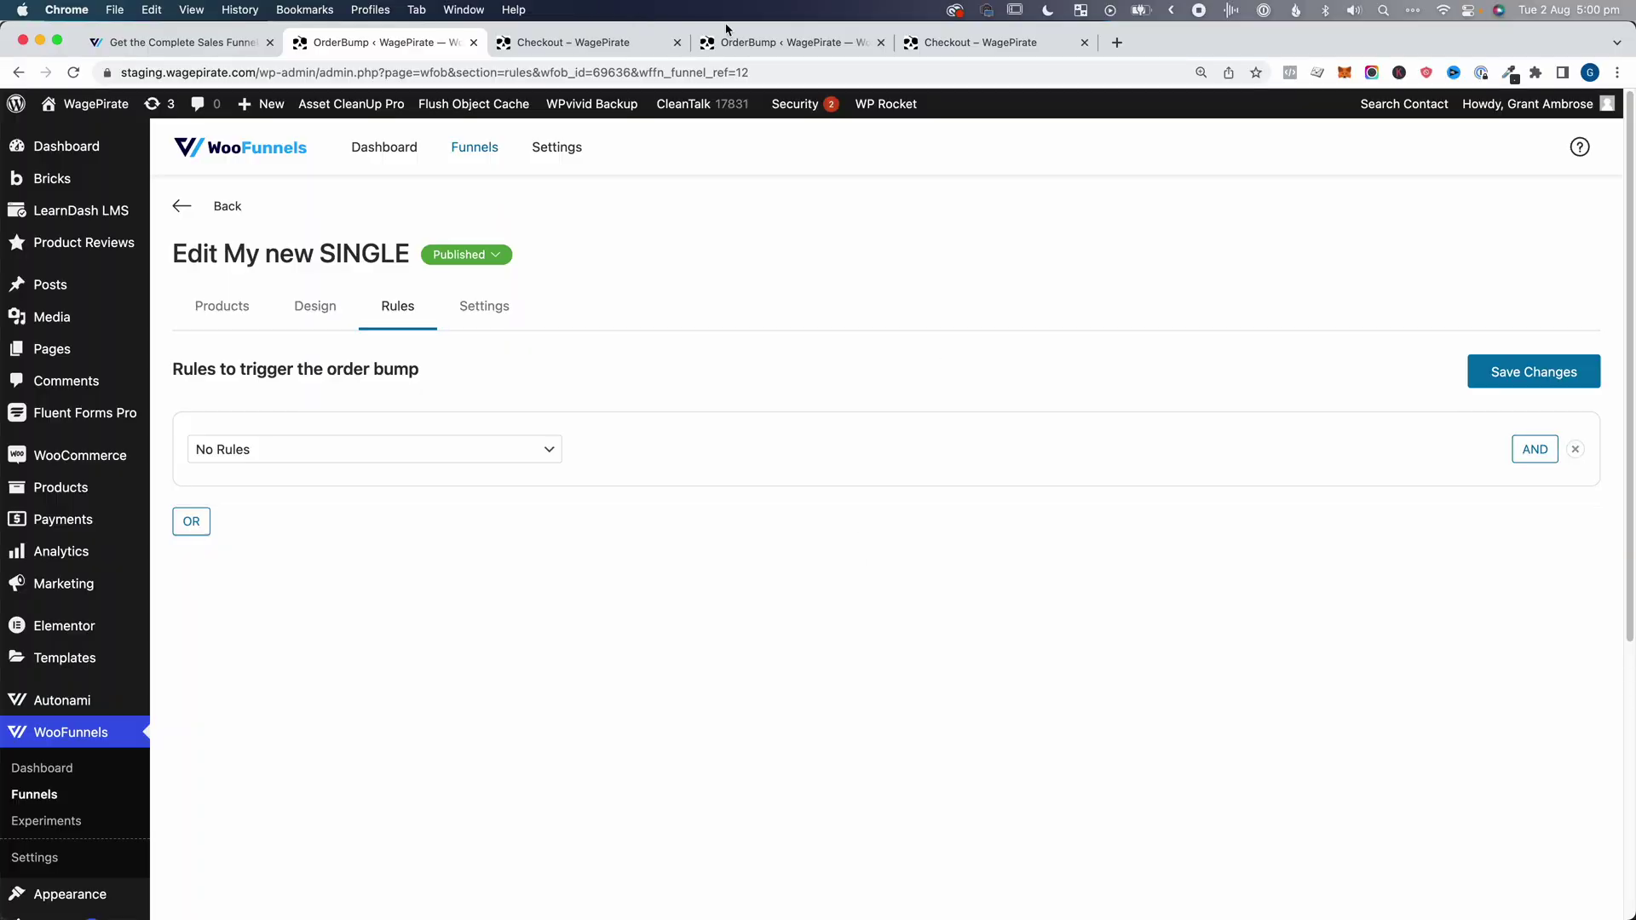
pyautogui.click(932, 44)
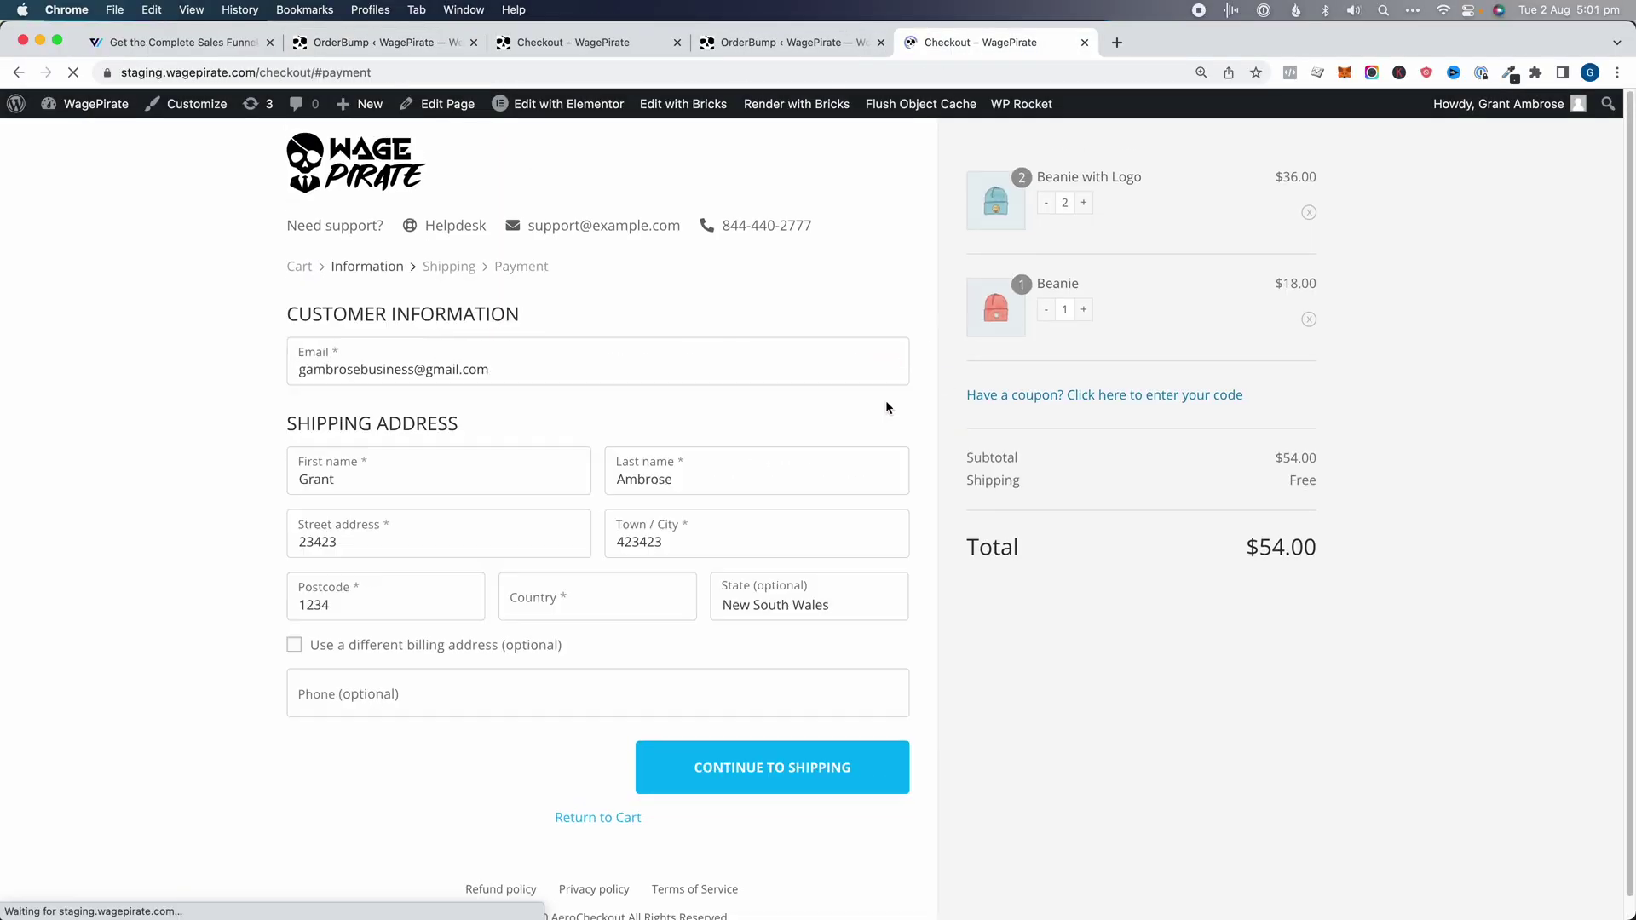
# - Move the test checkout through shipping to payment, where the order bump appears
pyautogui.click(763, 765)
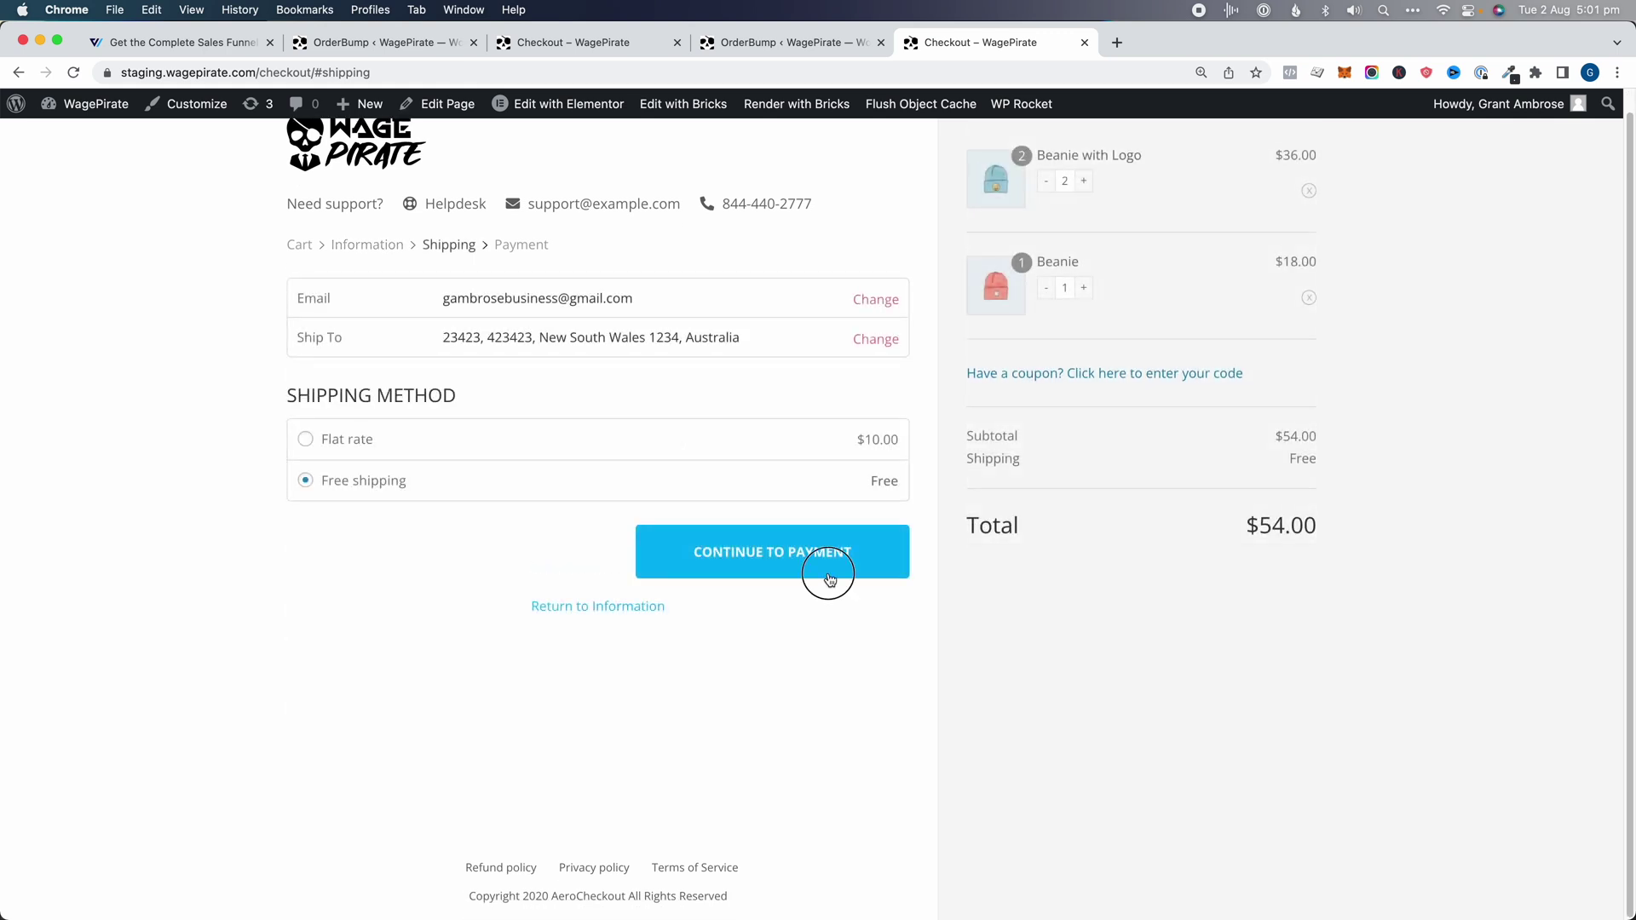
pyautogui.click(829, 567)
pyautogui.scroll(-2, 815, 471)
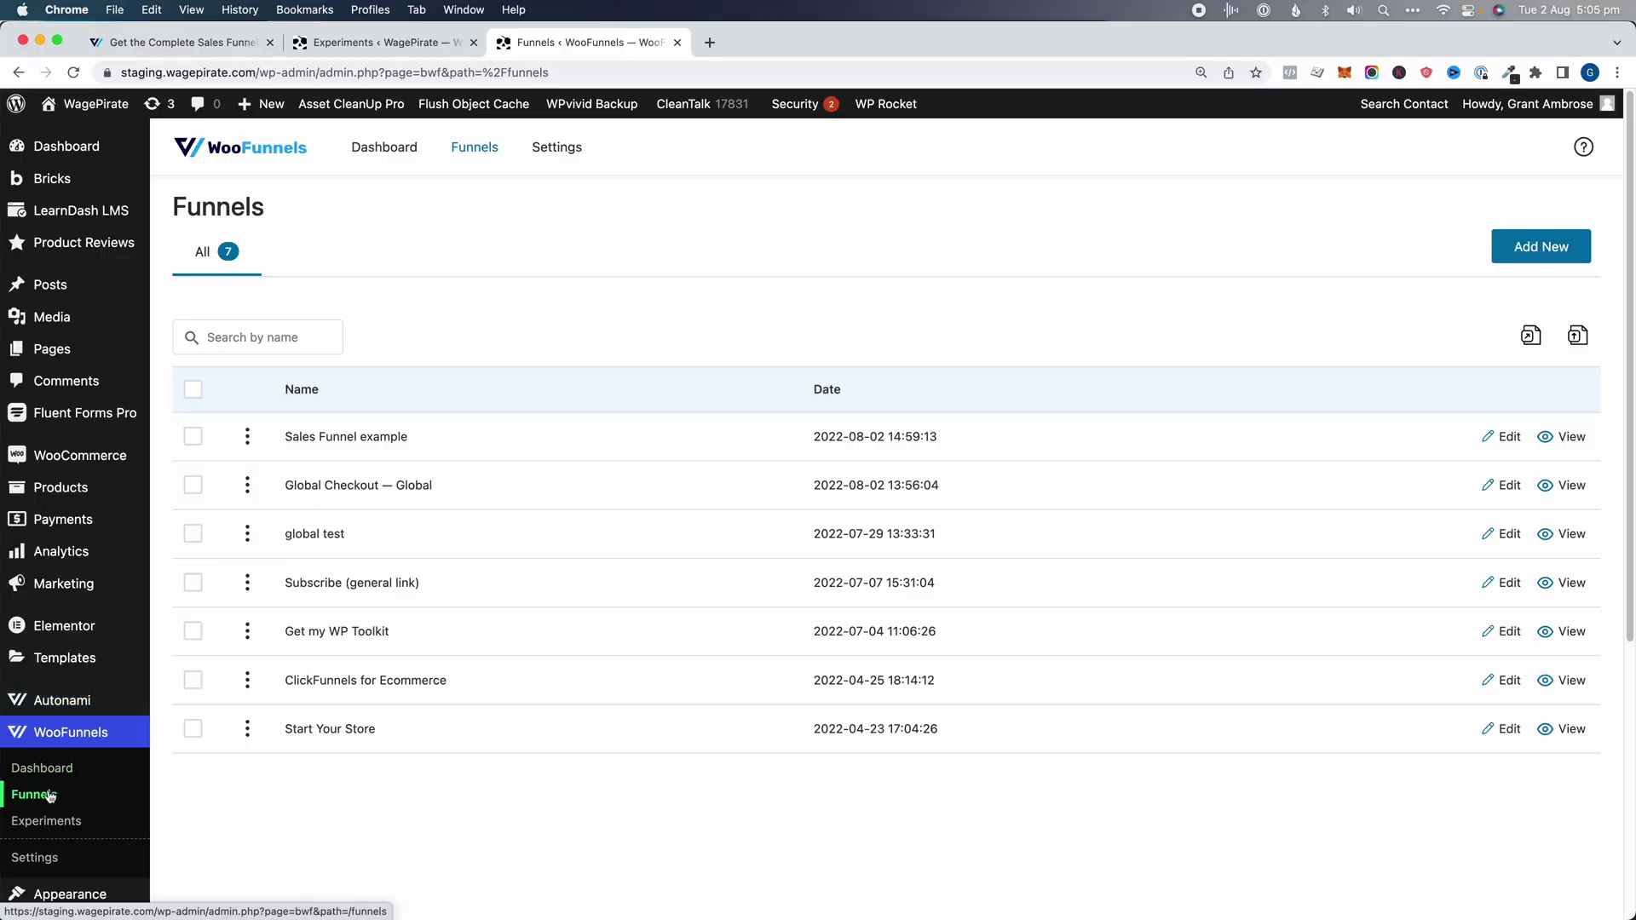
# - Switch the Global Checkout funnel's My new SINGLE – 10% OFF bump to No Rules
pyautogui.click(348, 489)
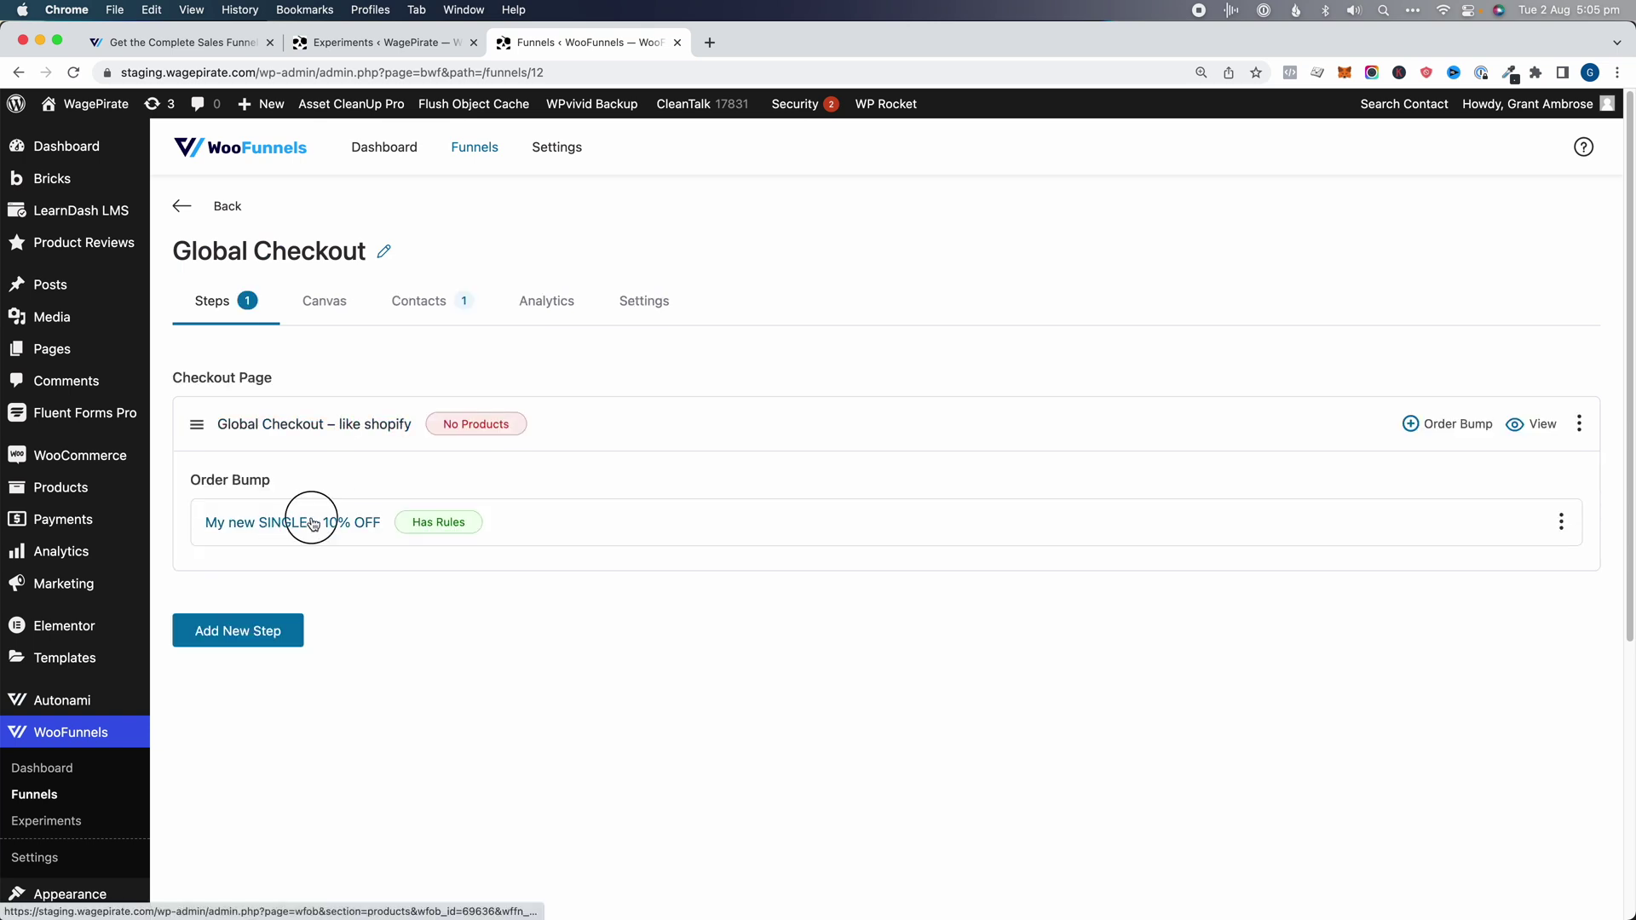
pyautogui.click(312, 523)
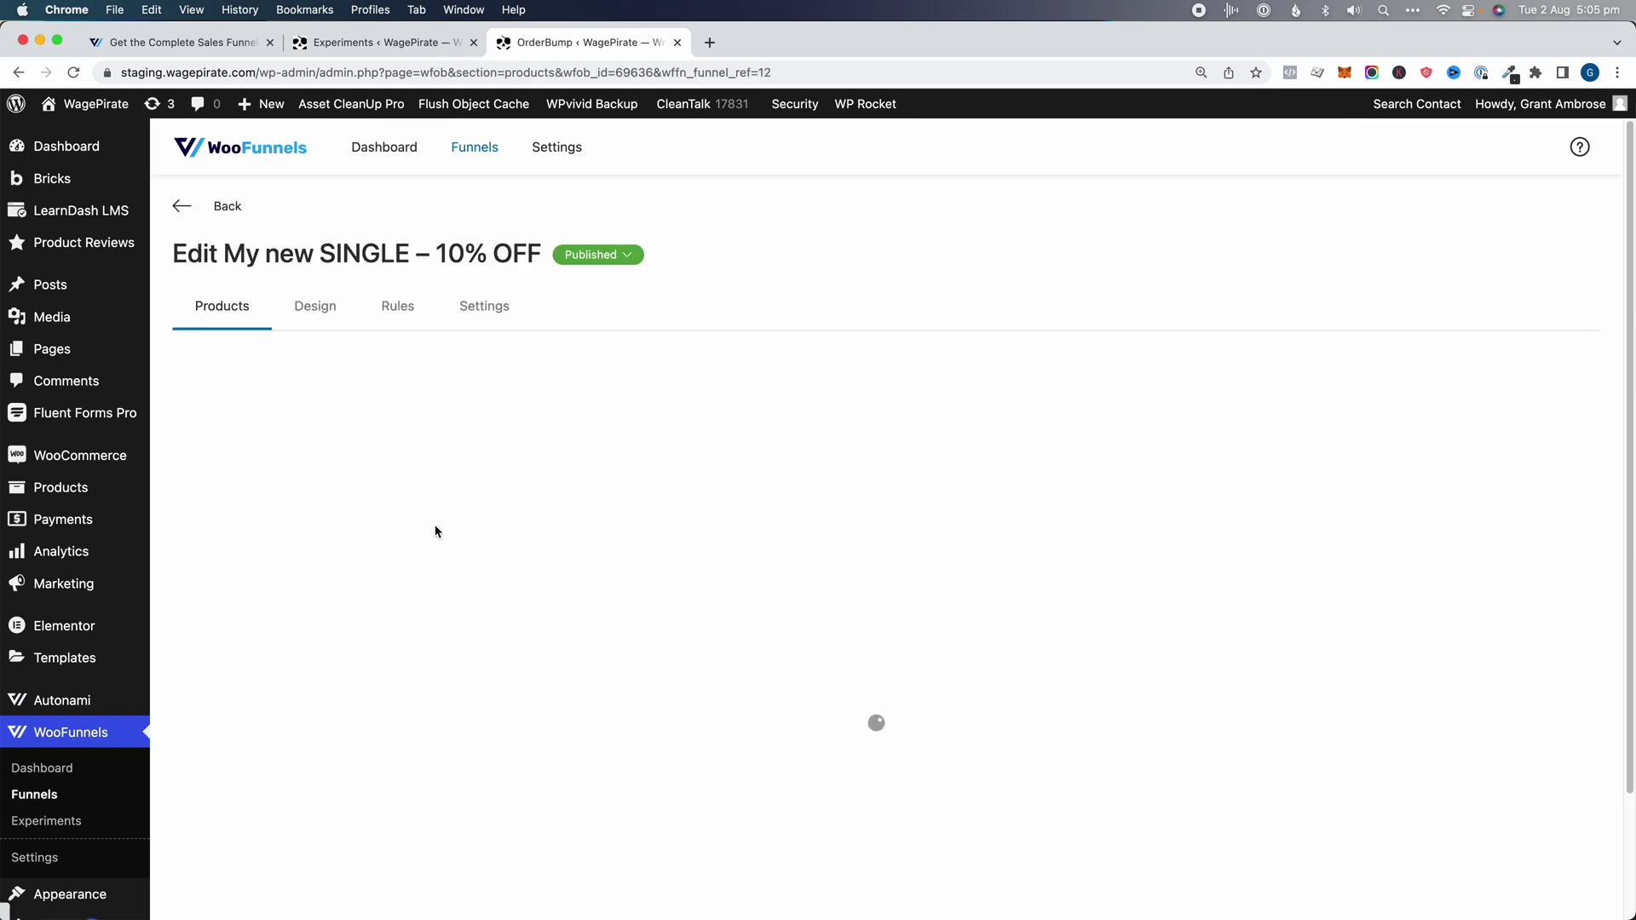
pyautogui.click(398, 306)
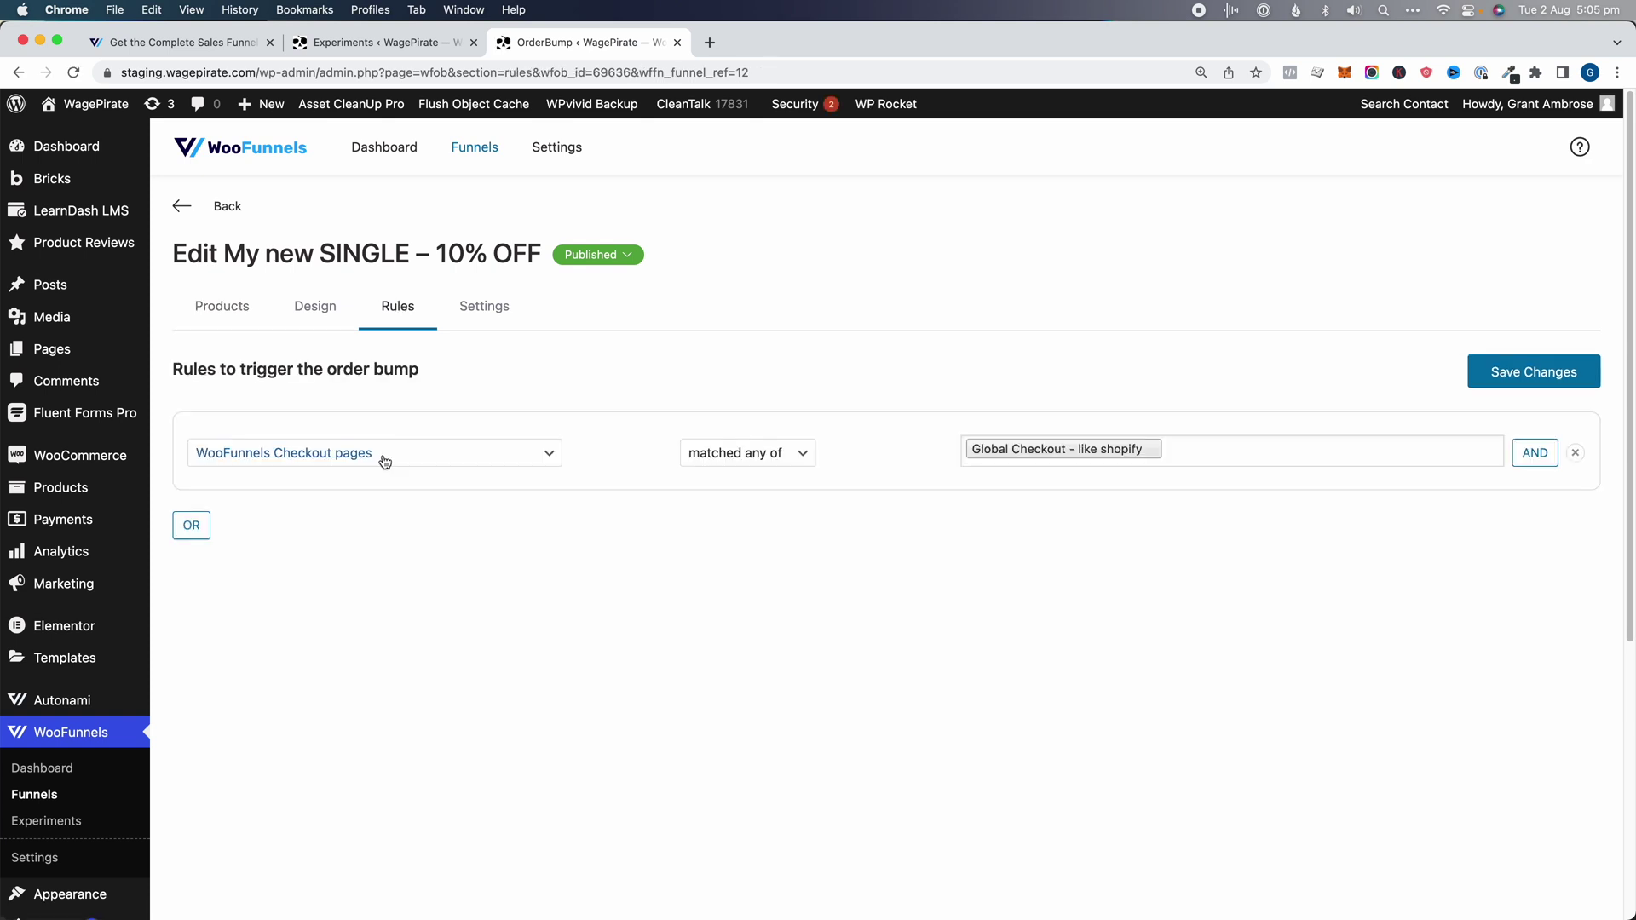
pyautogui.click(380, 453)
pyautogui.scroll(2, 347, 267)
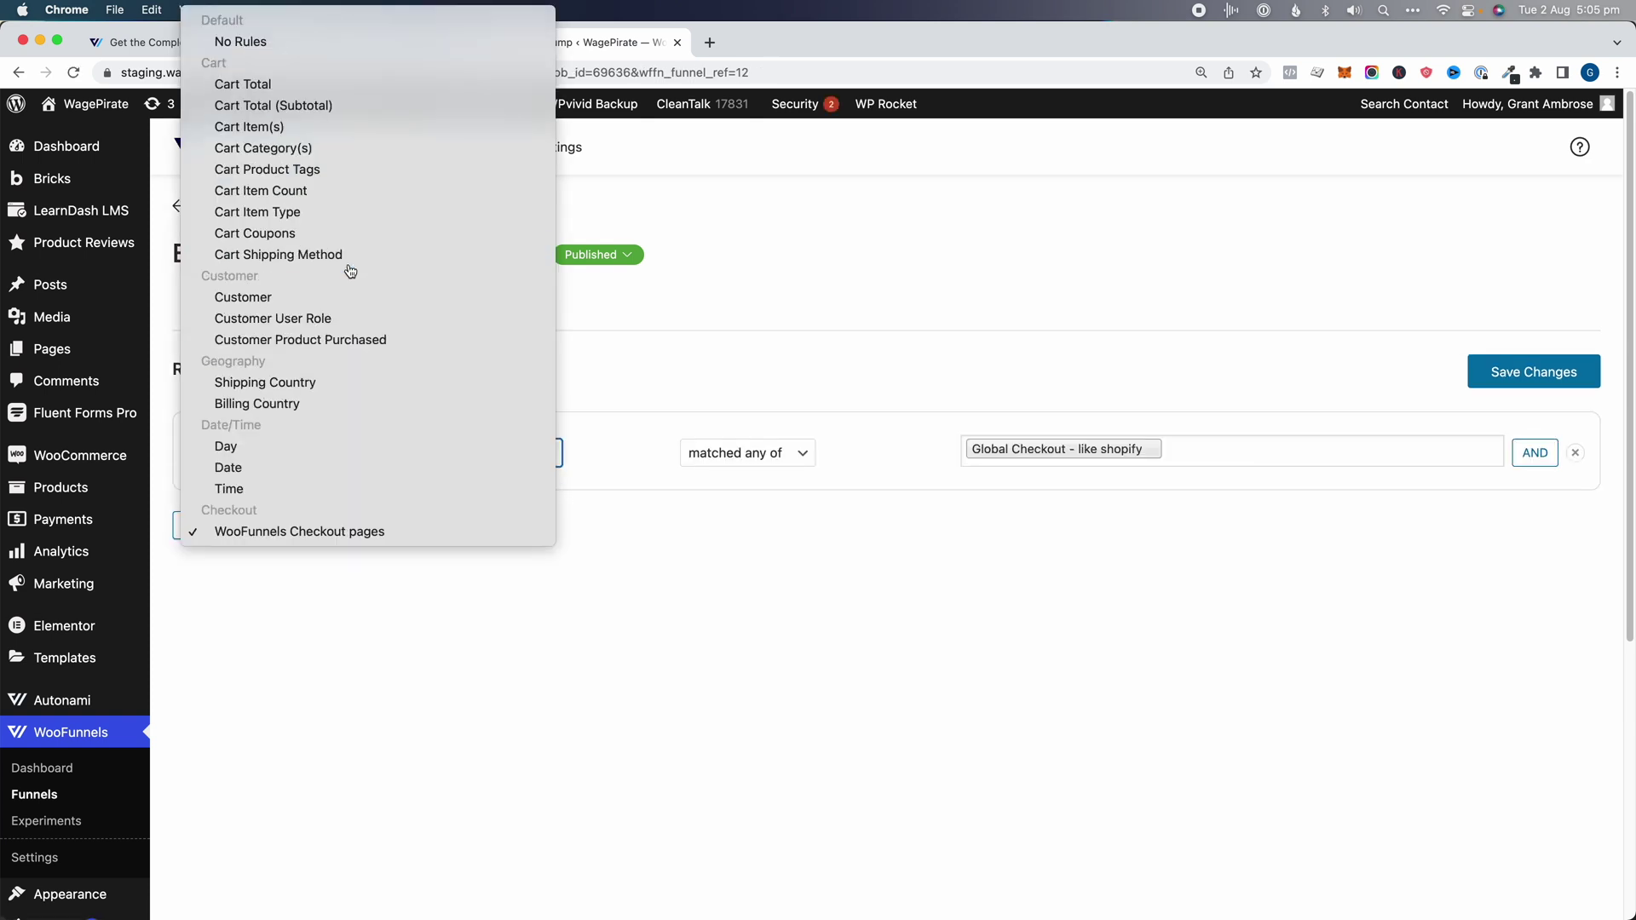
pyautogui.click(305, 43)
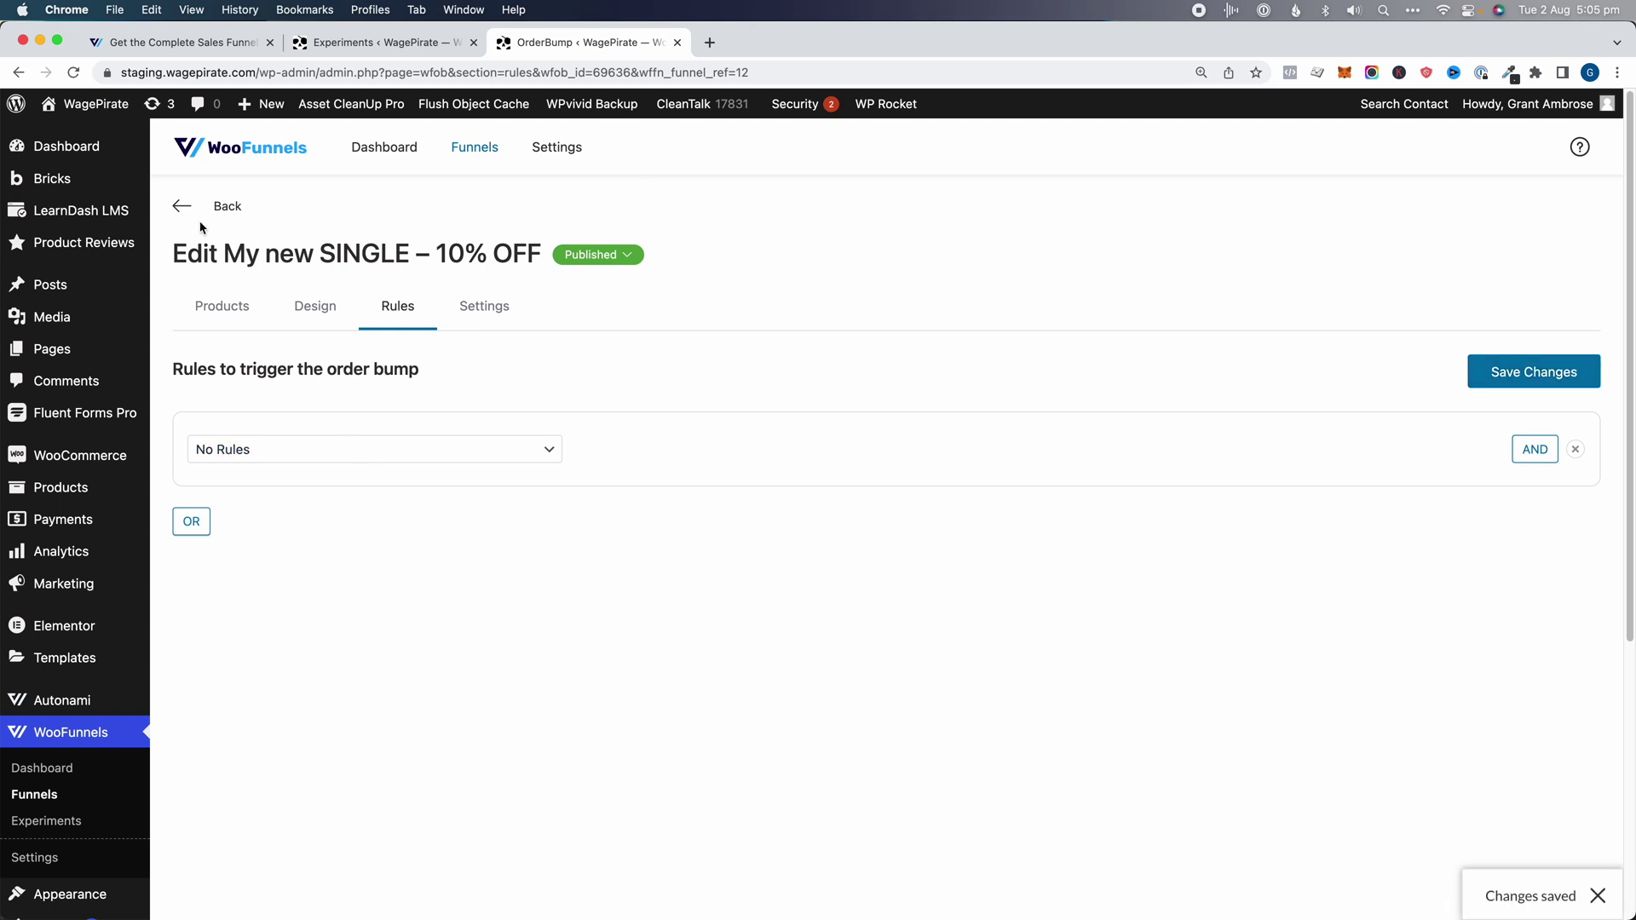
pyautogui.click(182, 207)
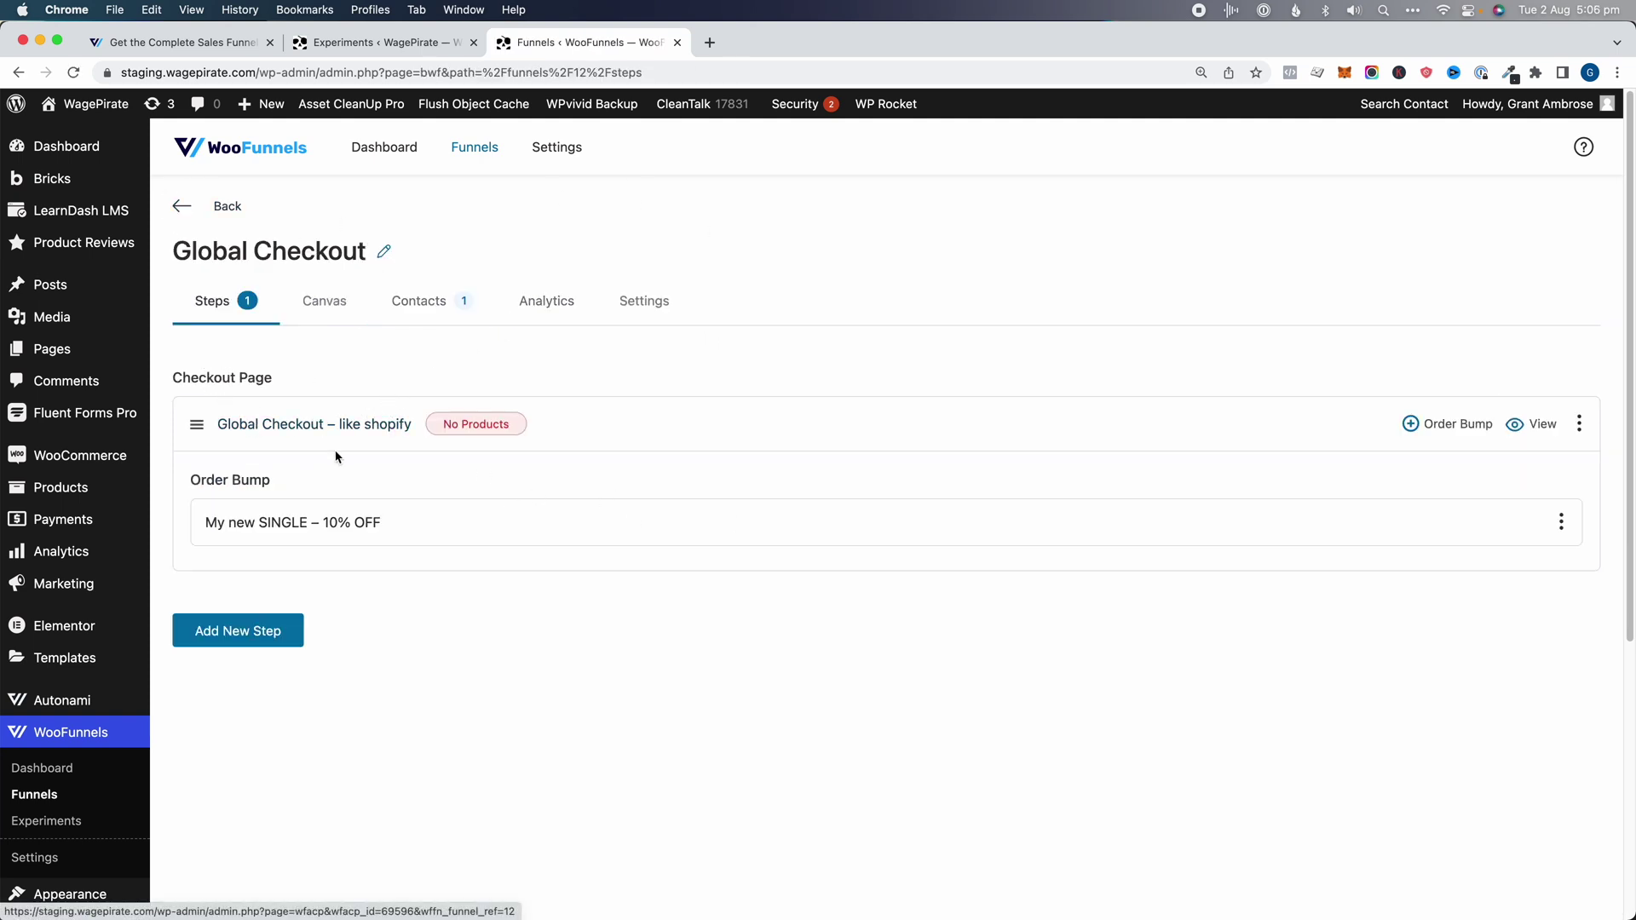
# - Start an A/B test on the 10% OFF order bump by duplicating the original variant
pyautogui.click(1561, 522)
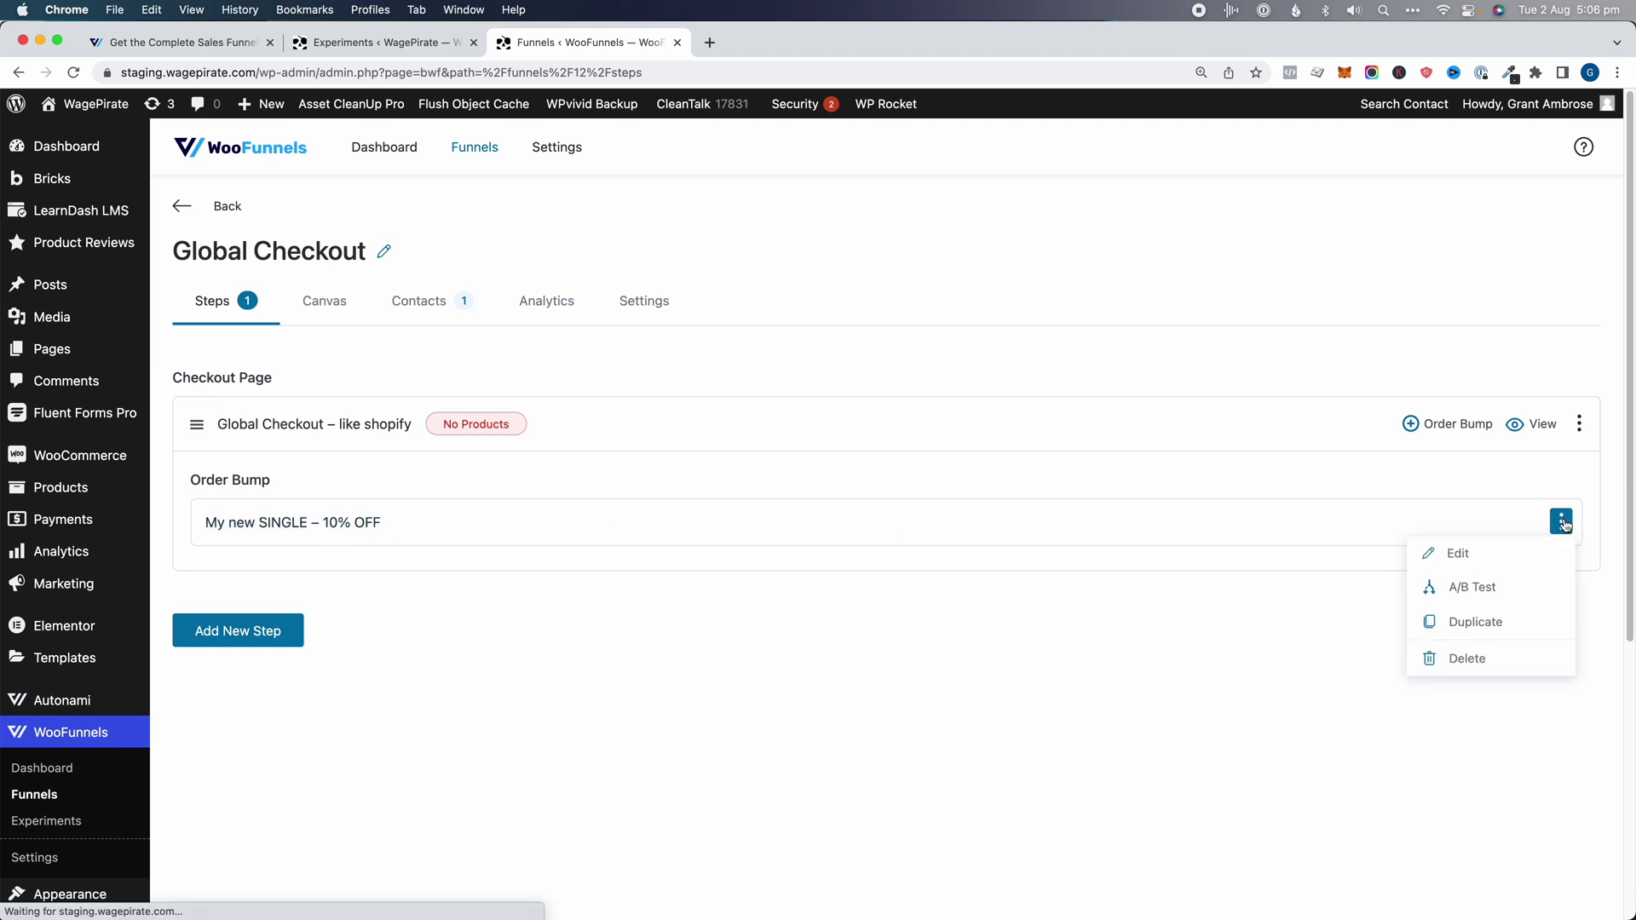
pyautogui.click(1486, 593)
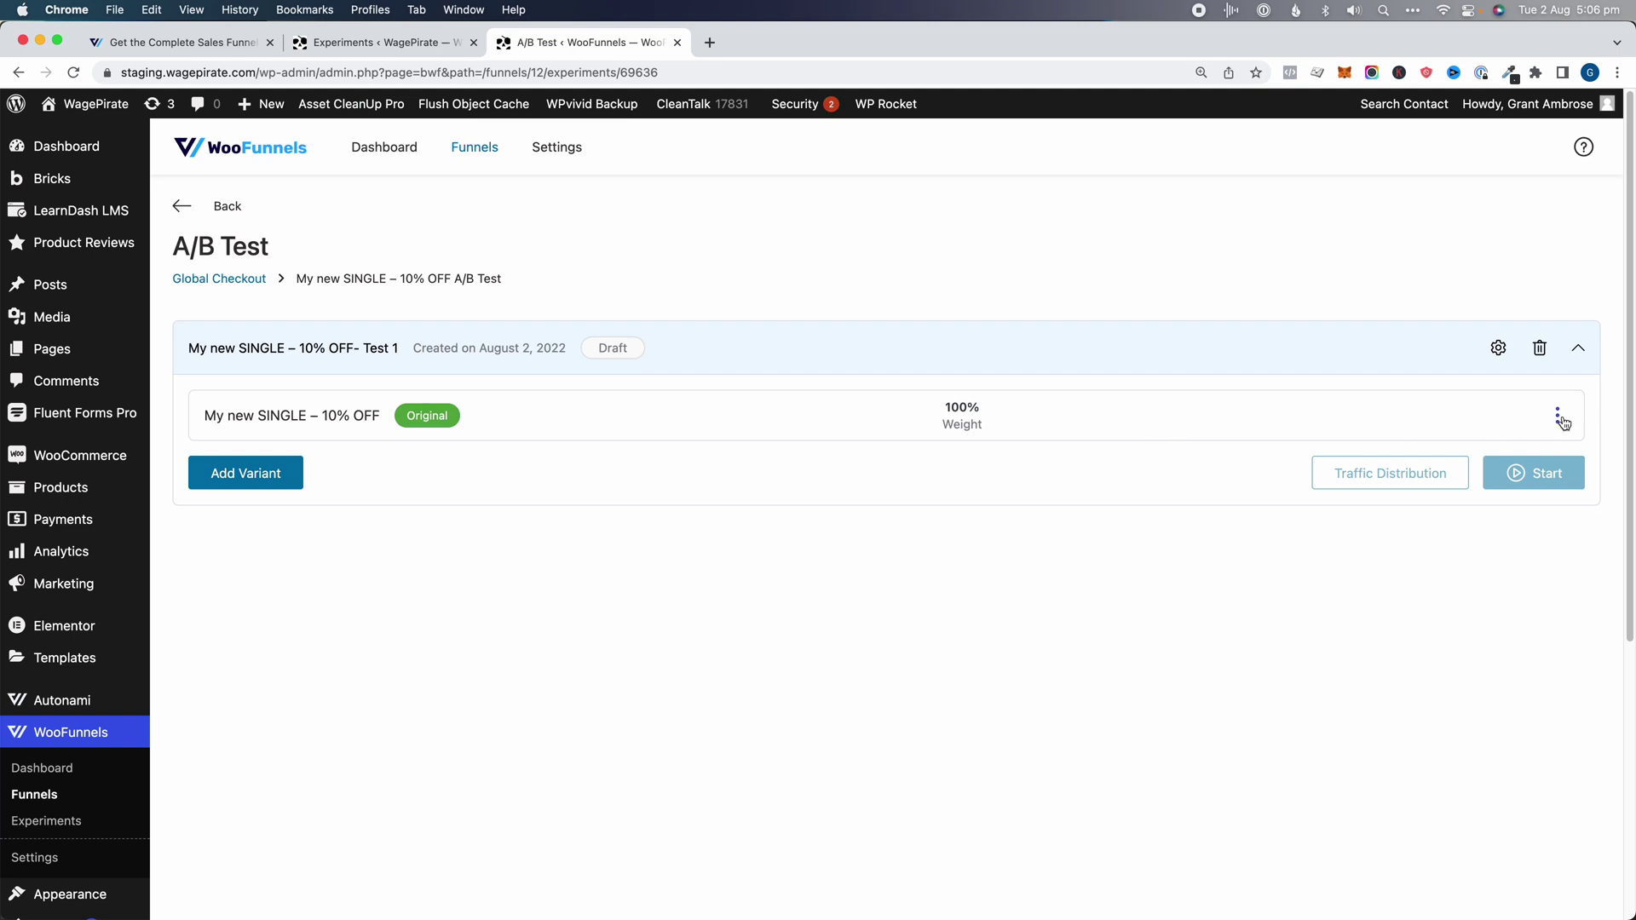
pyautogui.click(1564, 423)
pyautogui.click(1494, 486)
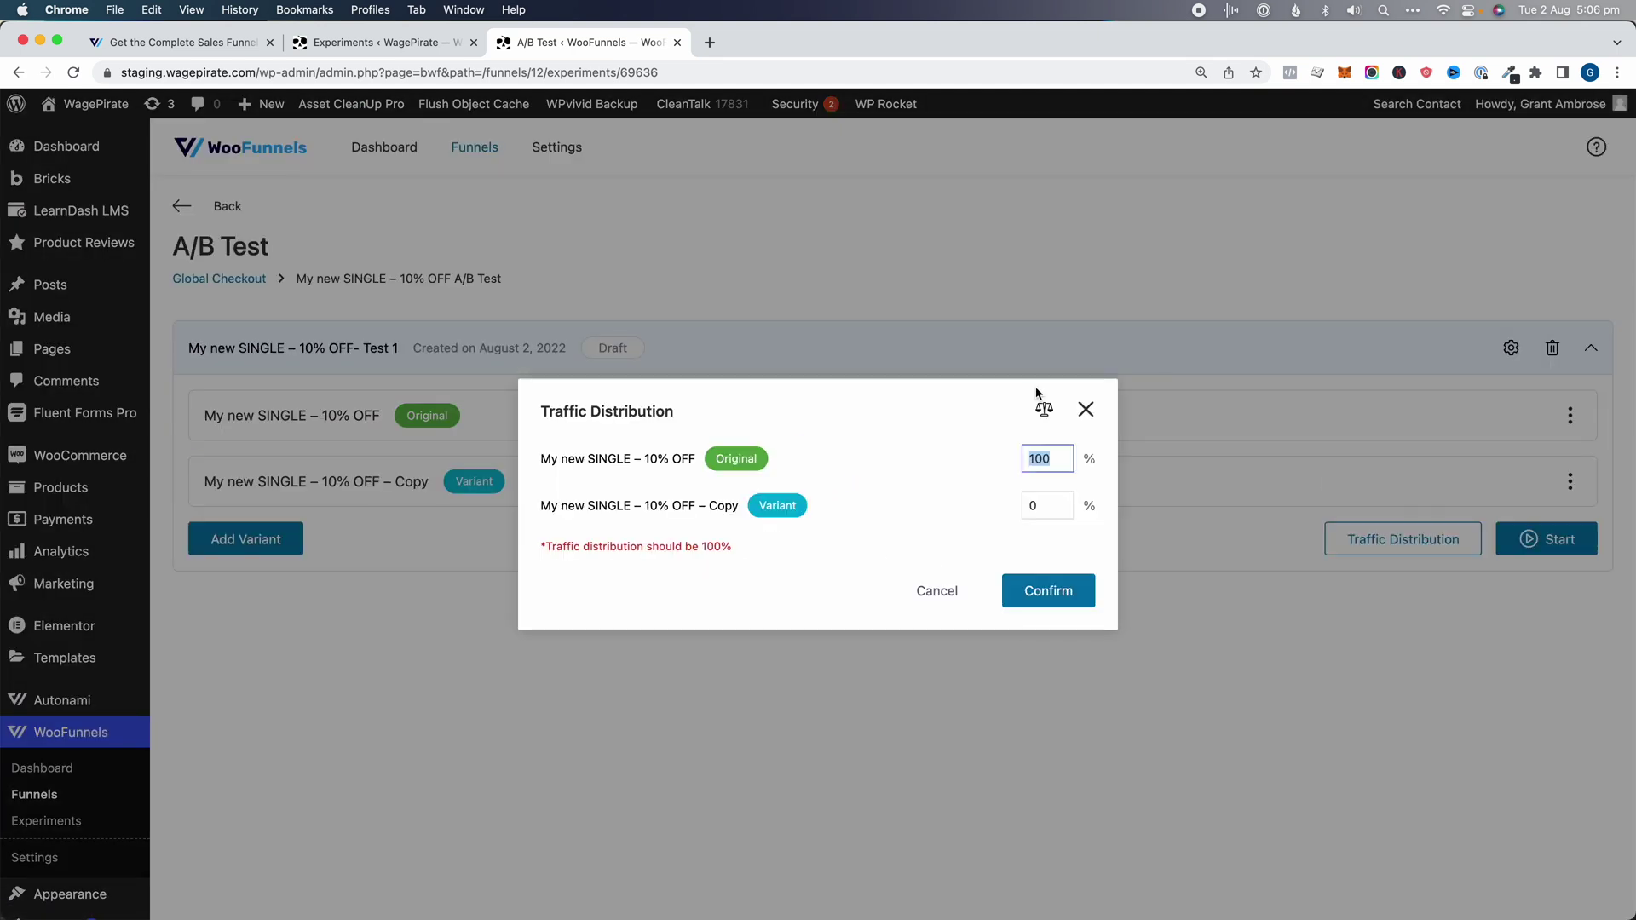
# - Balance traffic 50/50 between the original and Copy variants, then edit the Copy
pyautogui.click(1044, 413)
pyautogui.click(1056, 592)
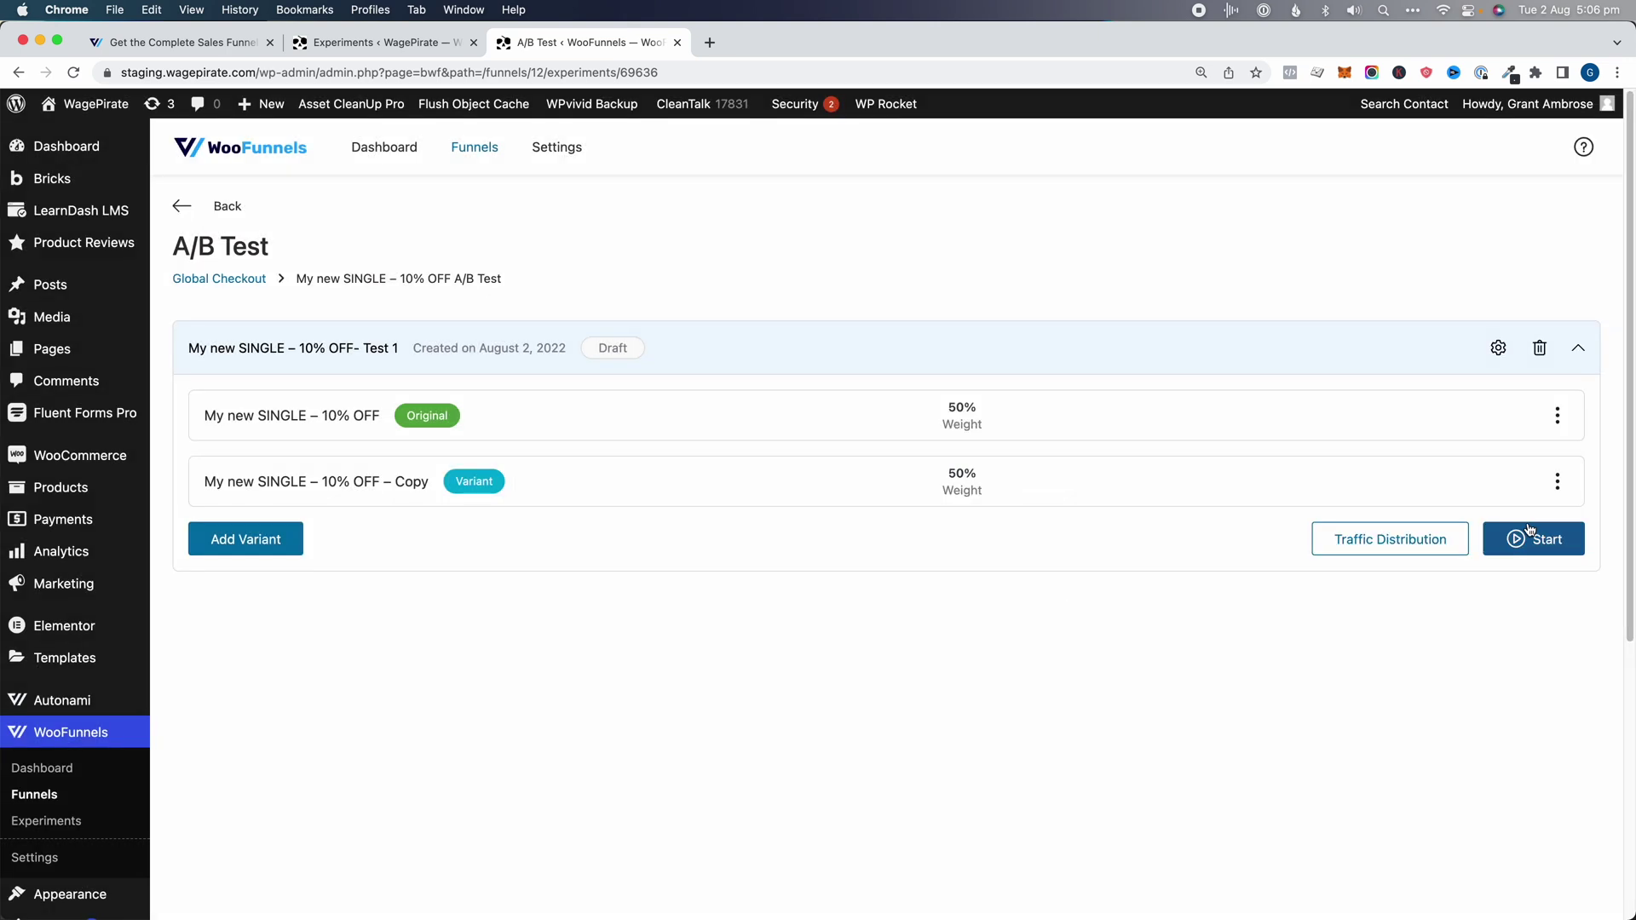
pyautogui.click(1559, 482)
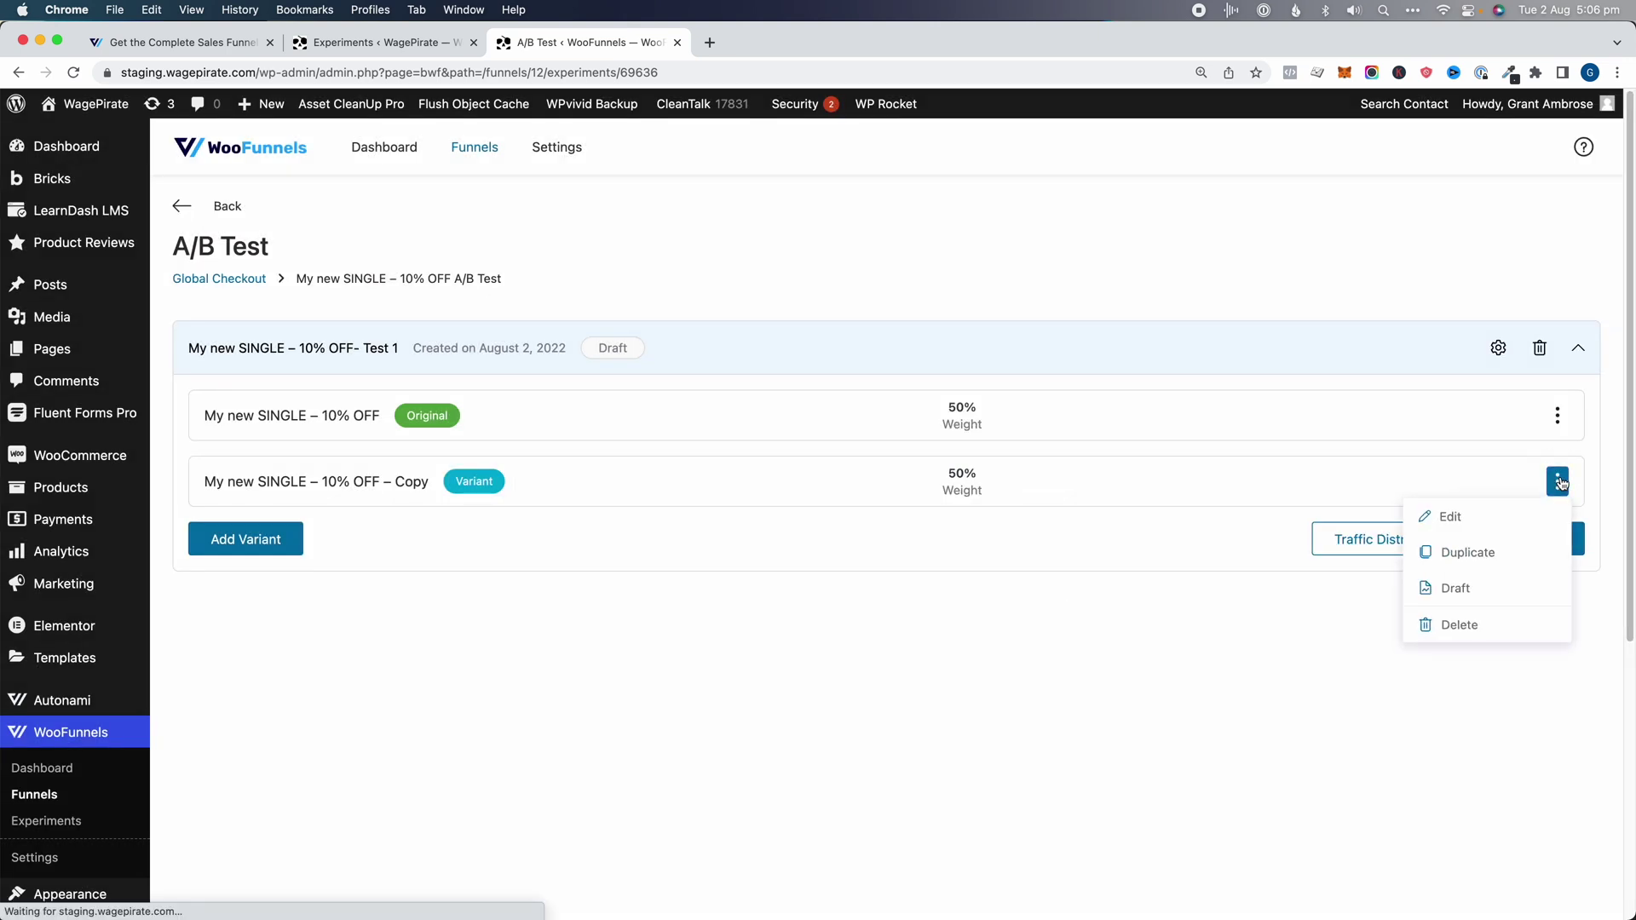
pyautogui.click(1488, 529)
# - Set the Copy variant's discount to 20, retitle it 'My new SINGLE – 20% OFF', and save
pyautogui.doubleClick(997, 522)
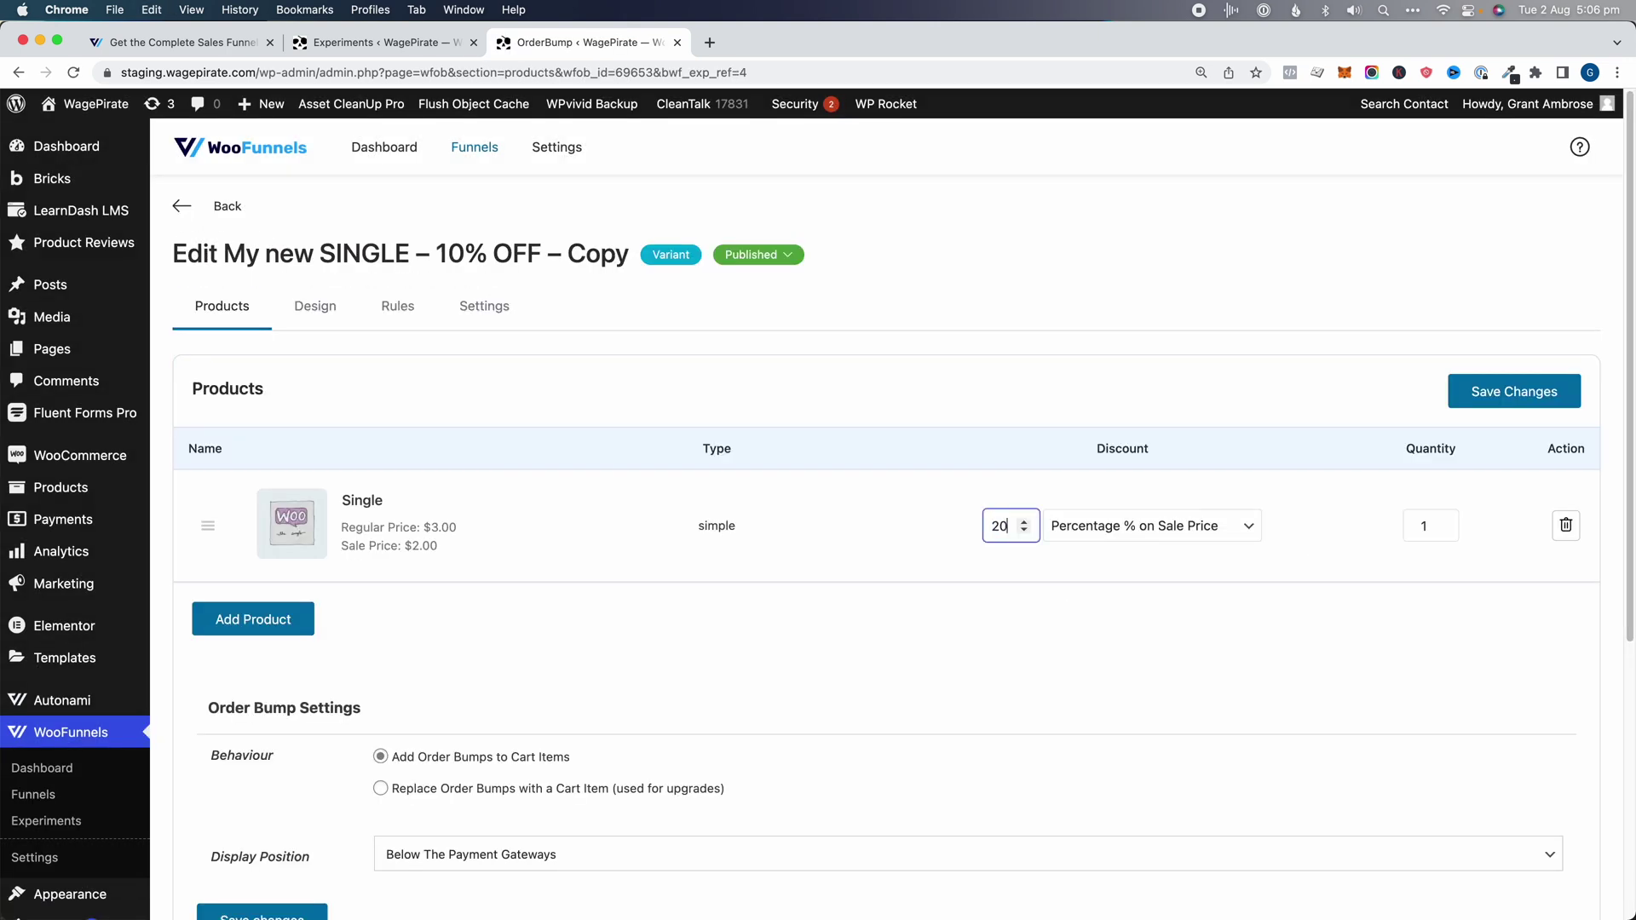
pyautogui.click(758, 254)
pyautogui.click(749, 289)
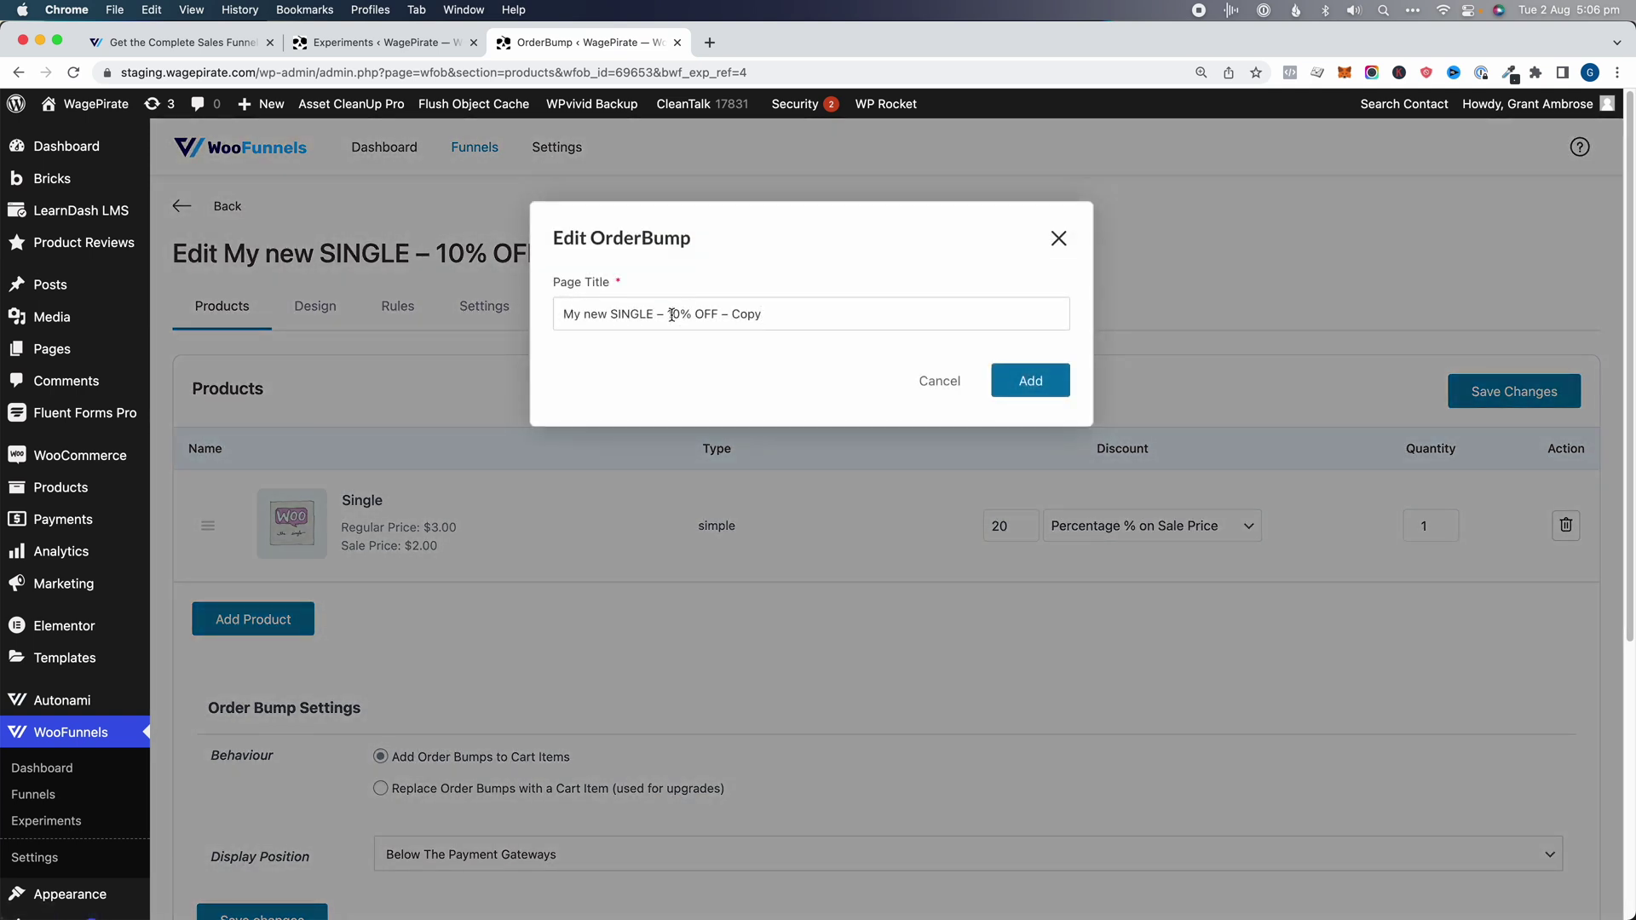
pyautogui.click(1026, 401)
pyautogui.click(1553, 394)
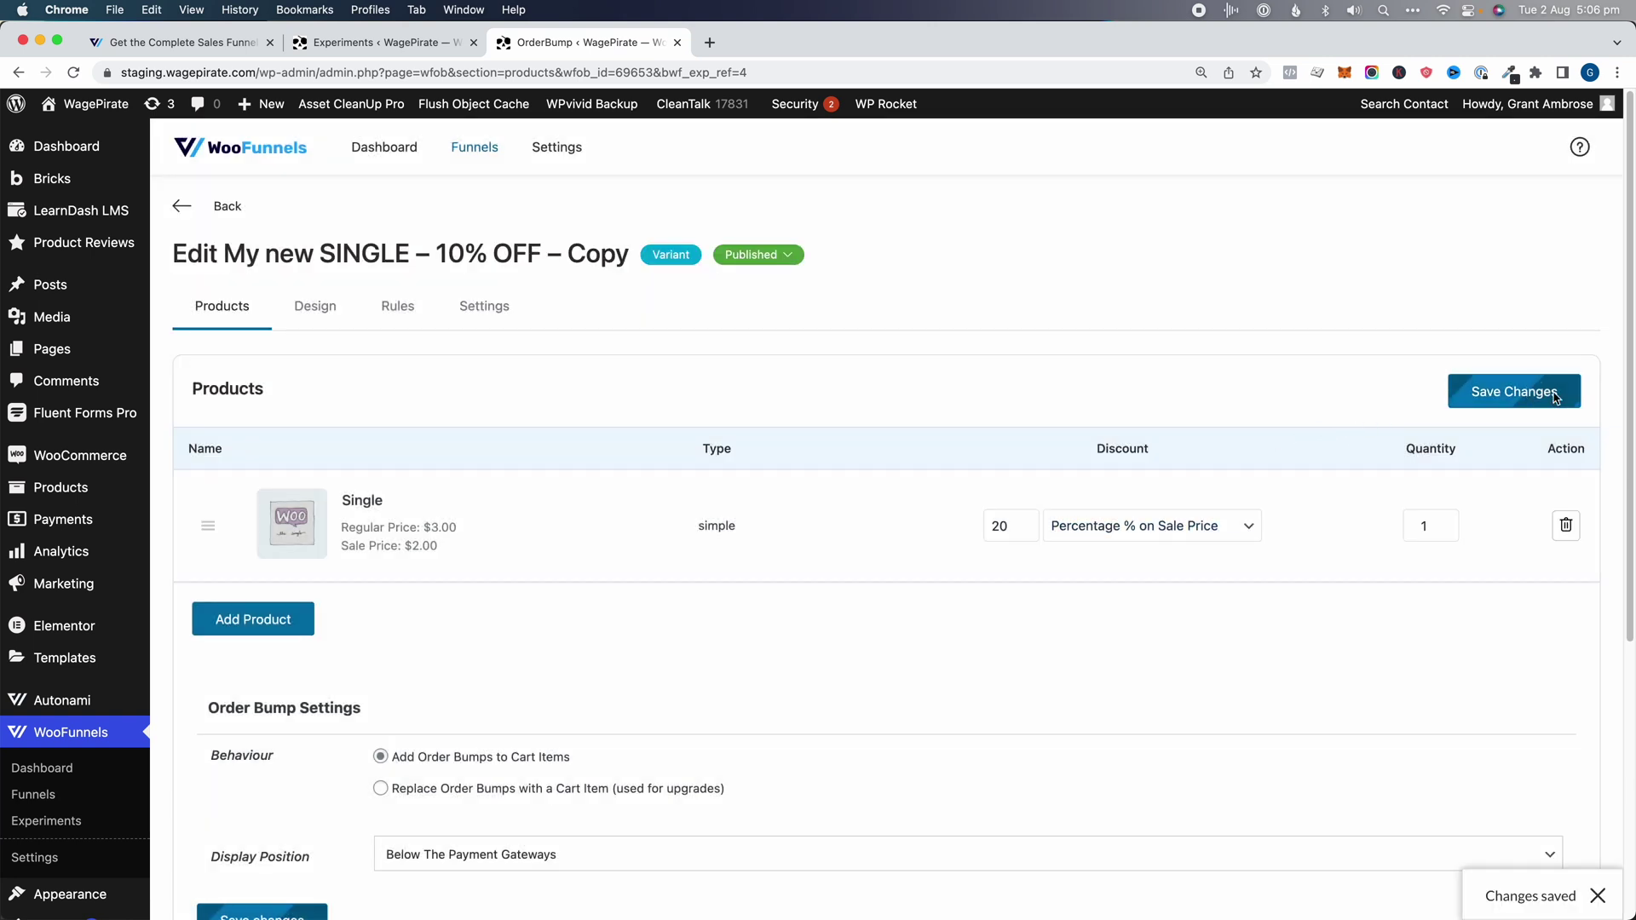
pyautogui.click(38, 822)
# - Rename the order bump experiment to '10 VS 20% VS 30% OFF'
pyautogui.doubleClick(767, 406)
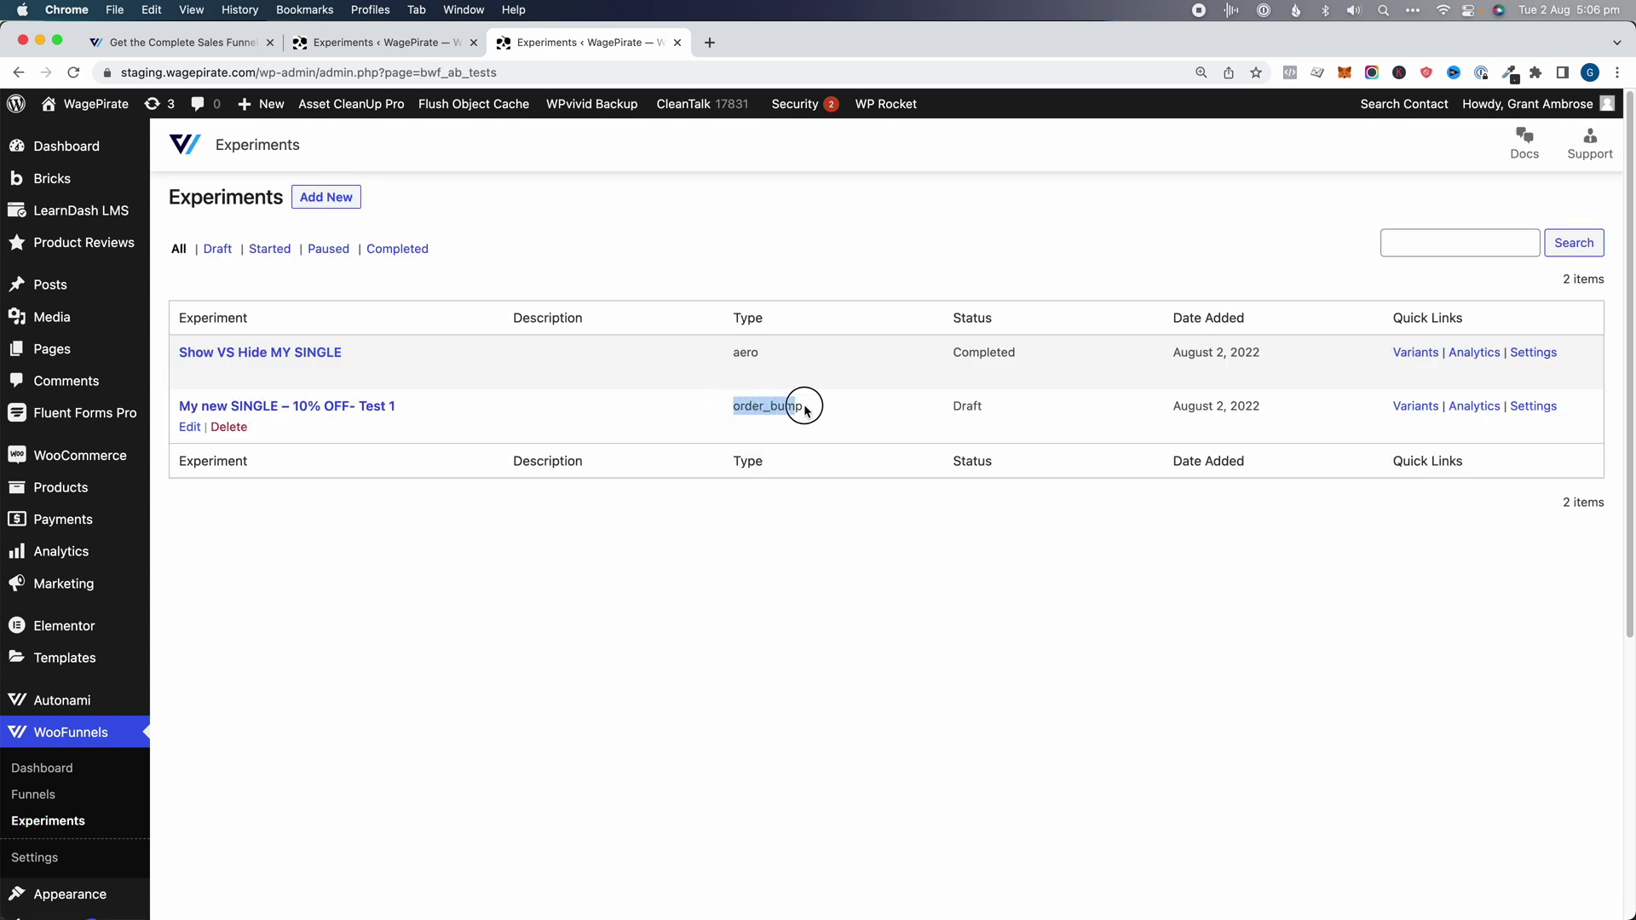
pyautogui.click(768, 404)
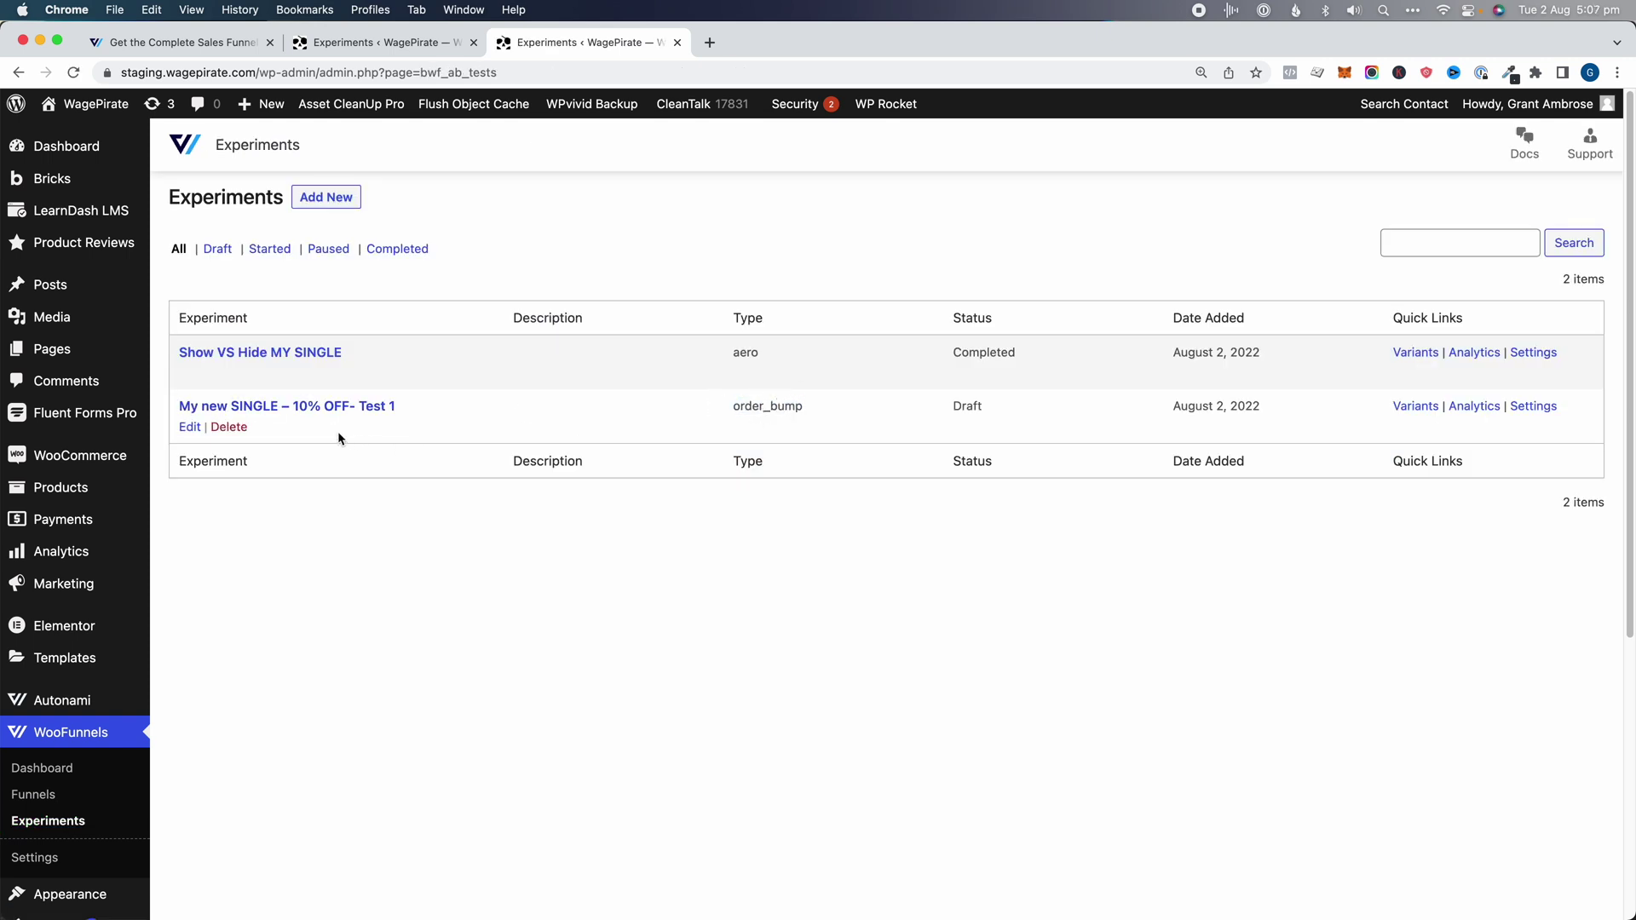
pyautogui.click(191, 427)
pyautogui.click(519, 208)
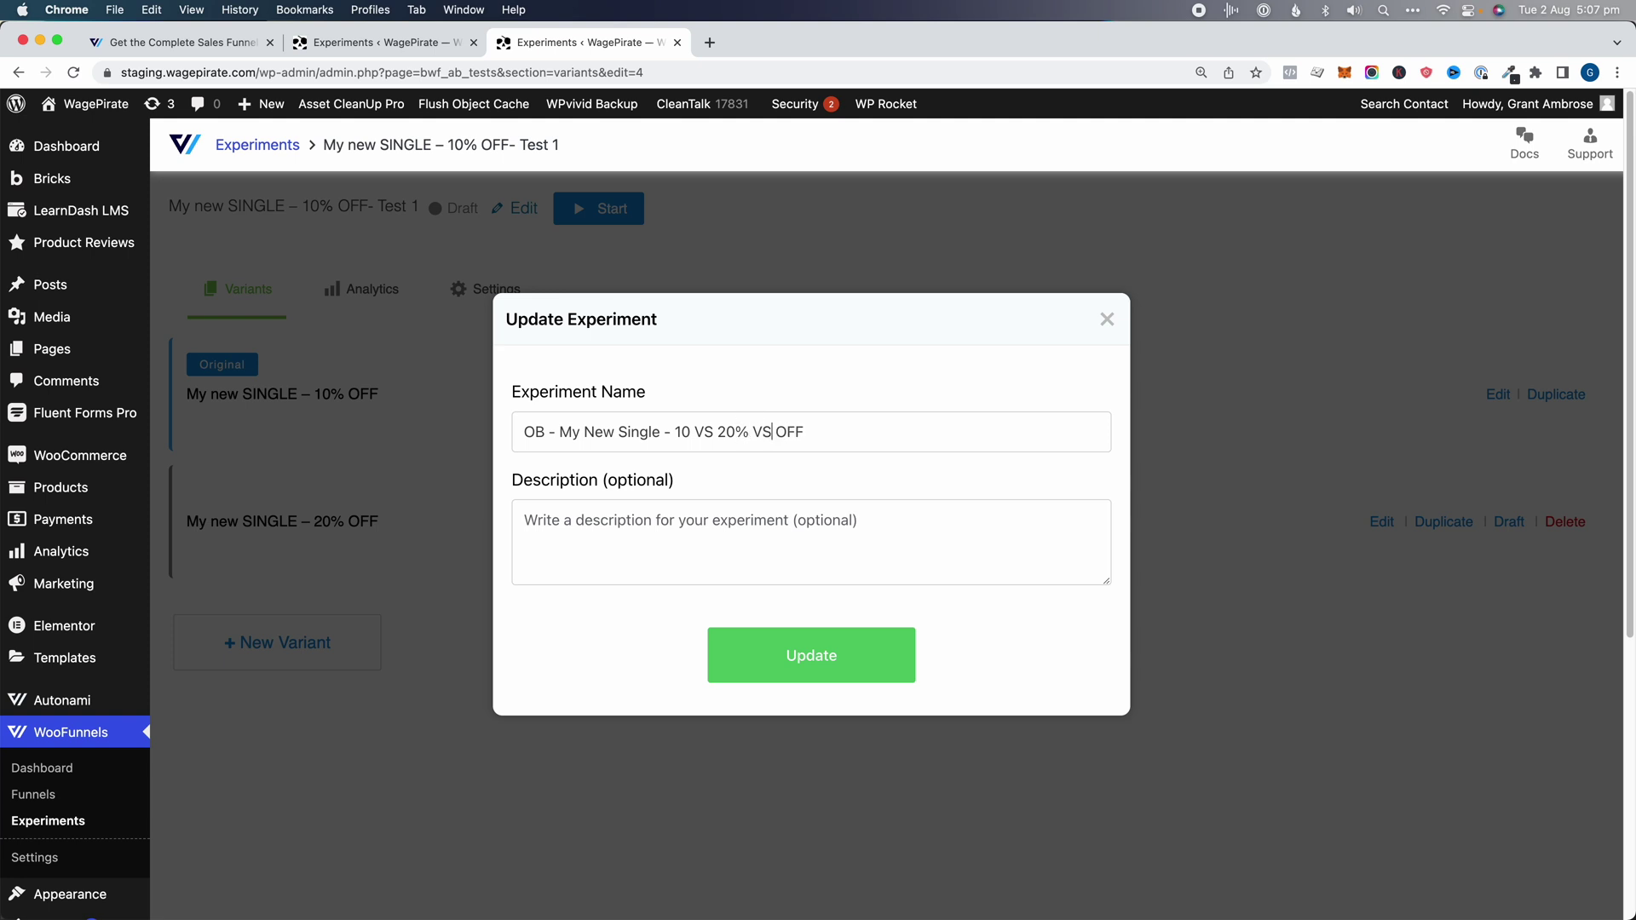
pyautogui.click(840, 660)
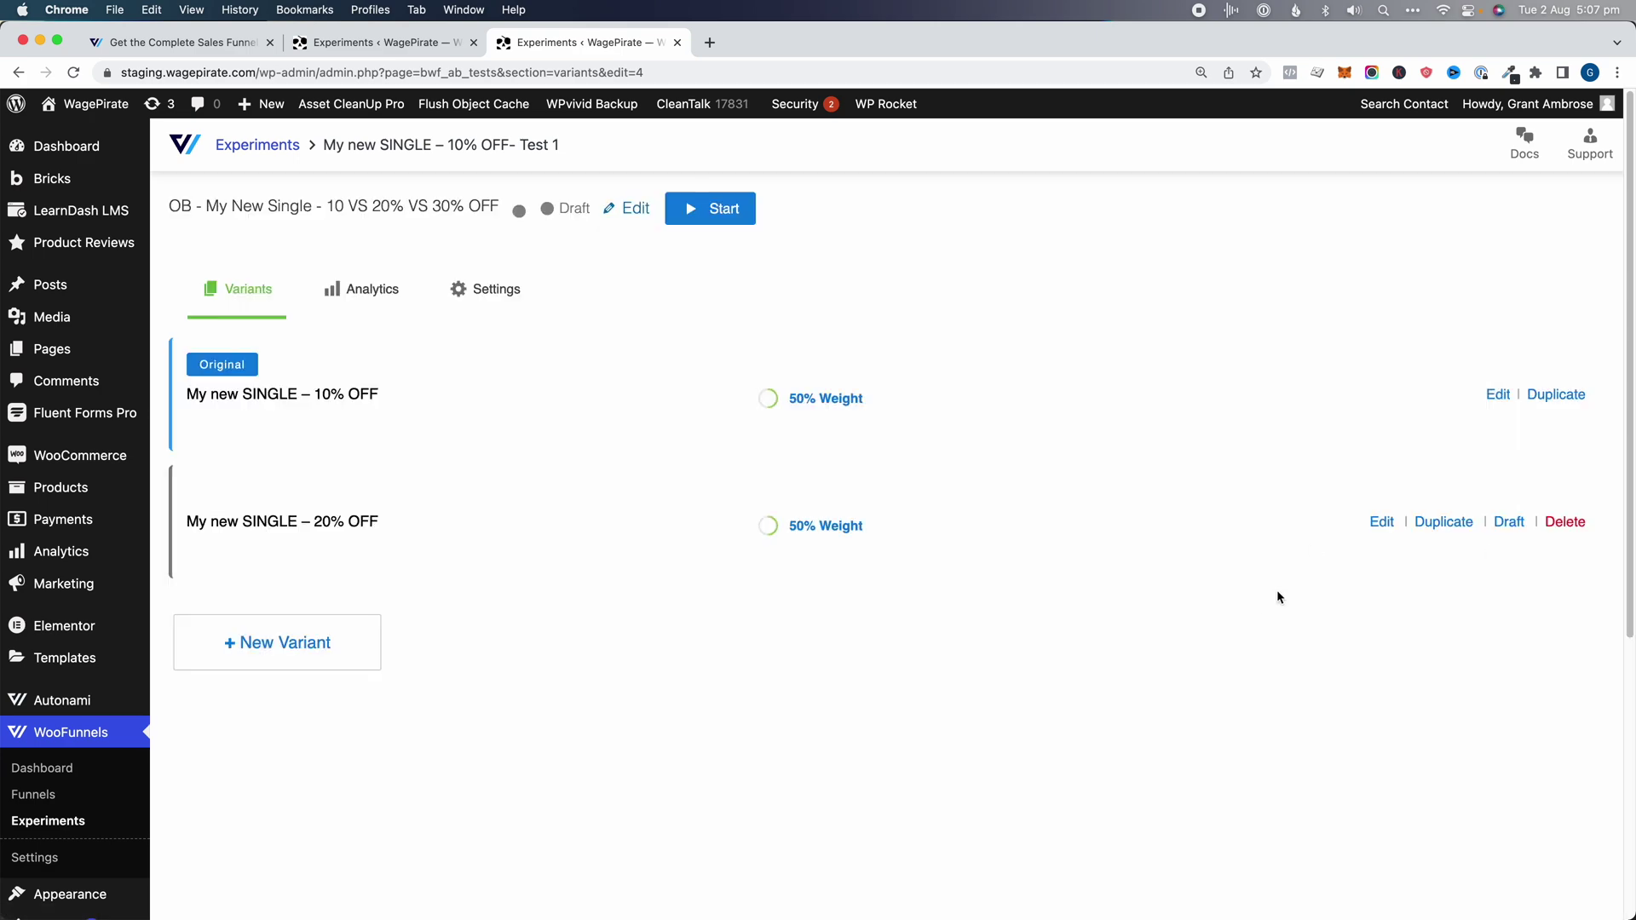
# - Duplicate the 20% OFF variant and update the traffic split to 34/33/33
pyautogui.click(1457, 523)
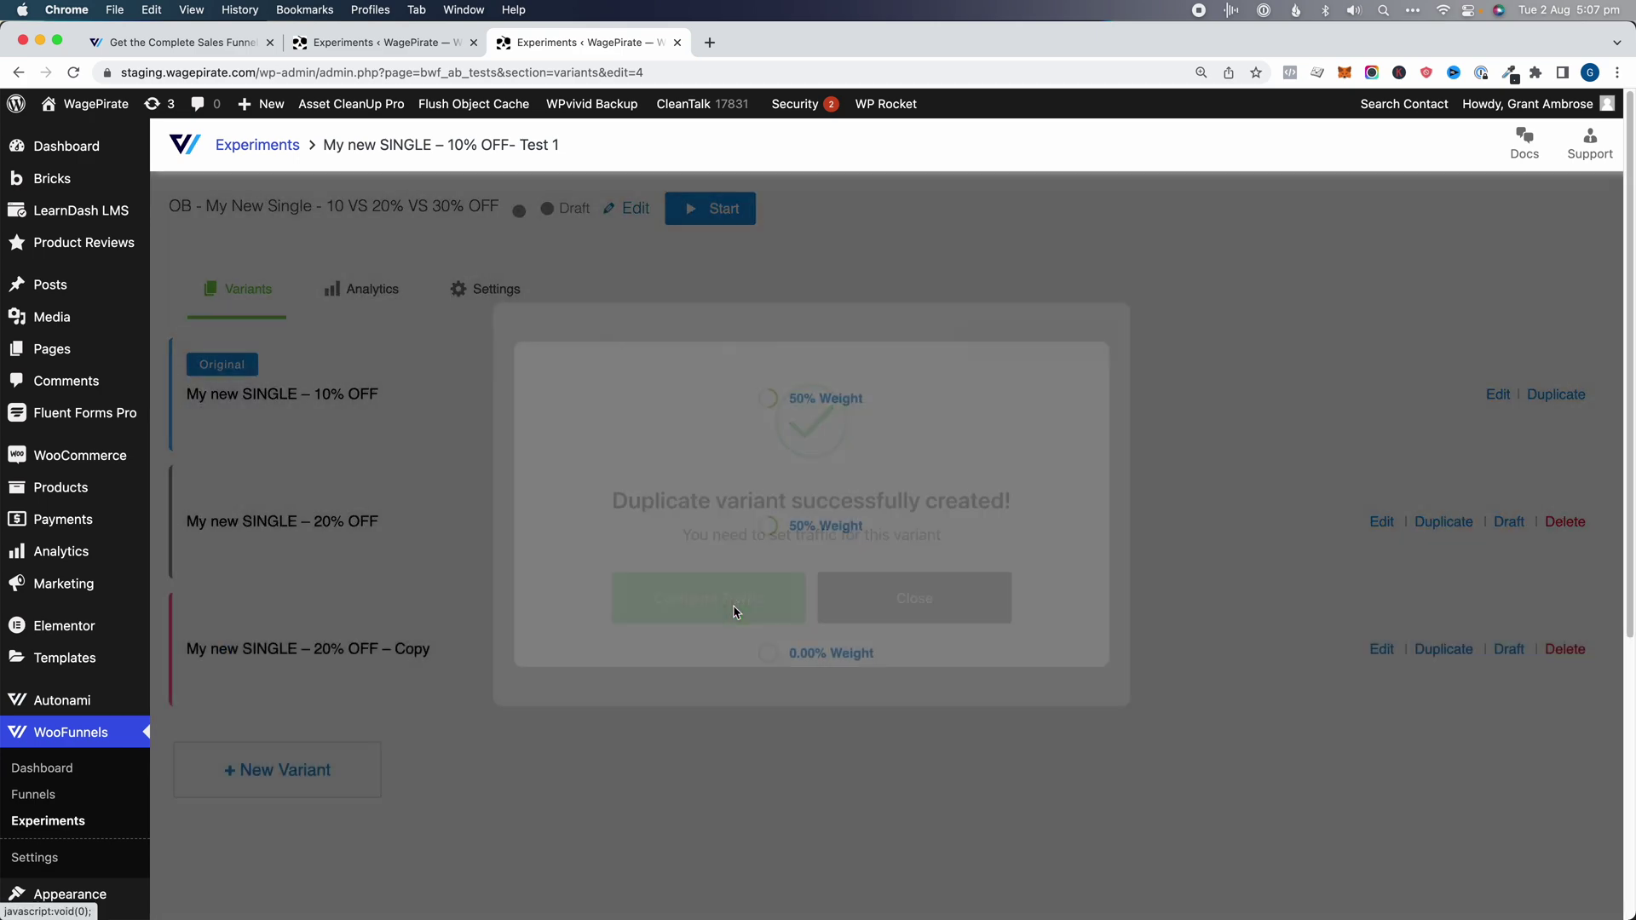
pyautogui.click(731, 610)
pyautogui.click(675, 669)
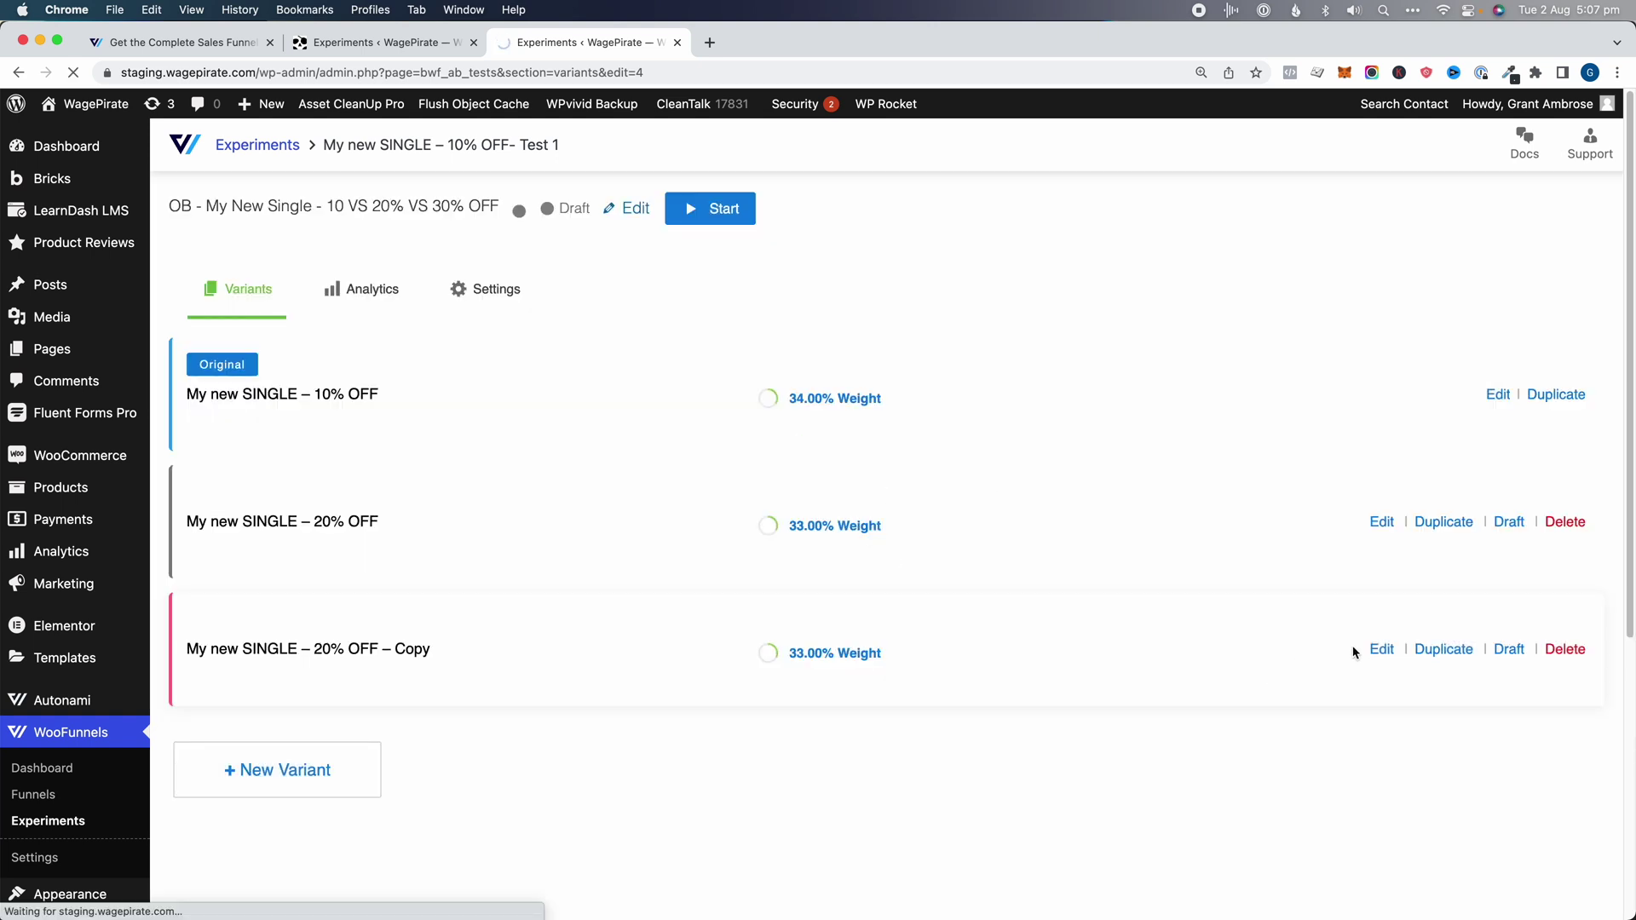
# - Retitle the new copy 'My new SINGLE – 30% OFF' and set its discount to 30
pyautogui.click(1380, 651)
pyautogui.click(669, 286)
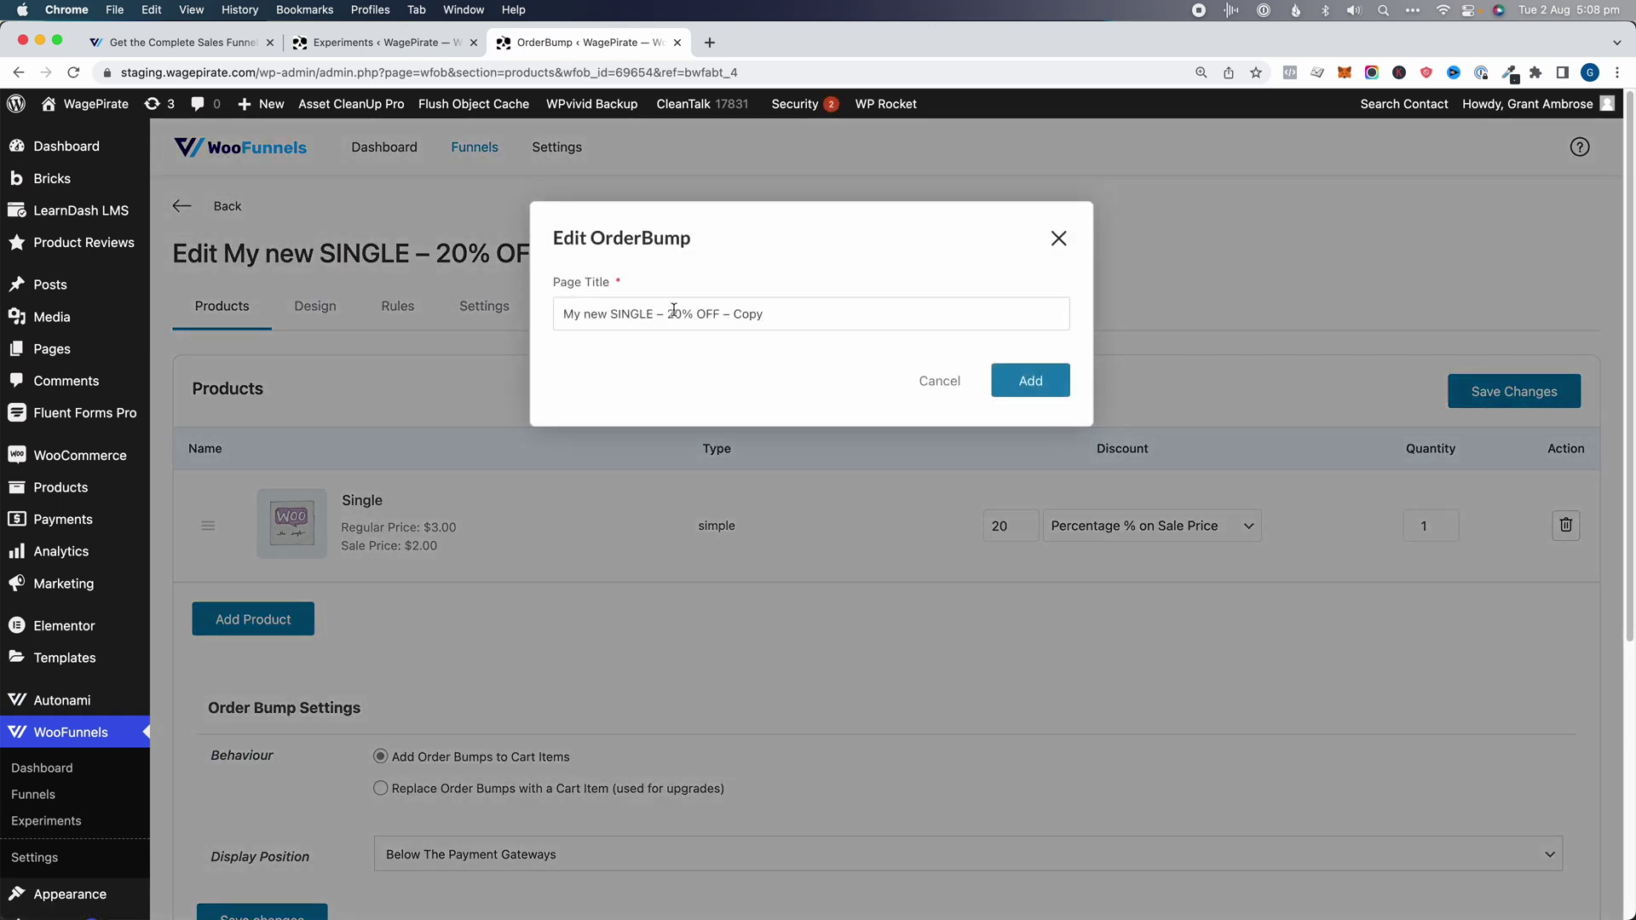
pyautogui.click(670, 310)
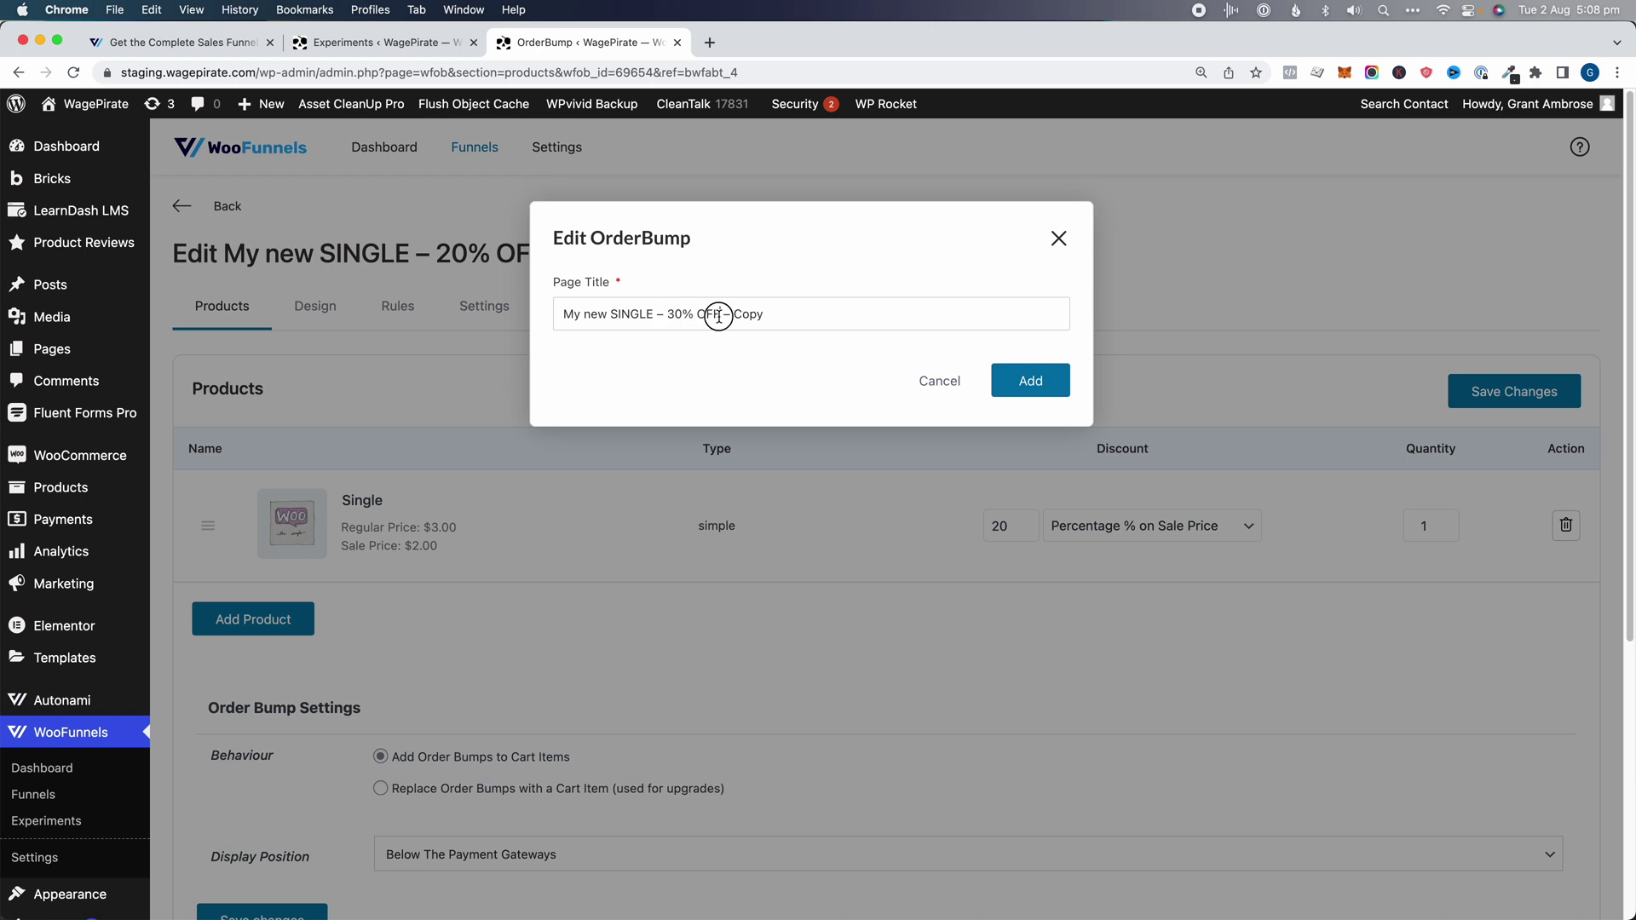
pyautogui.press('Delete')
pyautogui.press('Delete')
pyautogui.press('Delete')
pyautogui.press('Delete')
pyautogui.press('Delete')
pyautogui.press('Delete')
pyautogui.press('Delete')
pyautogui.click(1030, 381)
pyautogui.click(999, 525)
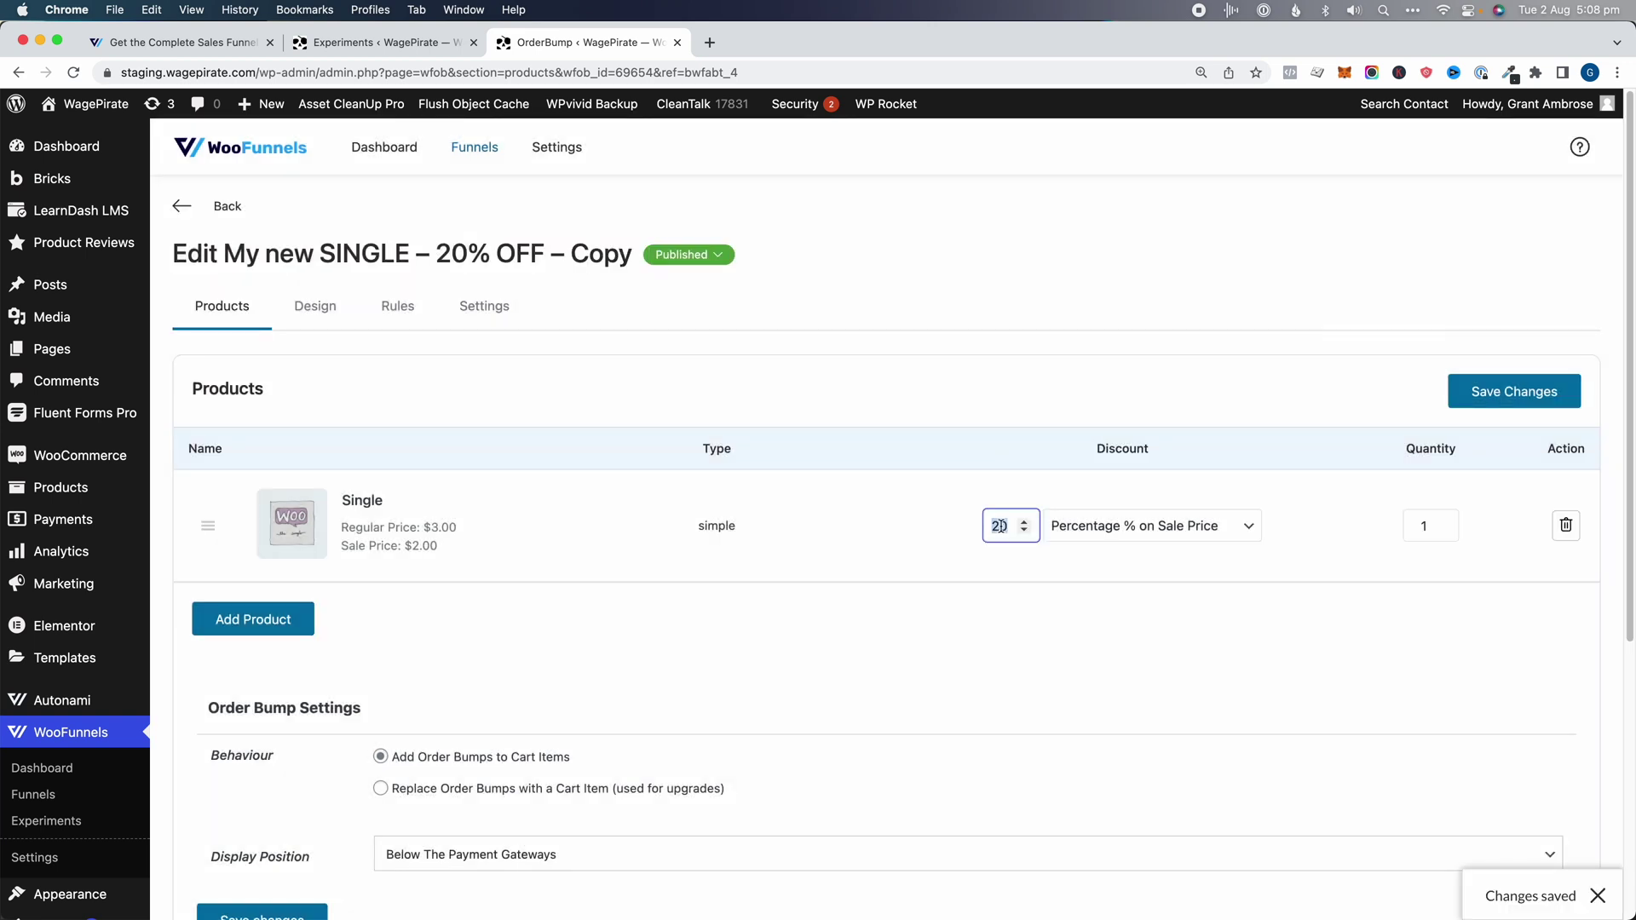
pyautogui.click(1487, 391)
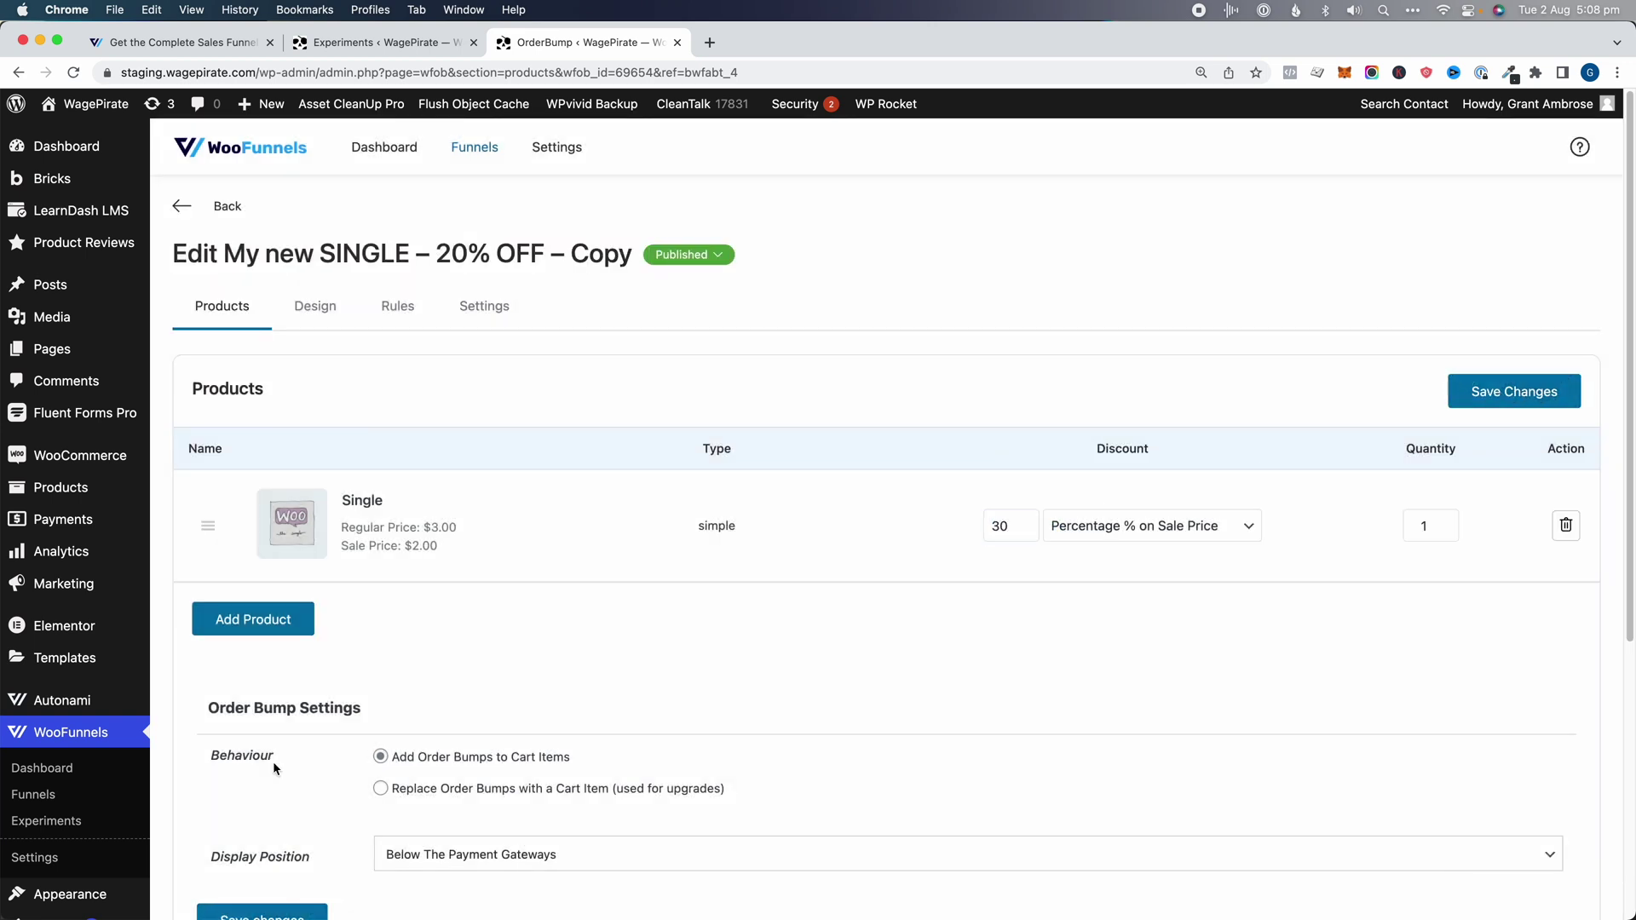
pyautogui.click(76, 823)
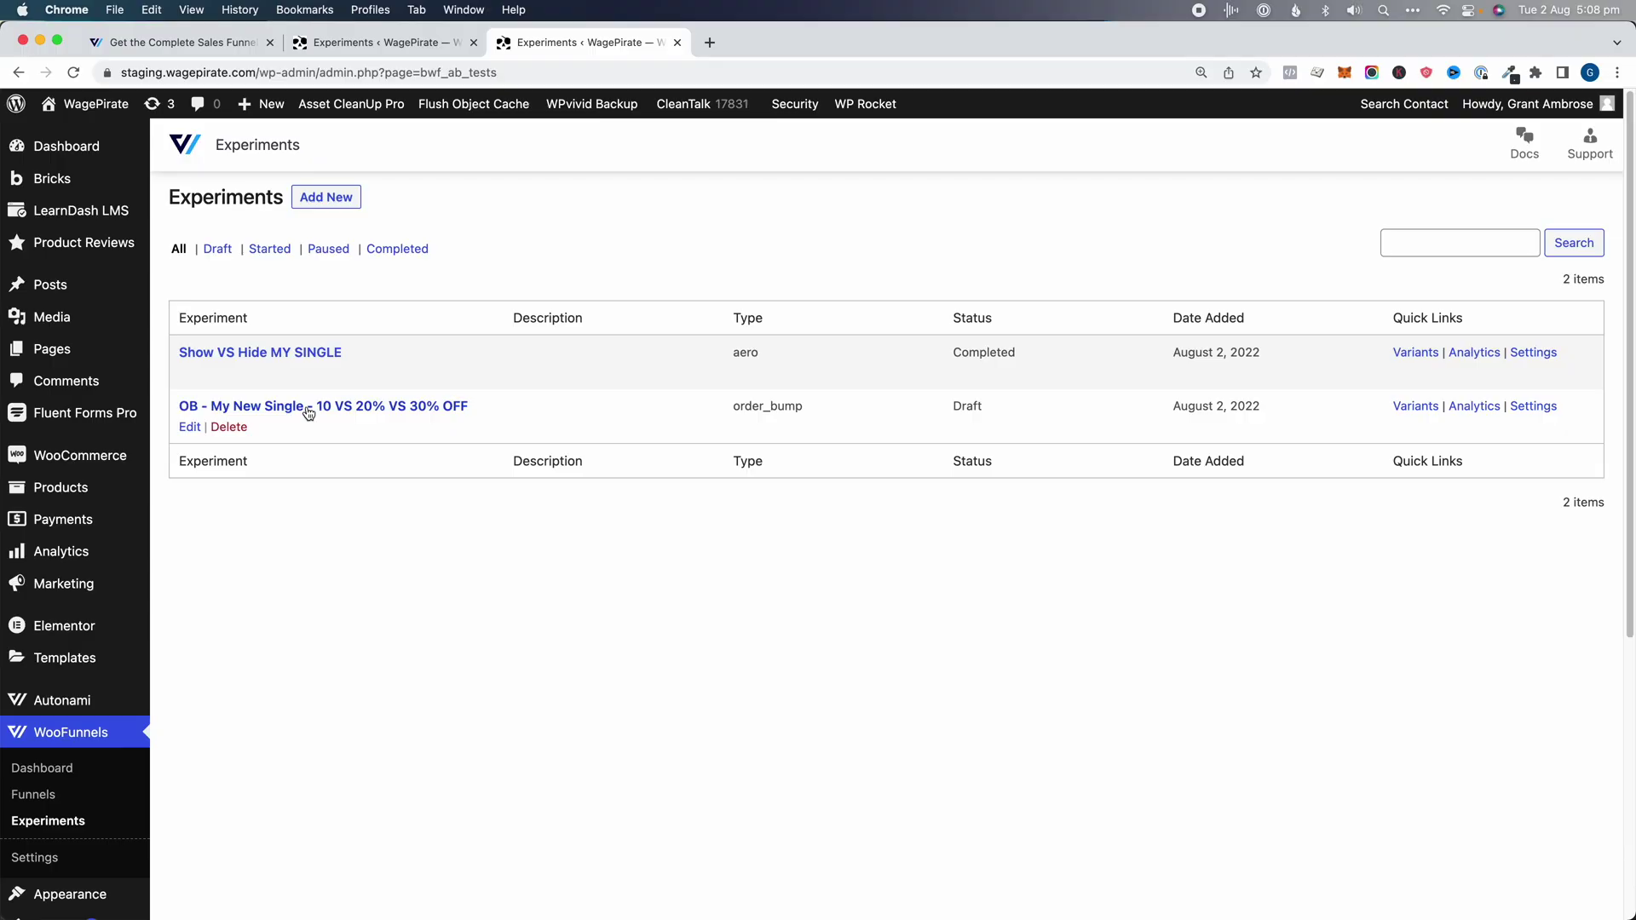
# - Start the '10 VS 20% VS 30% OFF' experiment immediately
pyautogui.click(308, 414)
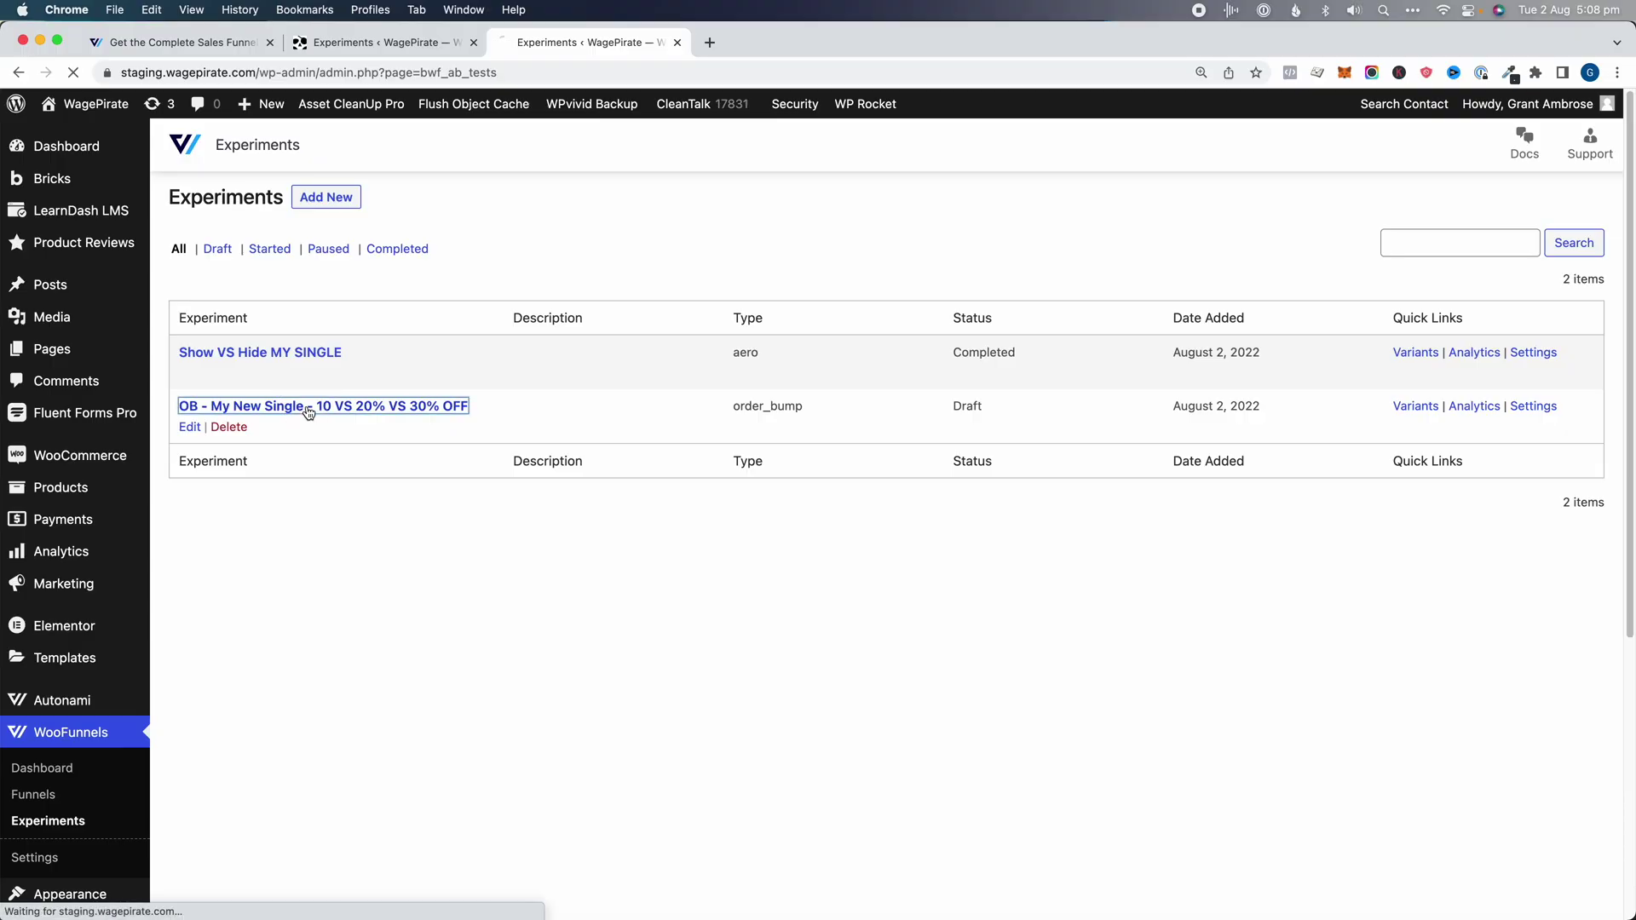
pyautogui.click(682, 209)
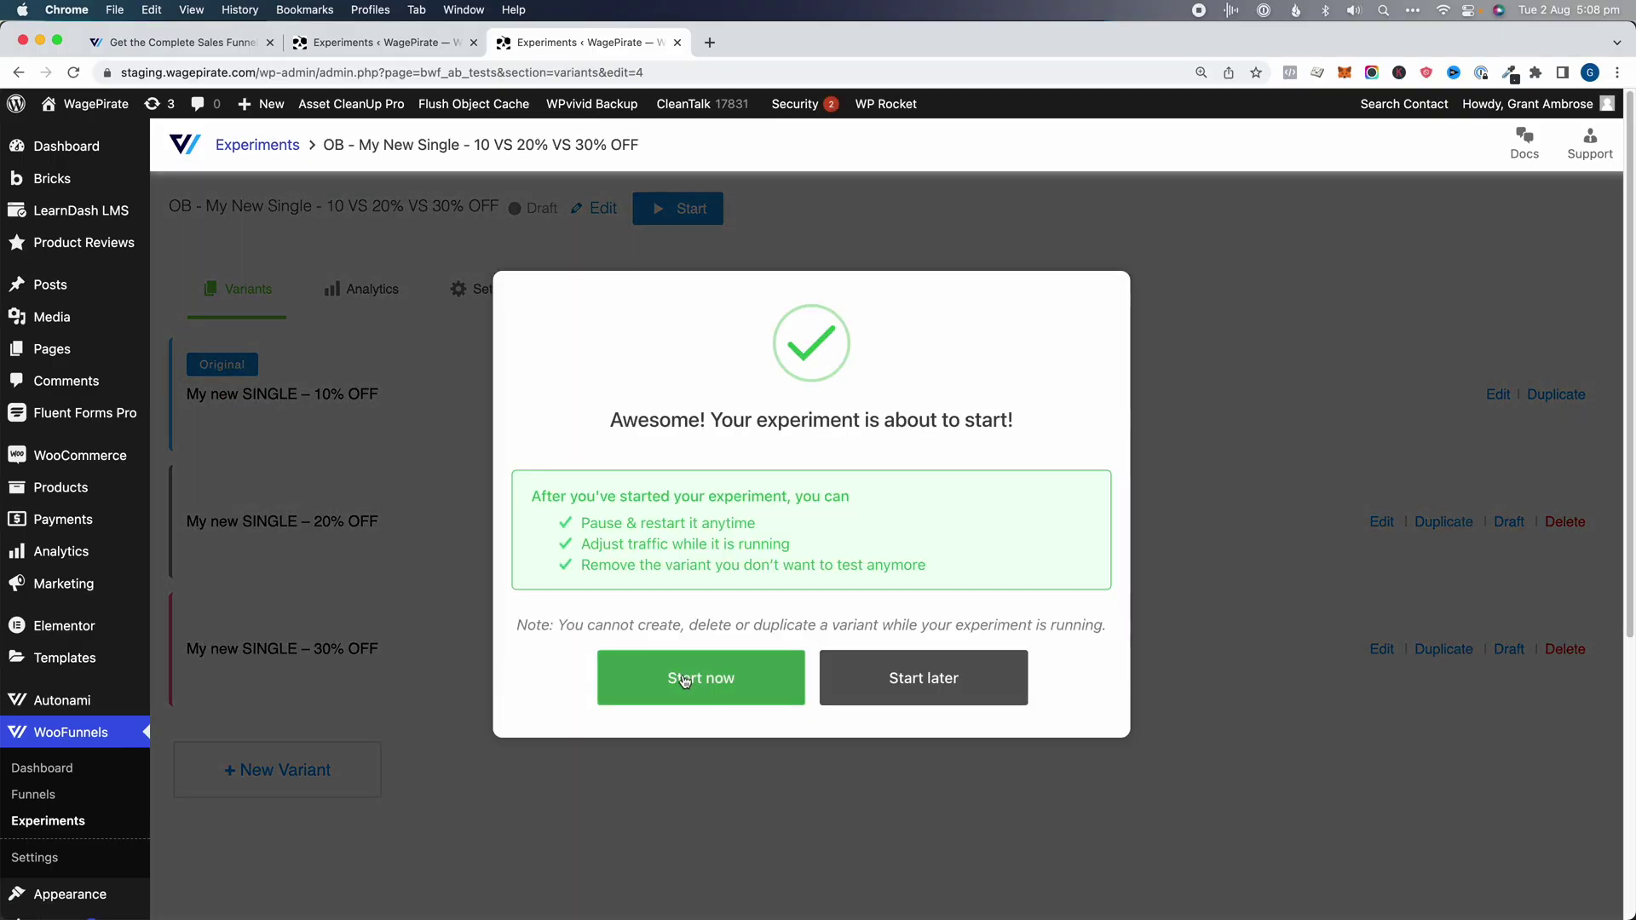
pyautogui.click(682, 678)
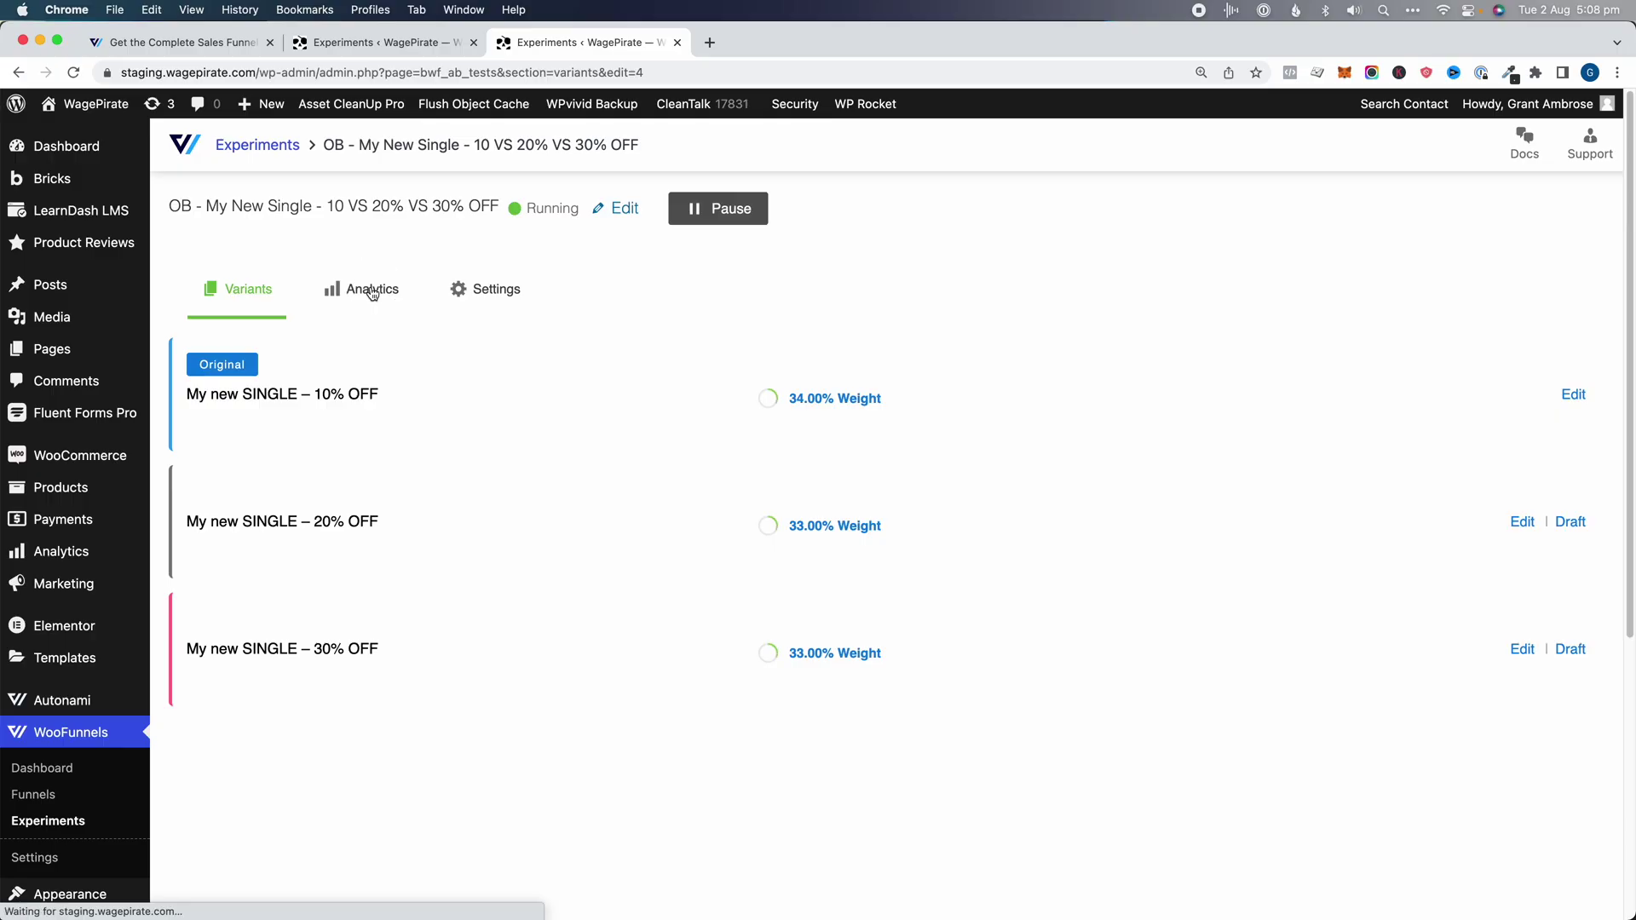
# - Review the running experiment's still-empty Analytics tab
pyautogui.click(380, 288)
pyautogui.scroll(-10, 664, 519)
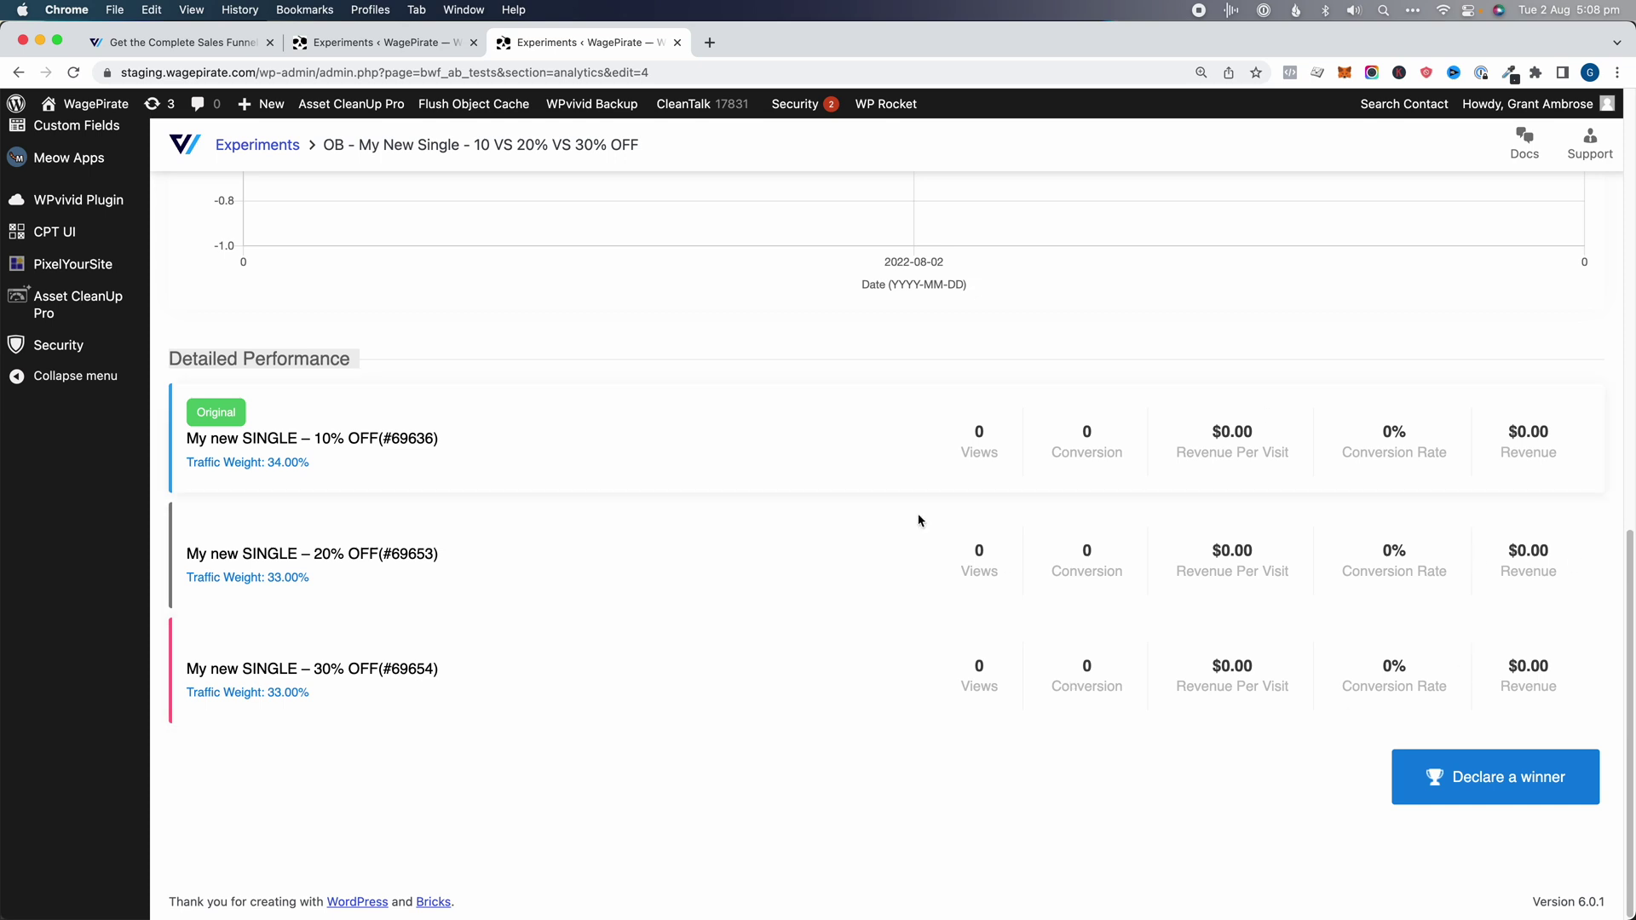
pyautogui.scroll(6, 975, 606)
pyautogui.scroll(2, 835, 634)
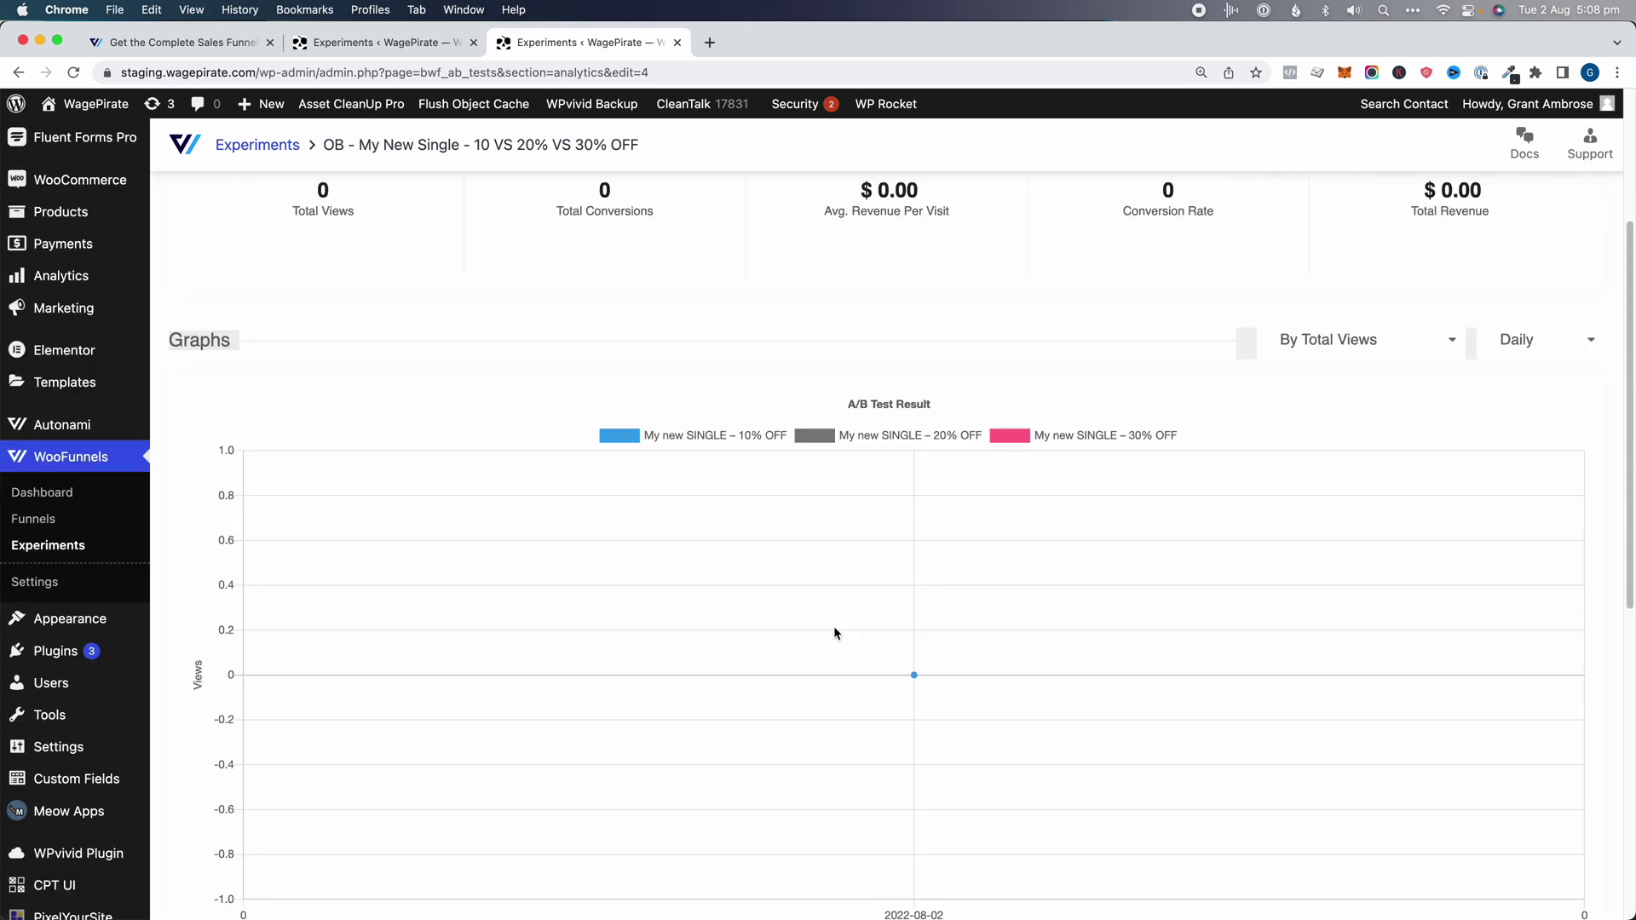
pyautogui.scroll(-7, 731, 621)
pyautogui.scroll(5, 429, 601)
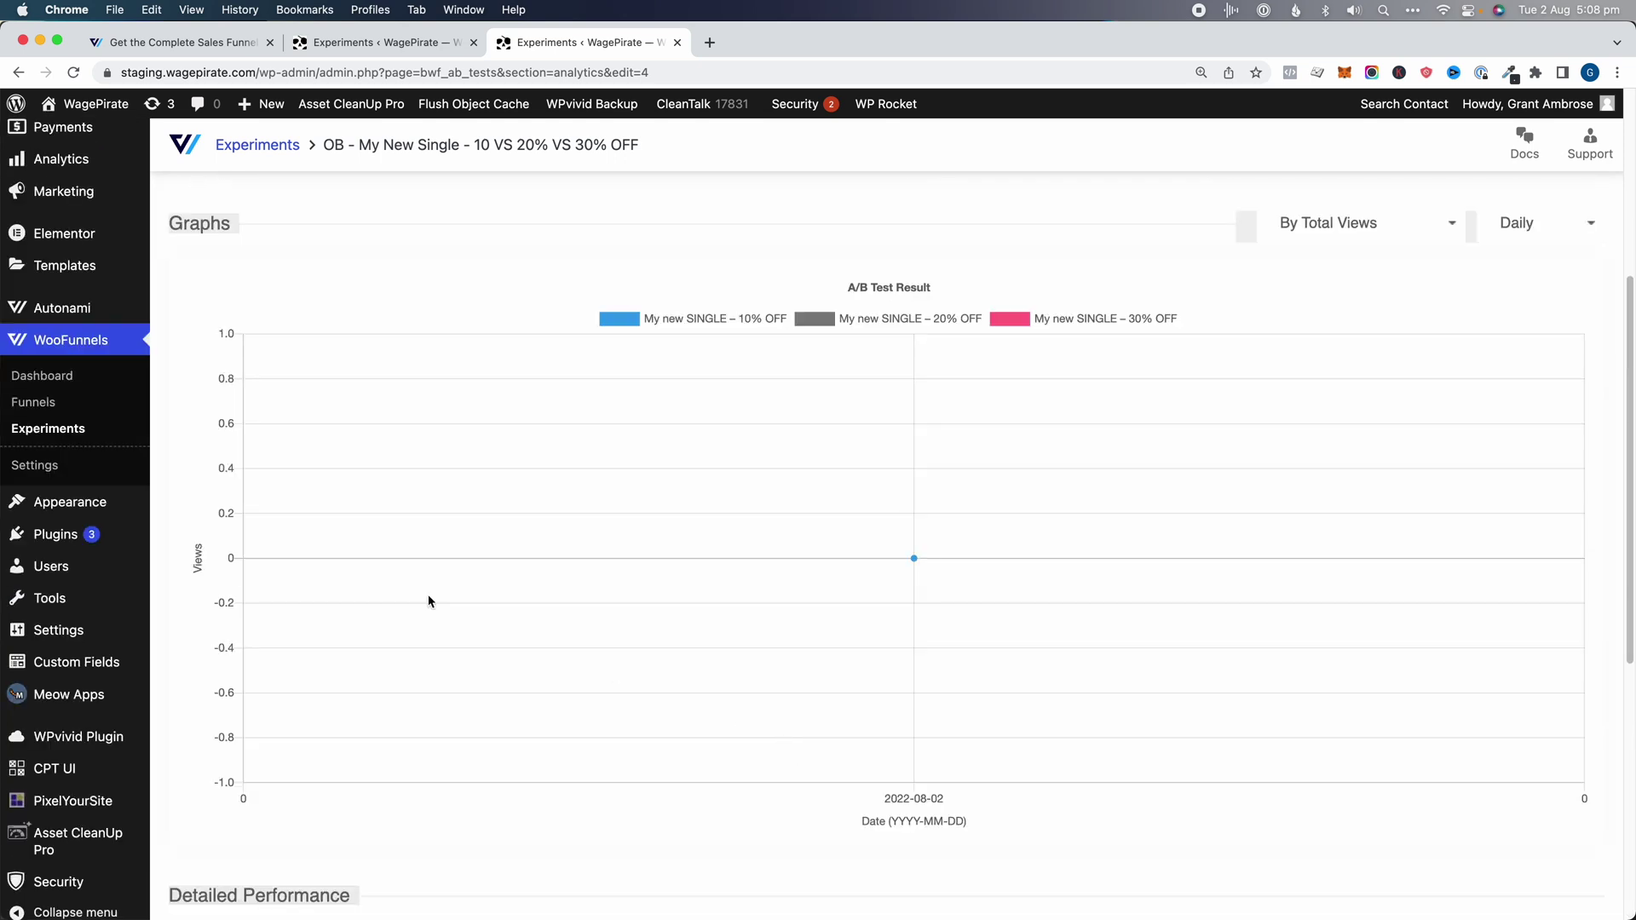
pyautogui.click(30, 404)
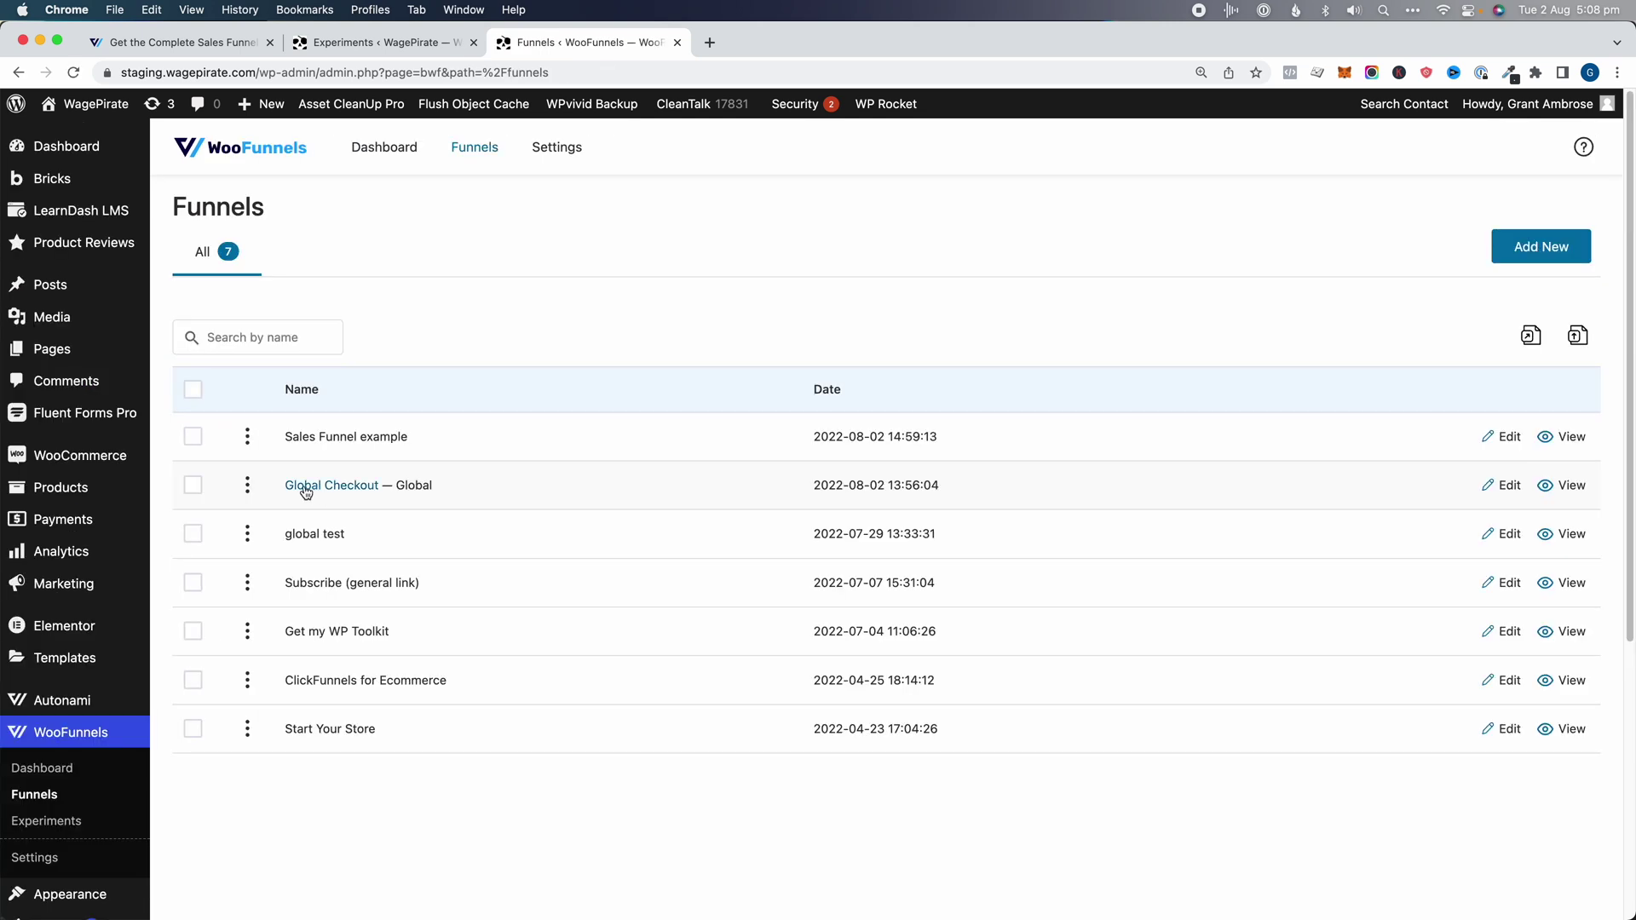
# - Open the Global Checkout funnel's Analytics and scroll down to the steps table
pyautogui.click(305, 492)
pyautogui.click(555, 303)
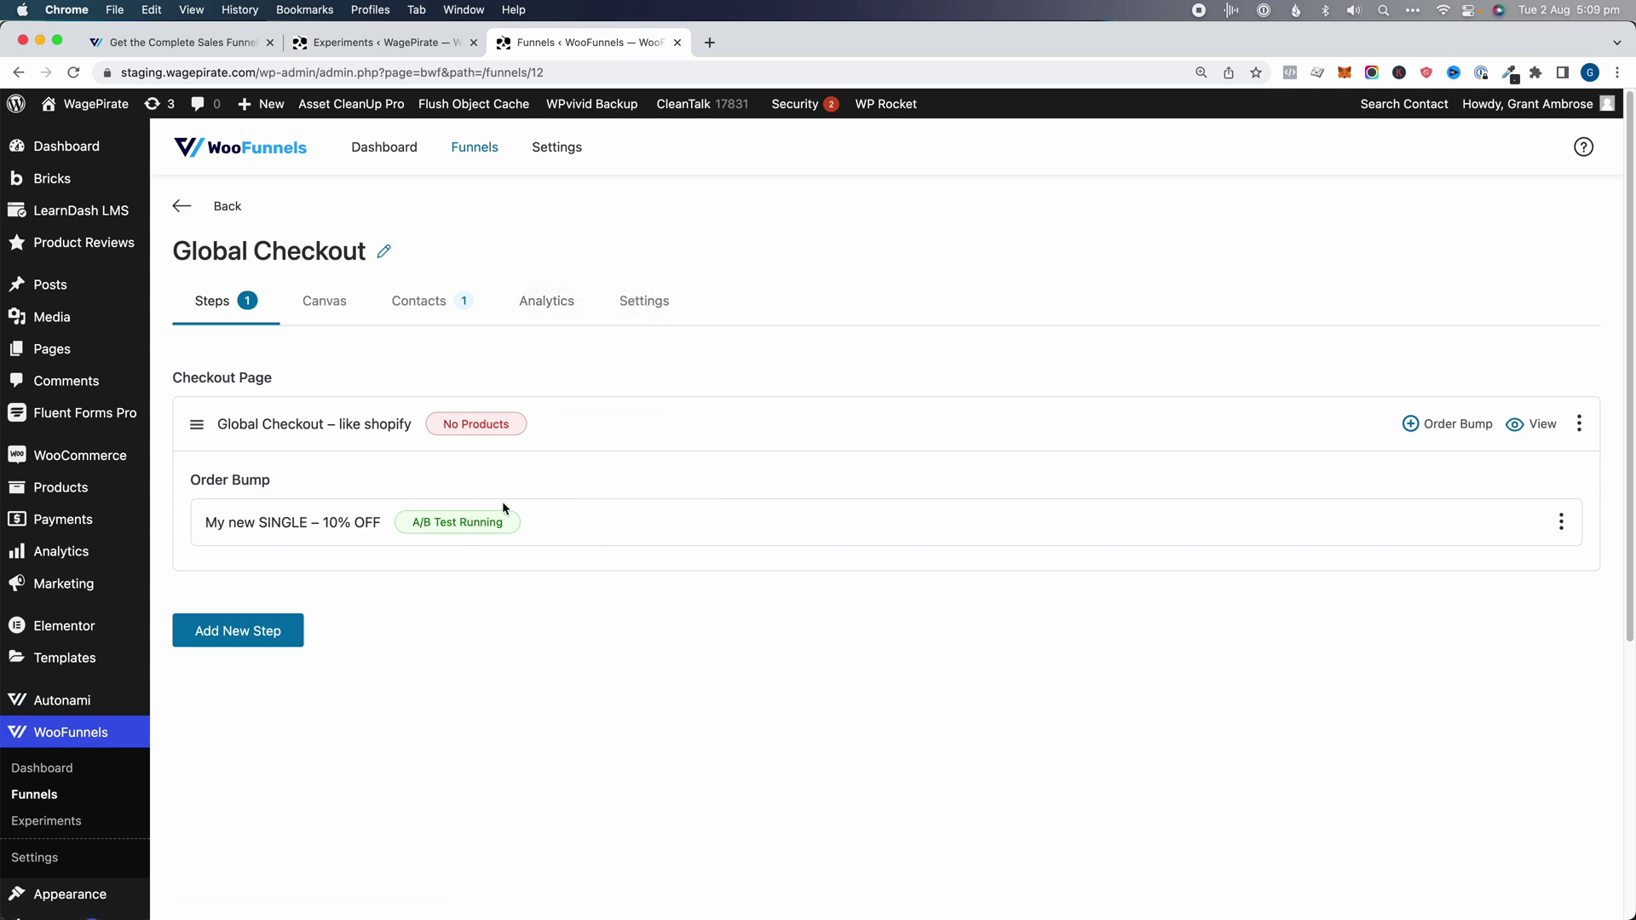
pyautogui.click(531, 305)
pyautogui.scroll(-1, 808, 356)
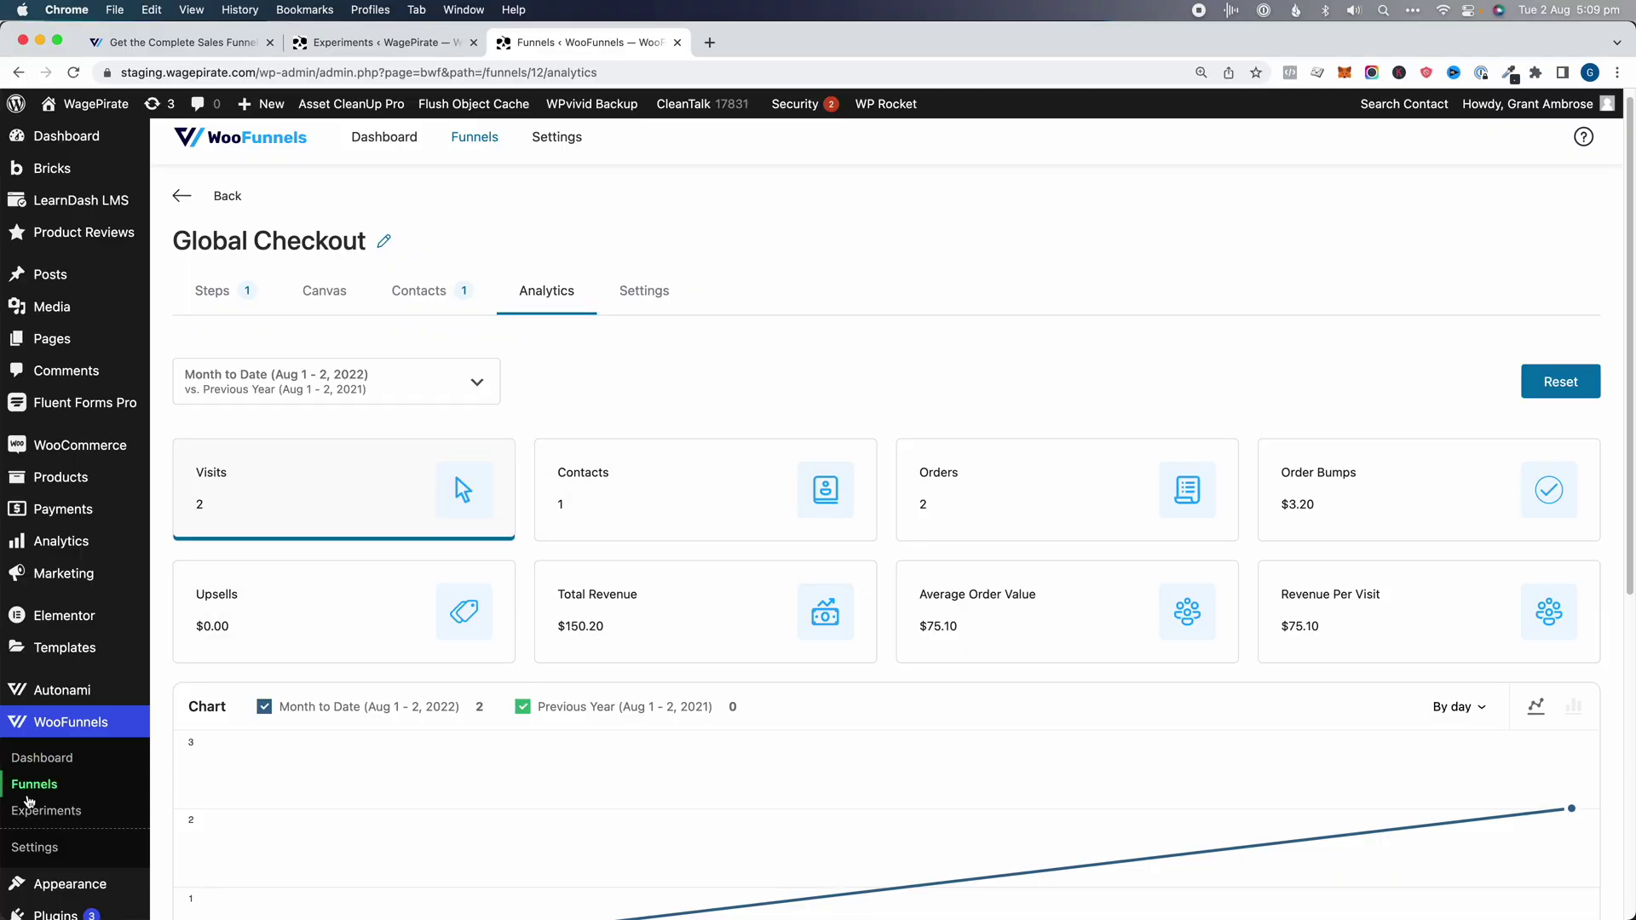
pyautogui.scroll(-3, 839, 401)
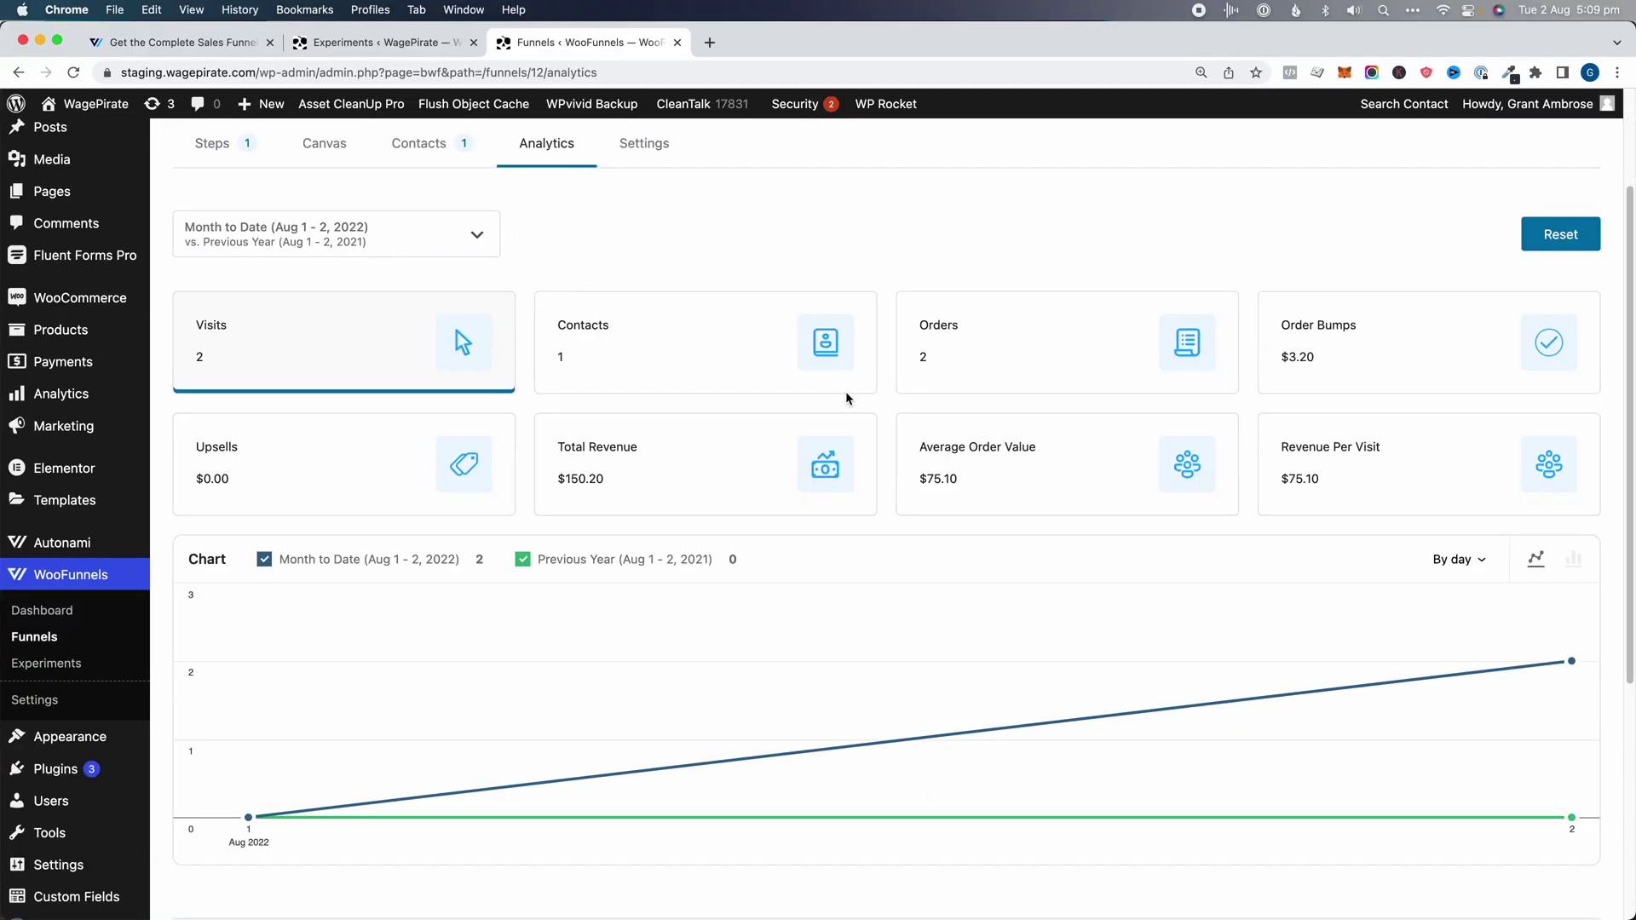
pyautogui.scroll(-5, 366, 273)
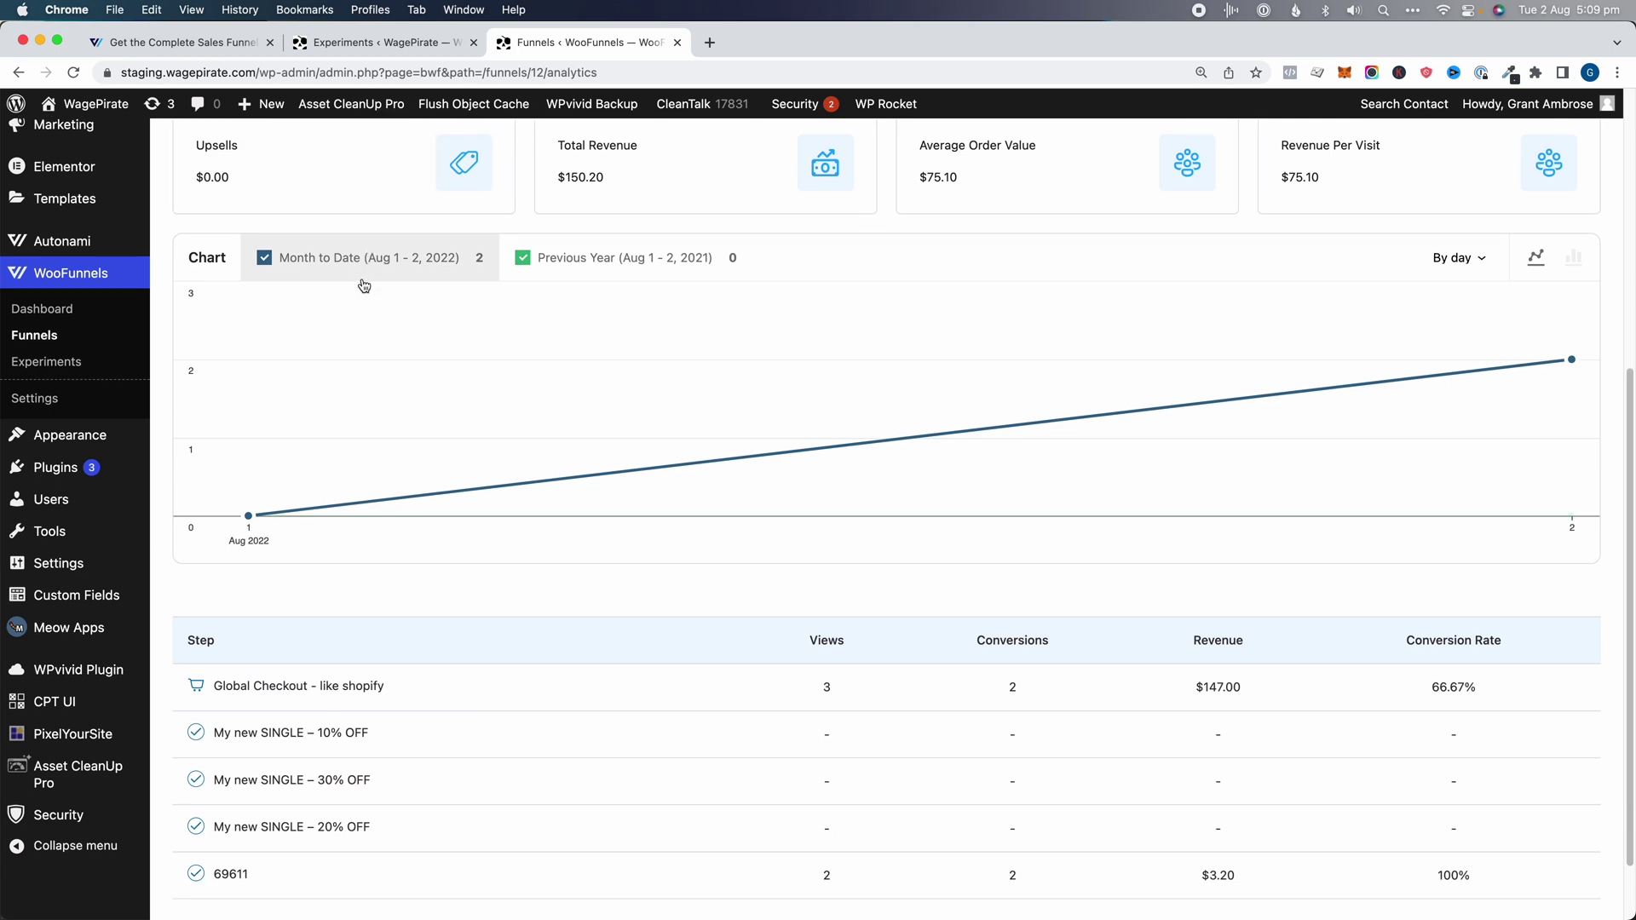
pyautogui.scroll(6, 452, 373)
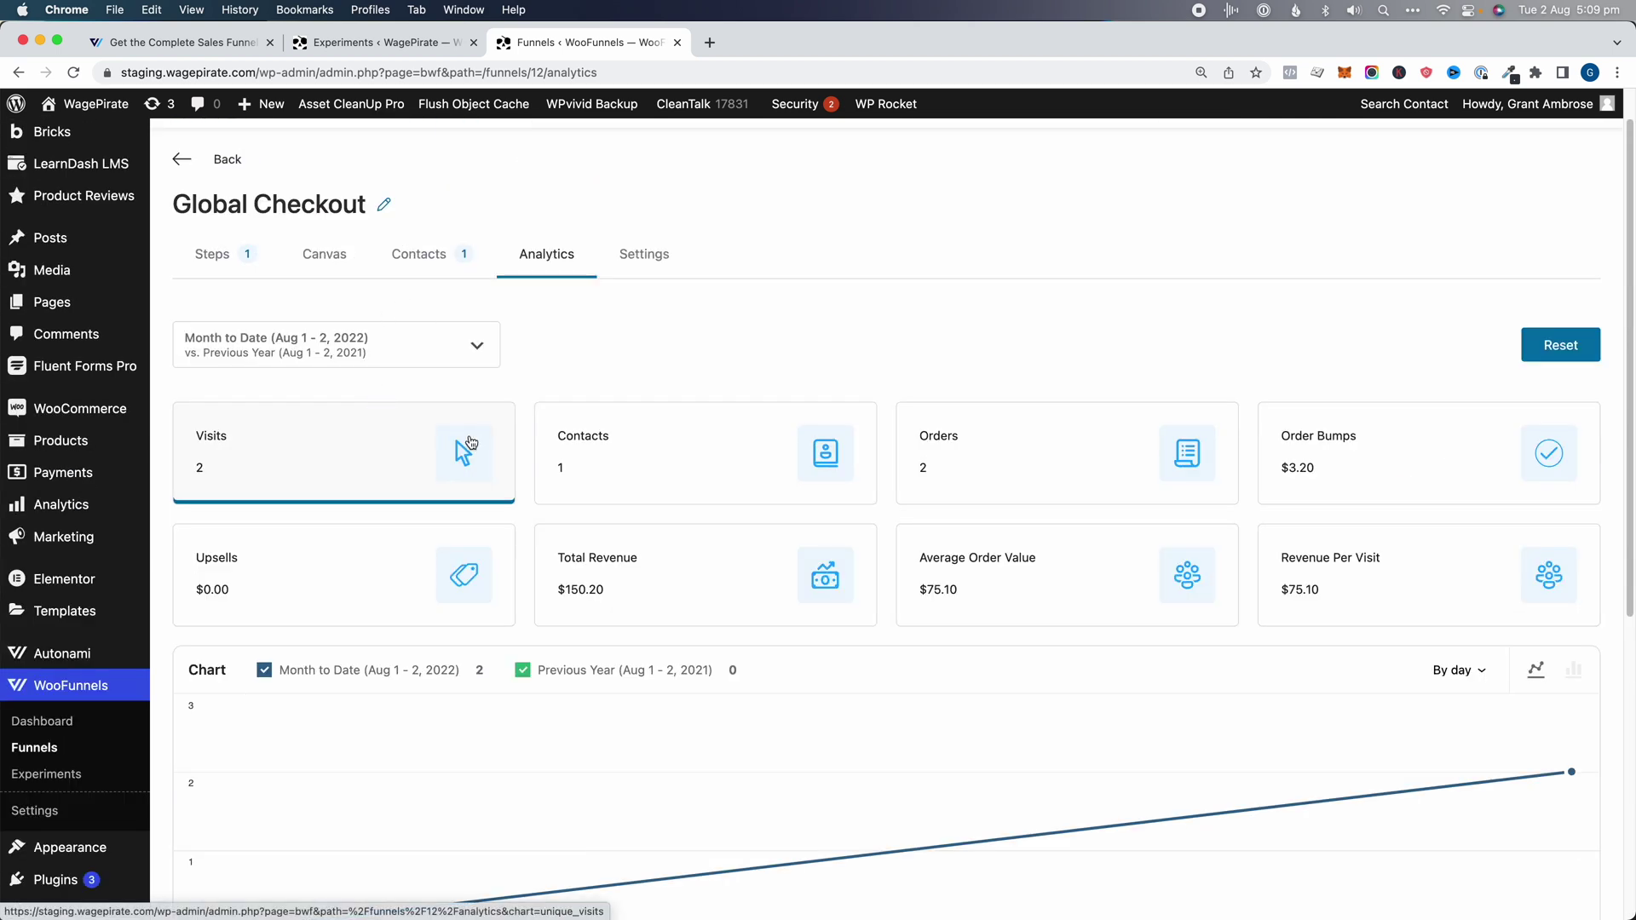
pyautogui.scroll(-6, 469, 442)
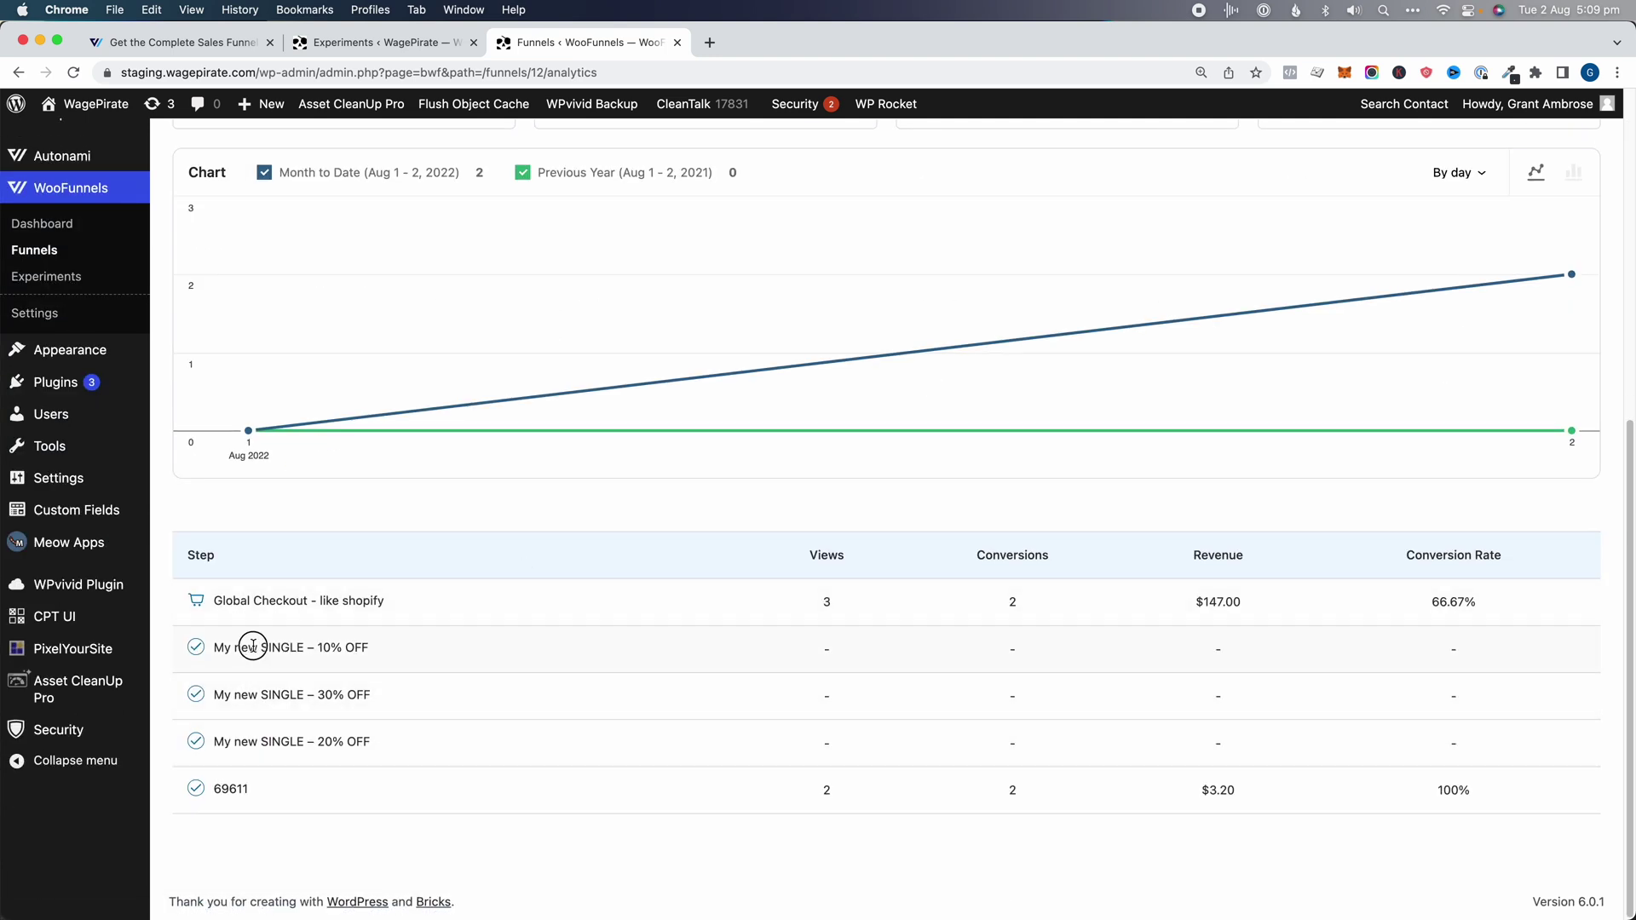
# - Highlight the 10%, 30% and 20% OFF order bump variant rows in the table
pyautogui.moveTo(253, 646); pyautogui.dragTo(368, 648)
pyautogui.moveTo(260, 694); pyautogui.dragTo(358, 691)
pyautogui.moveTo(234, 741); pyautogui.dragTo(392, 744)
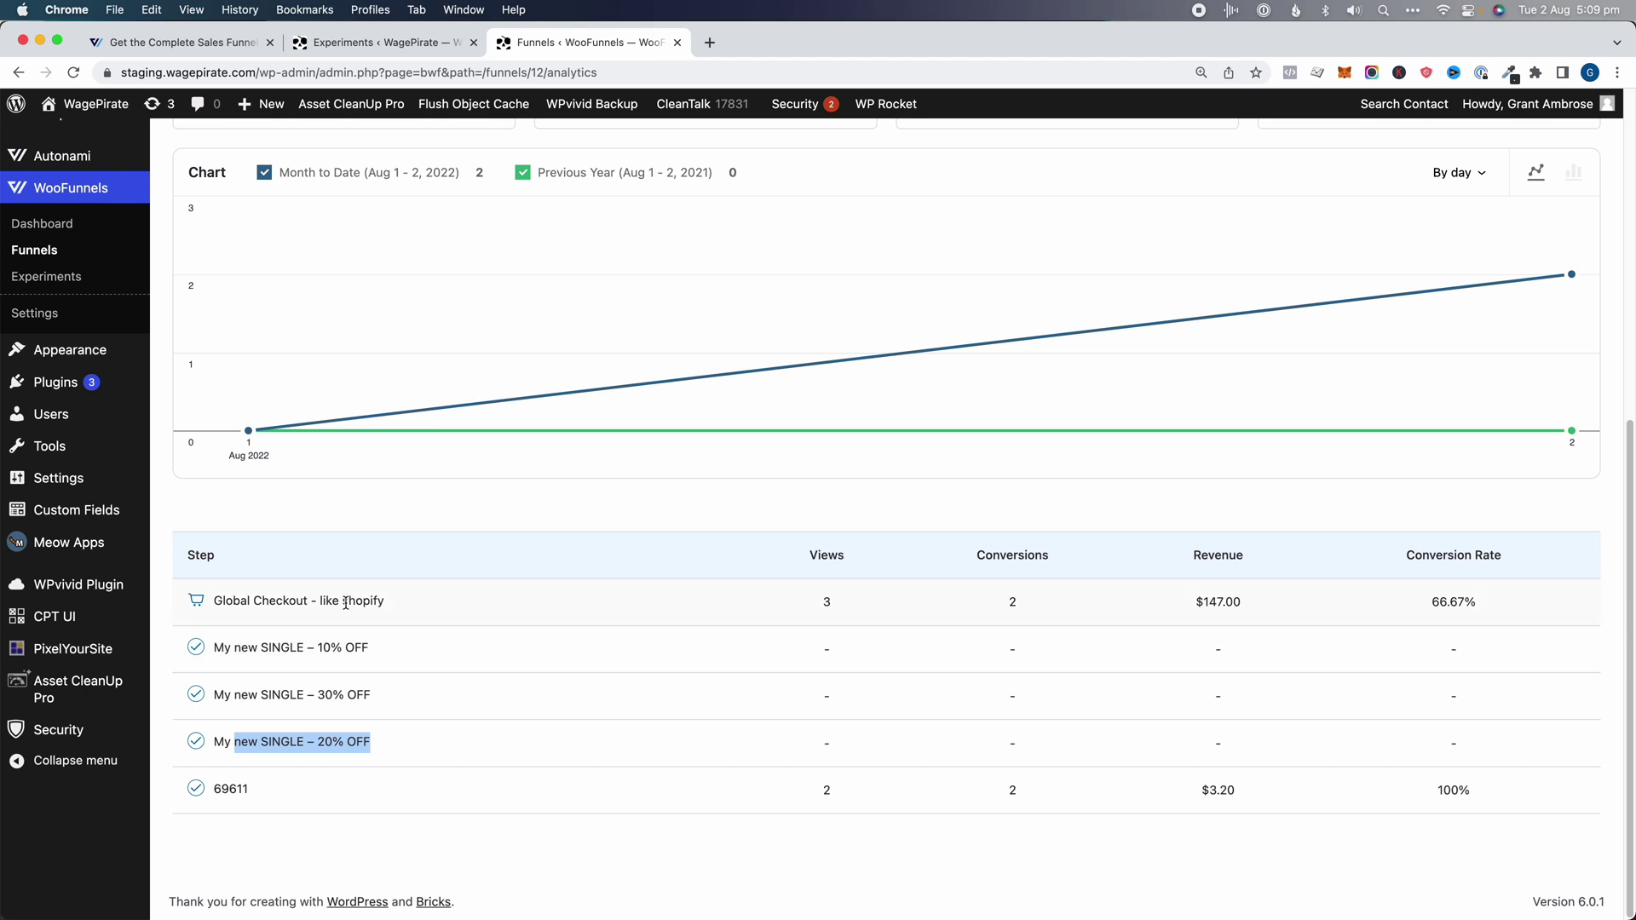
pyautogui.click(277, 601)
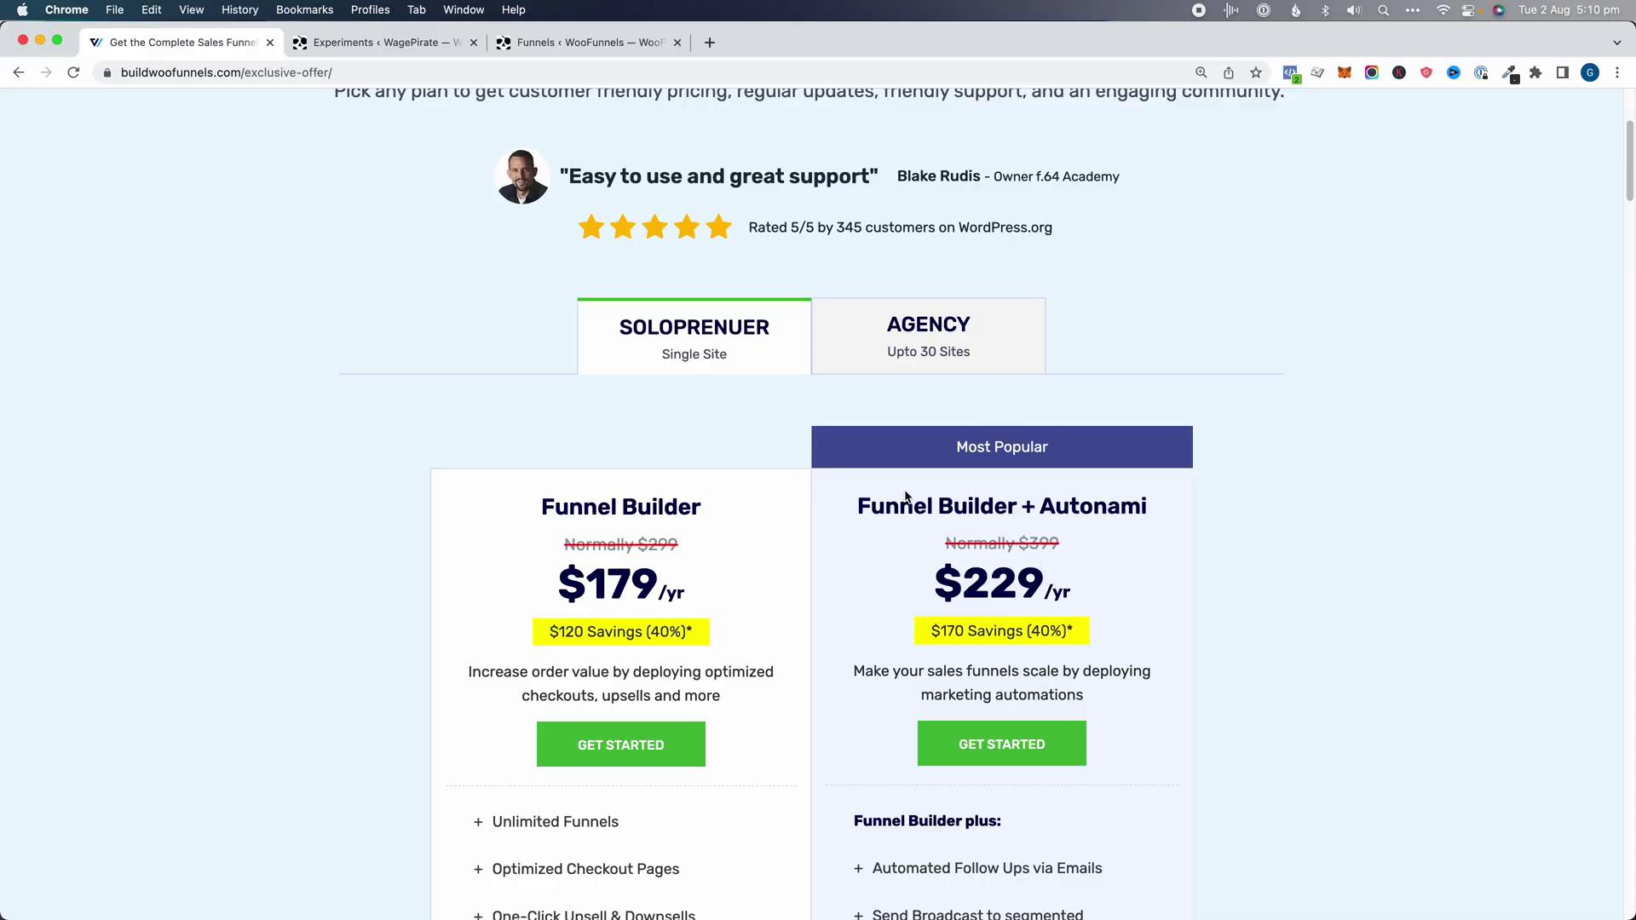
# - Show the exclusive-offer pricing cards, highlighting the Autonami plan name and its 40% savings
pyautogui.scroll(4, 847, 522)
pyautogui.scroll(-3, 1412, 498)
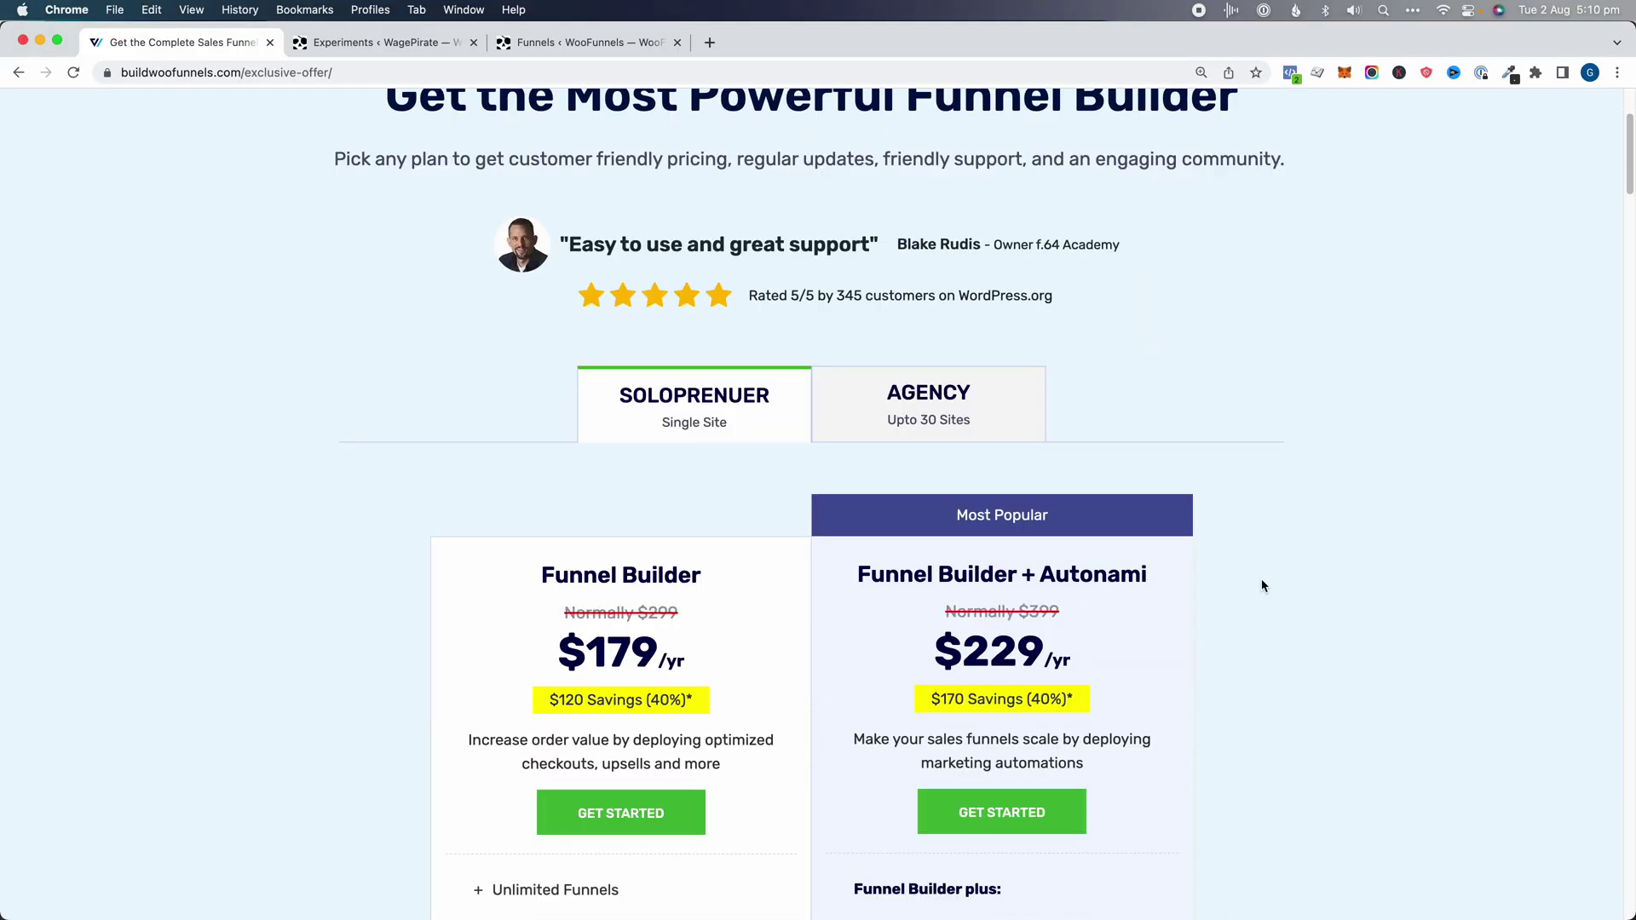
pyautogui.moveTo(1146, 576); pyautogui.dragTo(899, 576)
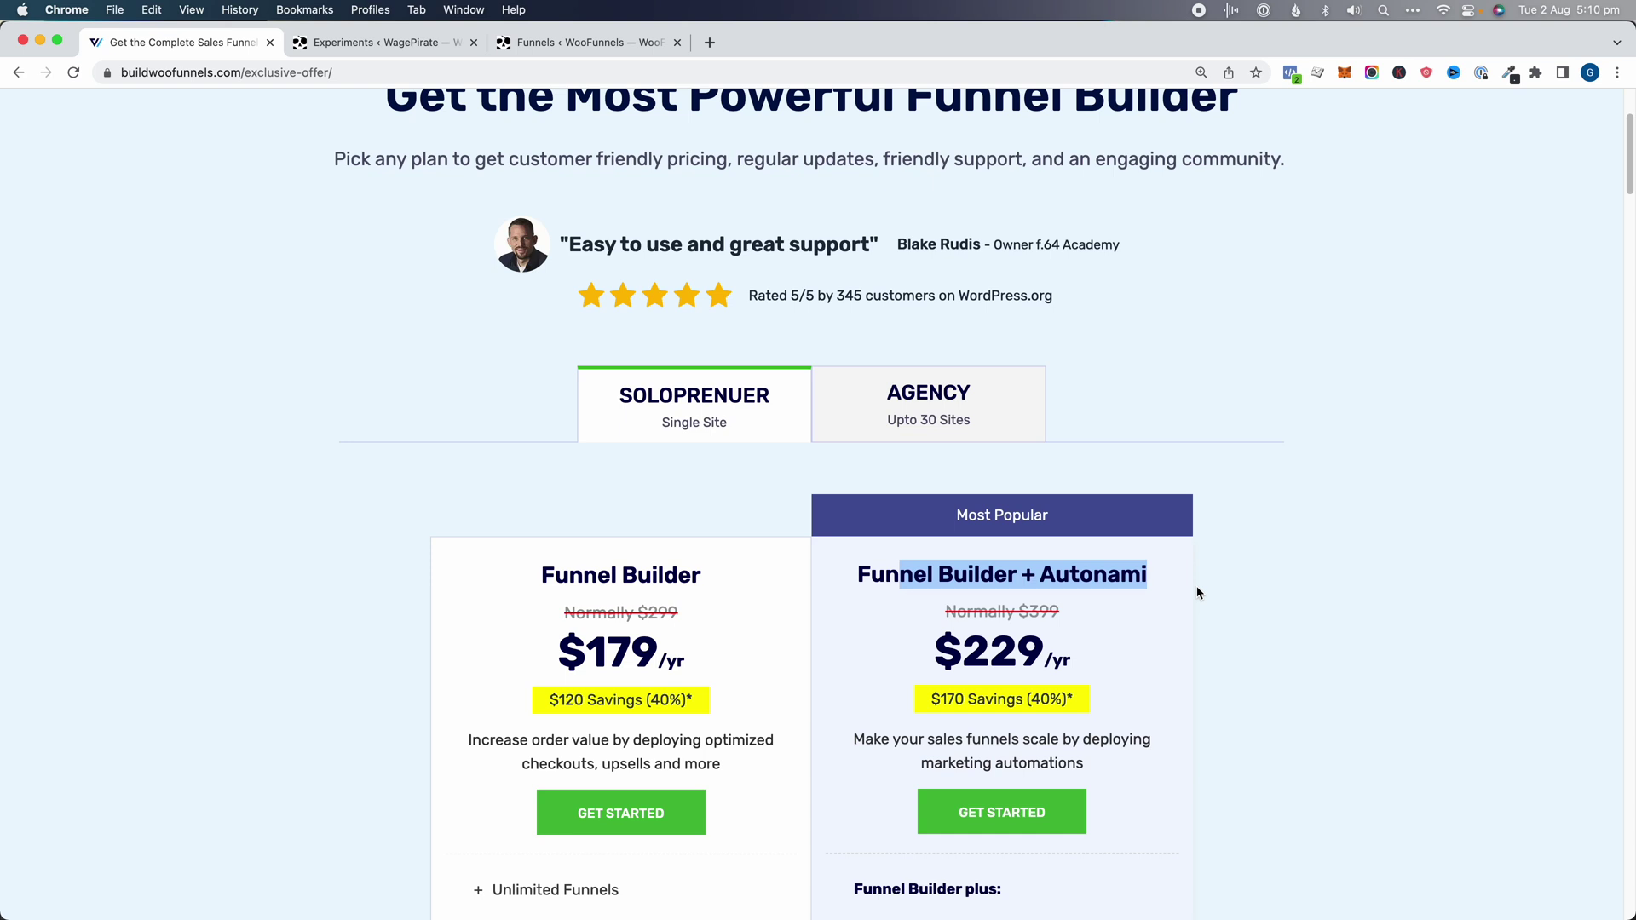
pyautogui.click(1049, 646)
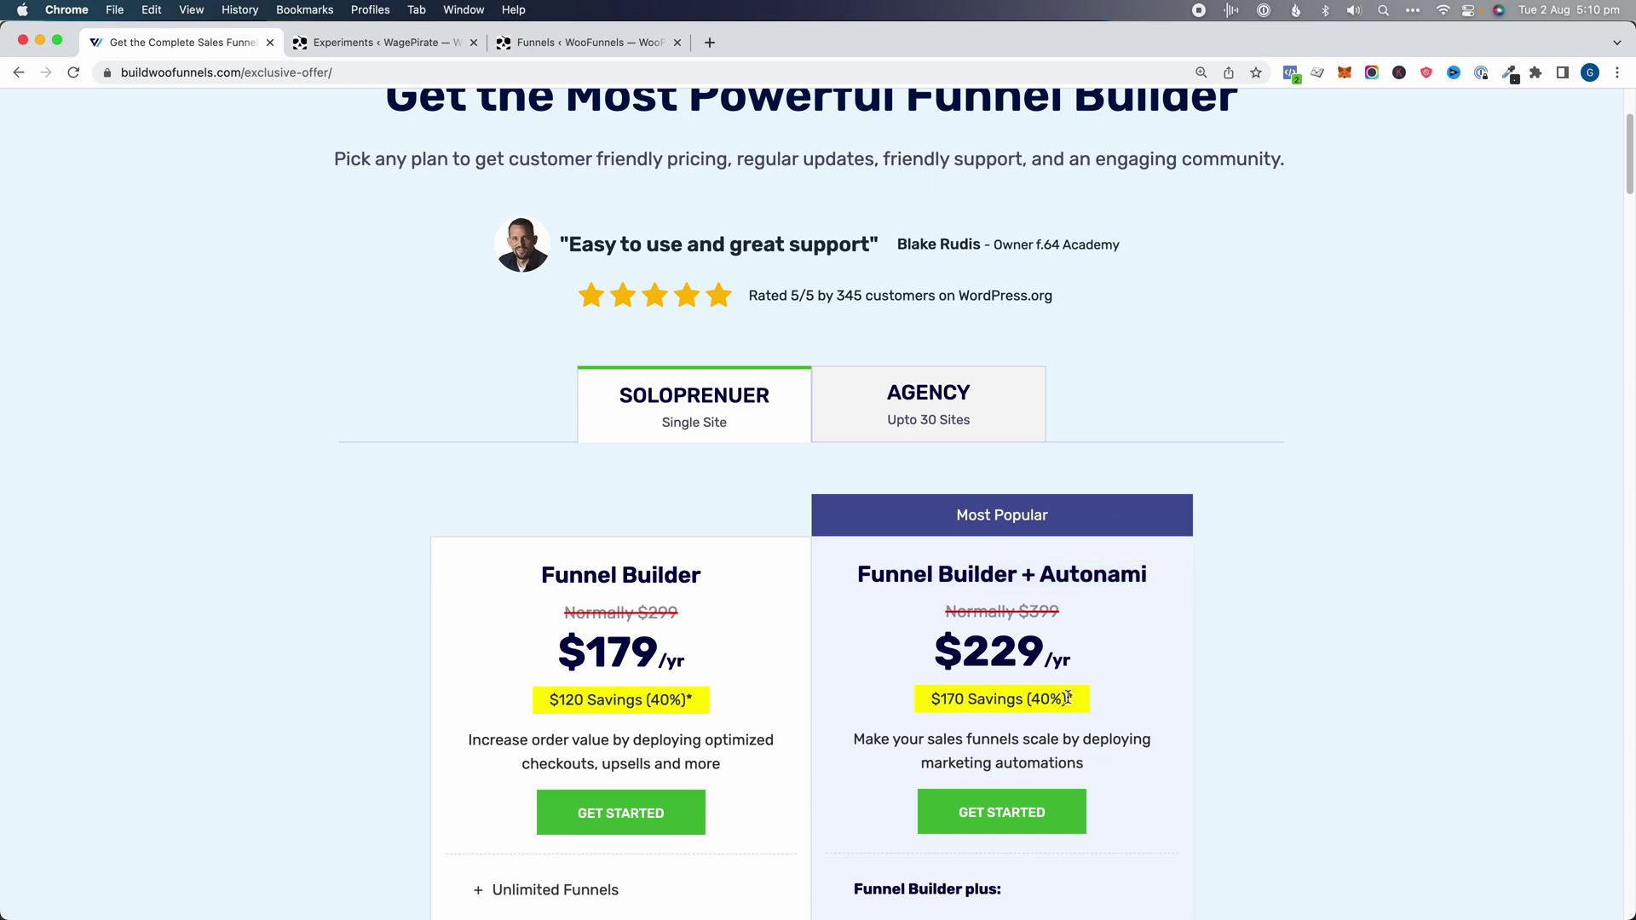
pyautogui.moveTo(1068, 694); pyautogui.dragTo(962, 699)
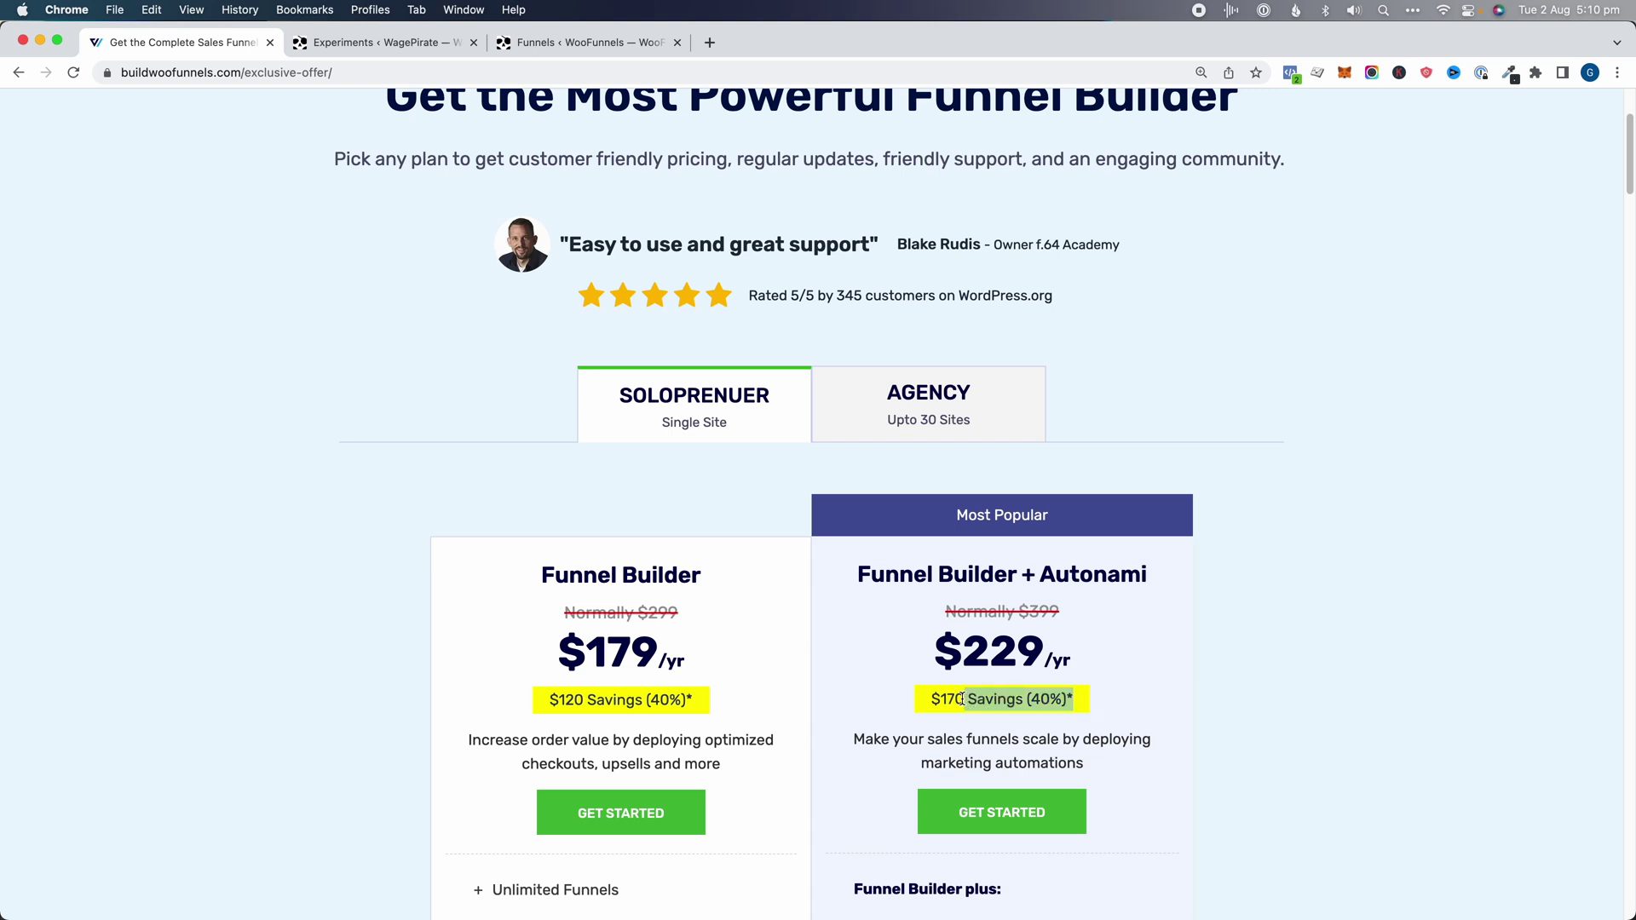
pyautogui.click(962, 699)
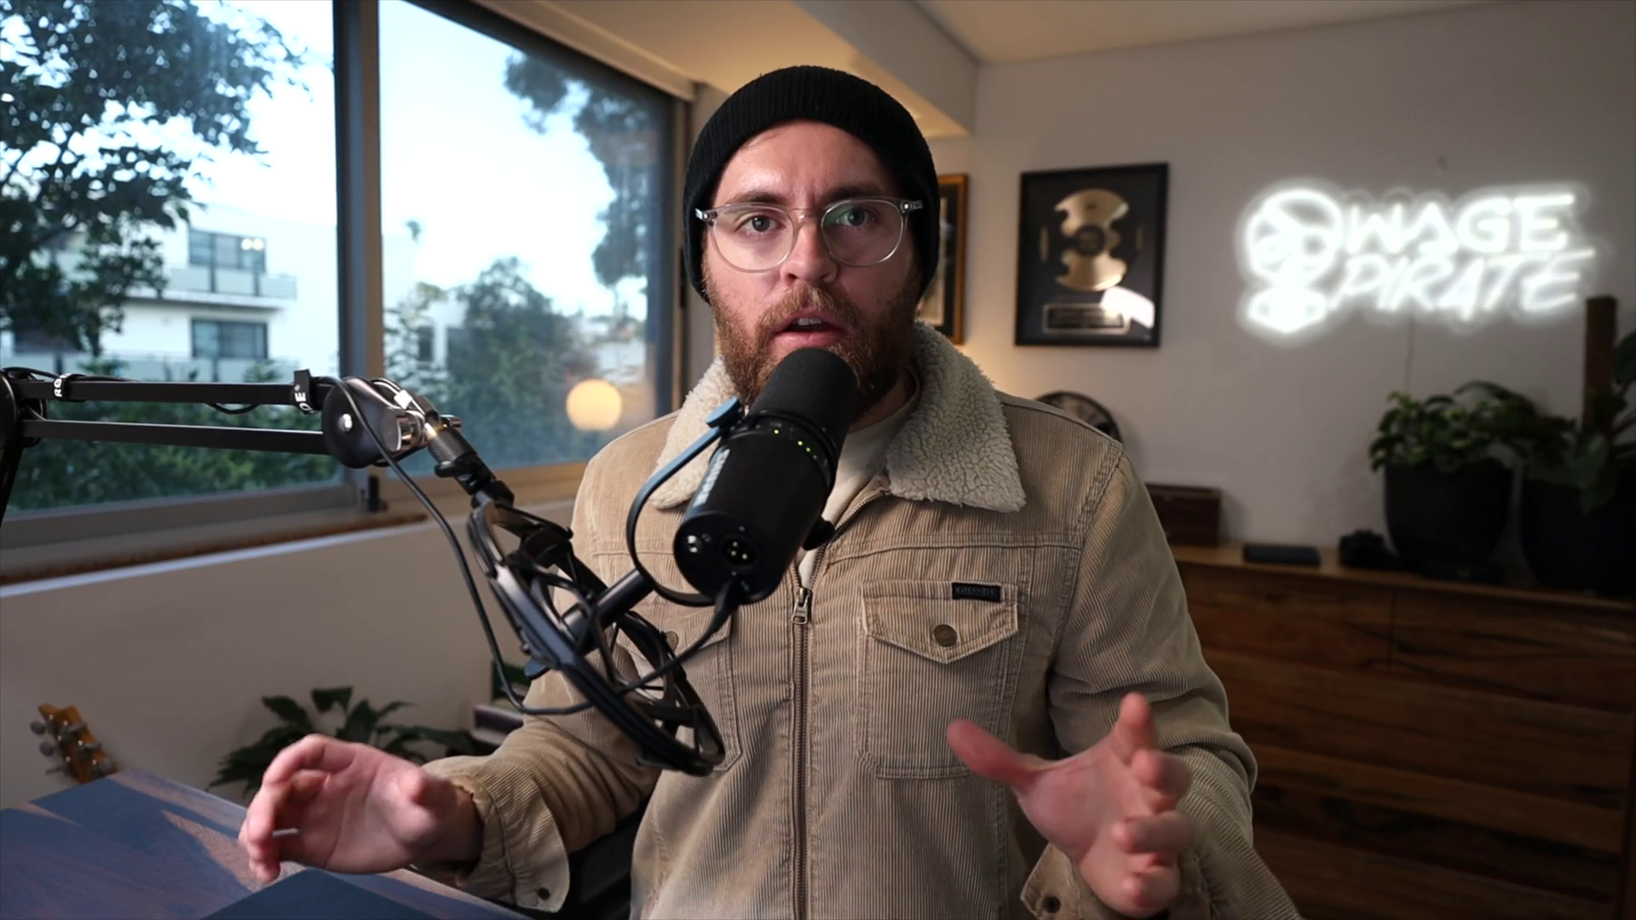